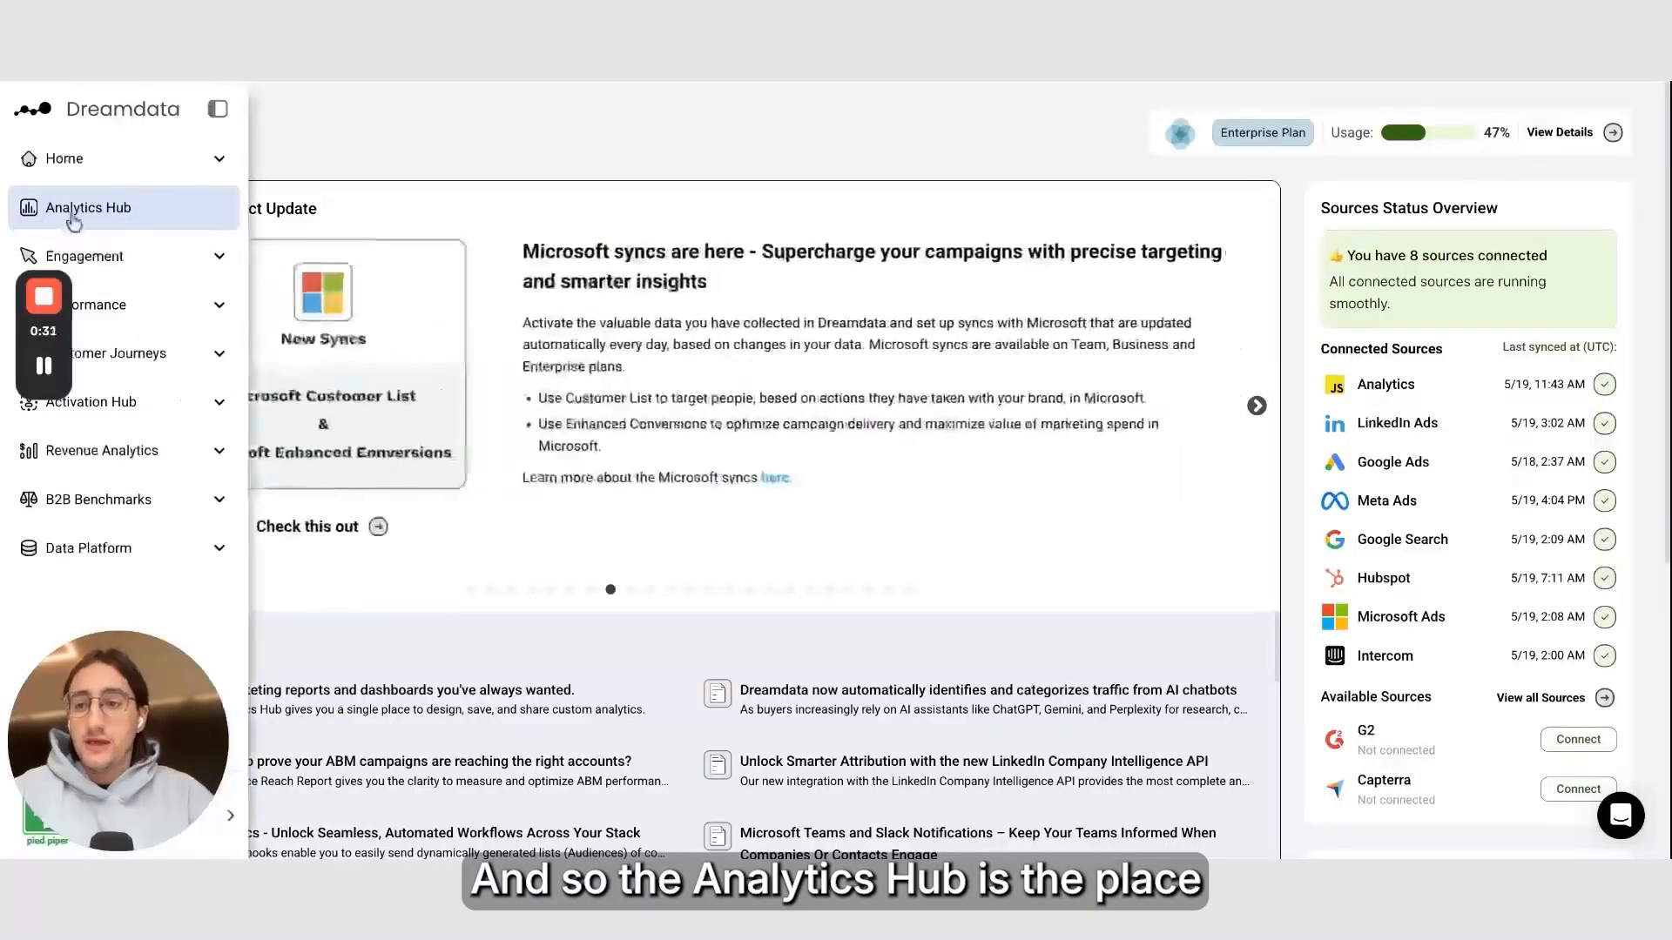
Start creating a new report from the Analytics Hub
left_click(70, 219)
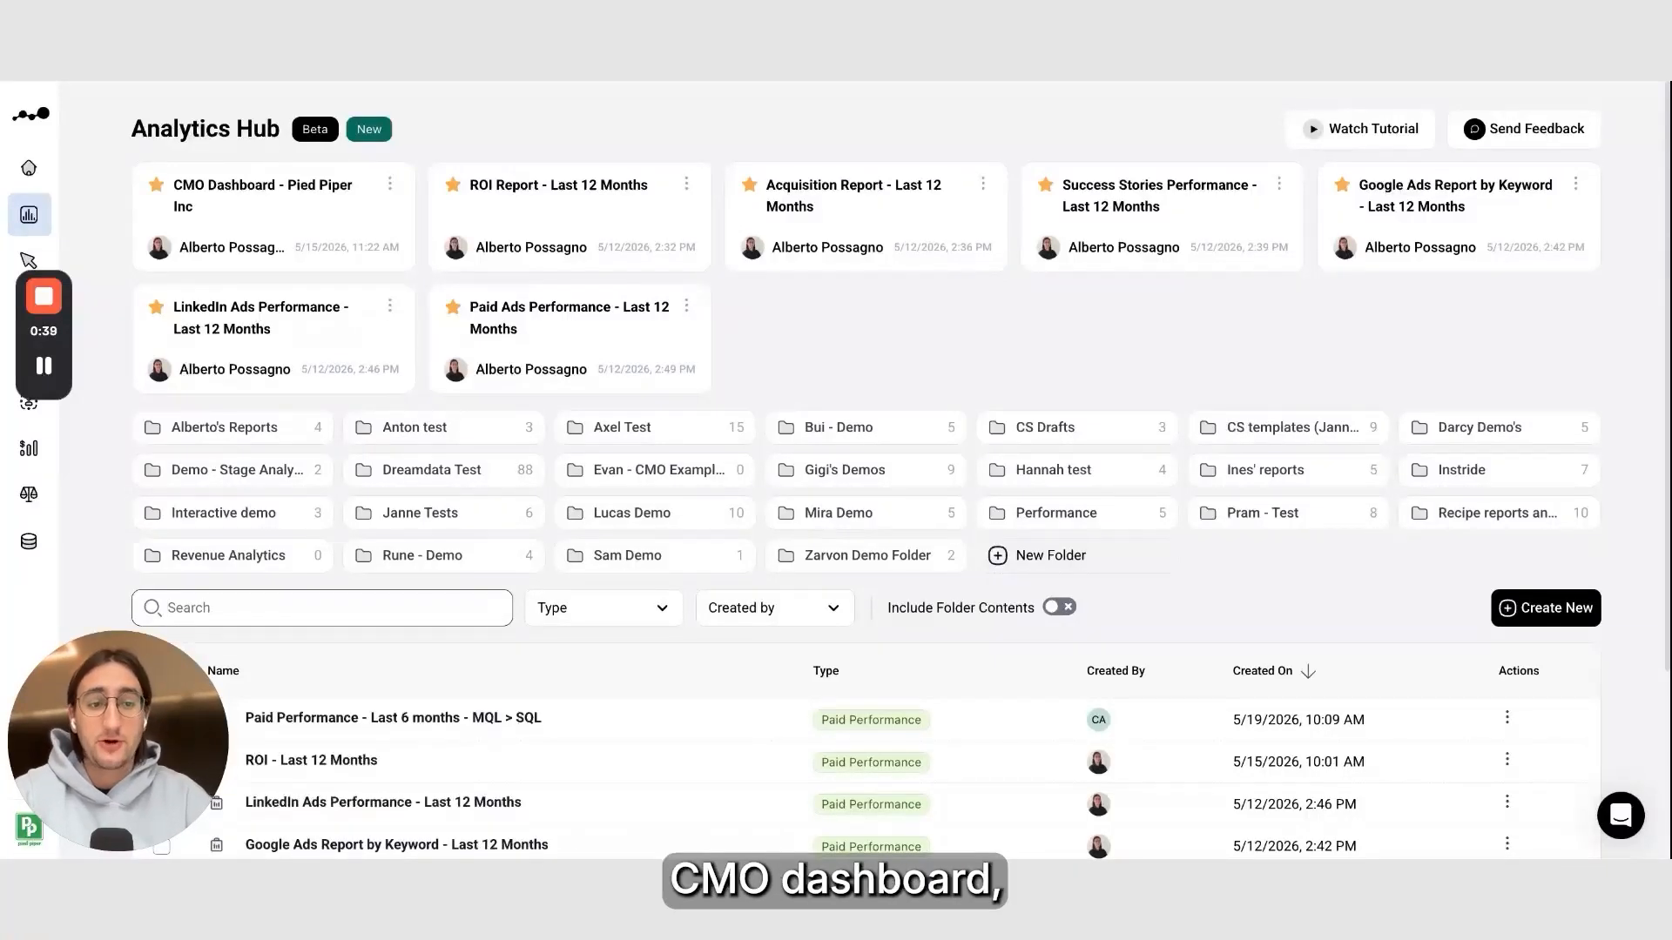
left_click(1520, 613)
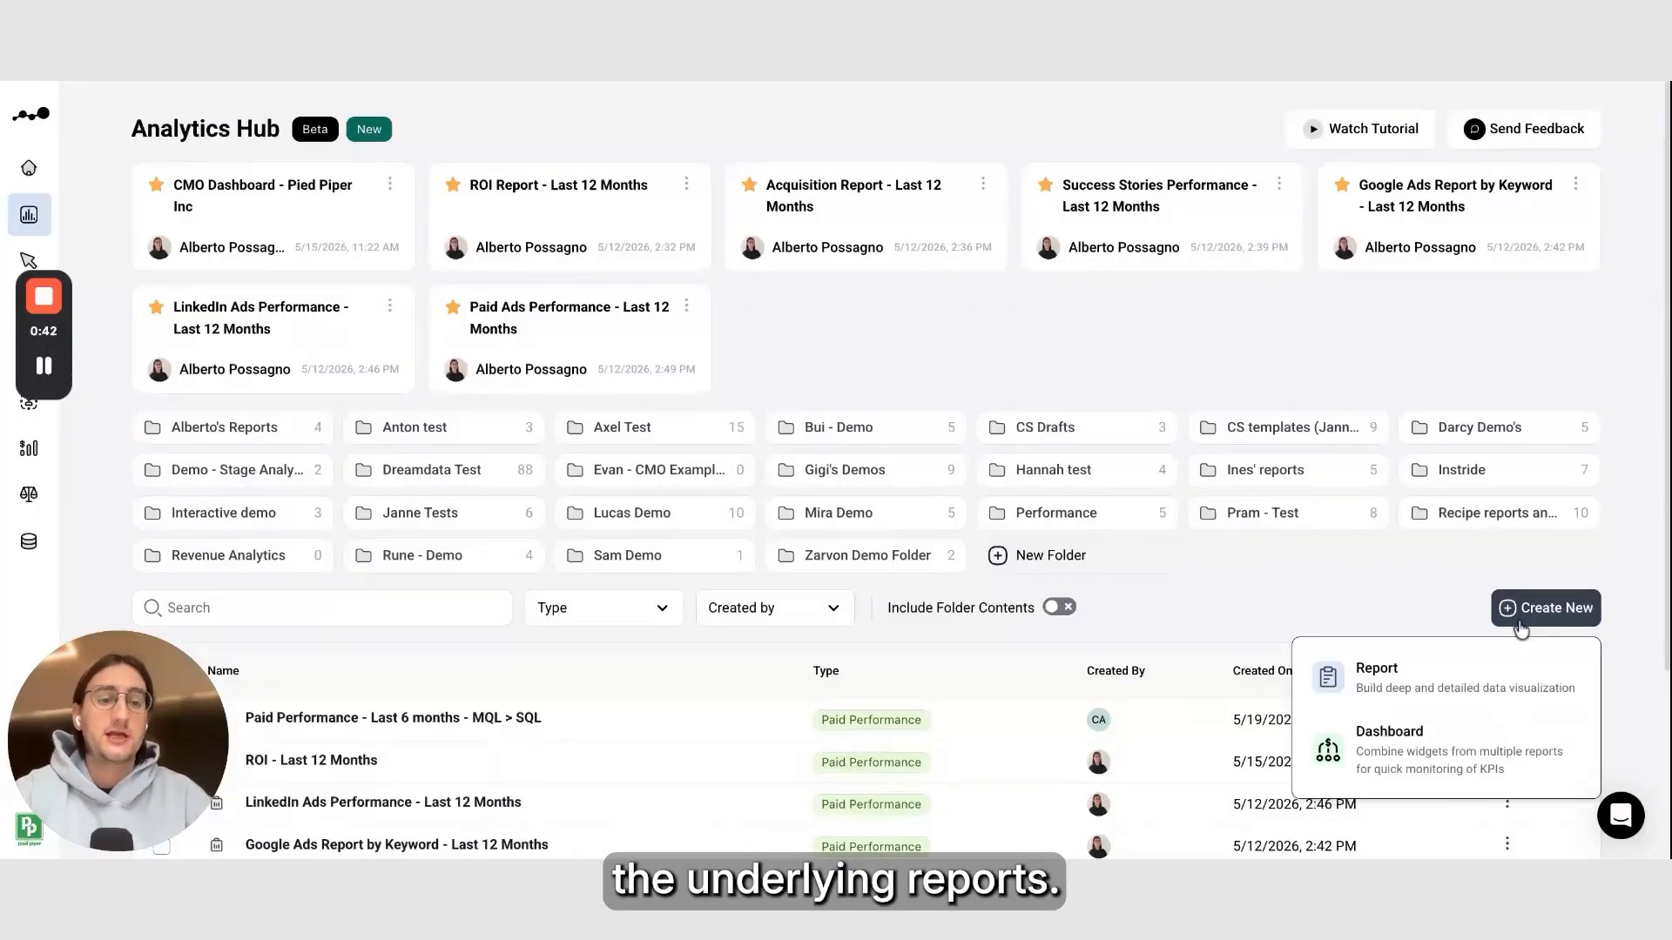
left_click(1522, 683)
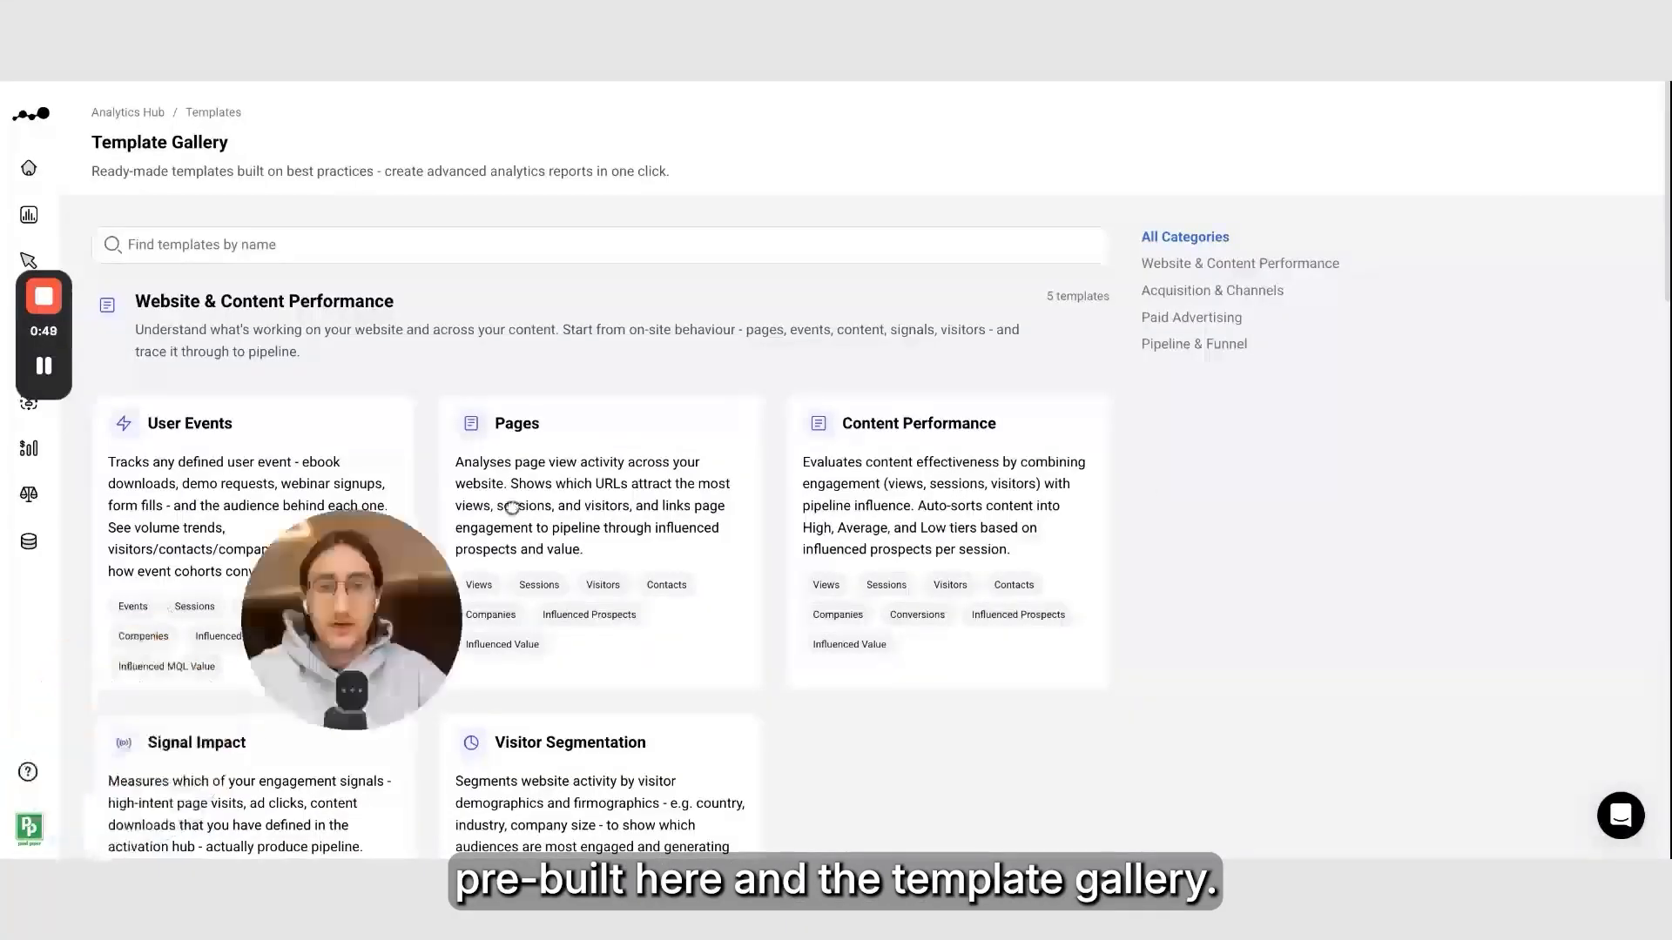
Open the Stage Attribution template from the gallery and use it for the new report
scroll(1242, 497, "down", 20)
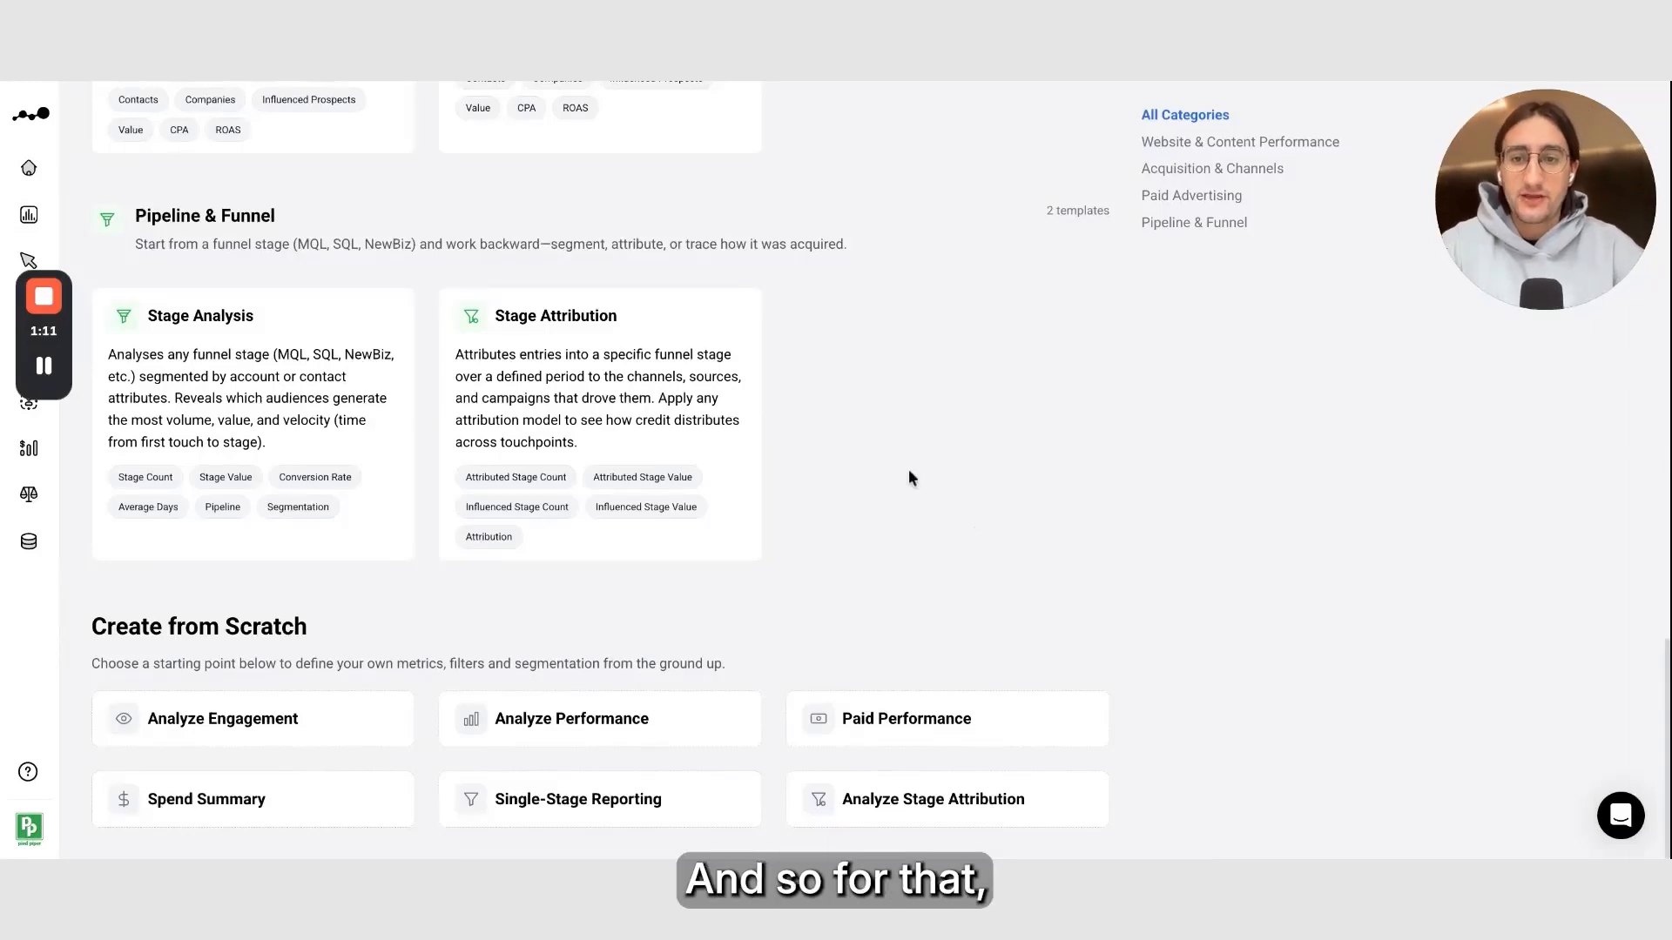
left_click(722, 426)
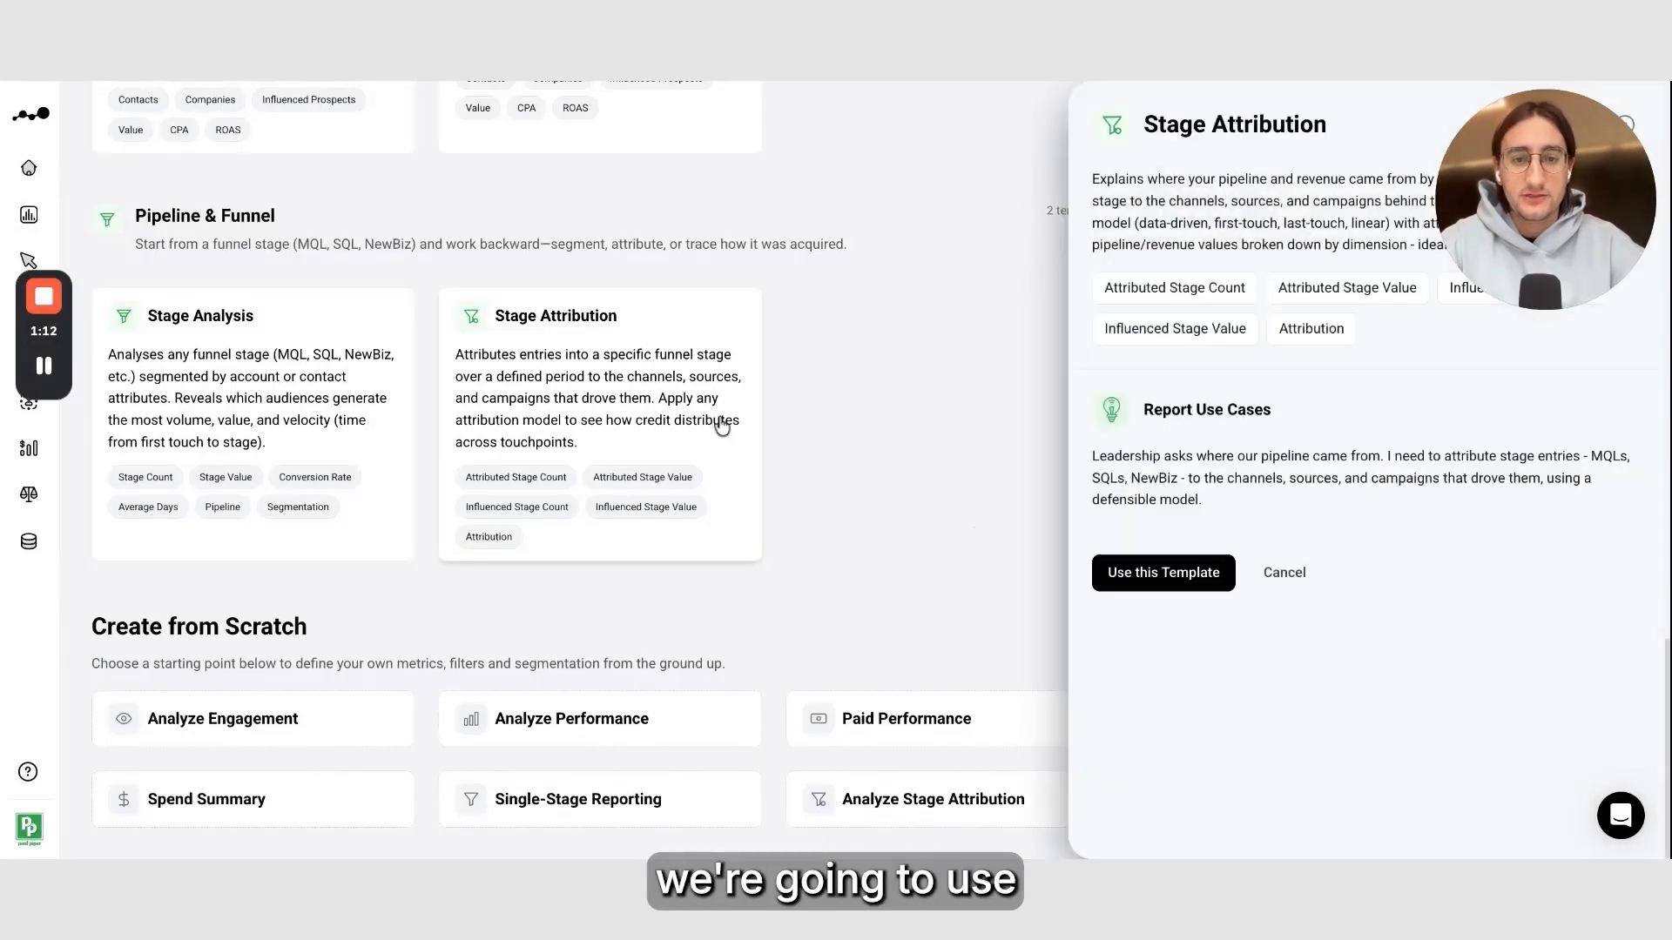
left_click(1206, 587)
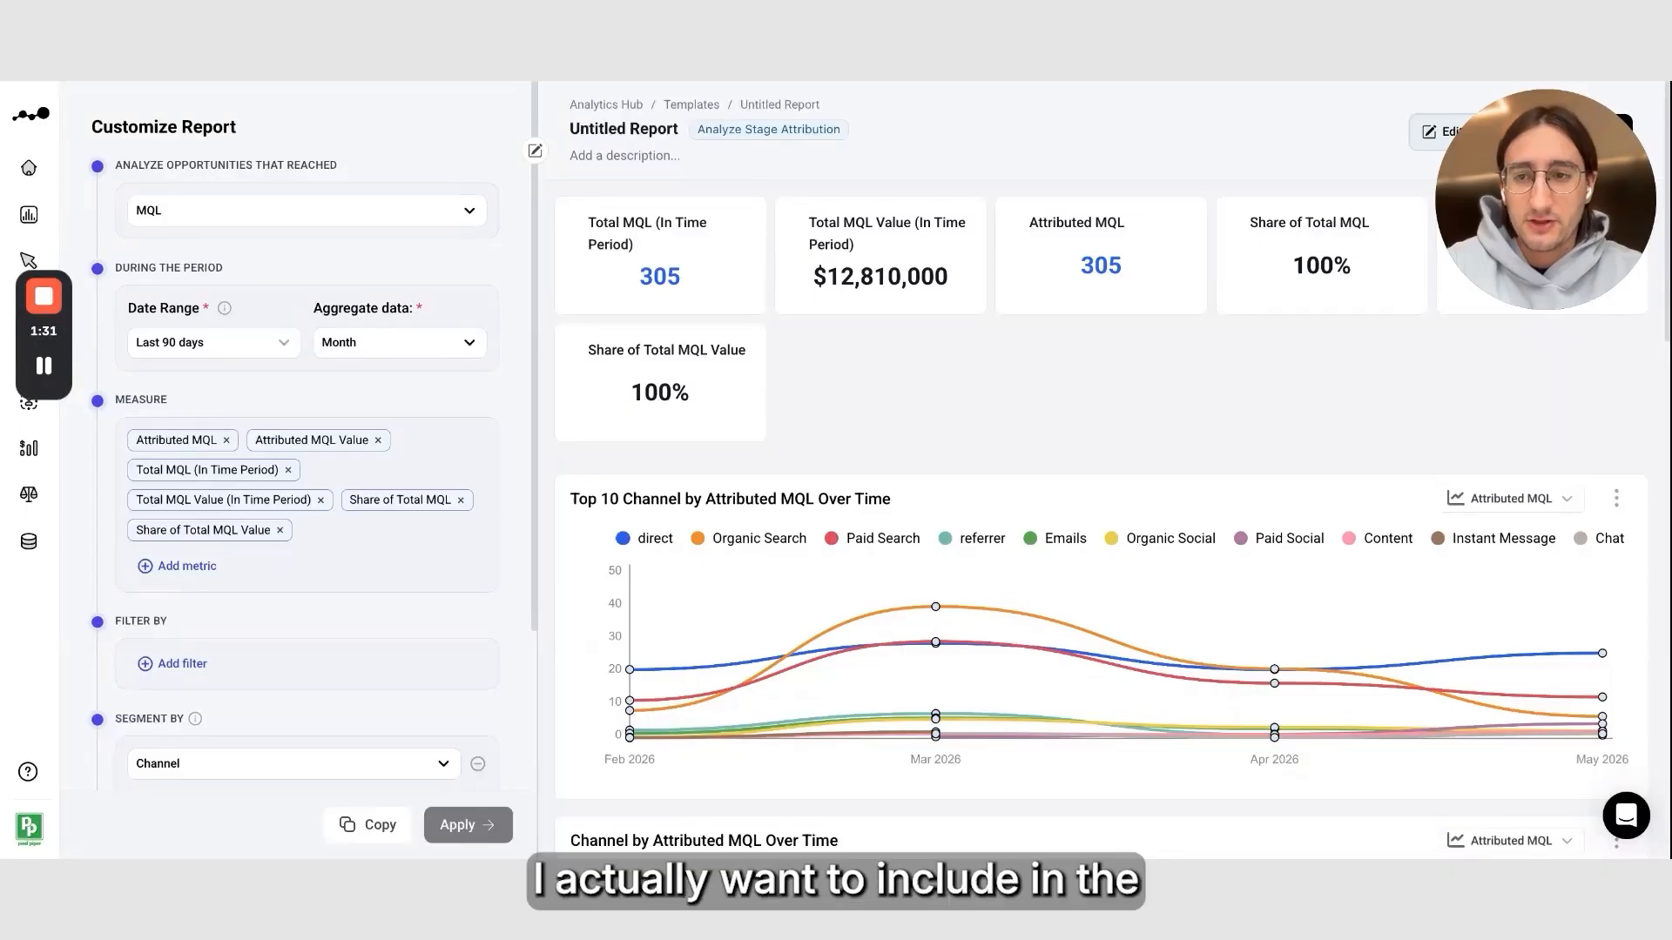
Set the analyzed stage to NewBiz and the date range to Last 12 months
left_click(389, 216)
left_click(388, 338)
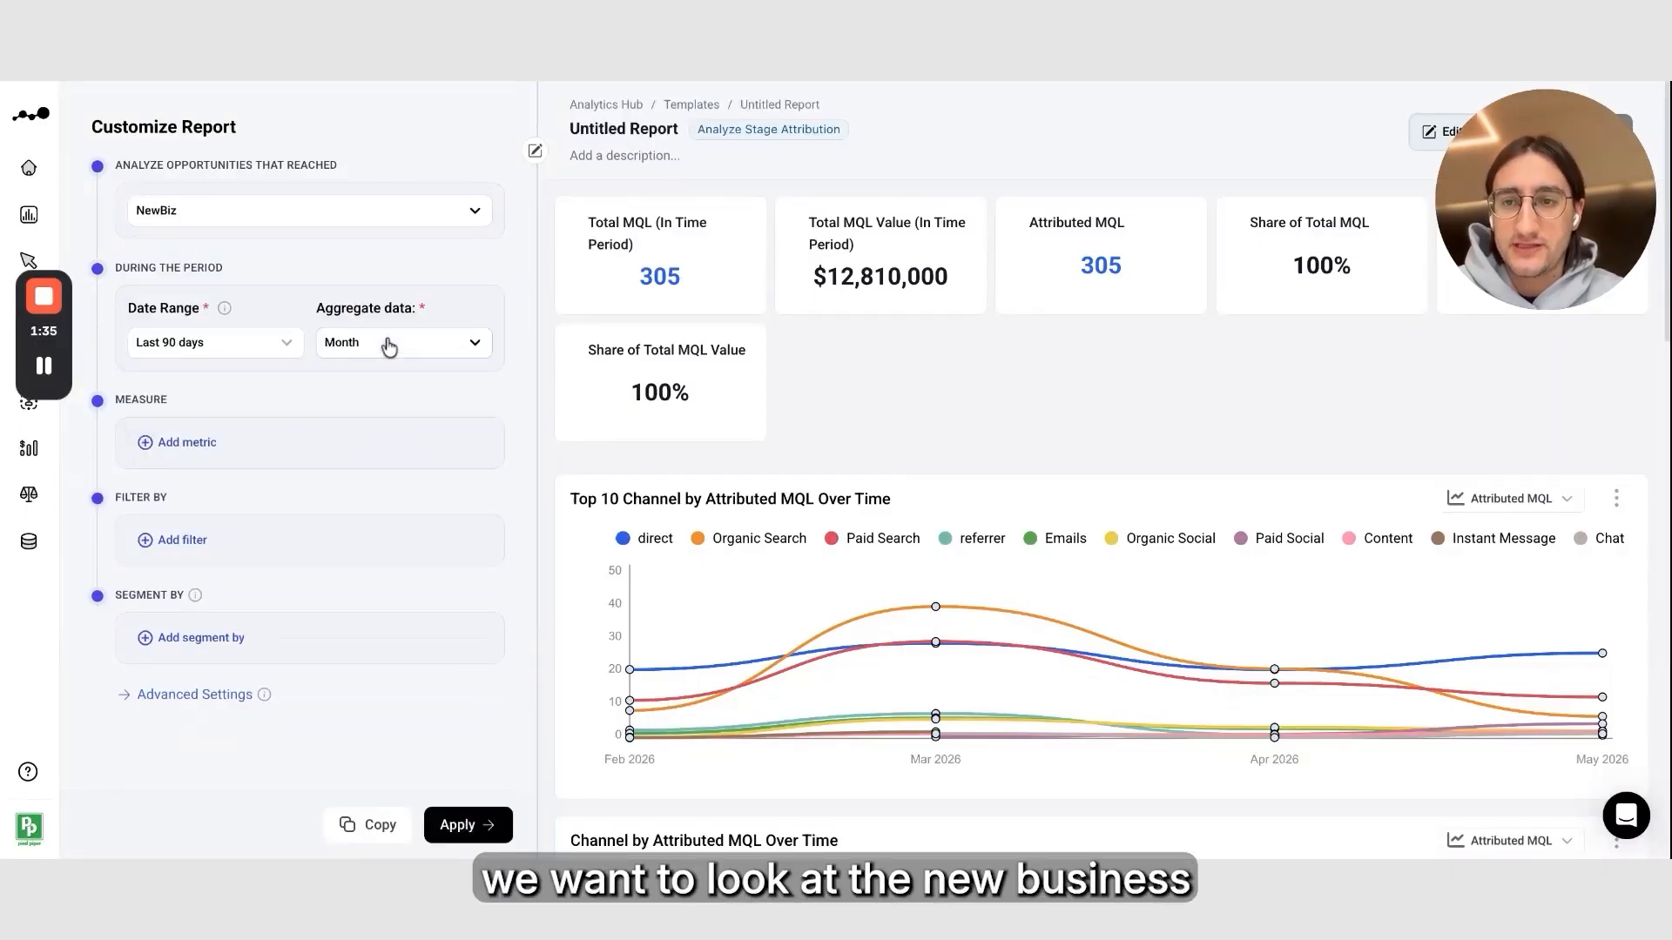
left_click(274, 350)
scroll(226, 538, "down", 2)
scroll(229, 539, "down", 1)
left_click(228, 574)
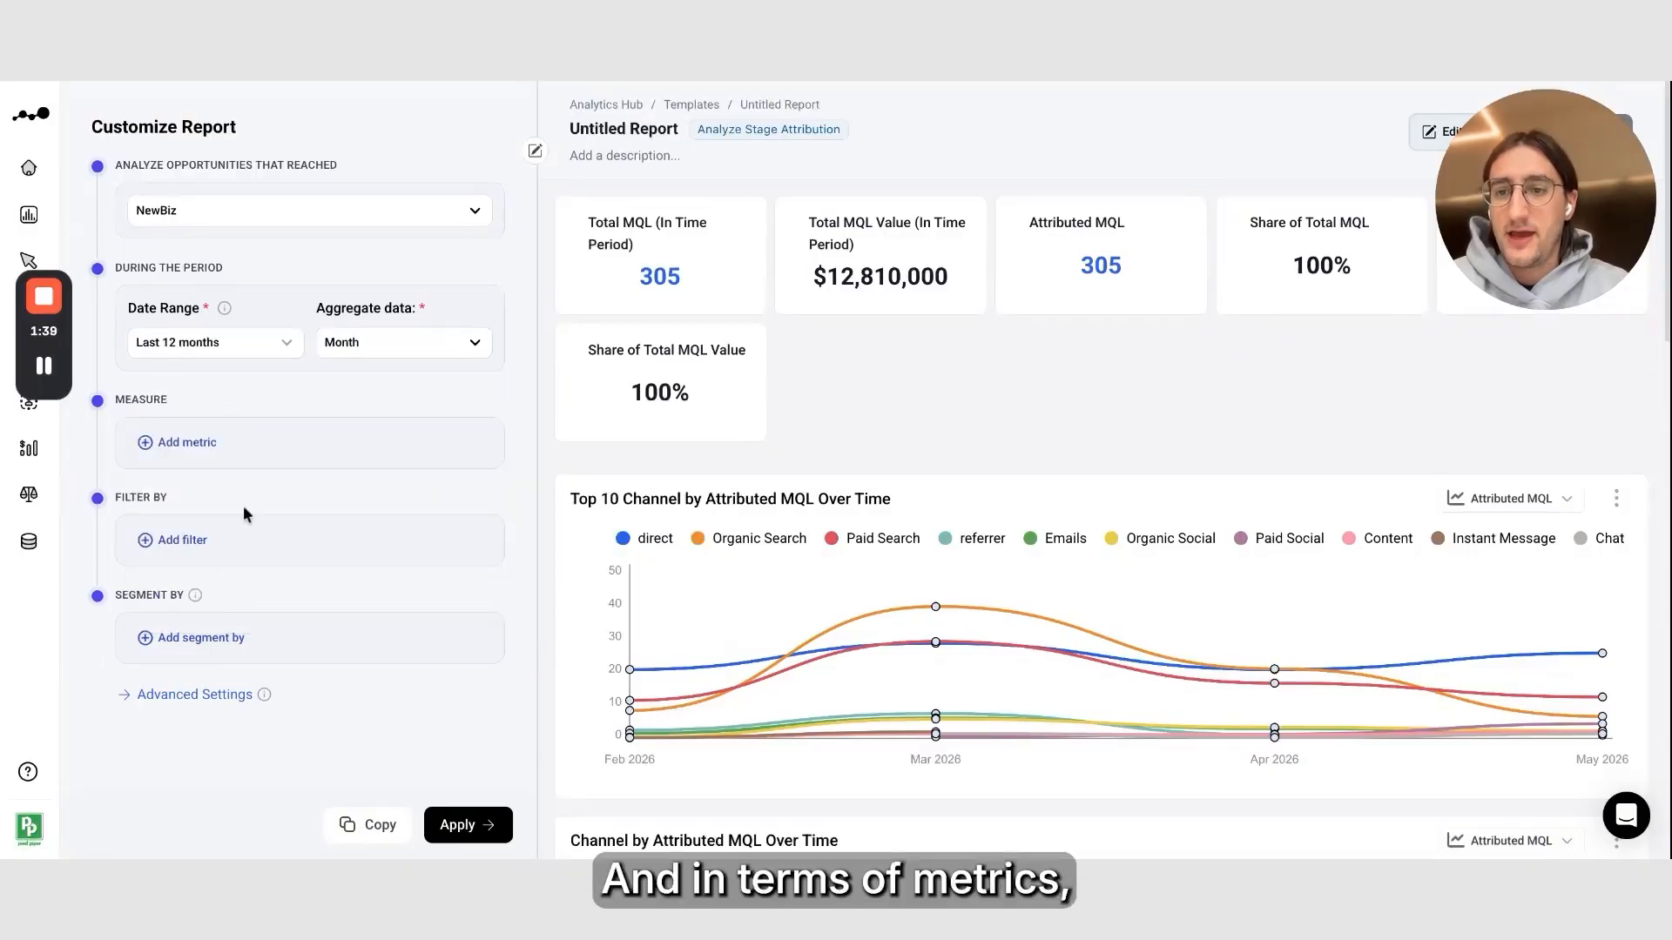
Add the metrics Attributed NewBiz, Attributed NewBiz Value, Total NewBiz and Total NewBiz Value (In Time Period), and Share of Total NewBiz
left_click(170, 444)
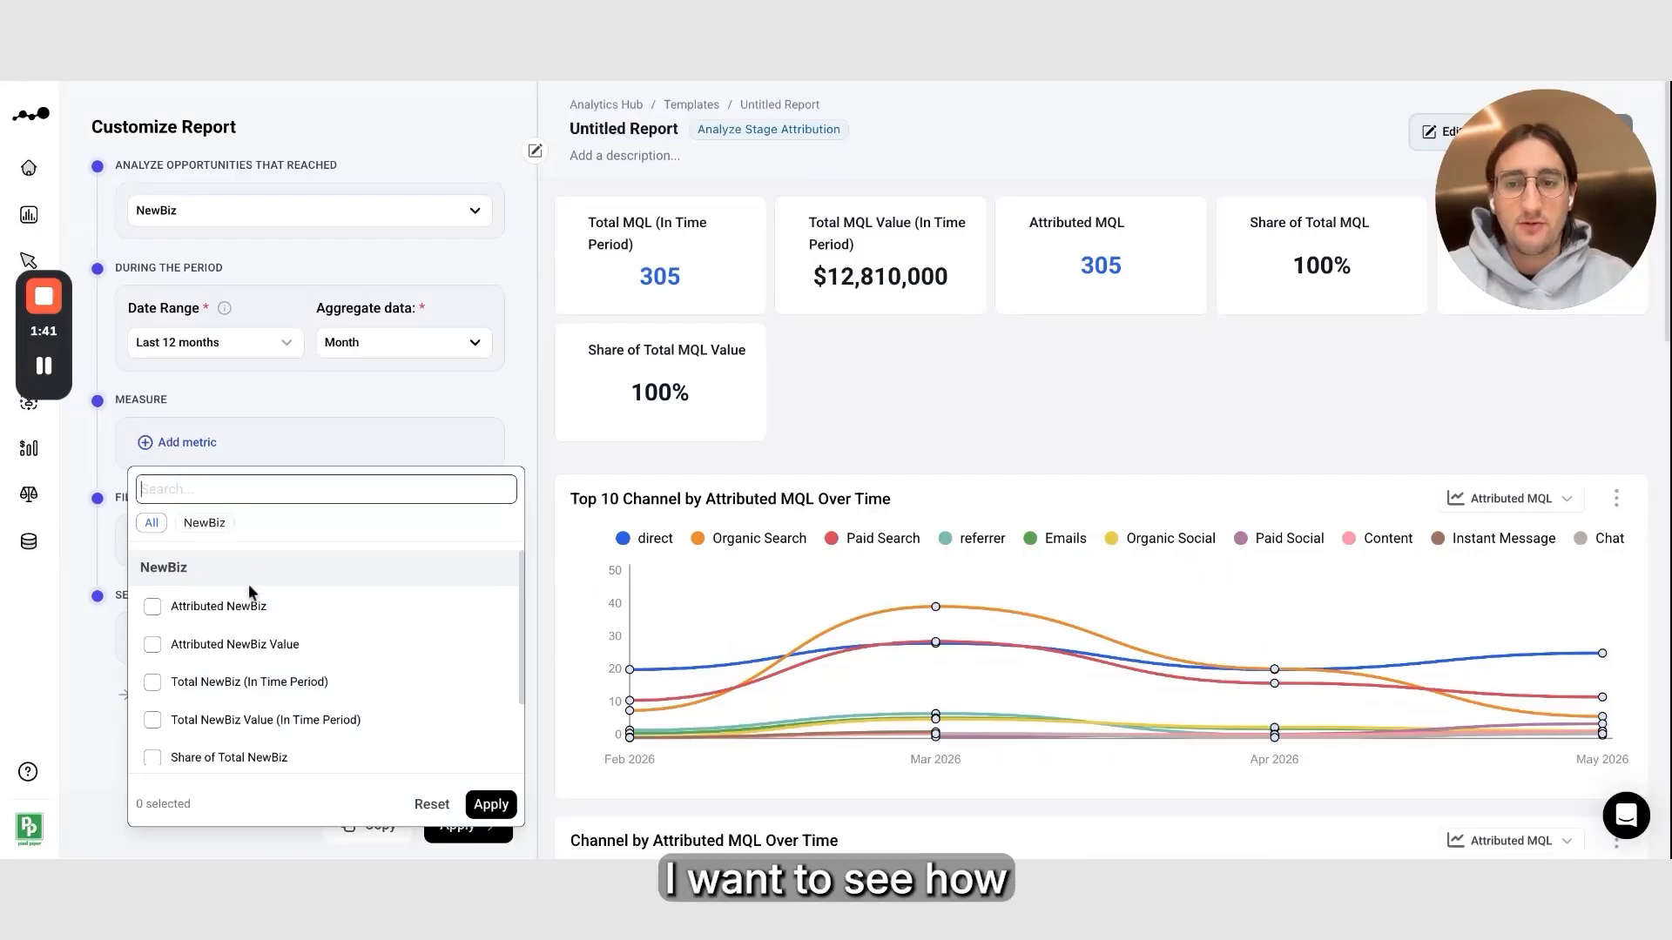
left_click(251, 620)
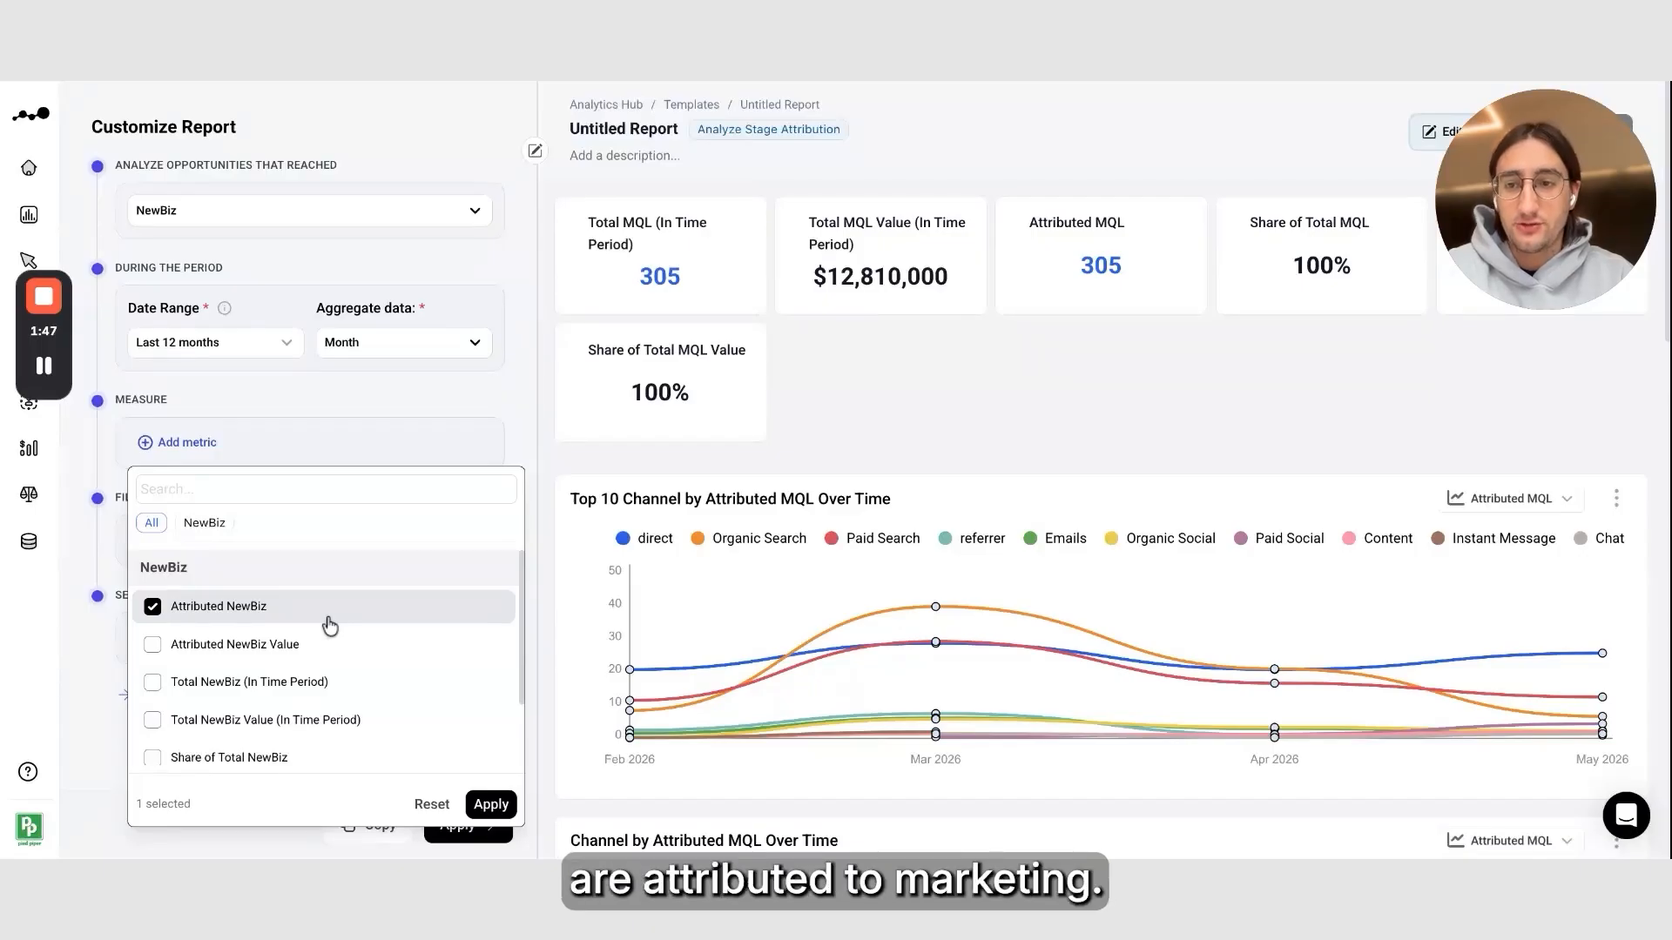
left_click(335, 653)
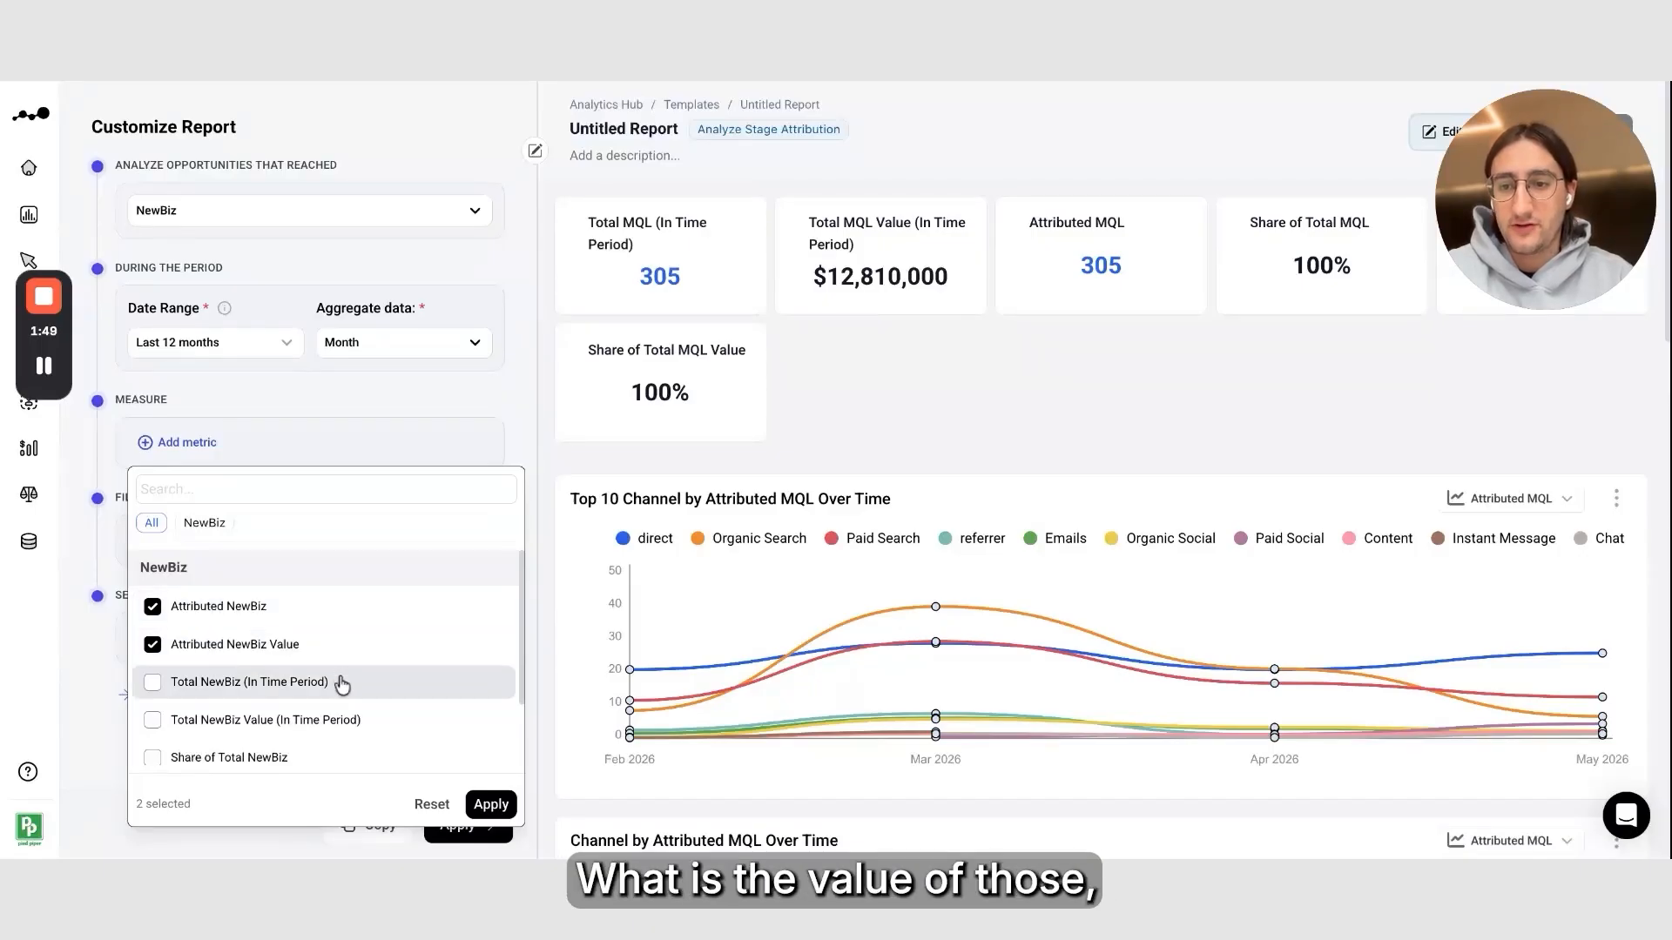
left_click(337, 683)
left_click(343, 723)
scroll(342, 723, "down", 2)
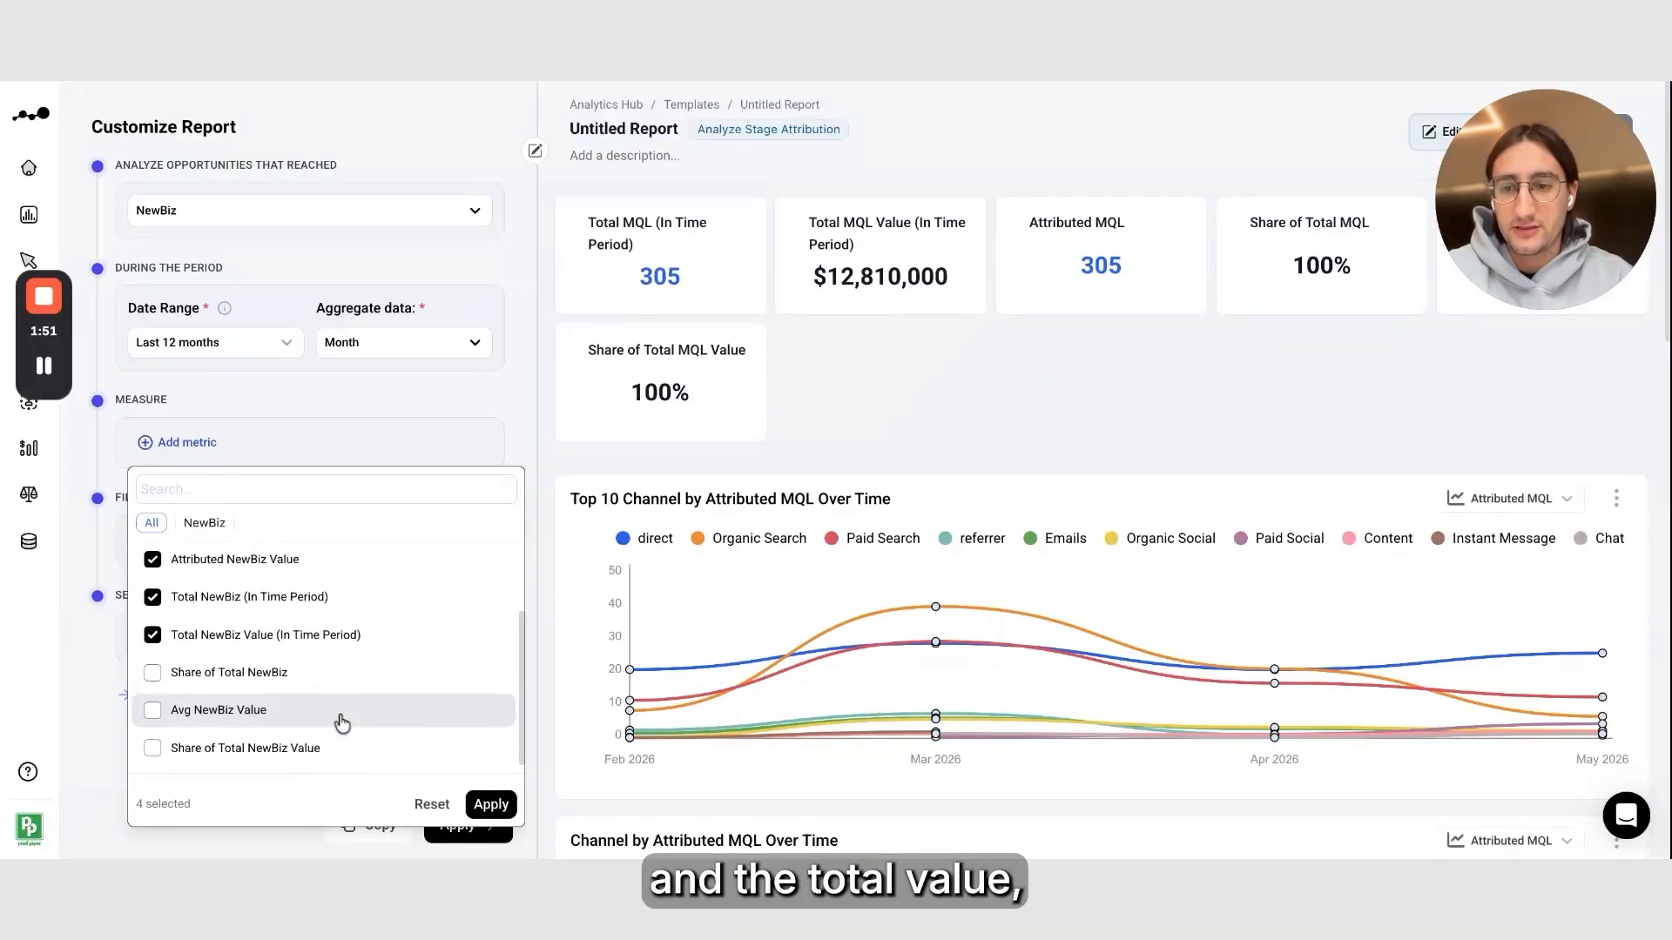
left_click(357, 693)
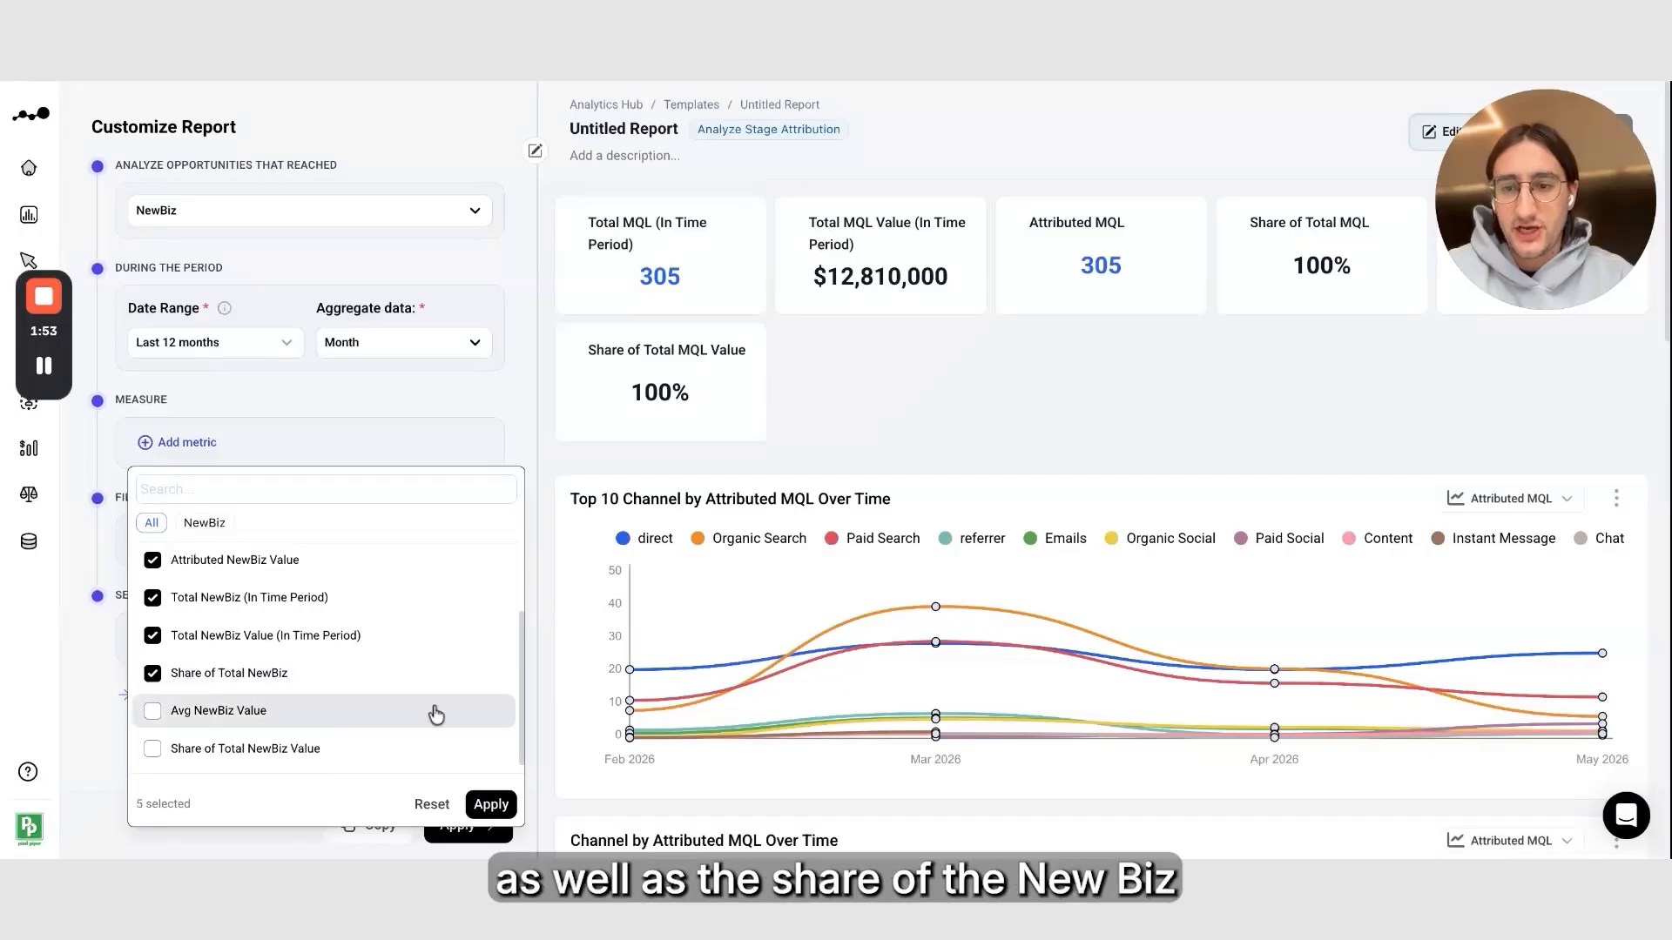
left_click(492, 804)
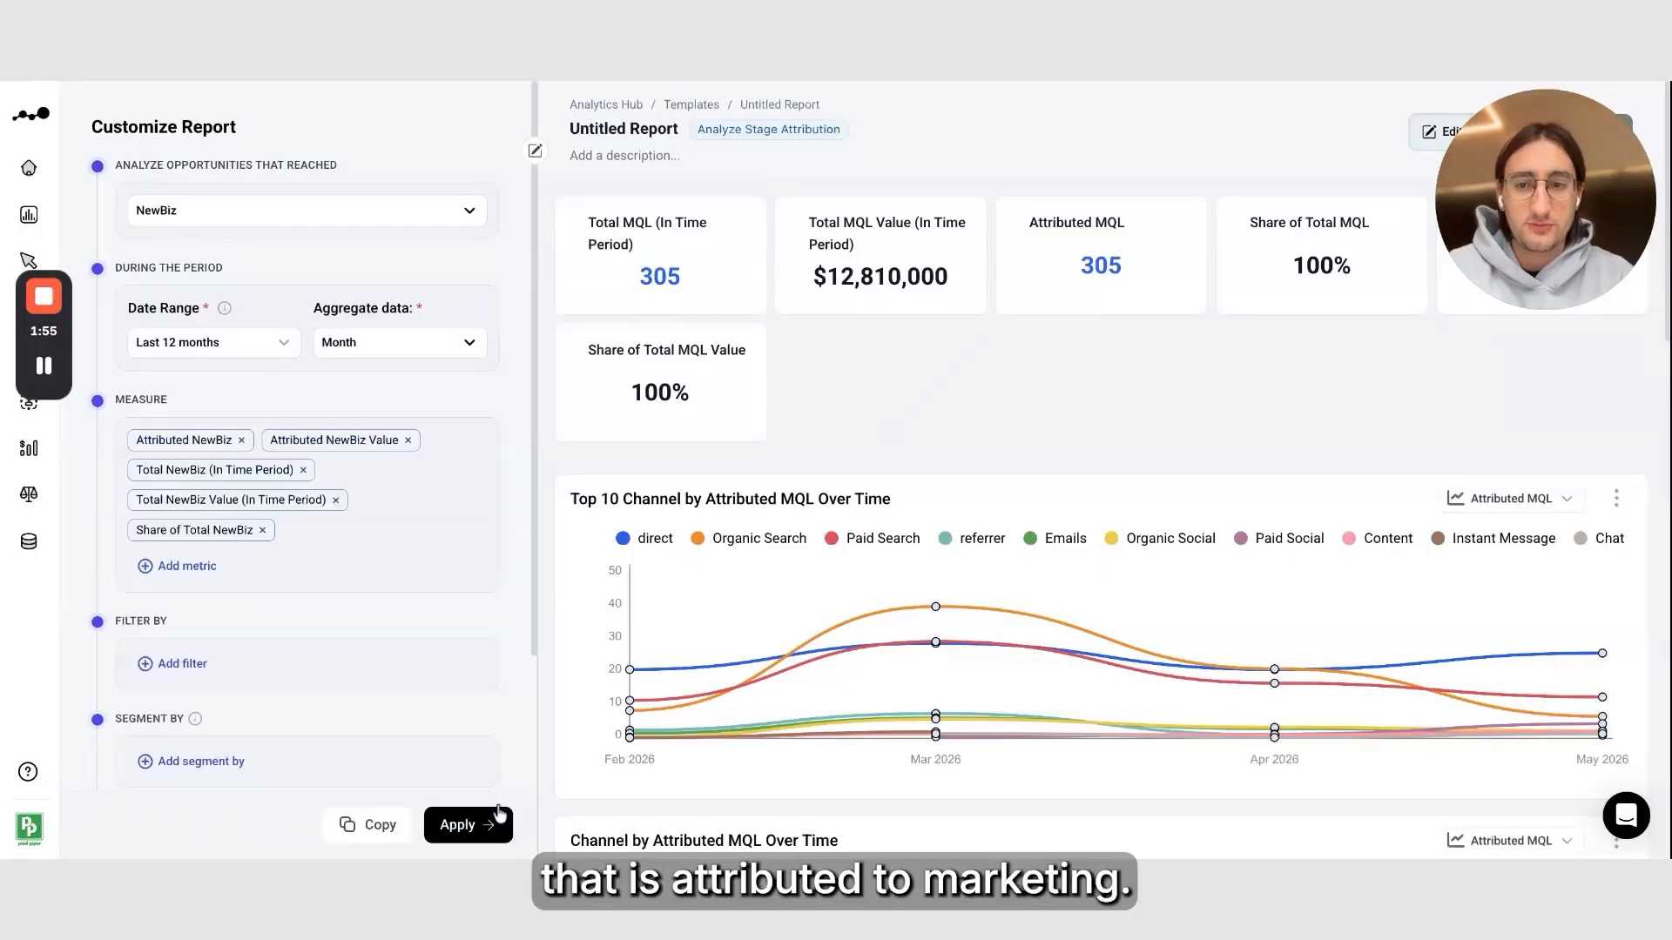
Add a filter on Channel
scroll(441, 698, "down", 2)
scroll(441, 698, "down", 1)
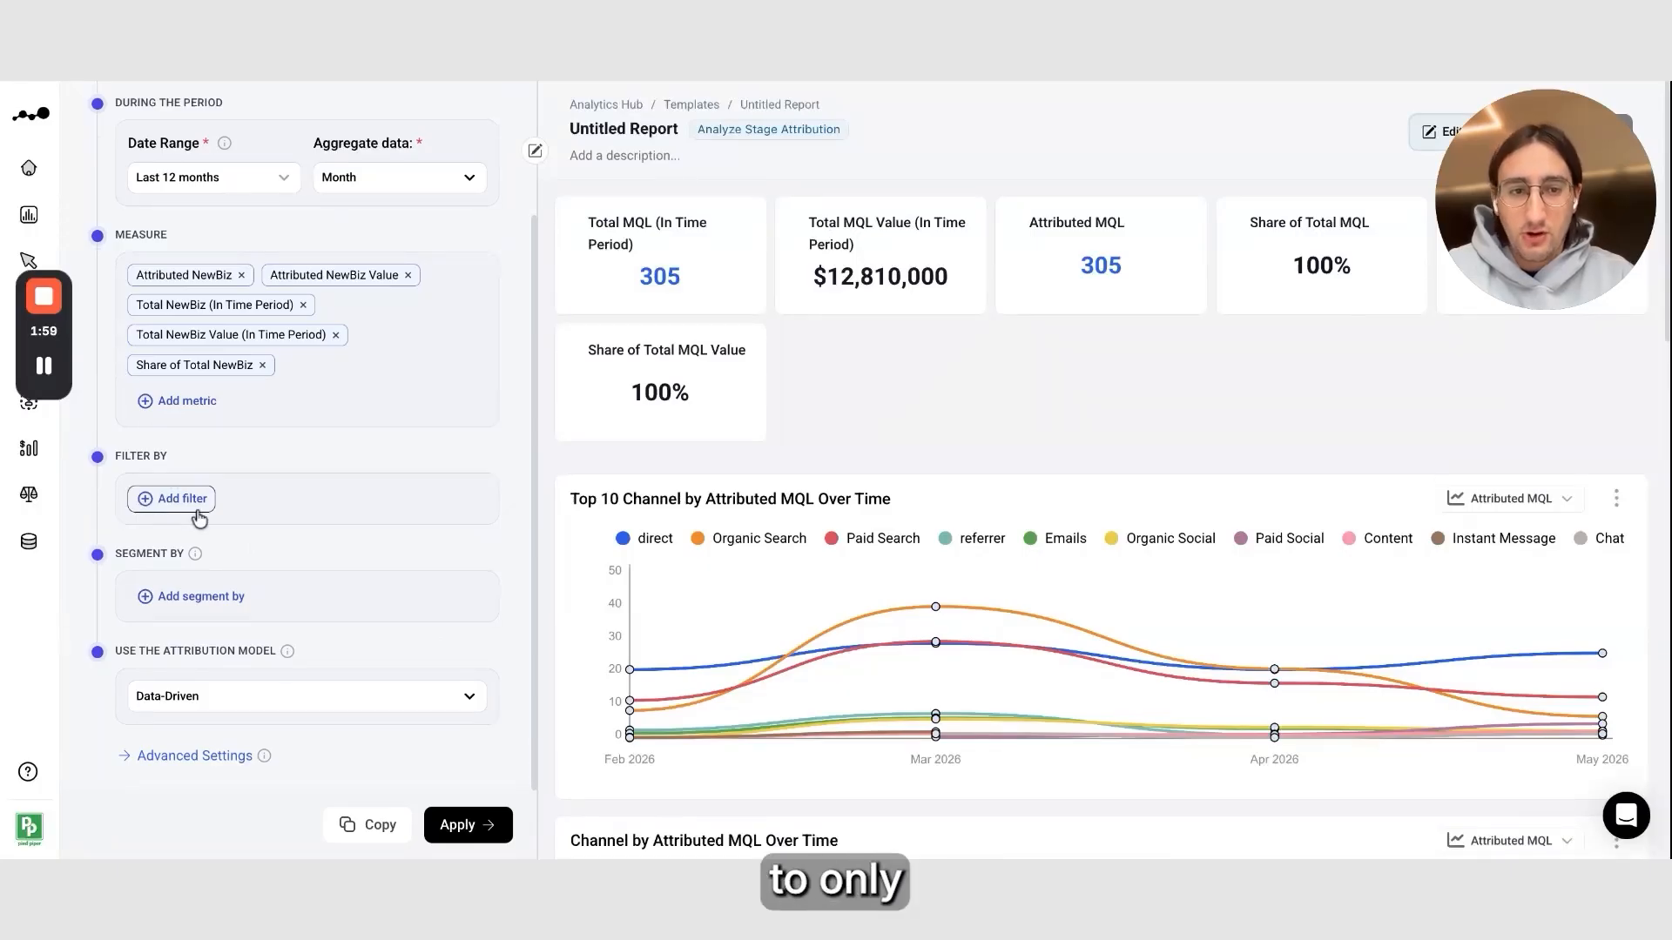
left_click(172, 498)
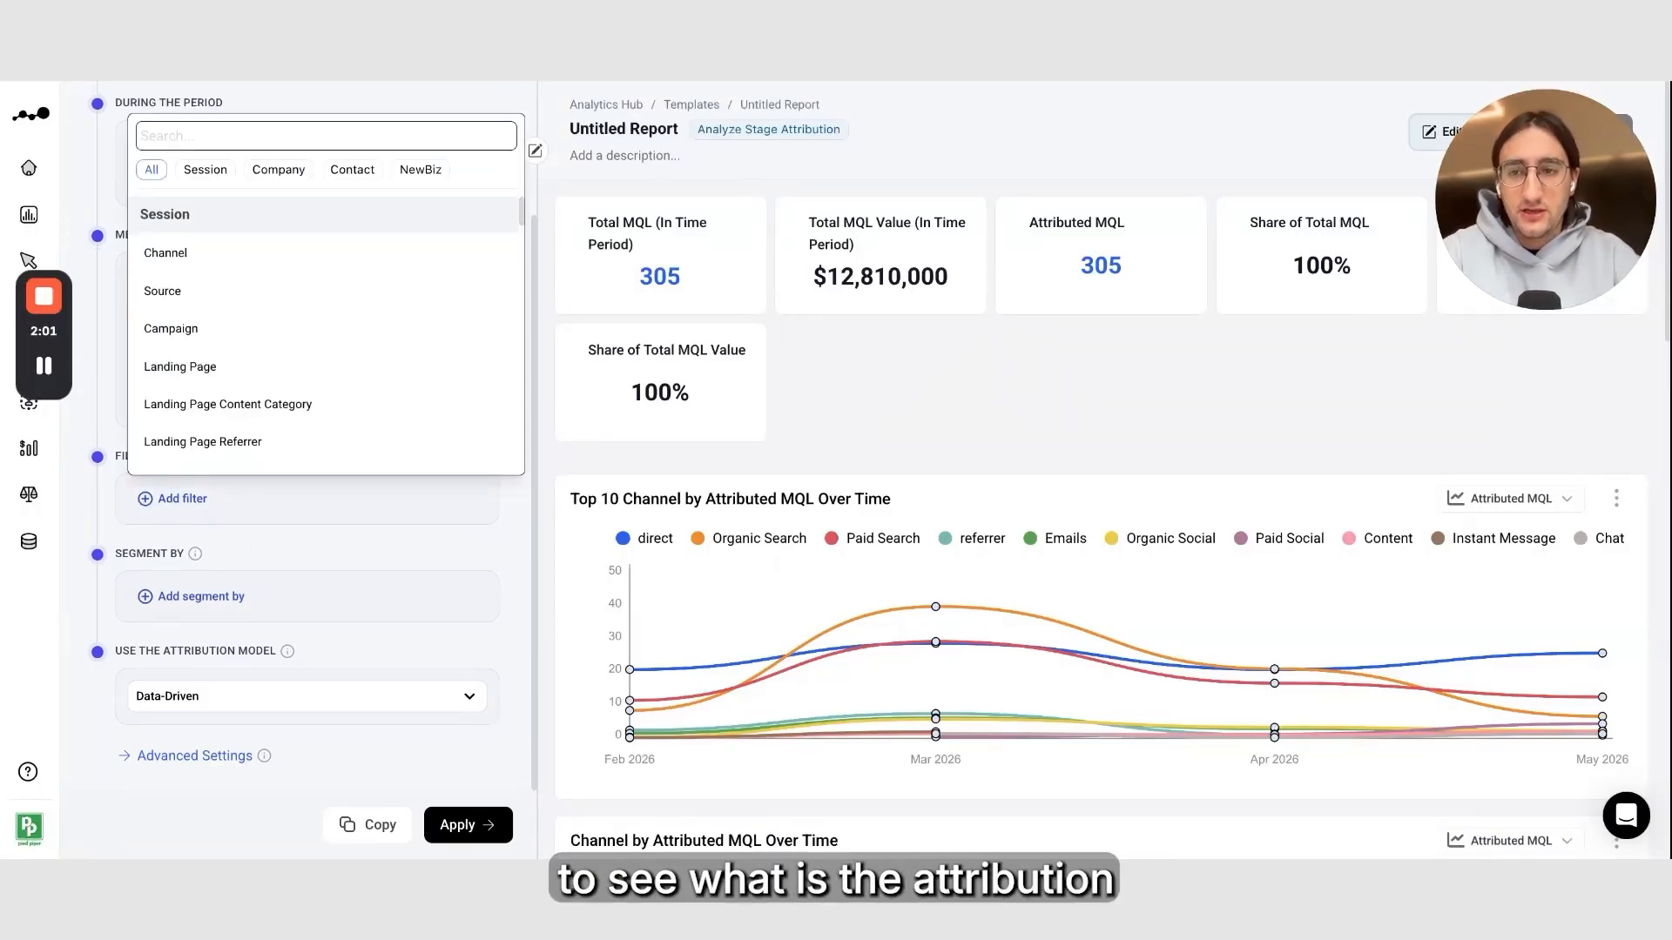
left_click(232, 259)
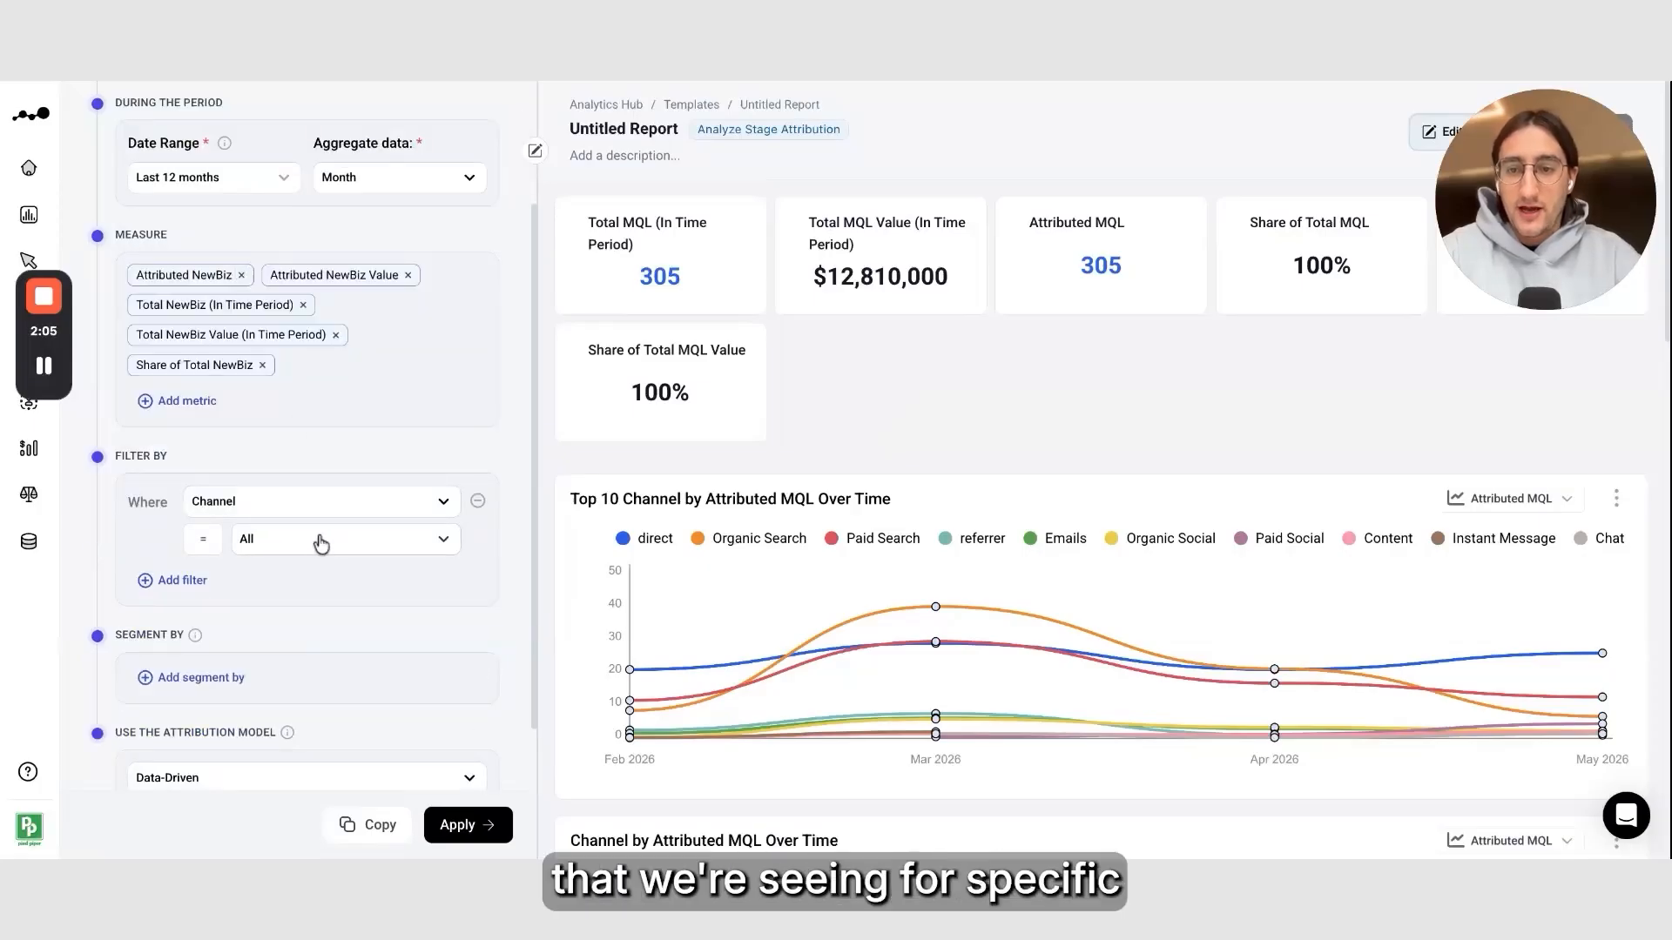
Set the Channel filter to Paid Social, Organic Social, Paid Search, Organic Search, Emails, Review Sites, Display Ads, Paid Video, Content, Paid Other, Organic LLM, Webinar and Events
left_click(336, 543)
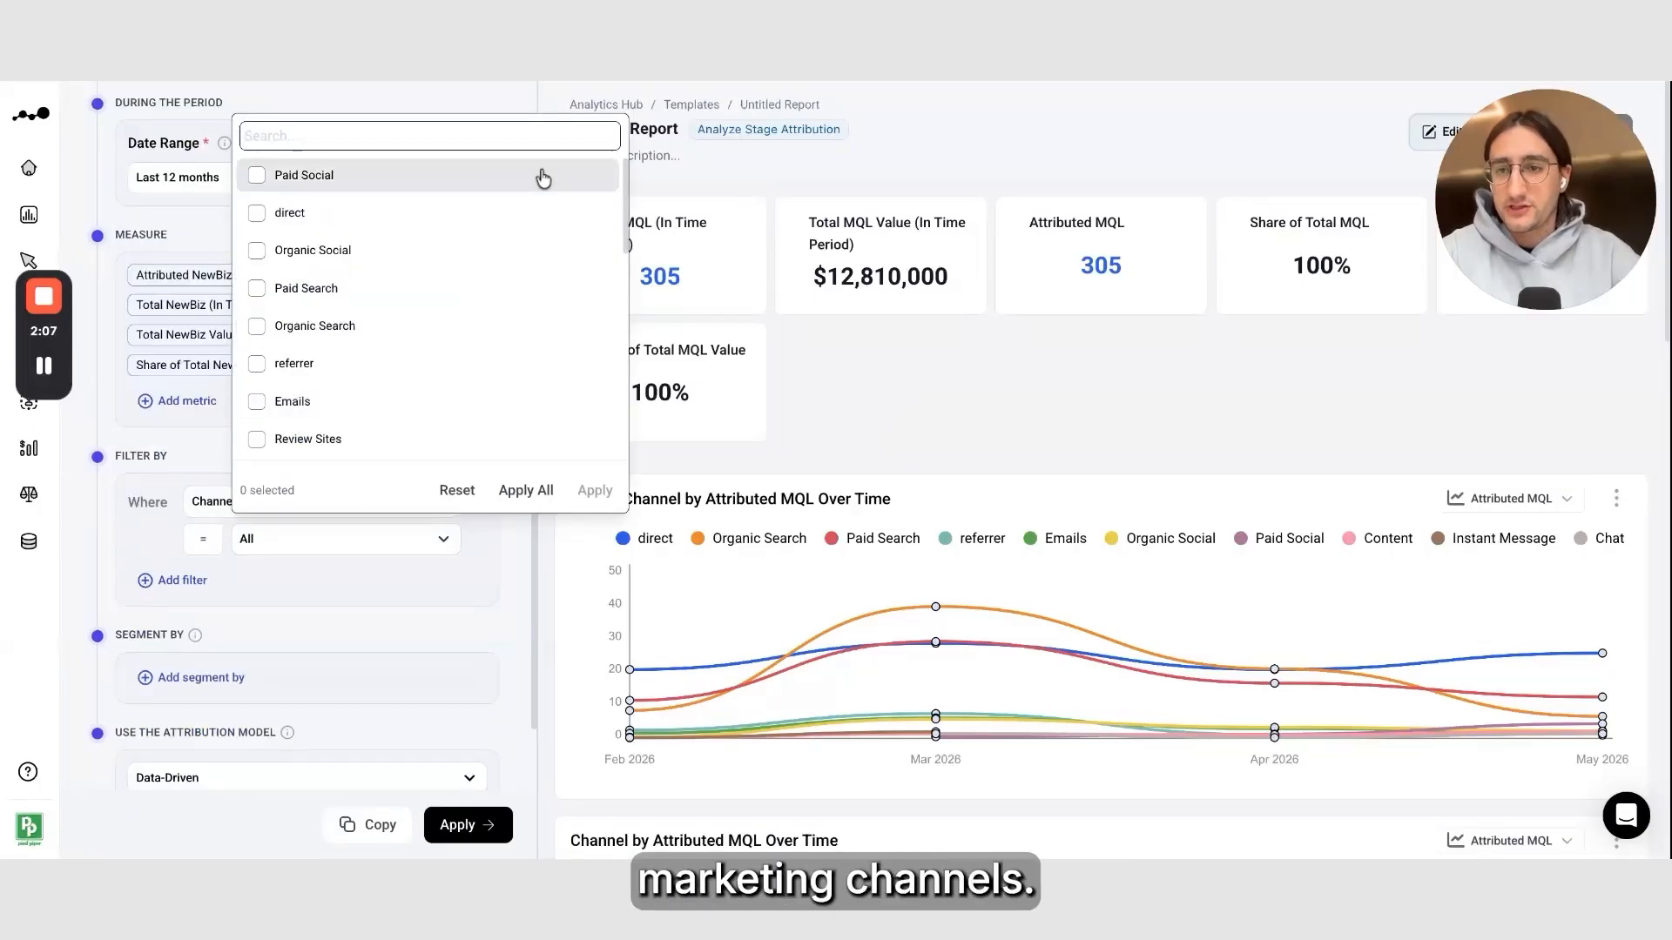
left_click(424, 190)
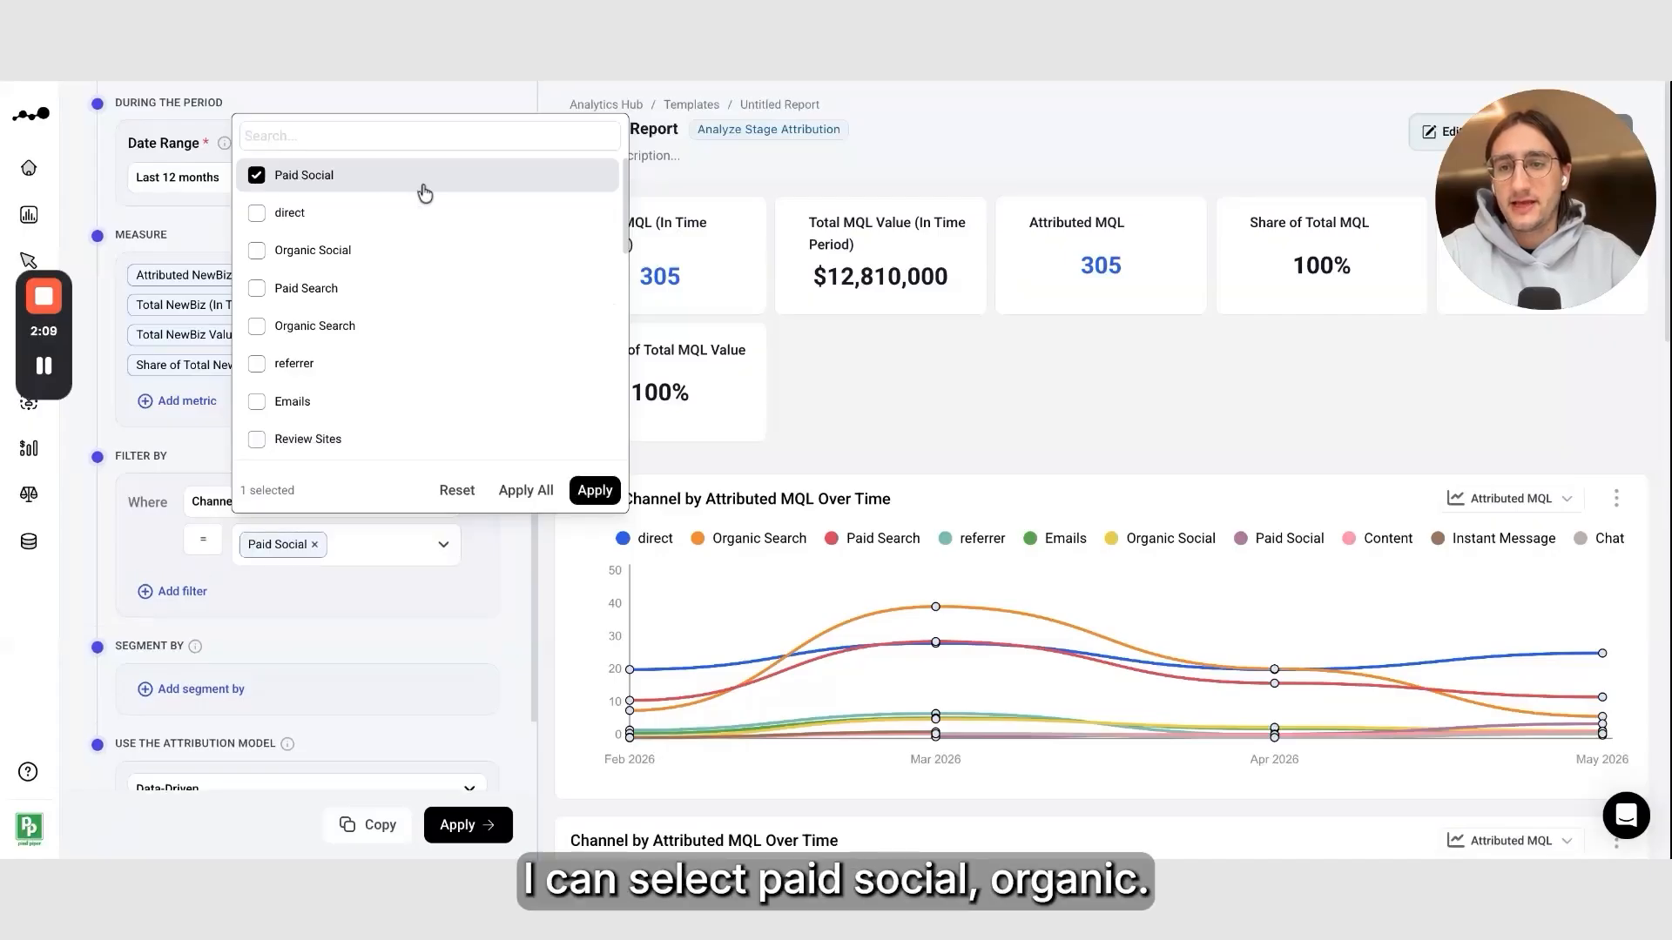
left_click(407, 253)
left_click(410, 290)
left_click(411, 328)
scroll(418, 339, "down", 2)
left_click(440, 277)
left_click(444, 314)
left_click(441, 352)
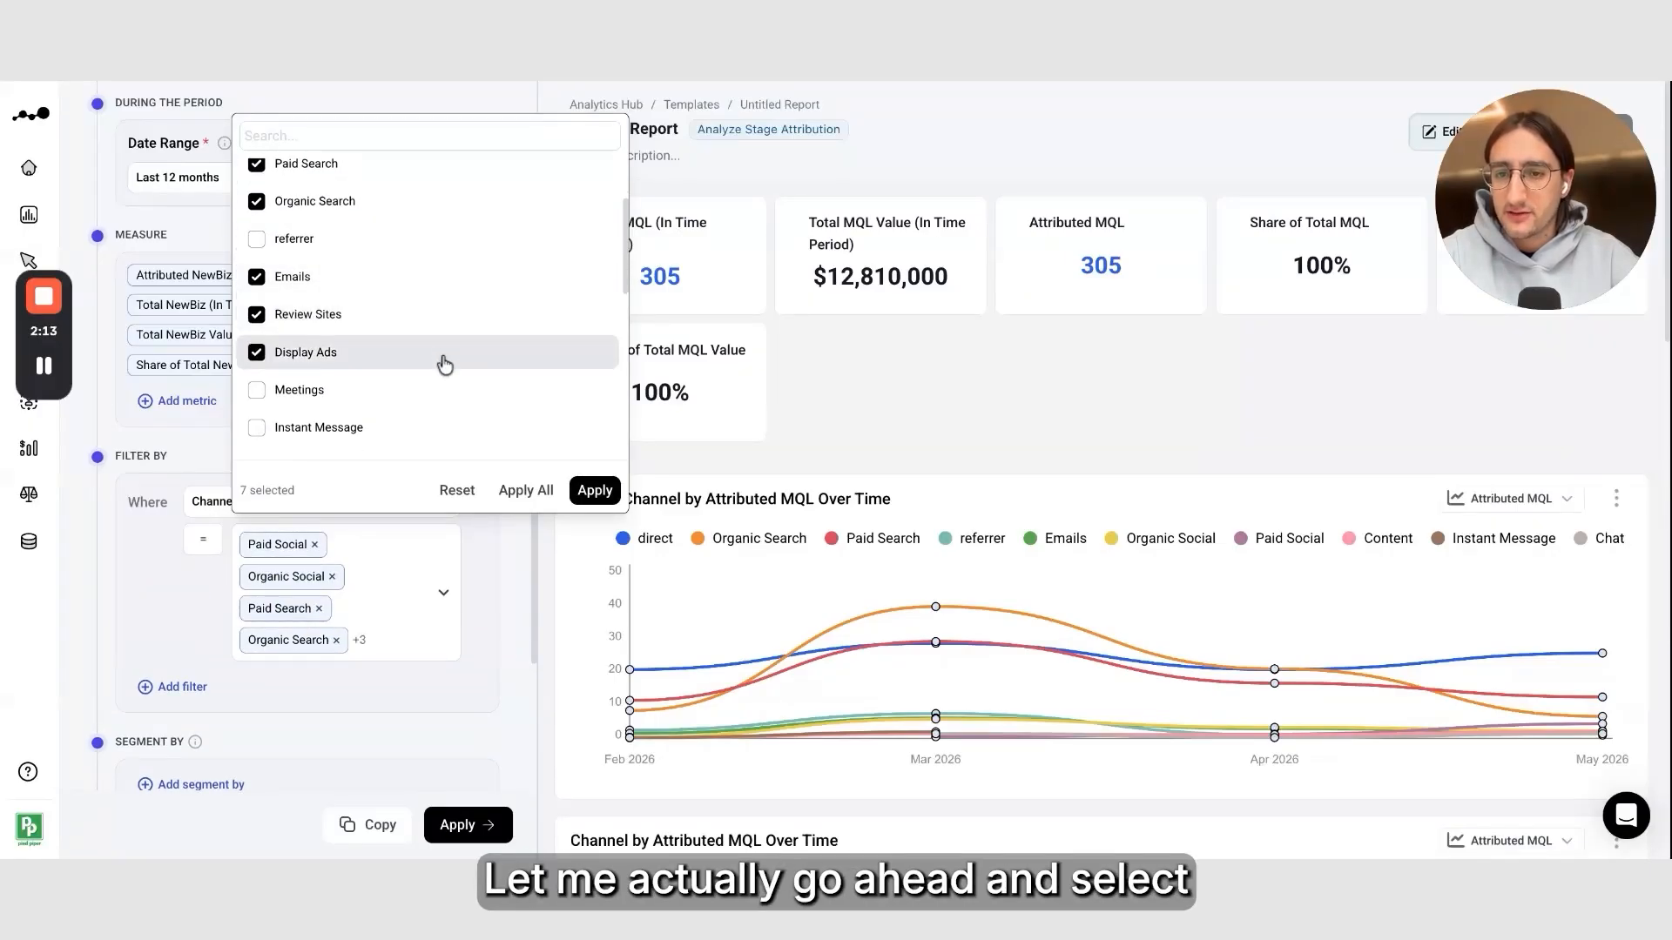
scroll(441, 357, "down", 2)
left_click(472, 331)
left_click(467, 360)
left_click(467, 396)
scroll(474, 375, "down", 2)
left_click(515, 292)
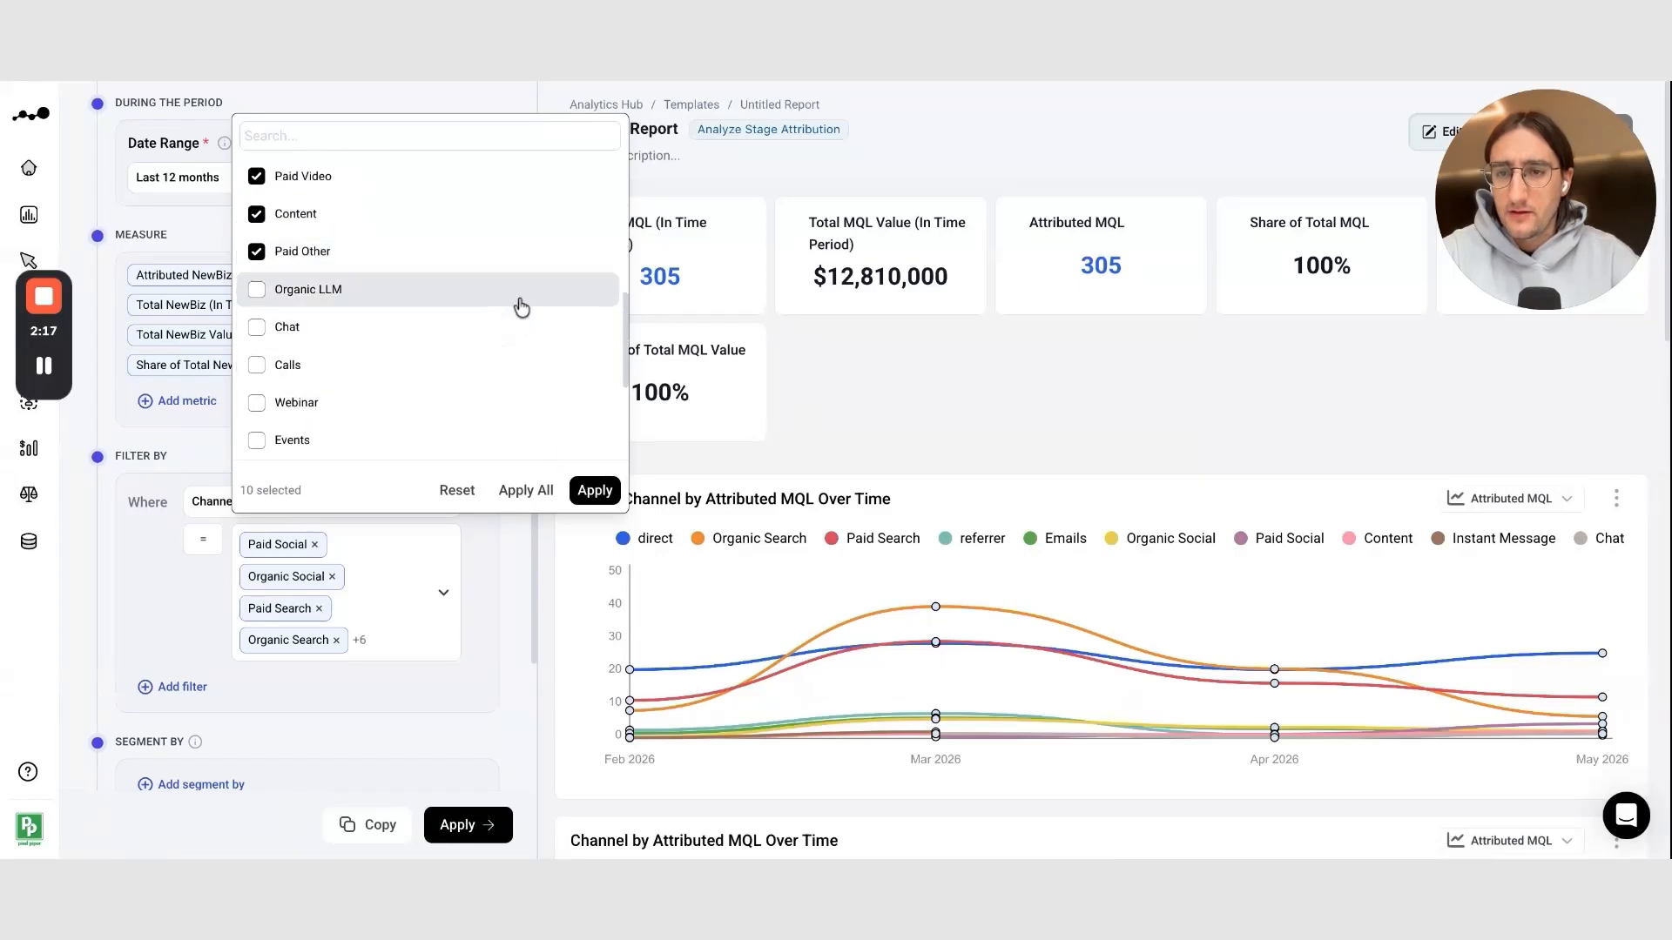
left_click(515, 403)
left_click(515, 444)
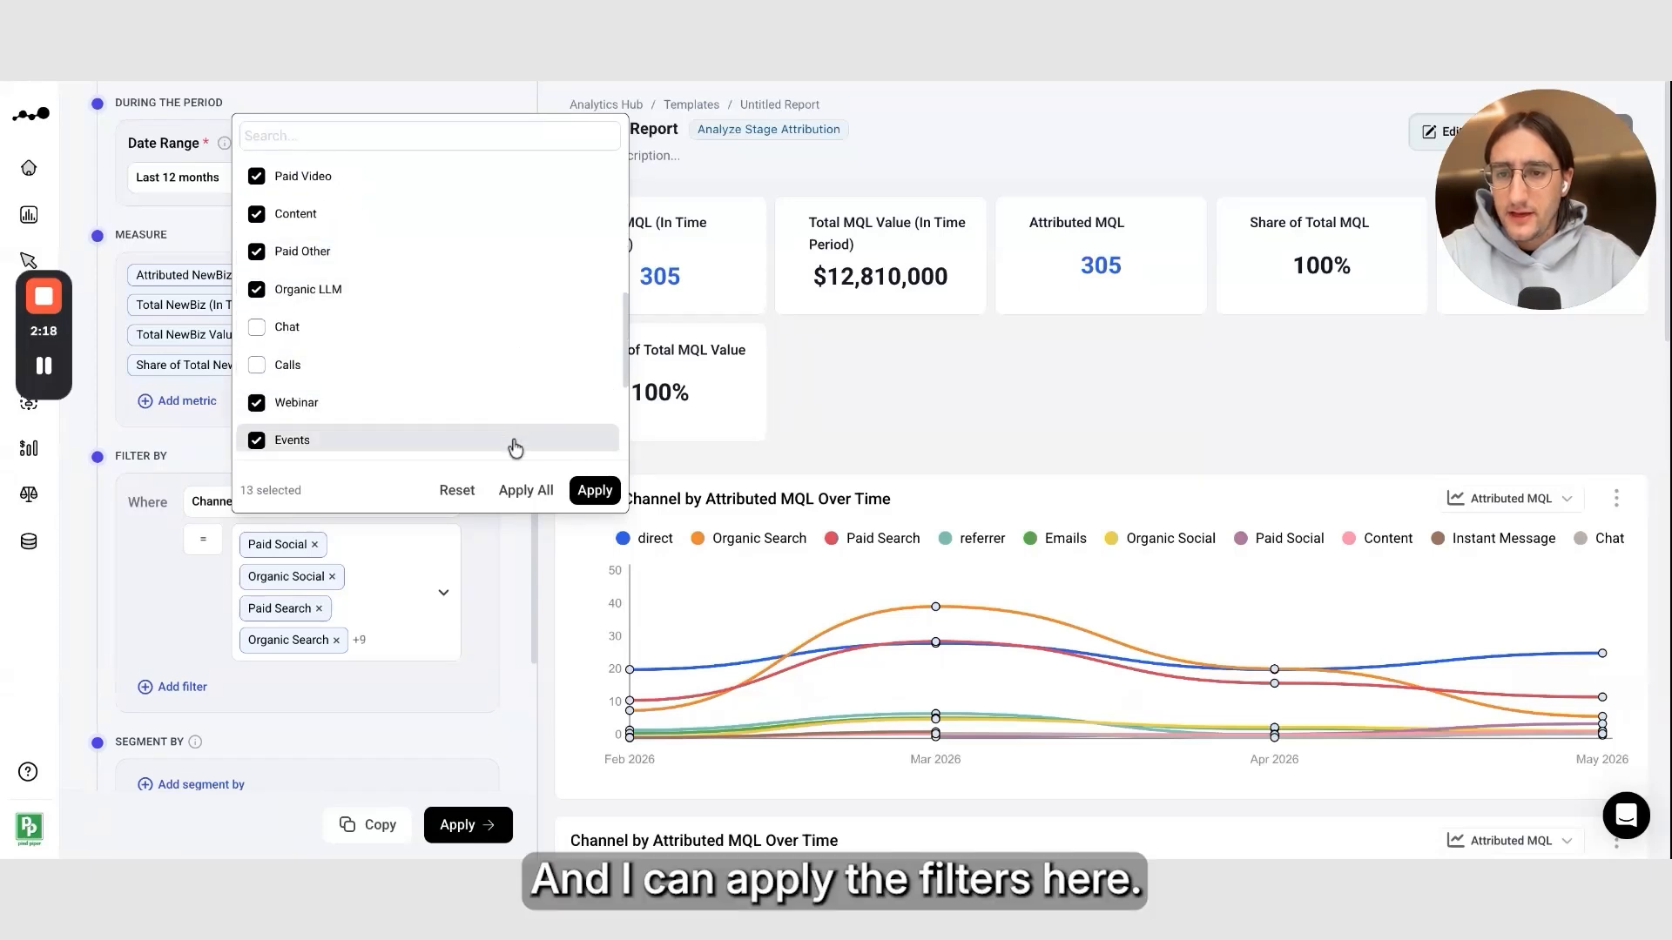
left_click(594, 490)
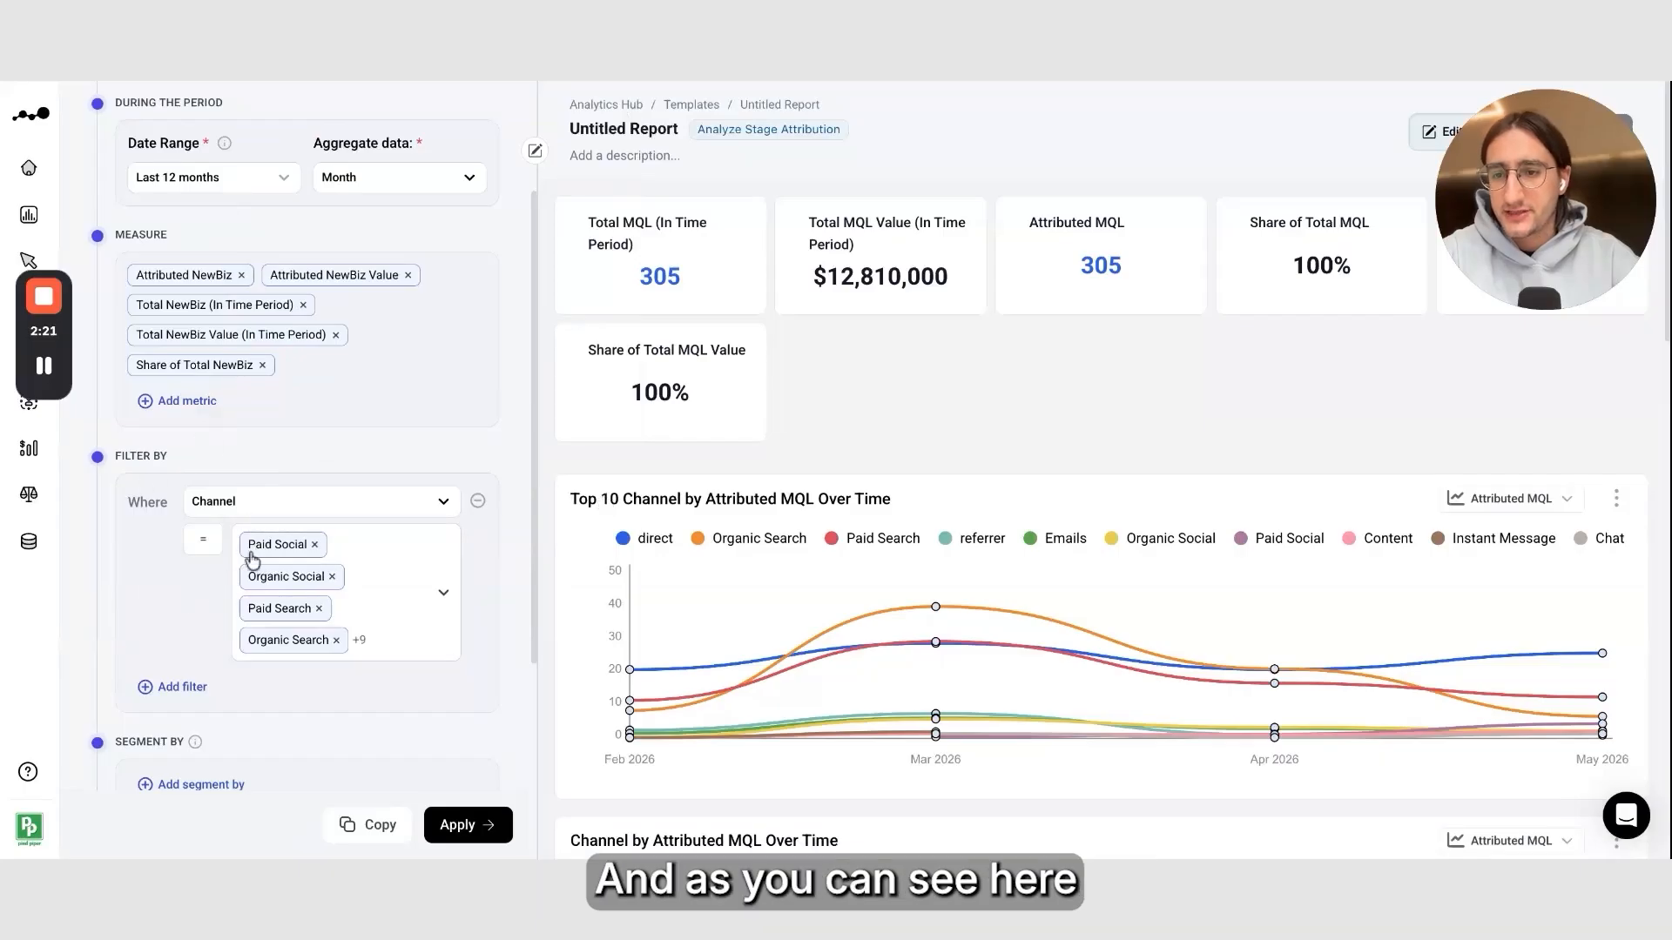
left_click(205, 541)
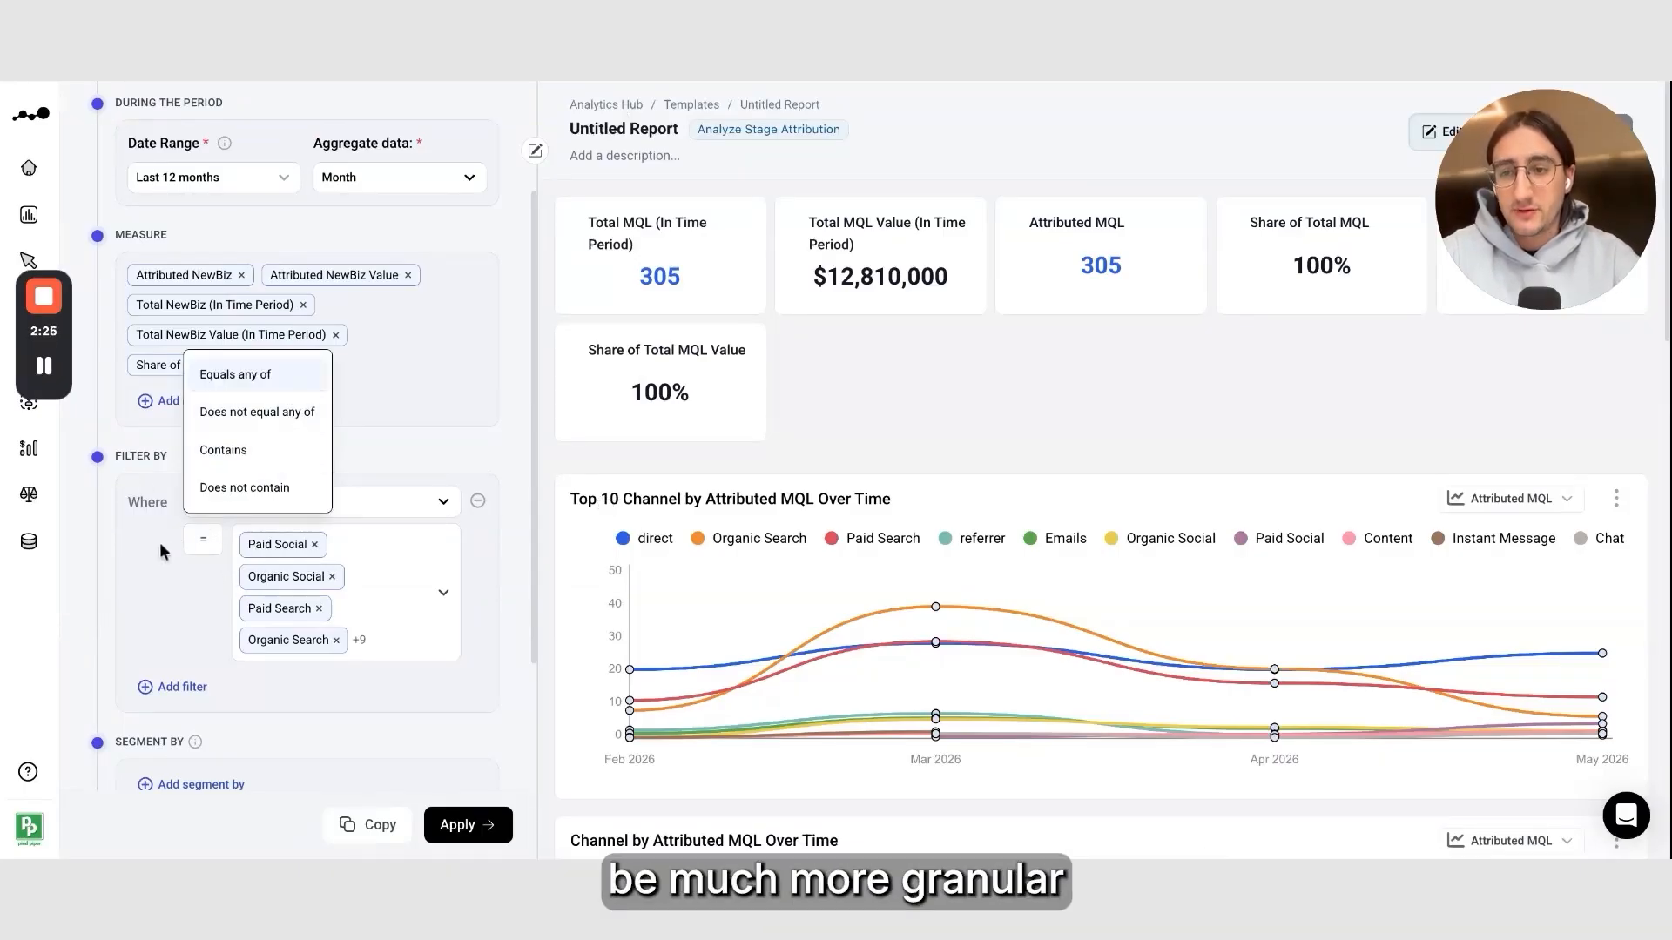
left_click(148, 561)
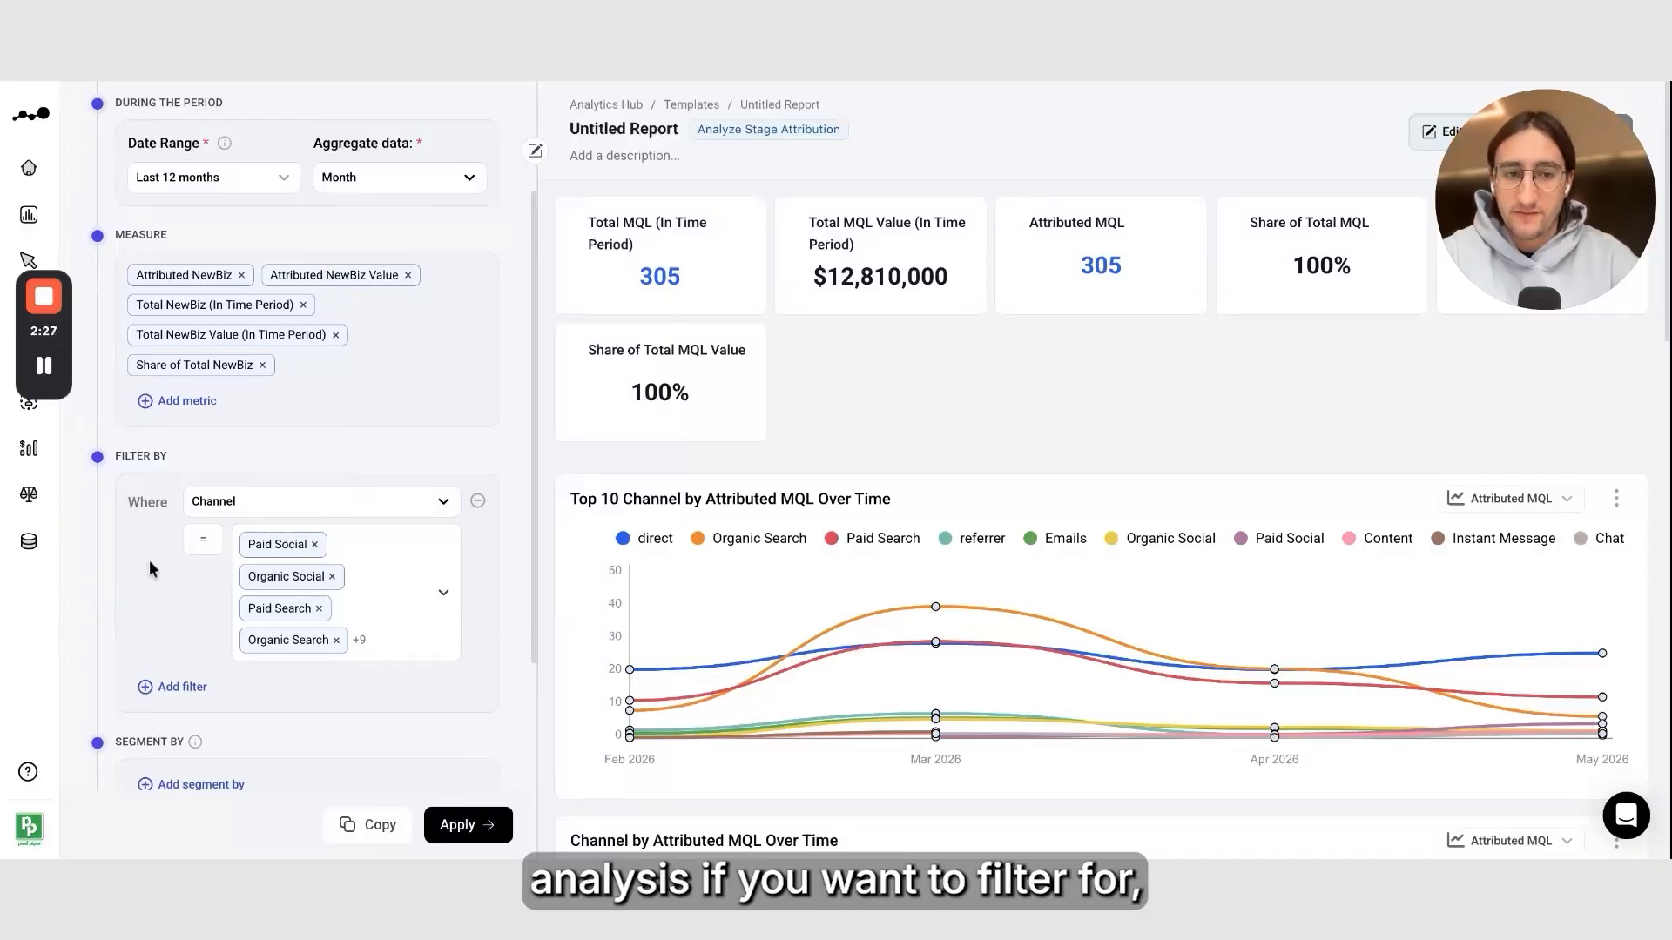
scroll(149, 560, "down", 3)
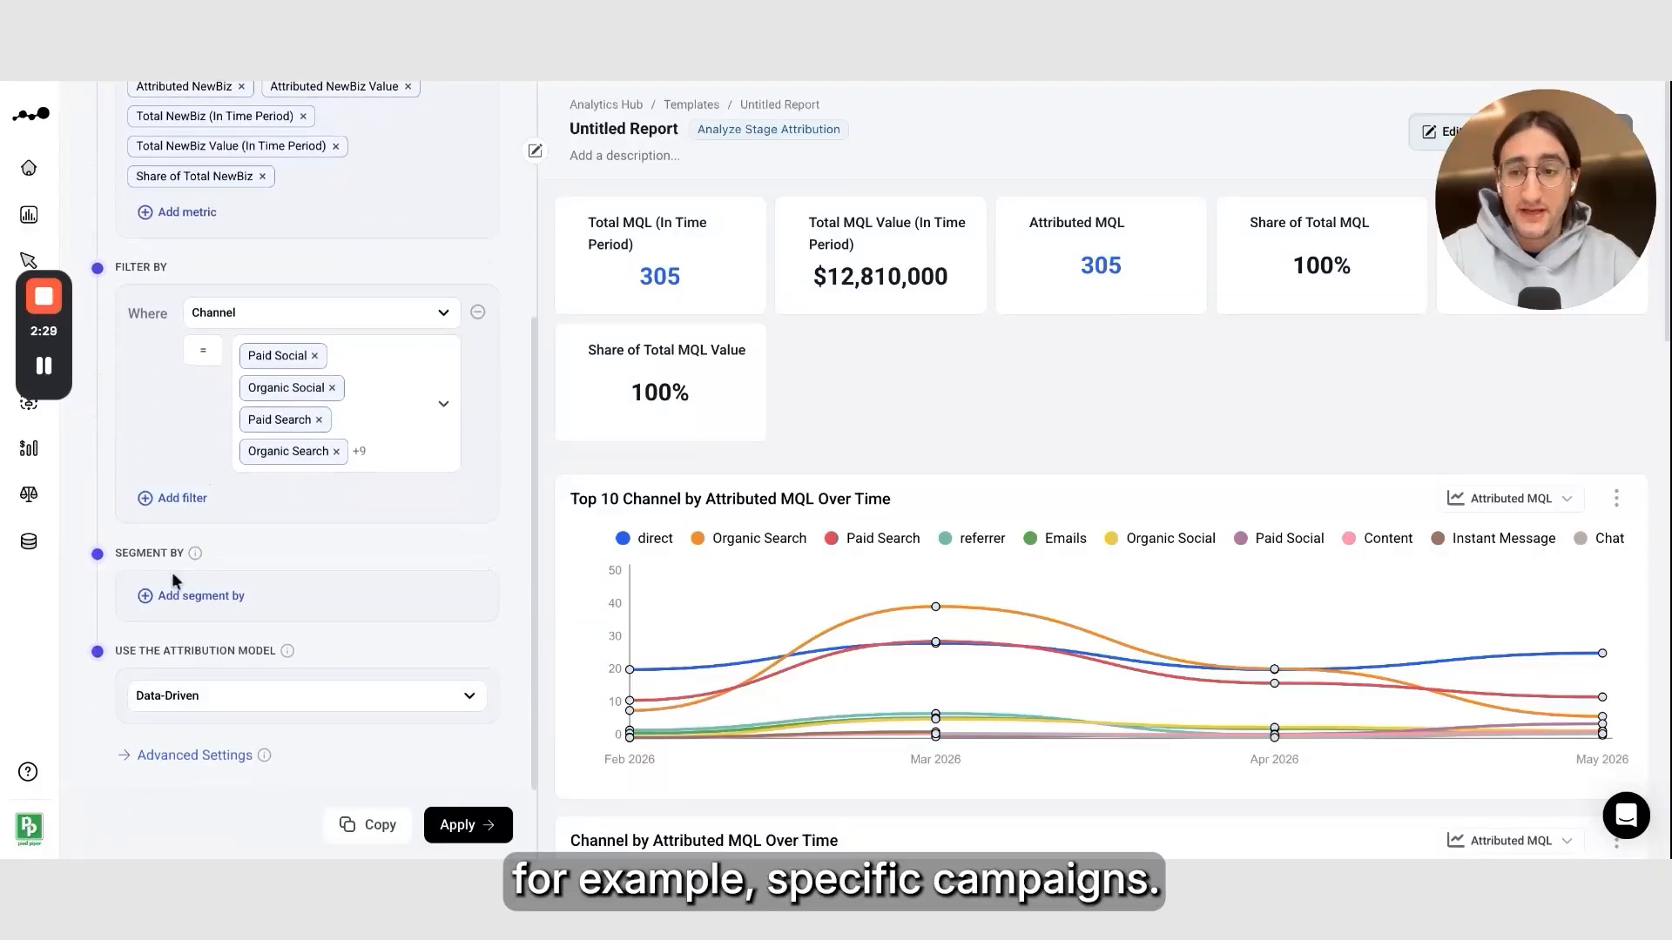
Segment the report by Channel, then by Source
left_click(225, 603)
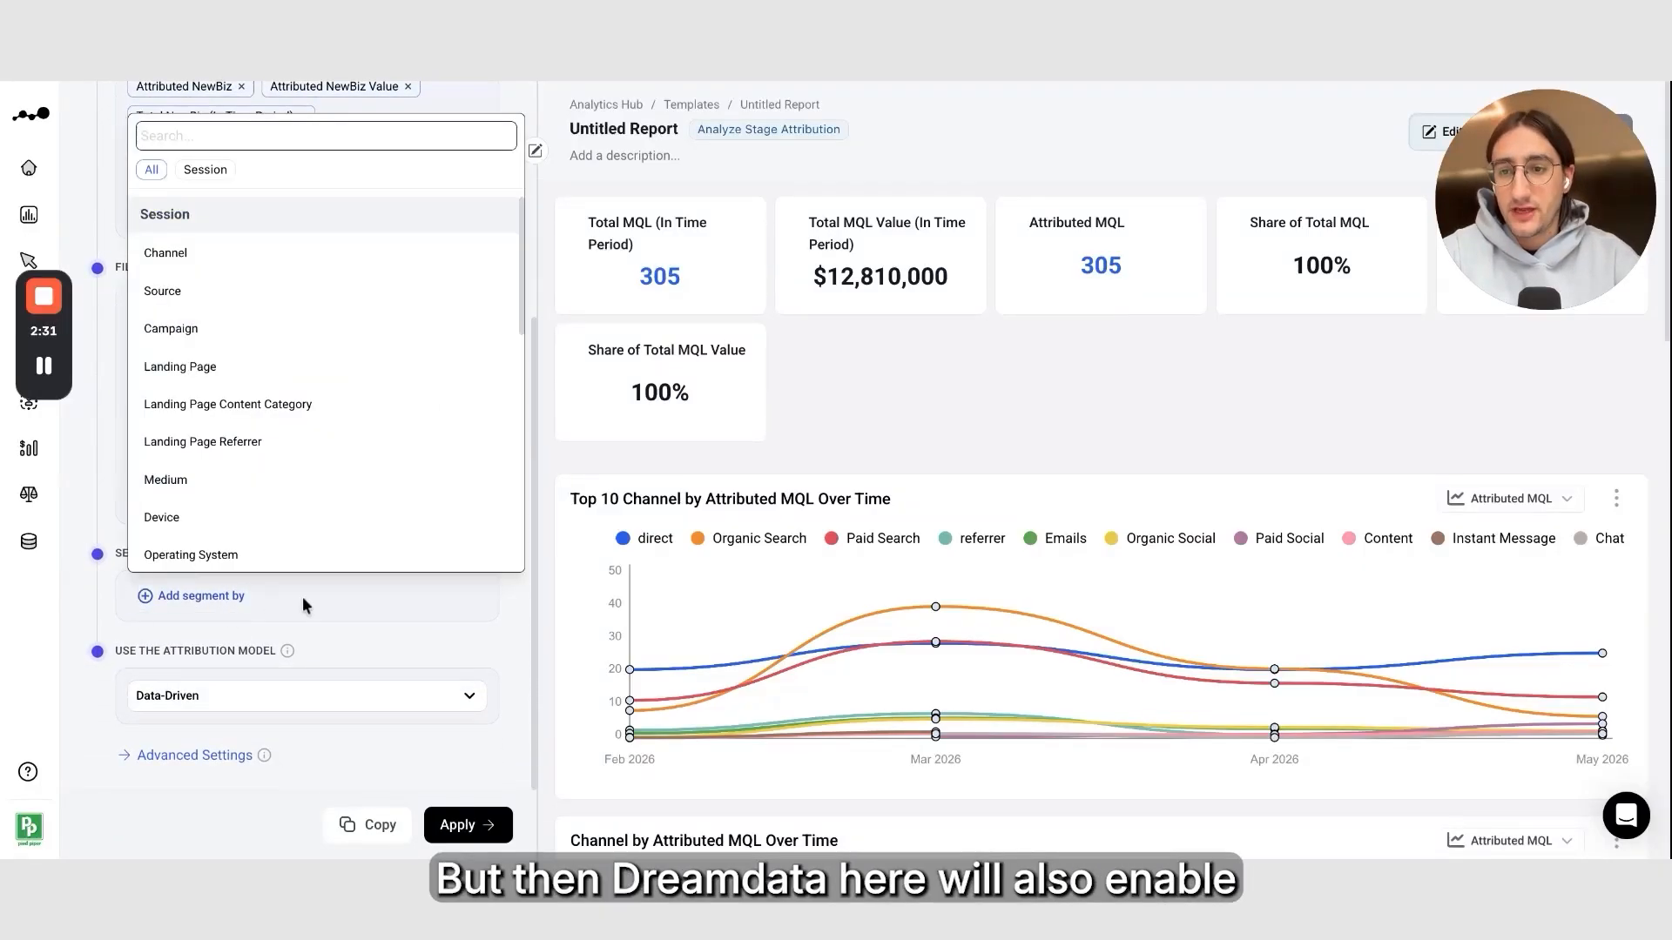
left_click(313, 261)
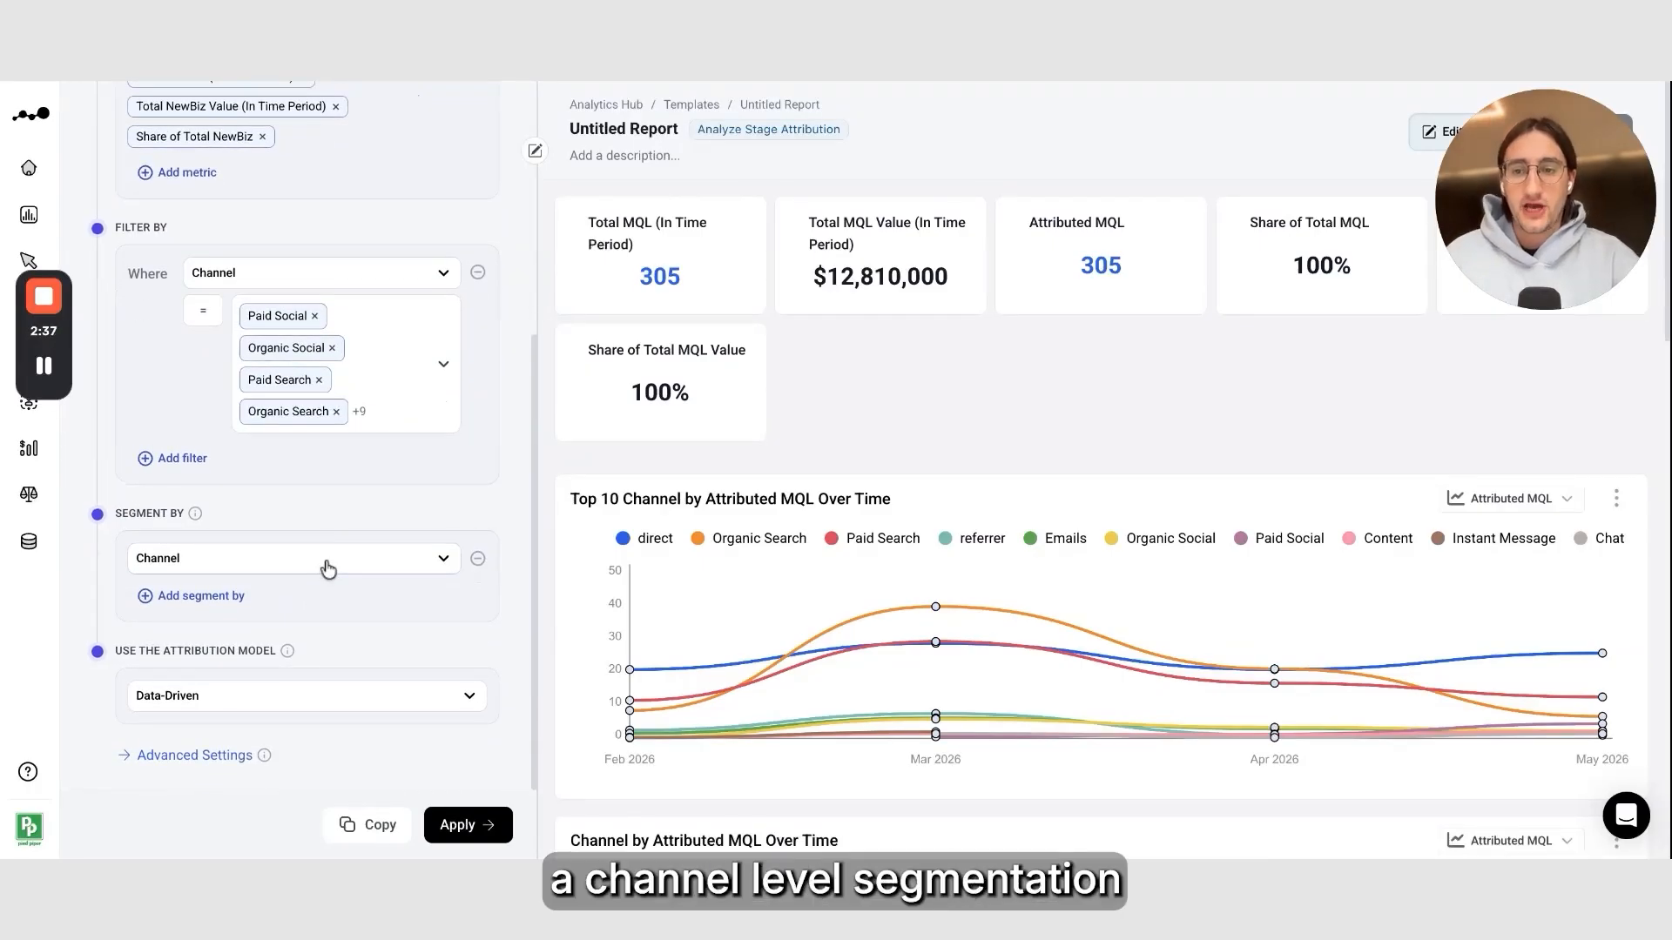
left_click(240, 596)
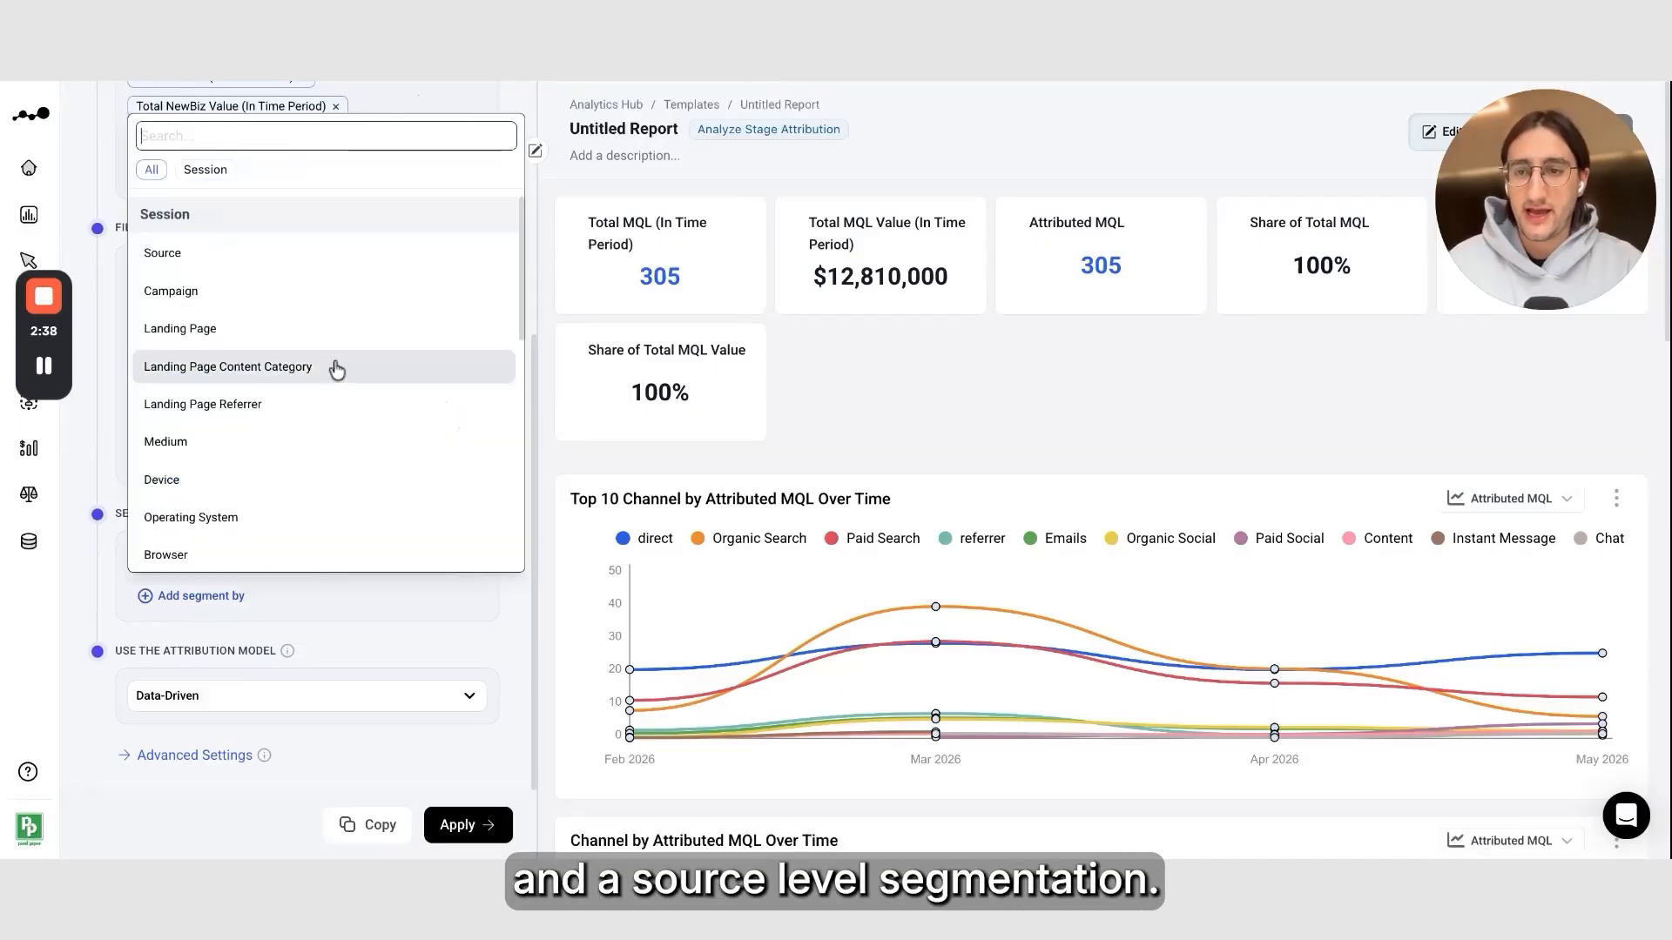
left_click(372, 253)
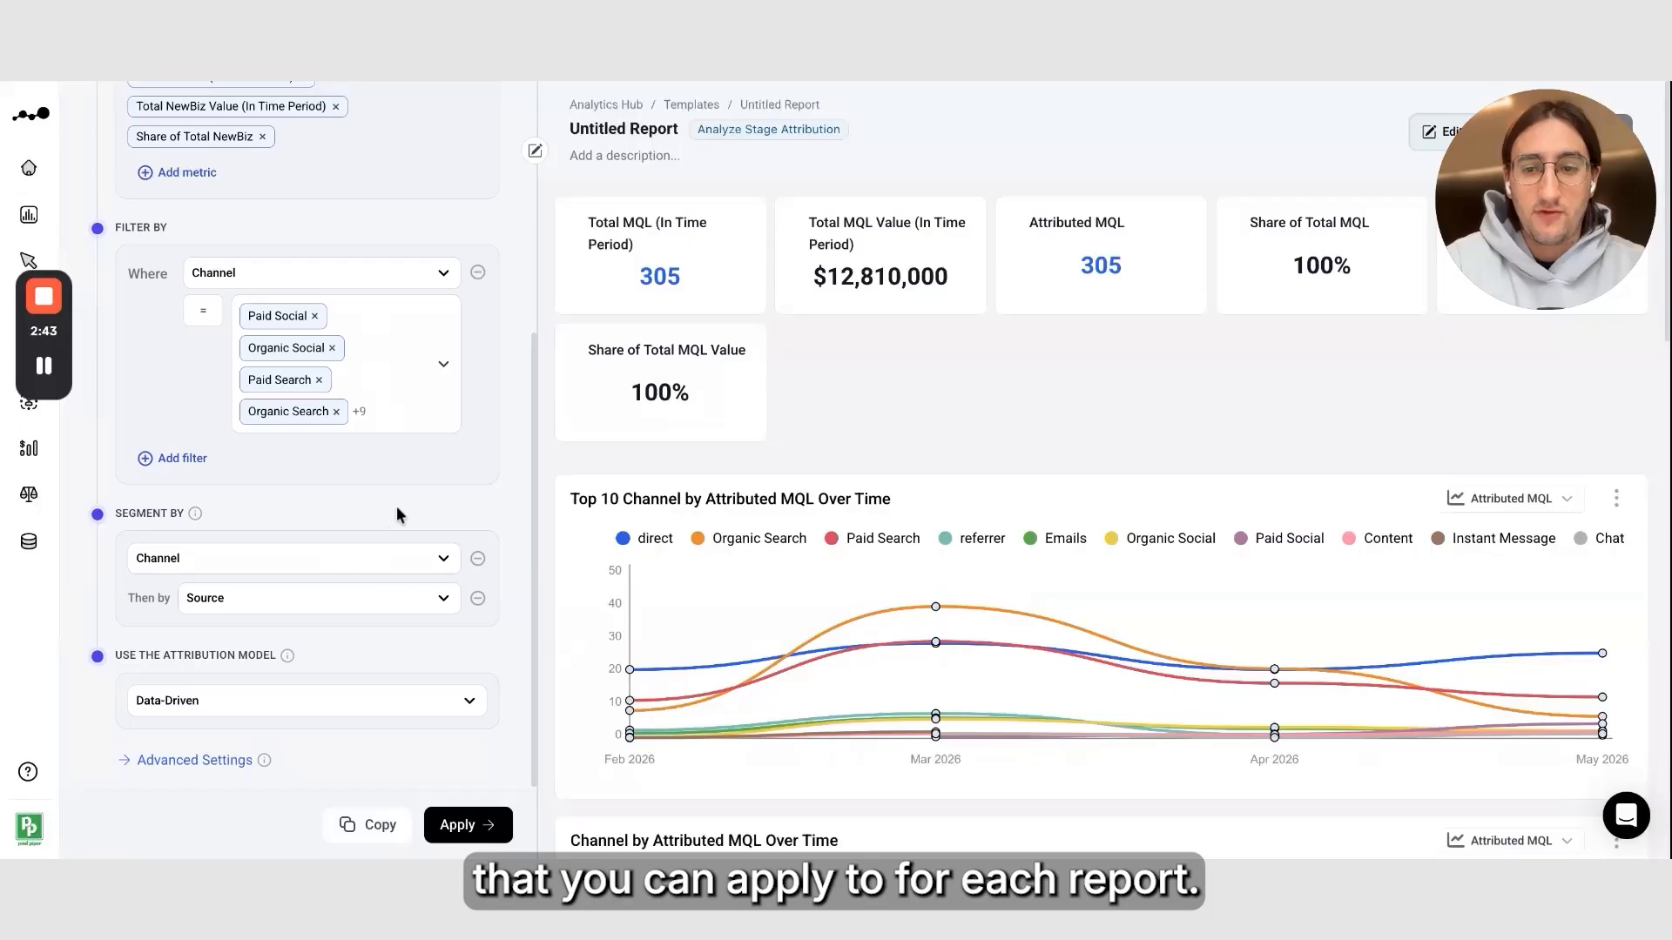
Review the attribution model options and apply the report configuration
left_click(406, 701)
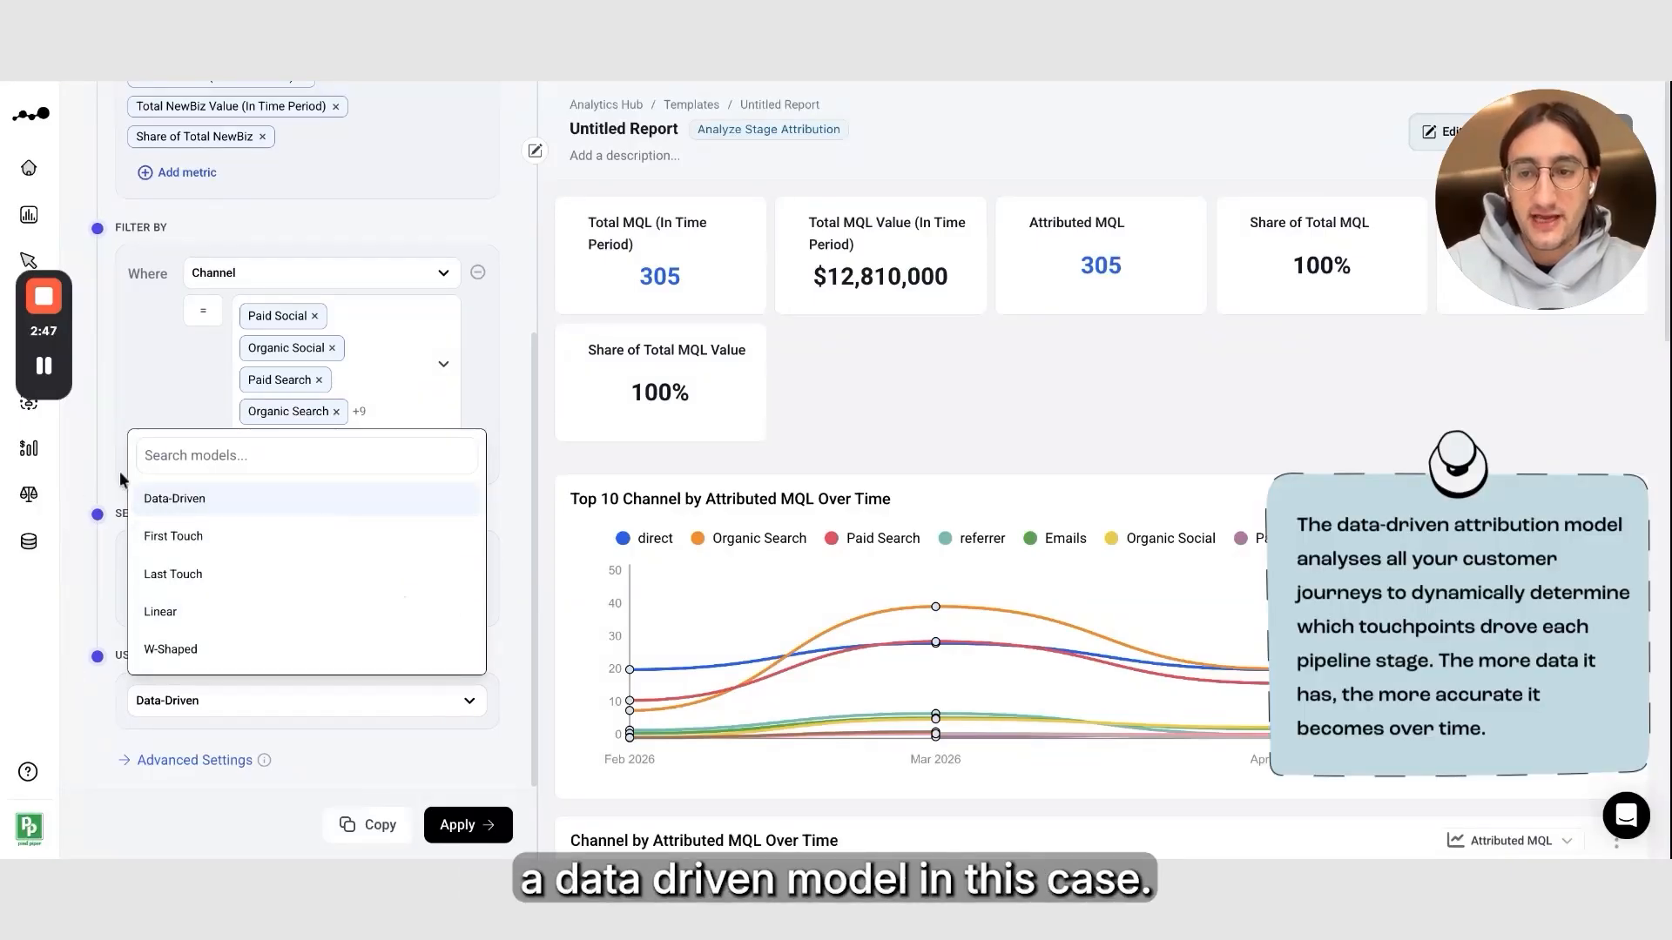
left_click(84, 505)
scroll(467, 505, "up", 5)
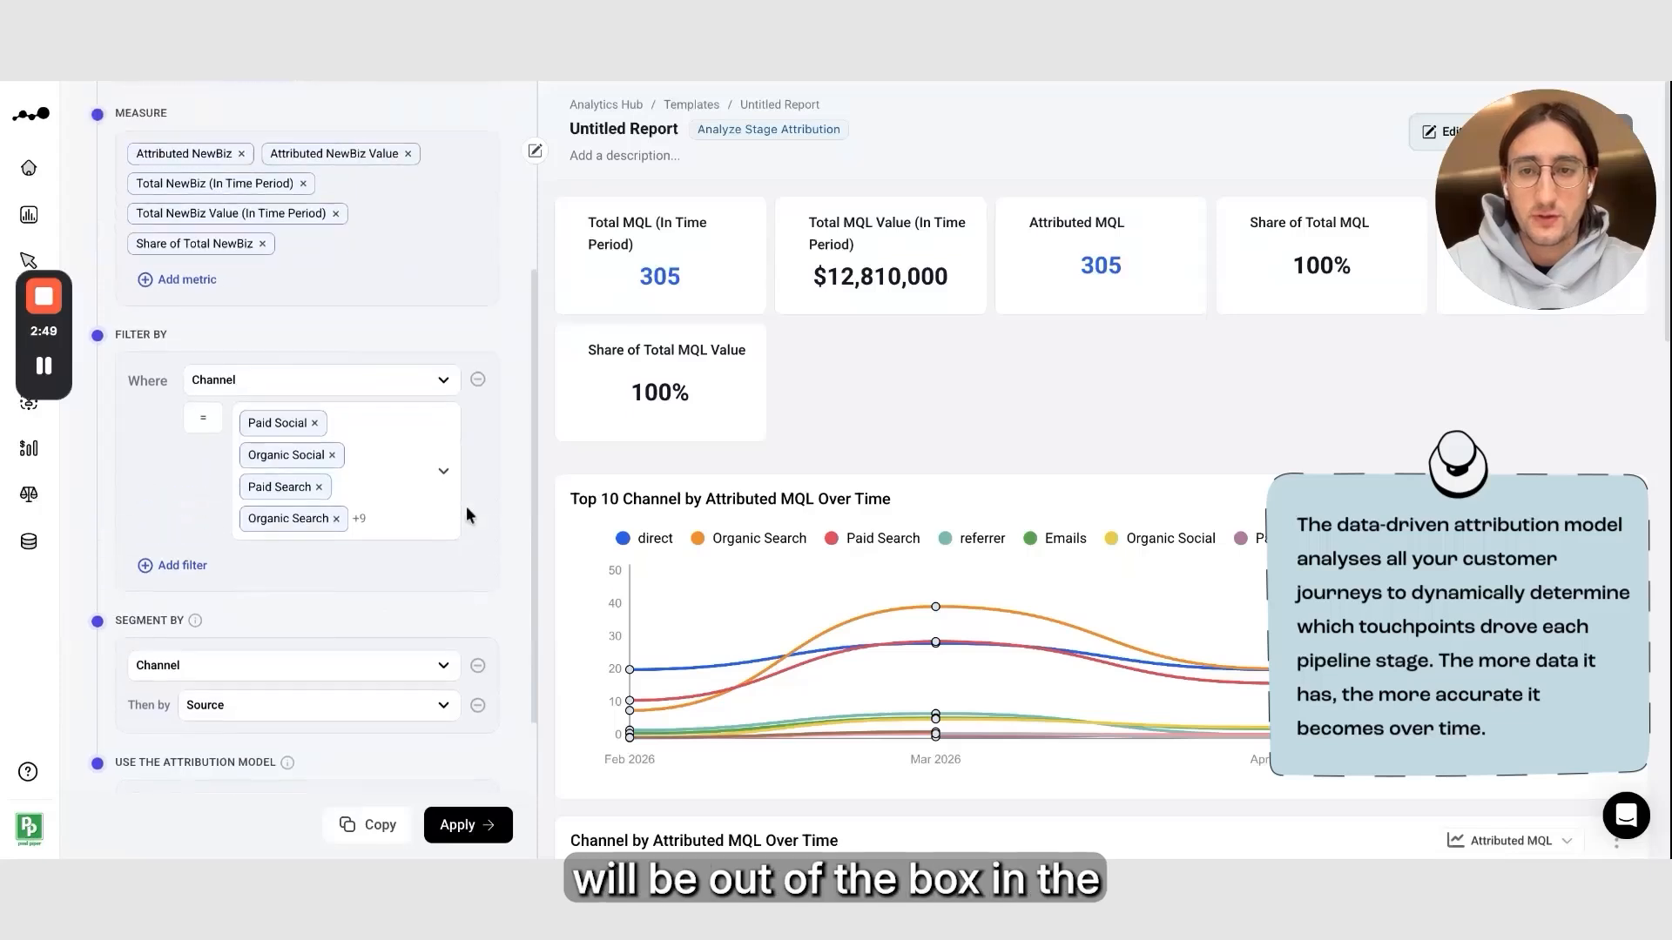
left_click(470, 825)
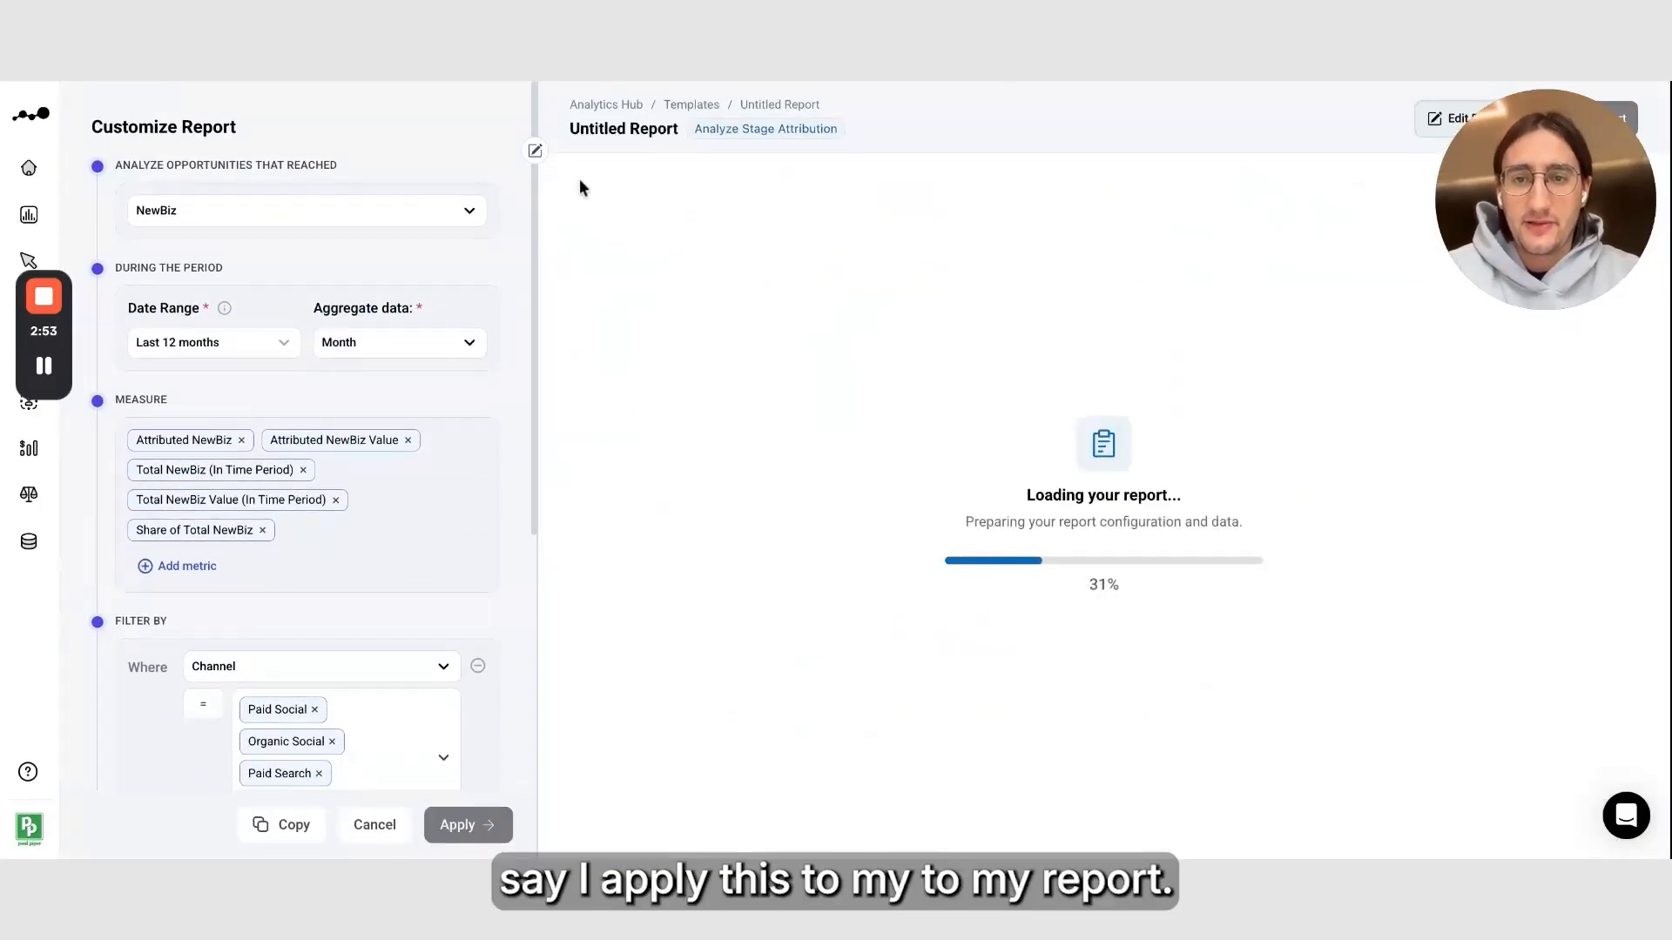
Collapse the customization panel and open the account list behind the Attributed NewBiz figure
left_click(534, 152)
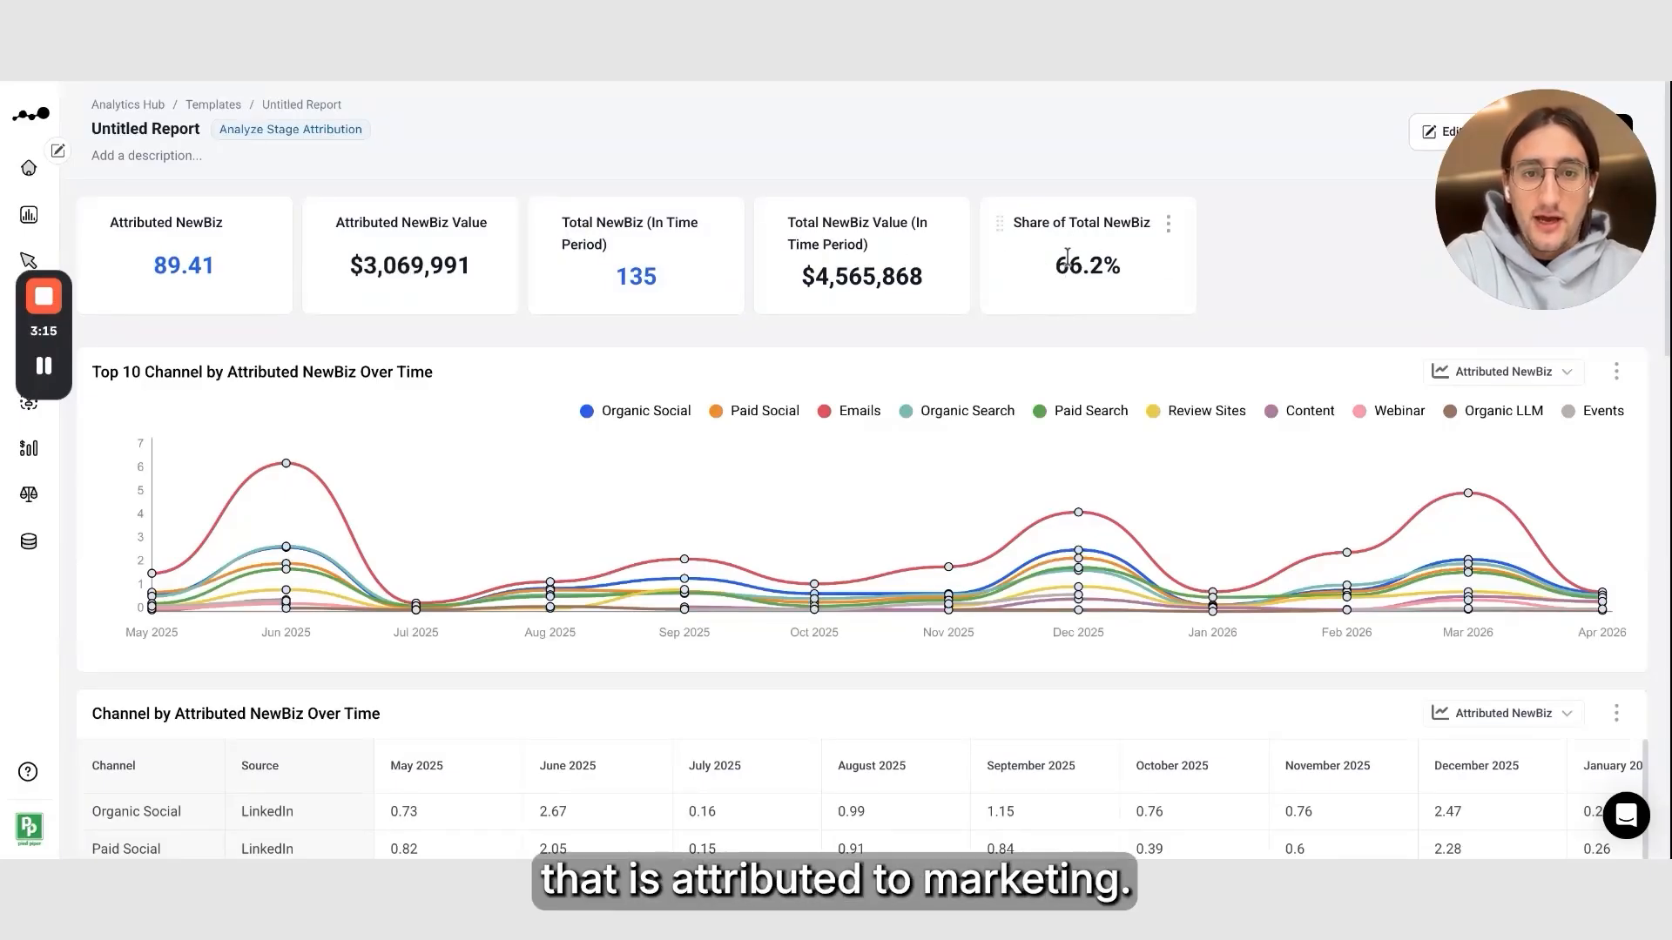
left_click(195, 277)
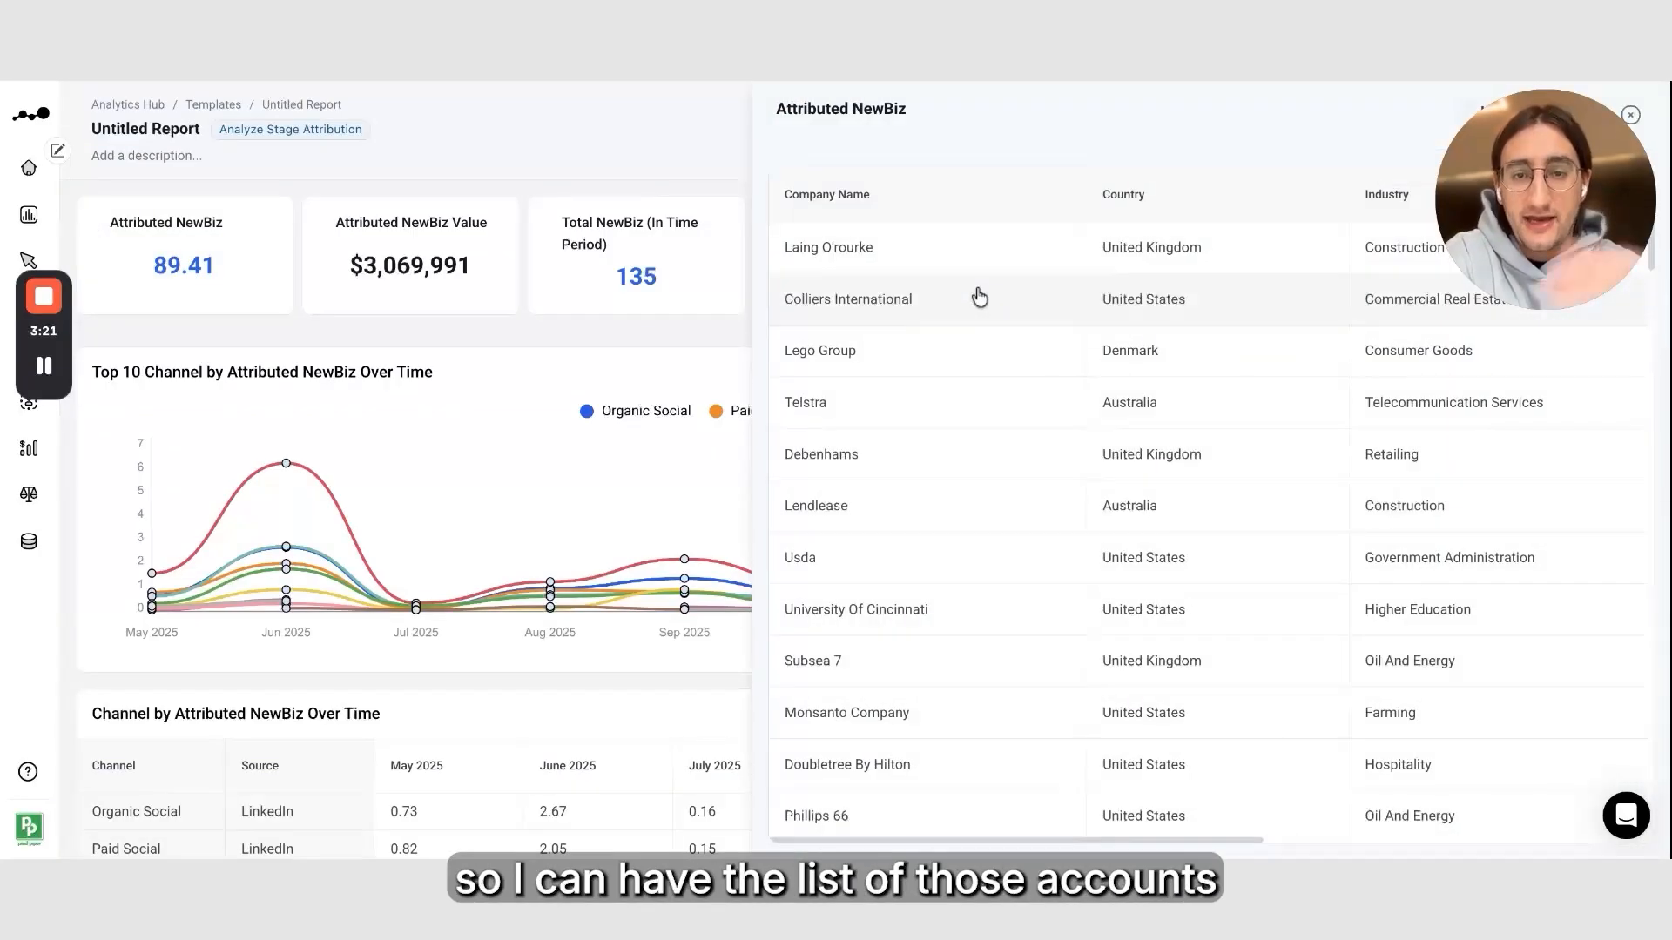
Scroll through the attributed account list and close it
scroll(1034, 500, "down", 3)
scroll(1034, 501, "up", 3)
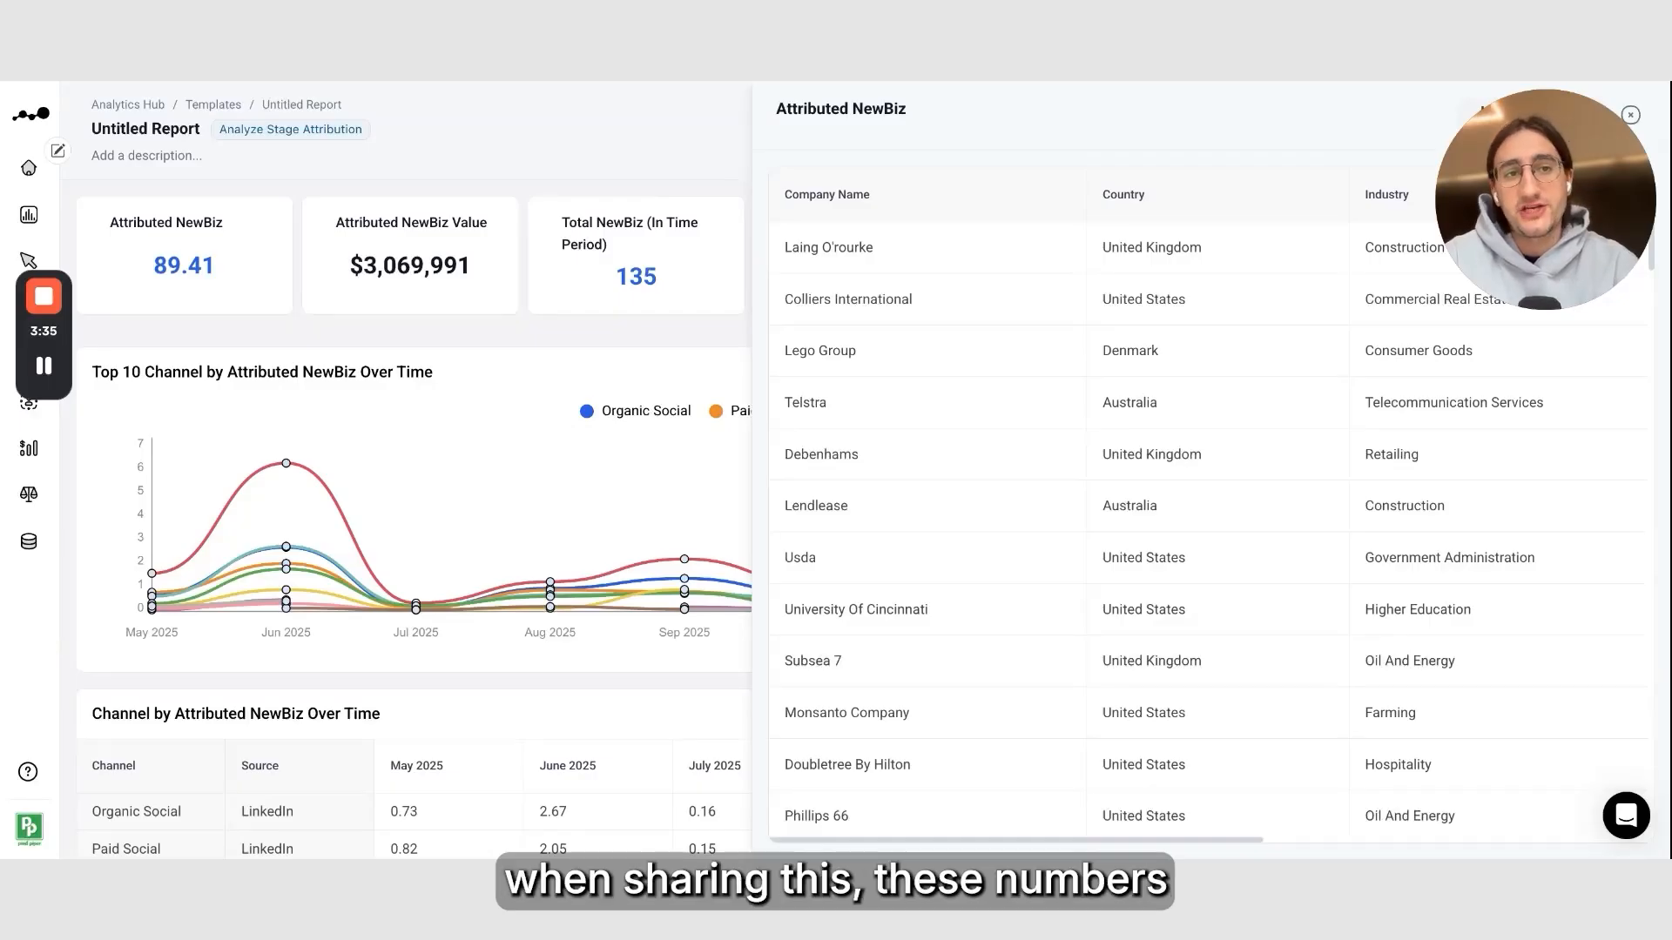
left_click(1629, 115)
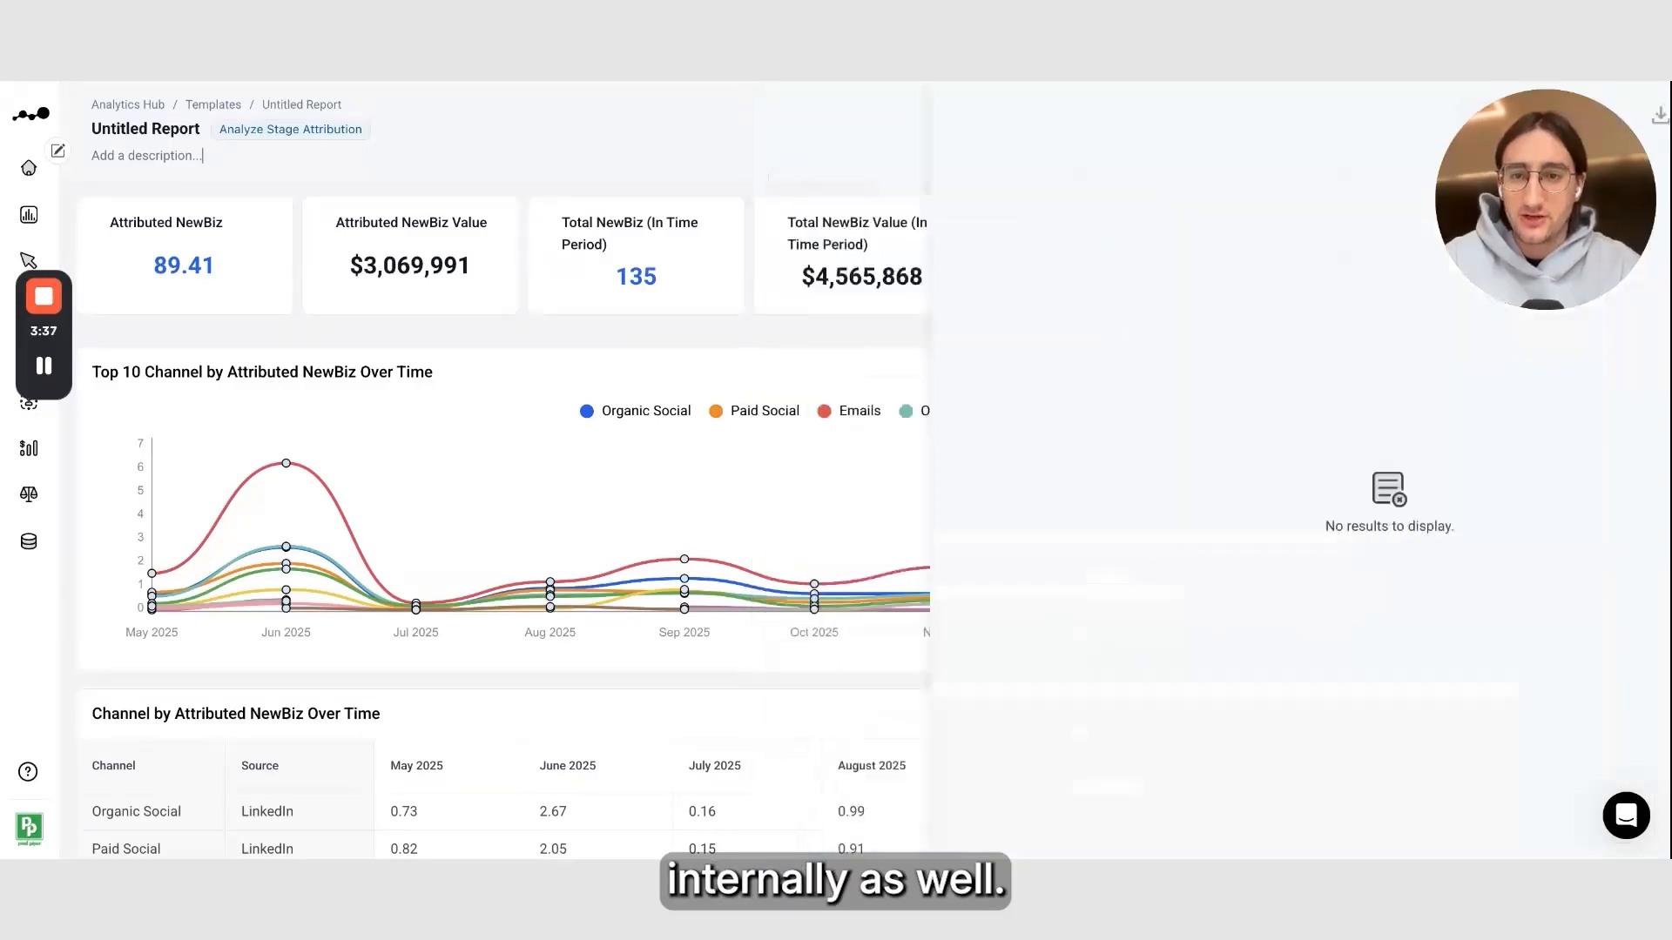
Switch the Top 10 Channel bar chart to display Attributed NewBiz Value
scroll(550, 343, "down", 15)
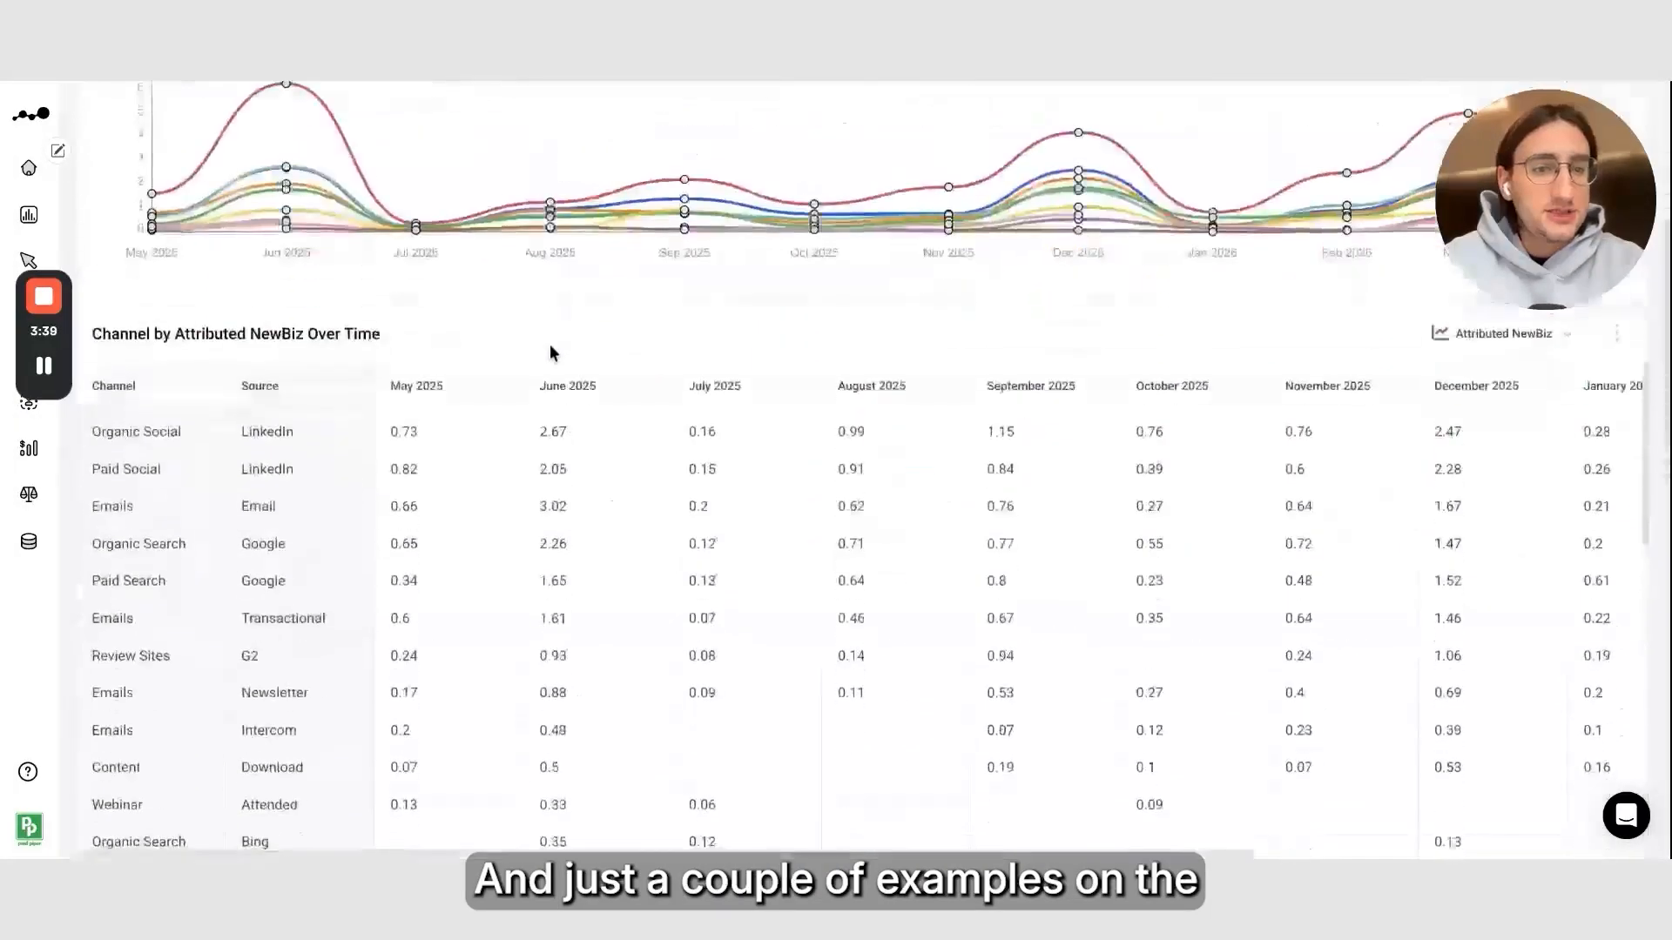
scroll(596, 437, "up", 3)
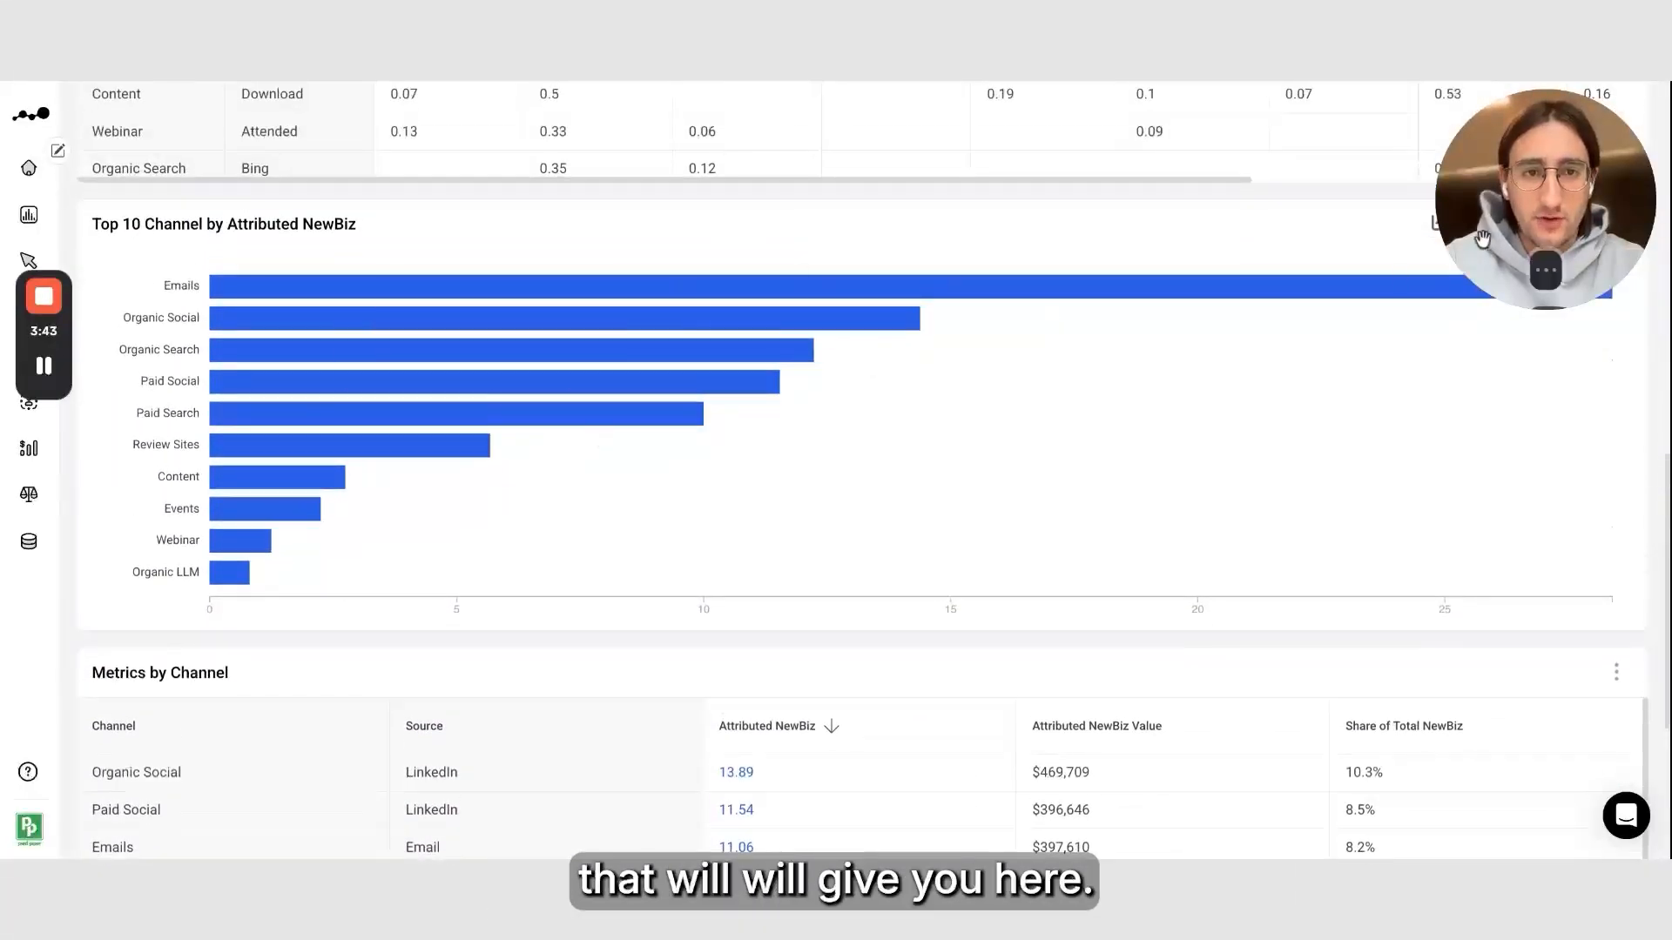
scroll(1213, 235, "up", 3)
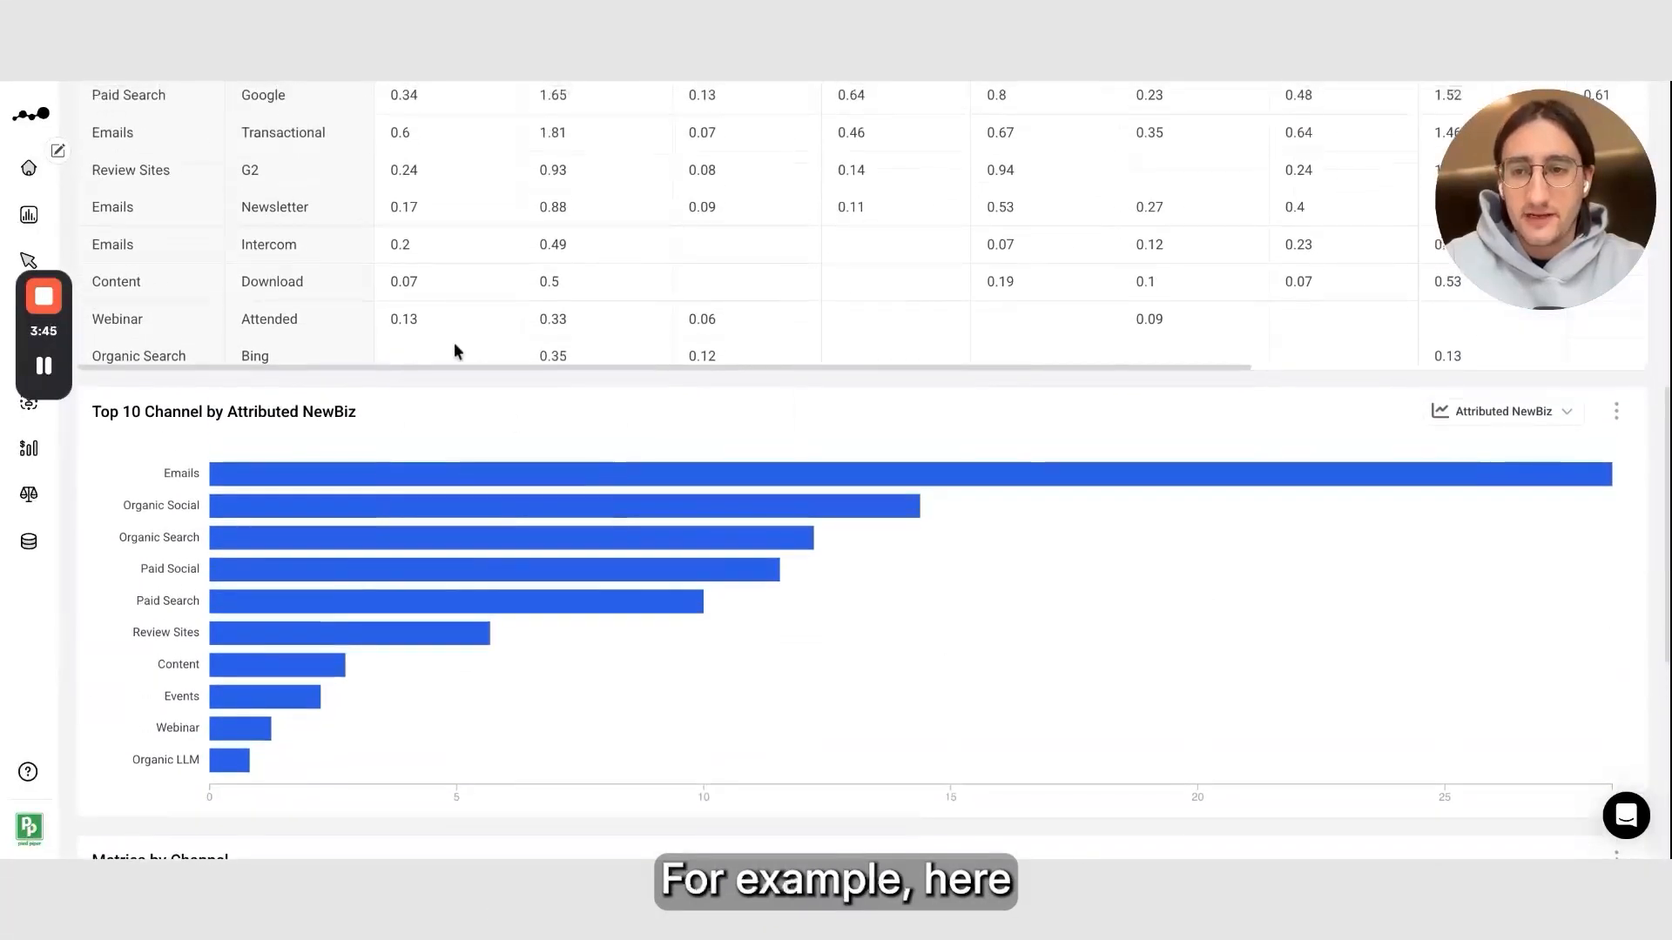
left_click_drag(103, 417, 314, 418)
left_click(323, 419)
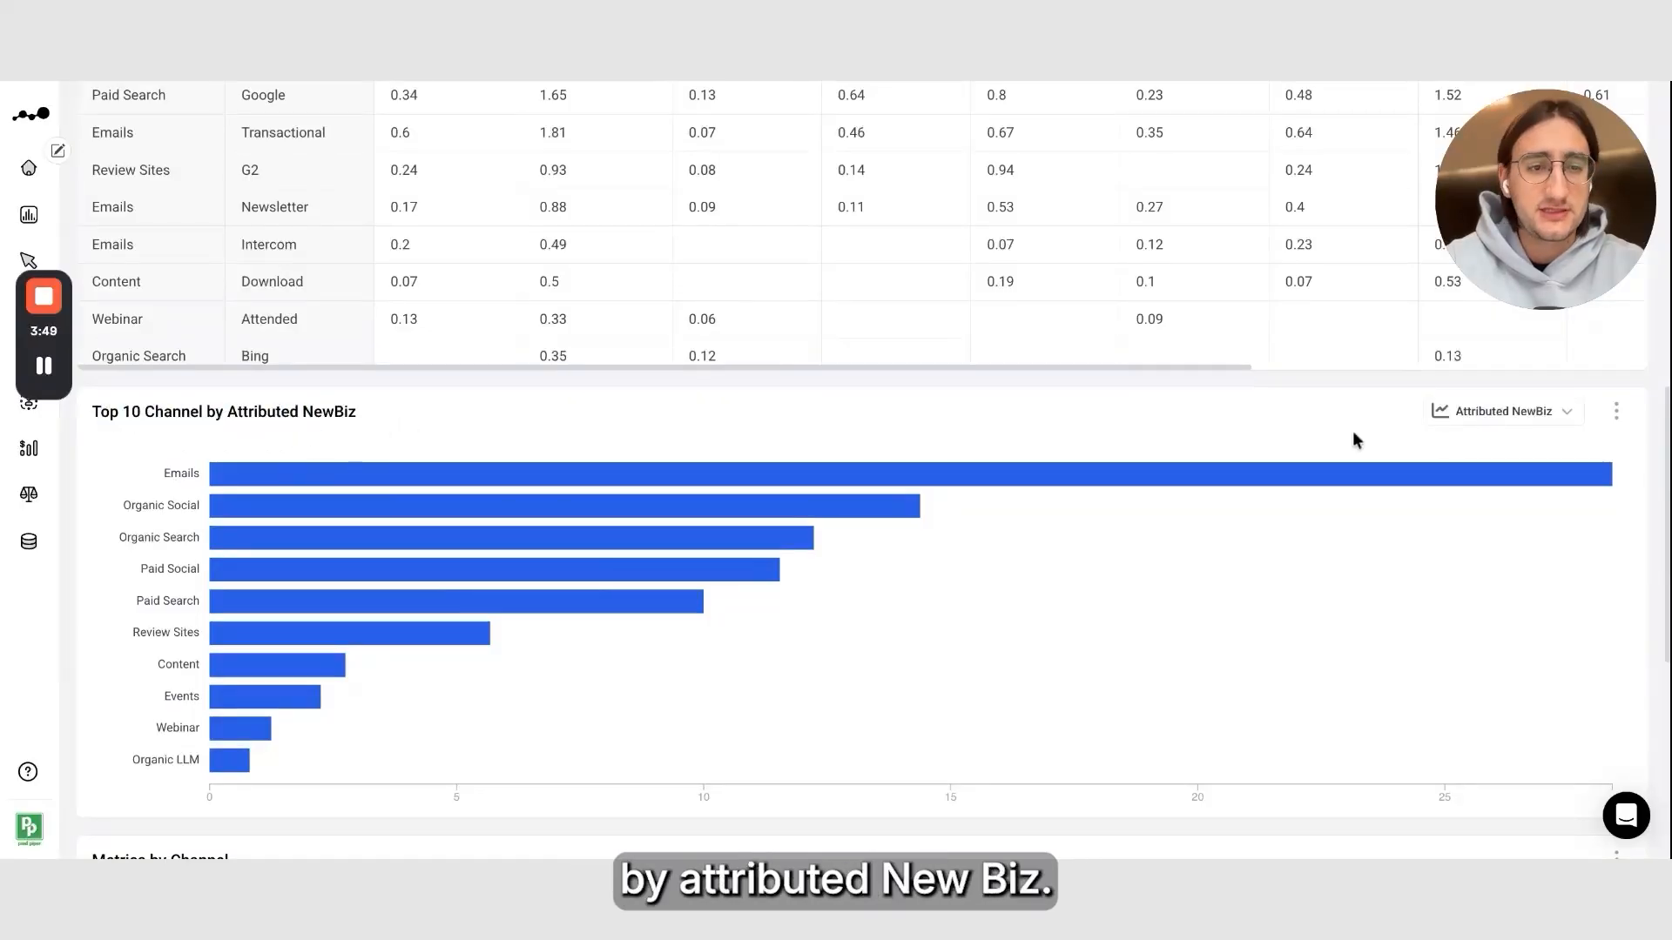
left_click(1499, 421)
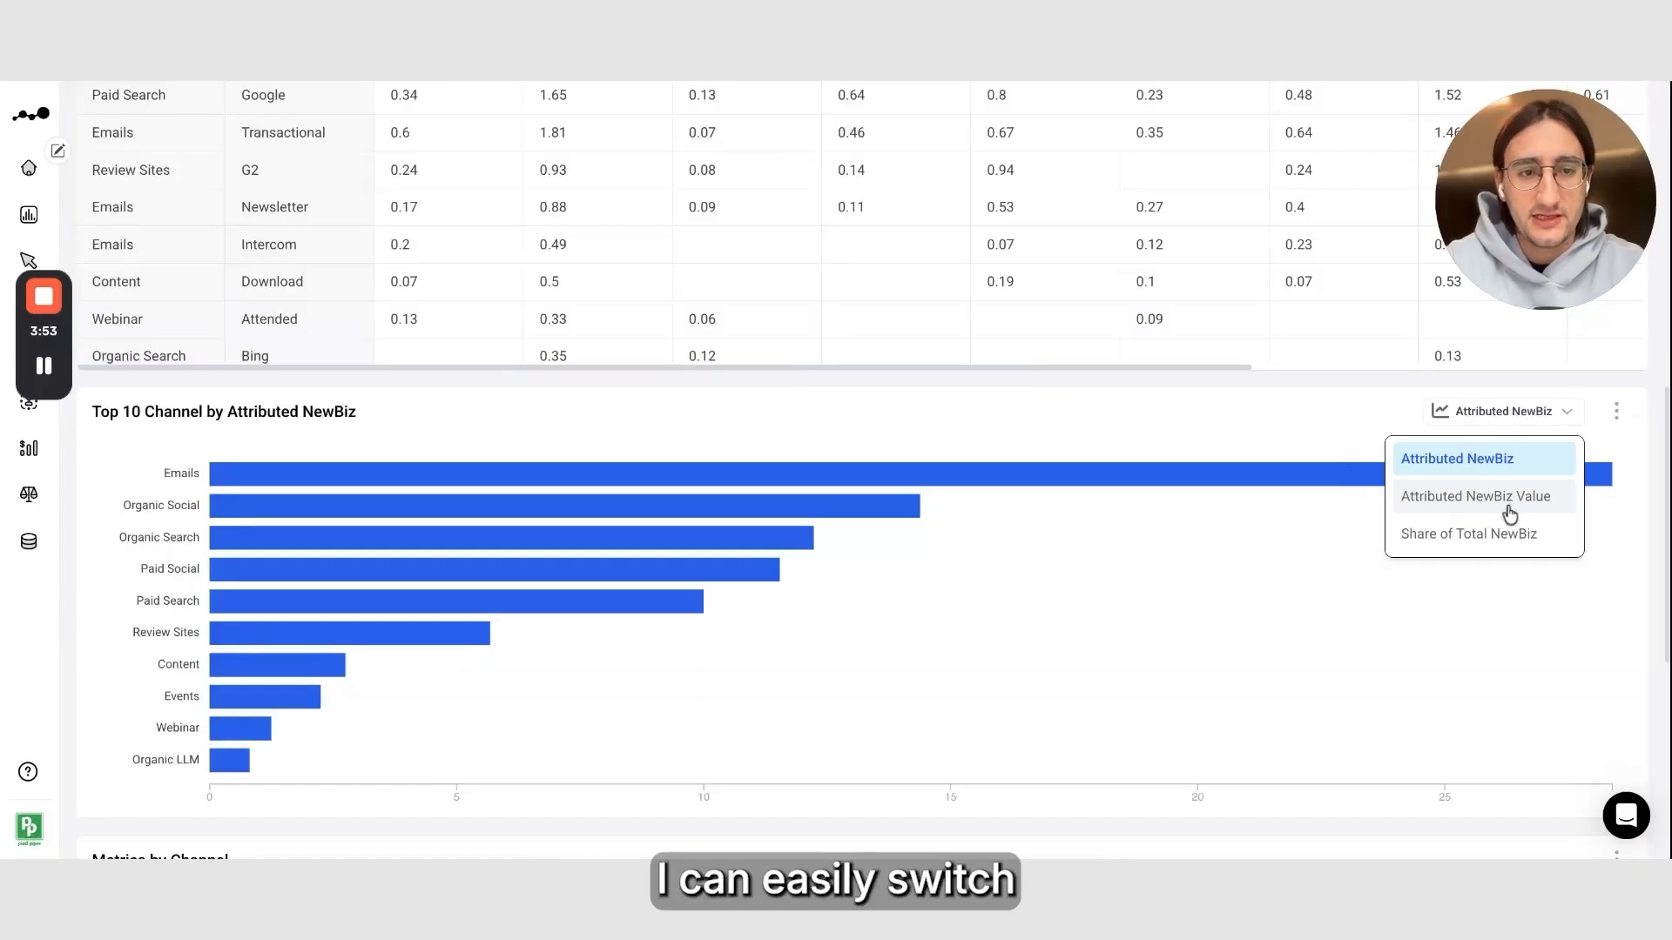
left_click(1322, 425)
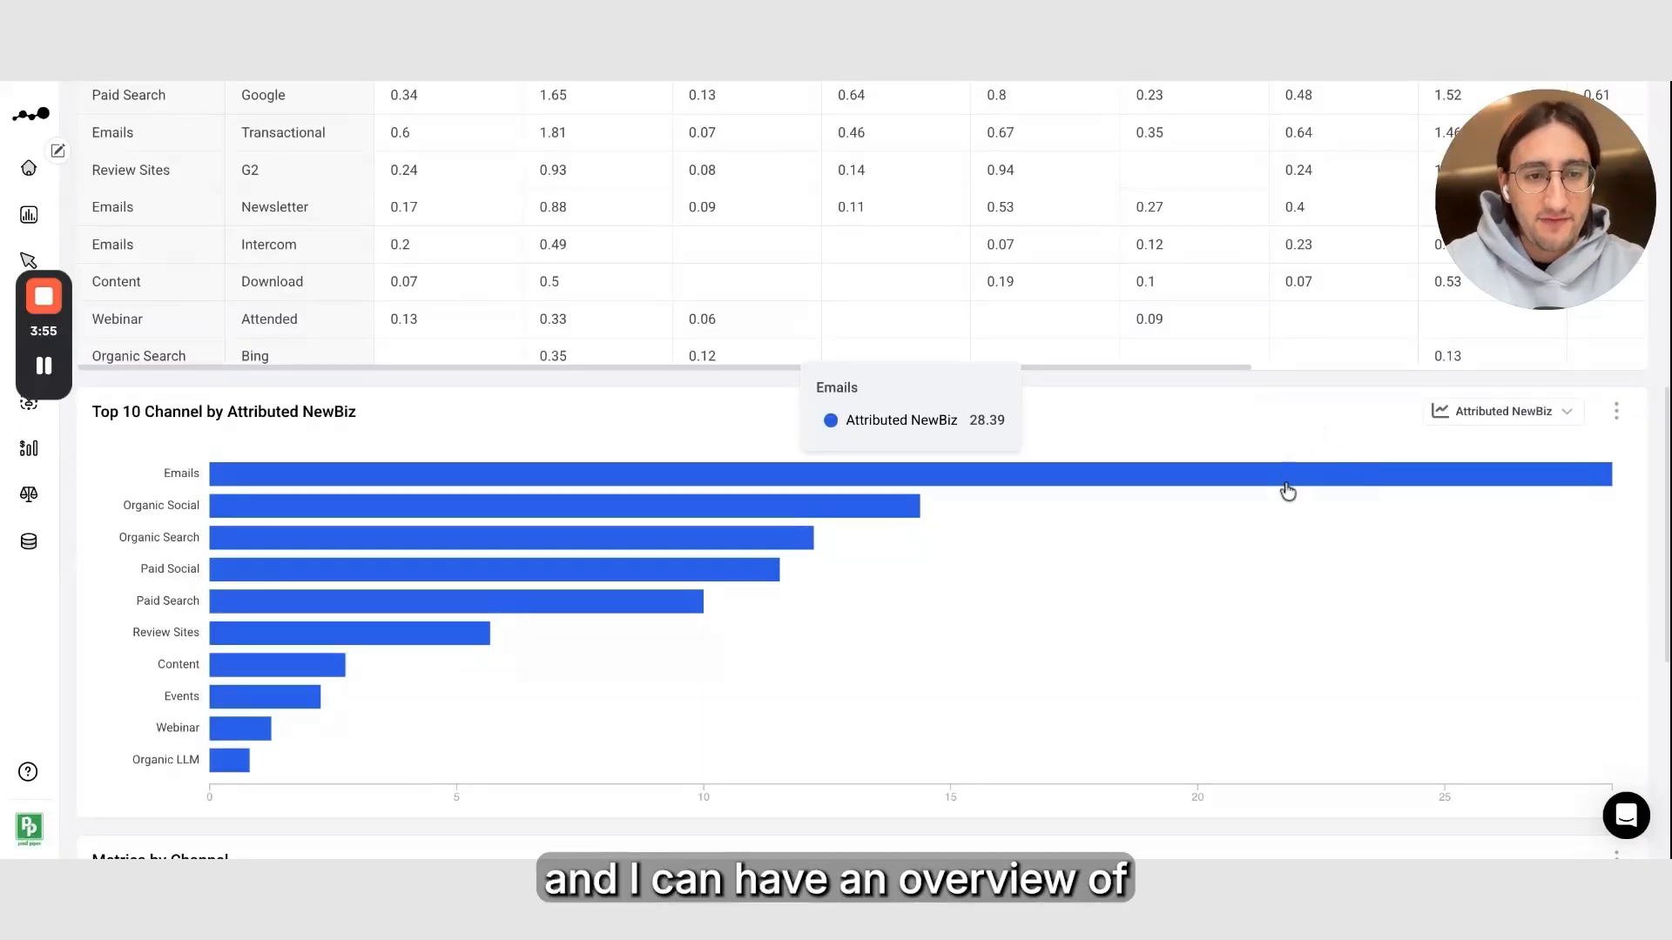
left_click(1514, 425)
left_click(1528, 493)
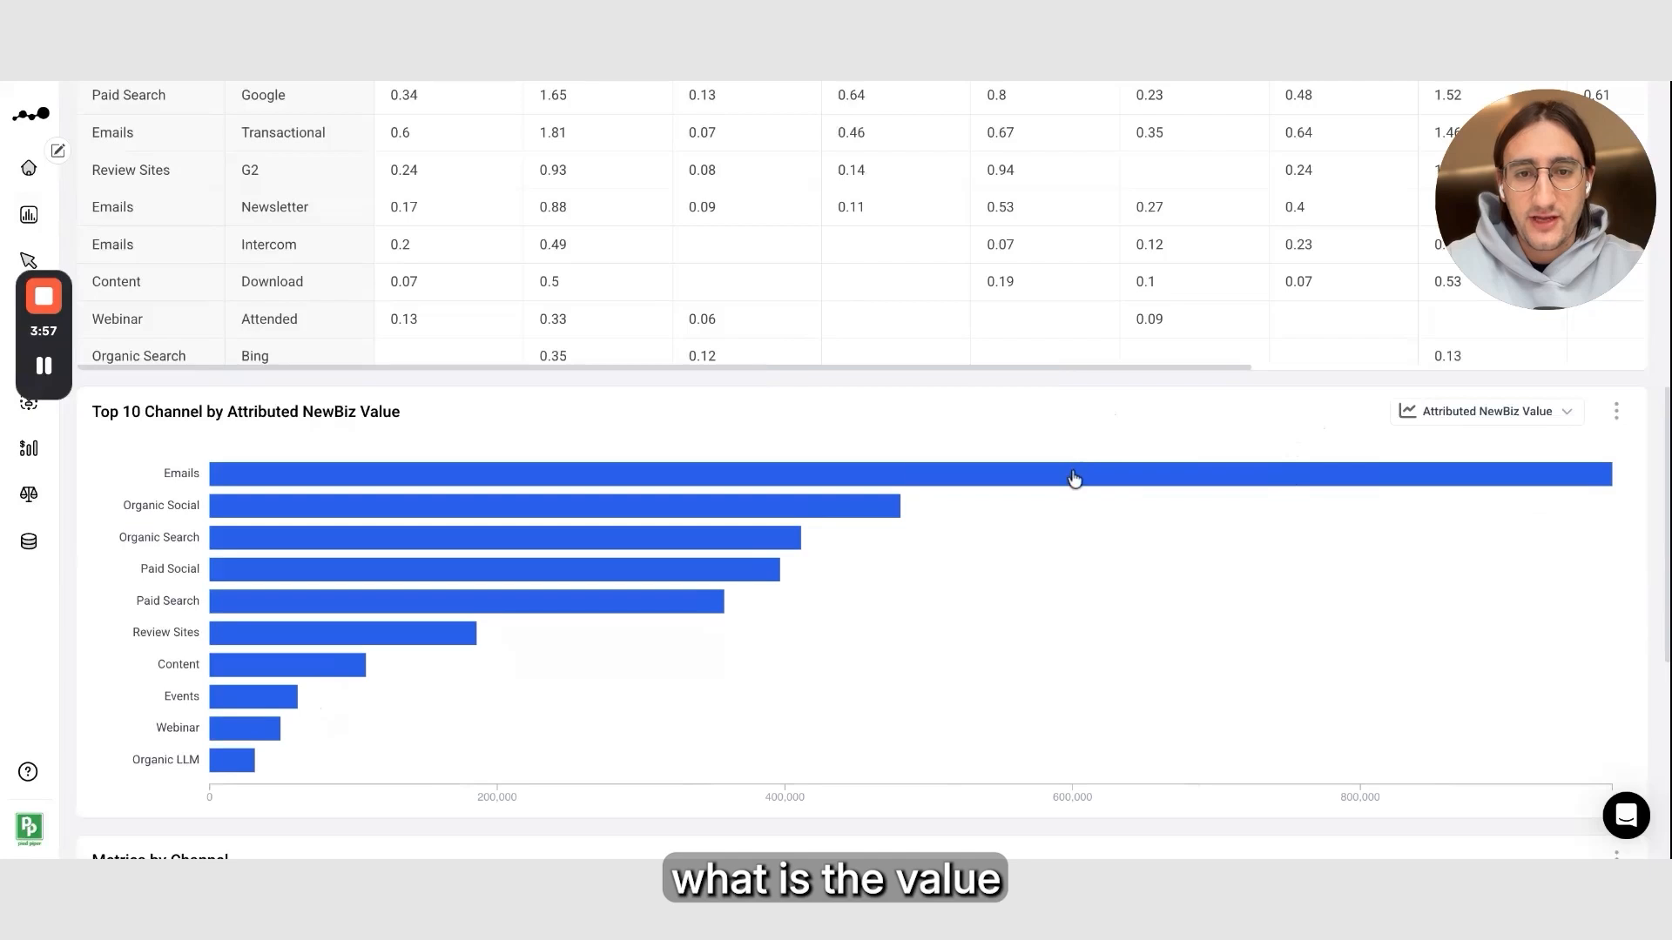
Narrow the Channel and Source columns in the Metrics by Channel table
mouse_move(872, 486)
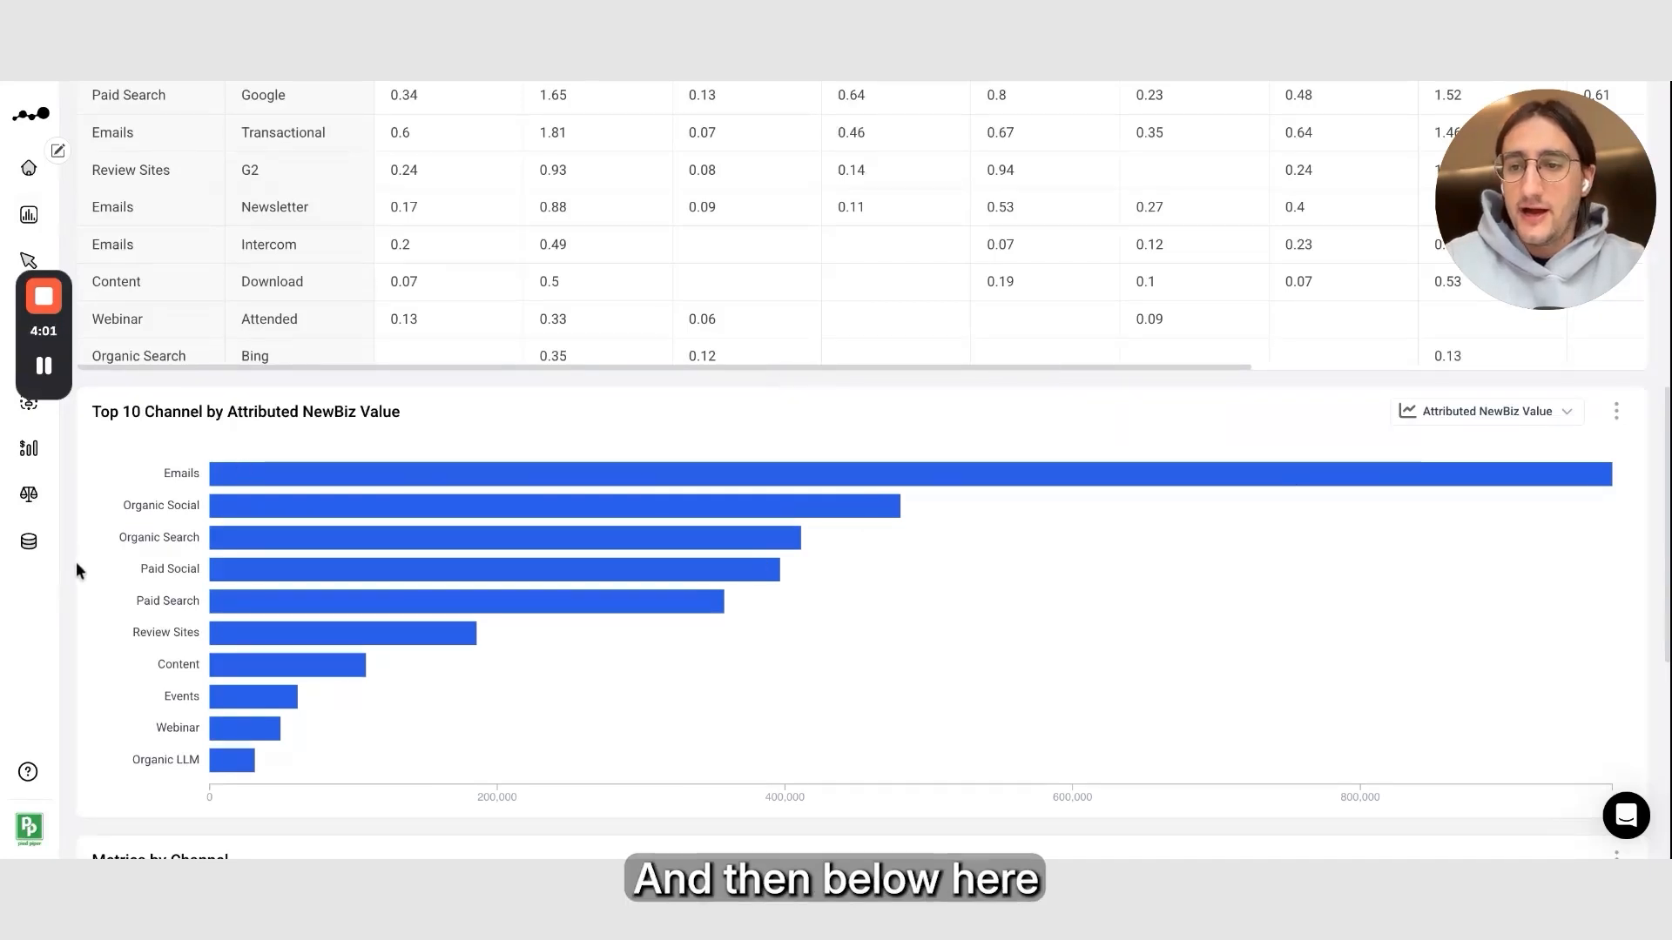
scroll(77, 570, "down", 5)
scroll(76, 575, "down", 1)
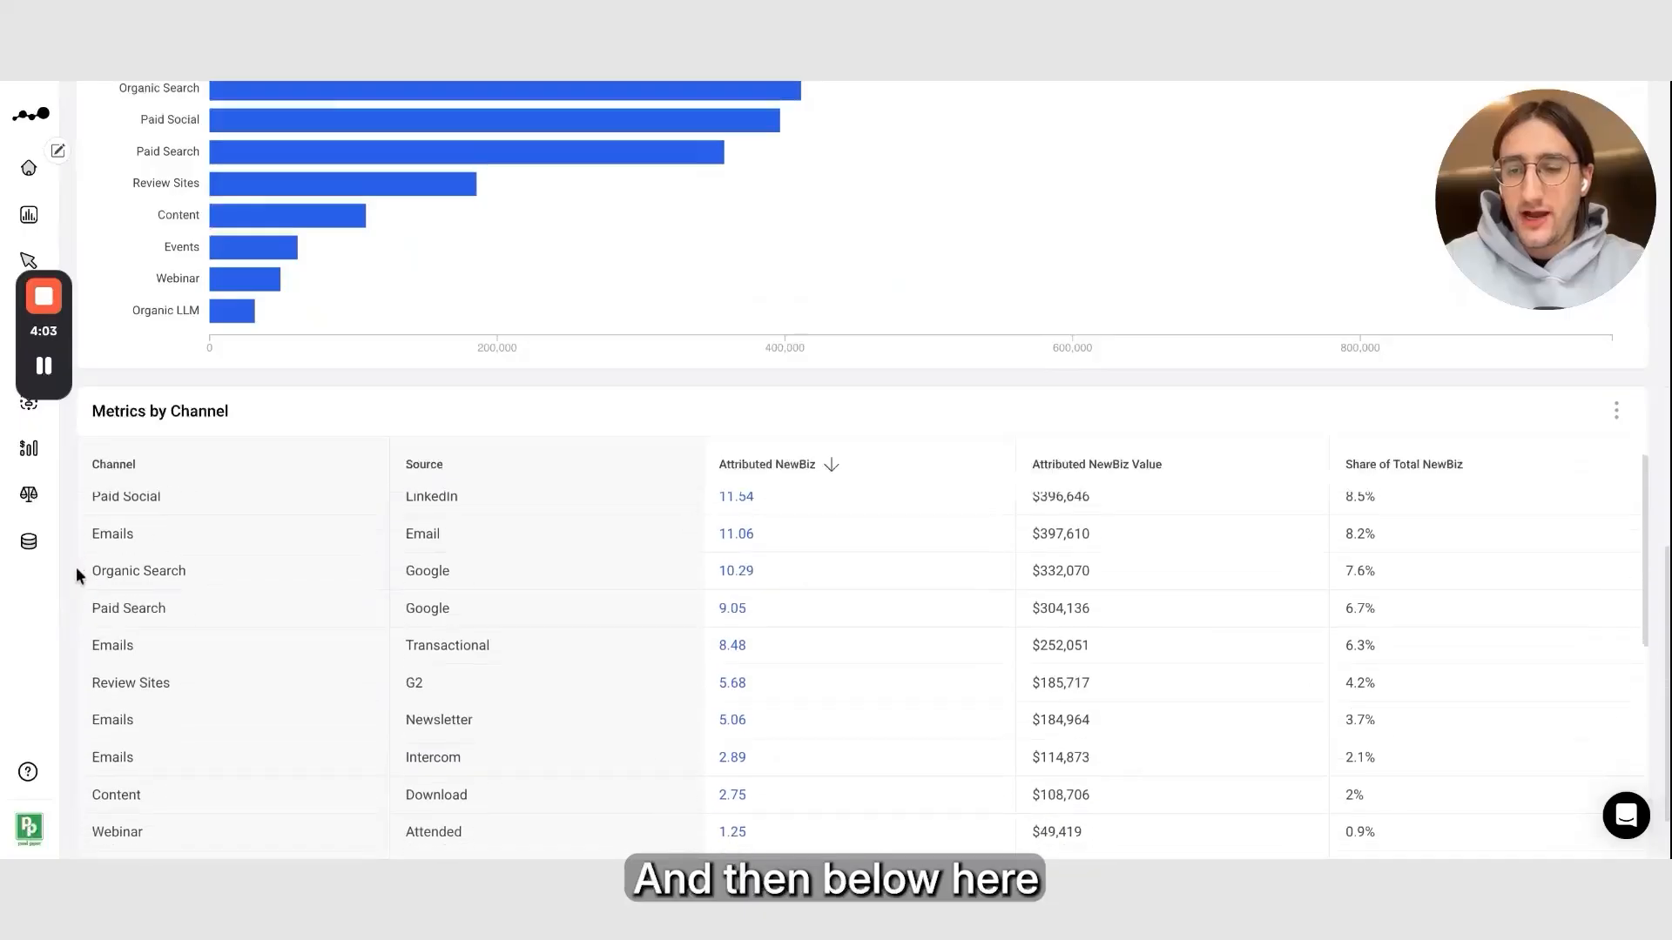
scroll(77, 575, "up", 1)
scroll(64, 497, "down", 1)
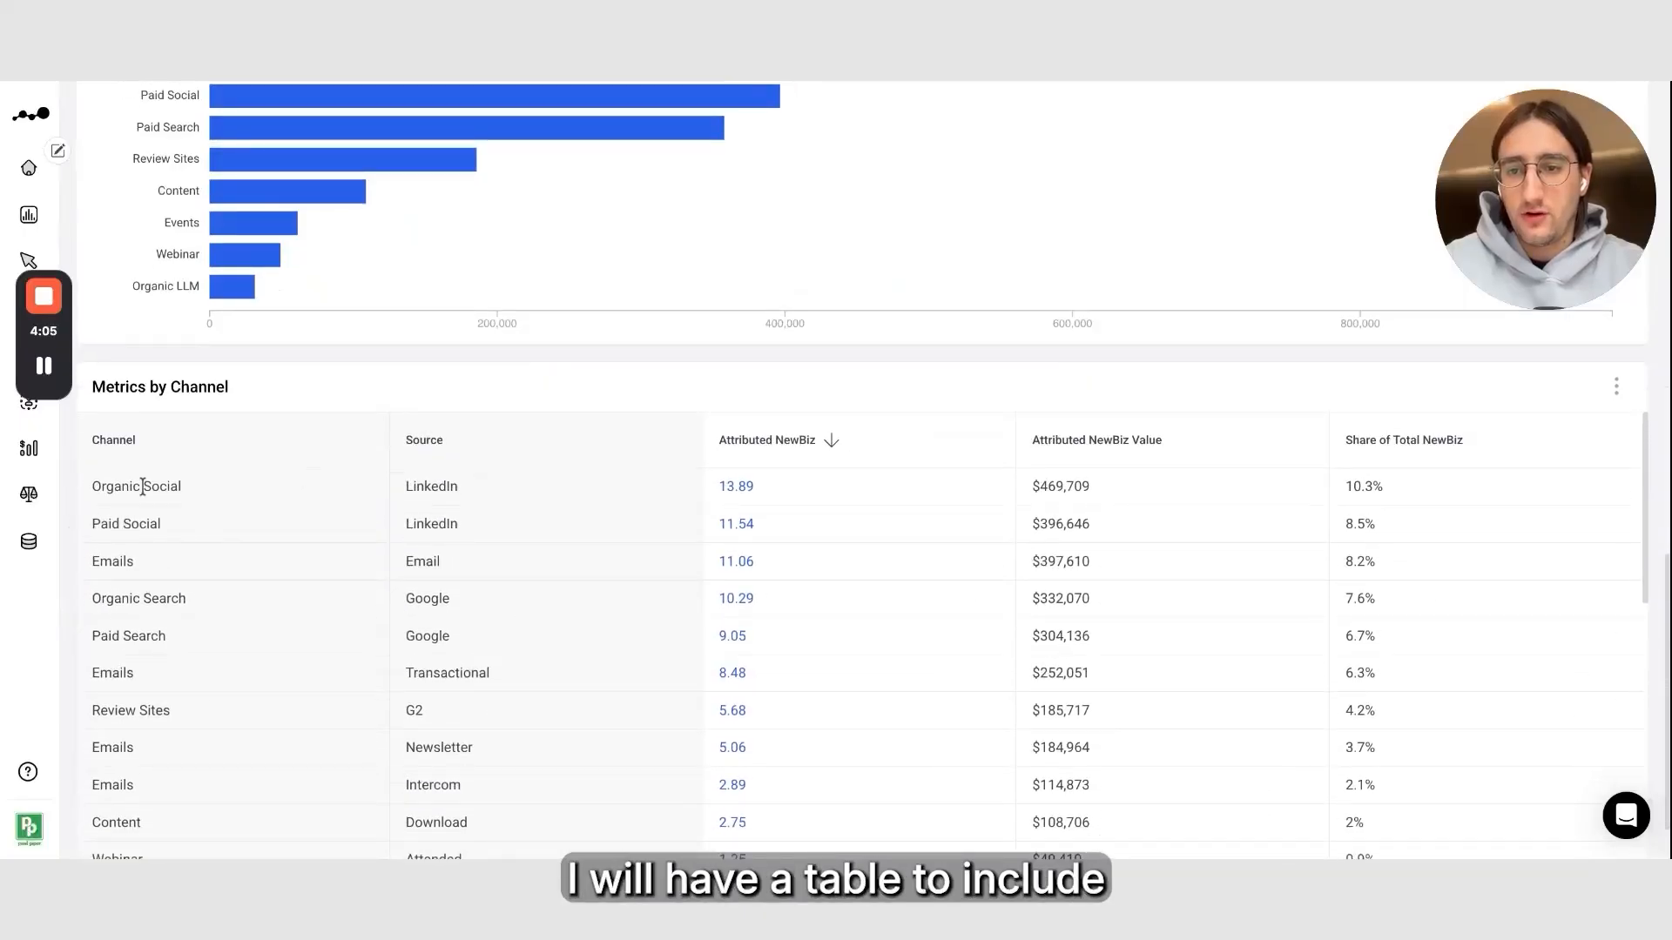
left_click_drag(389, 440, 286, 447)
left_click_drag(636, 448, 536, 456)
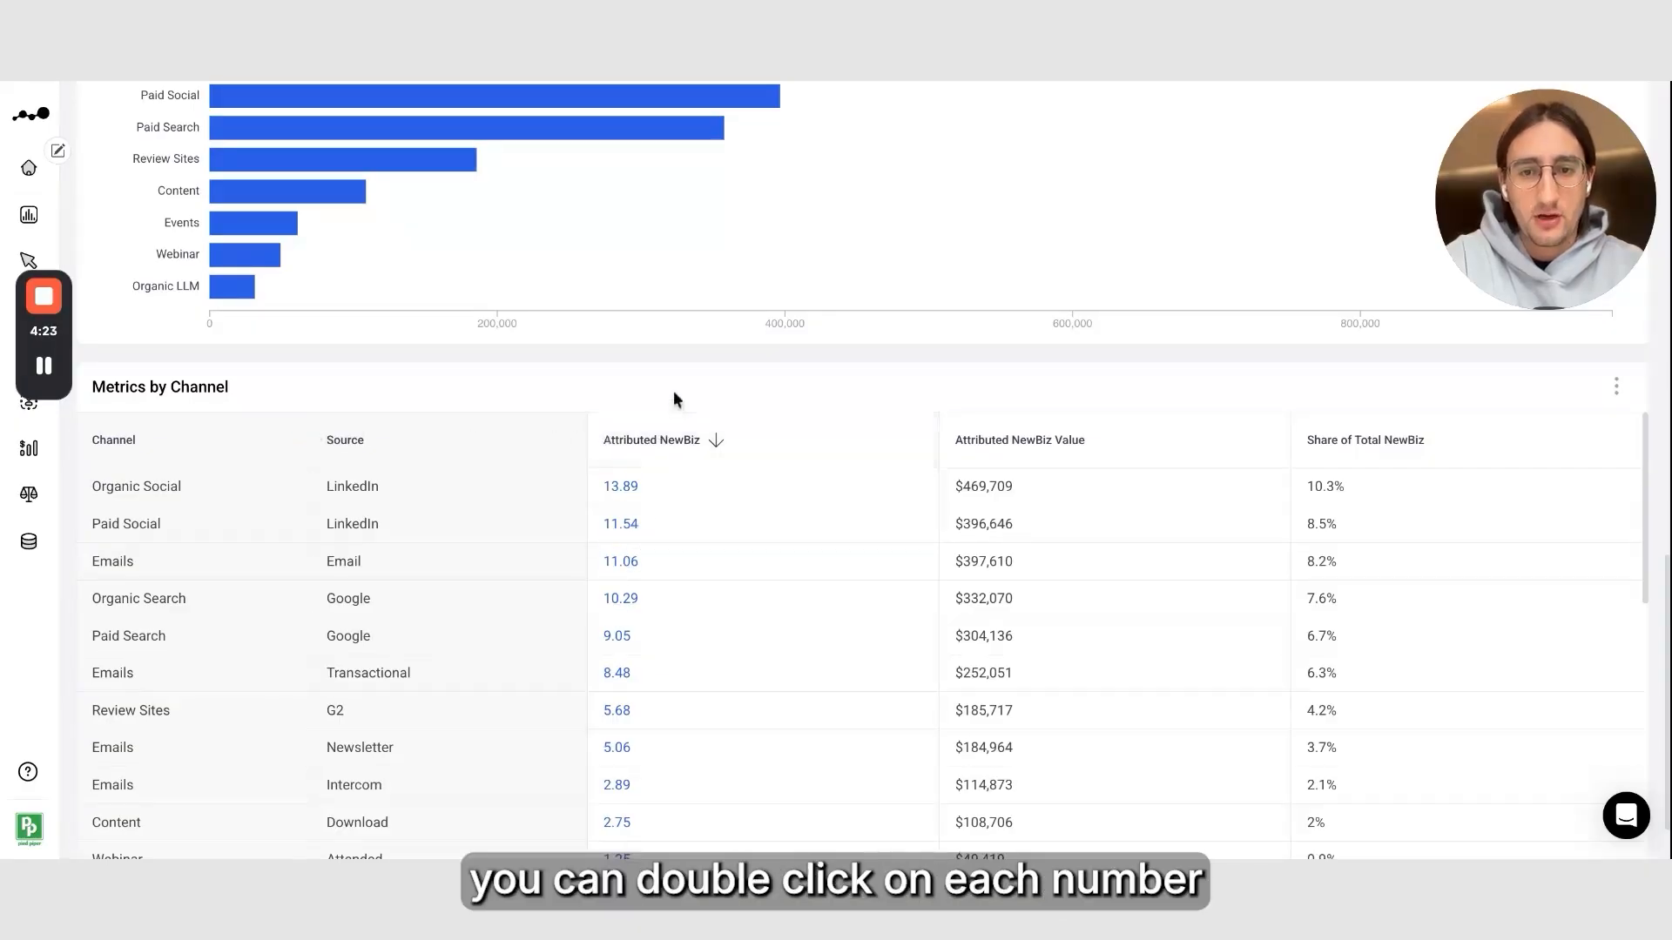
Rename the report as Marketing Impact on New Biz - Last 12 Months
scroll(766, 374, "up", 15)
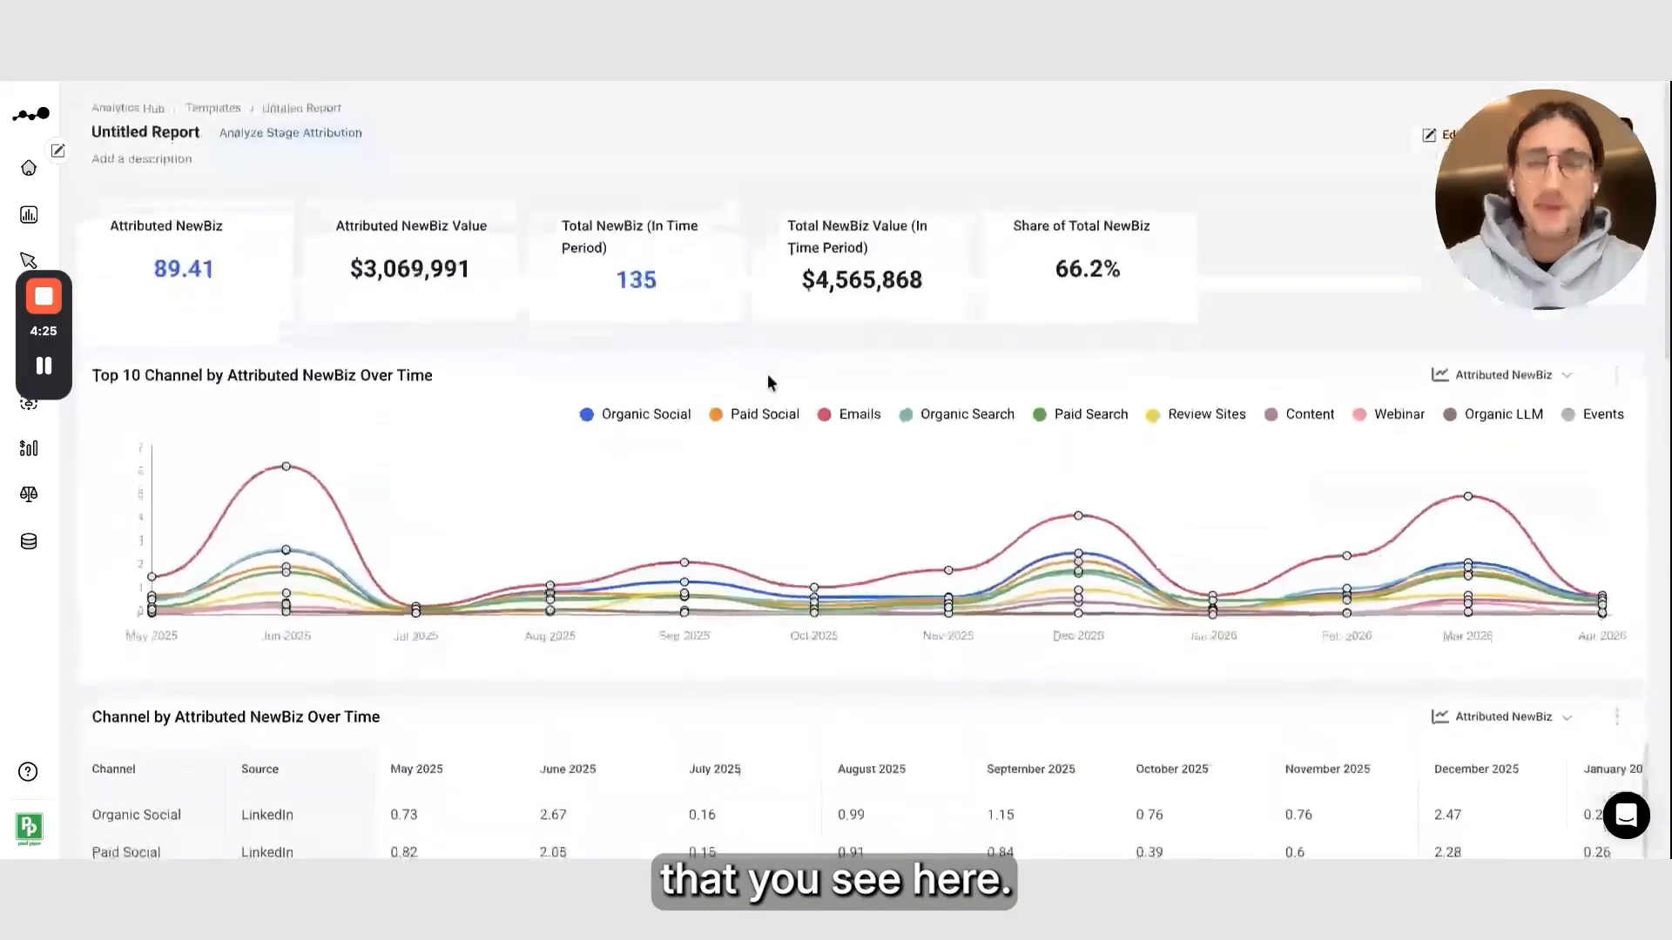
left_click(148, 120)
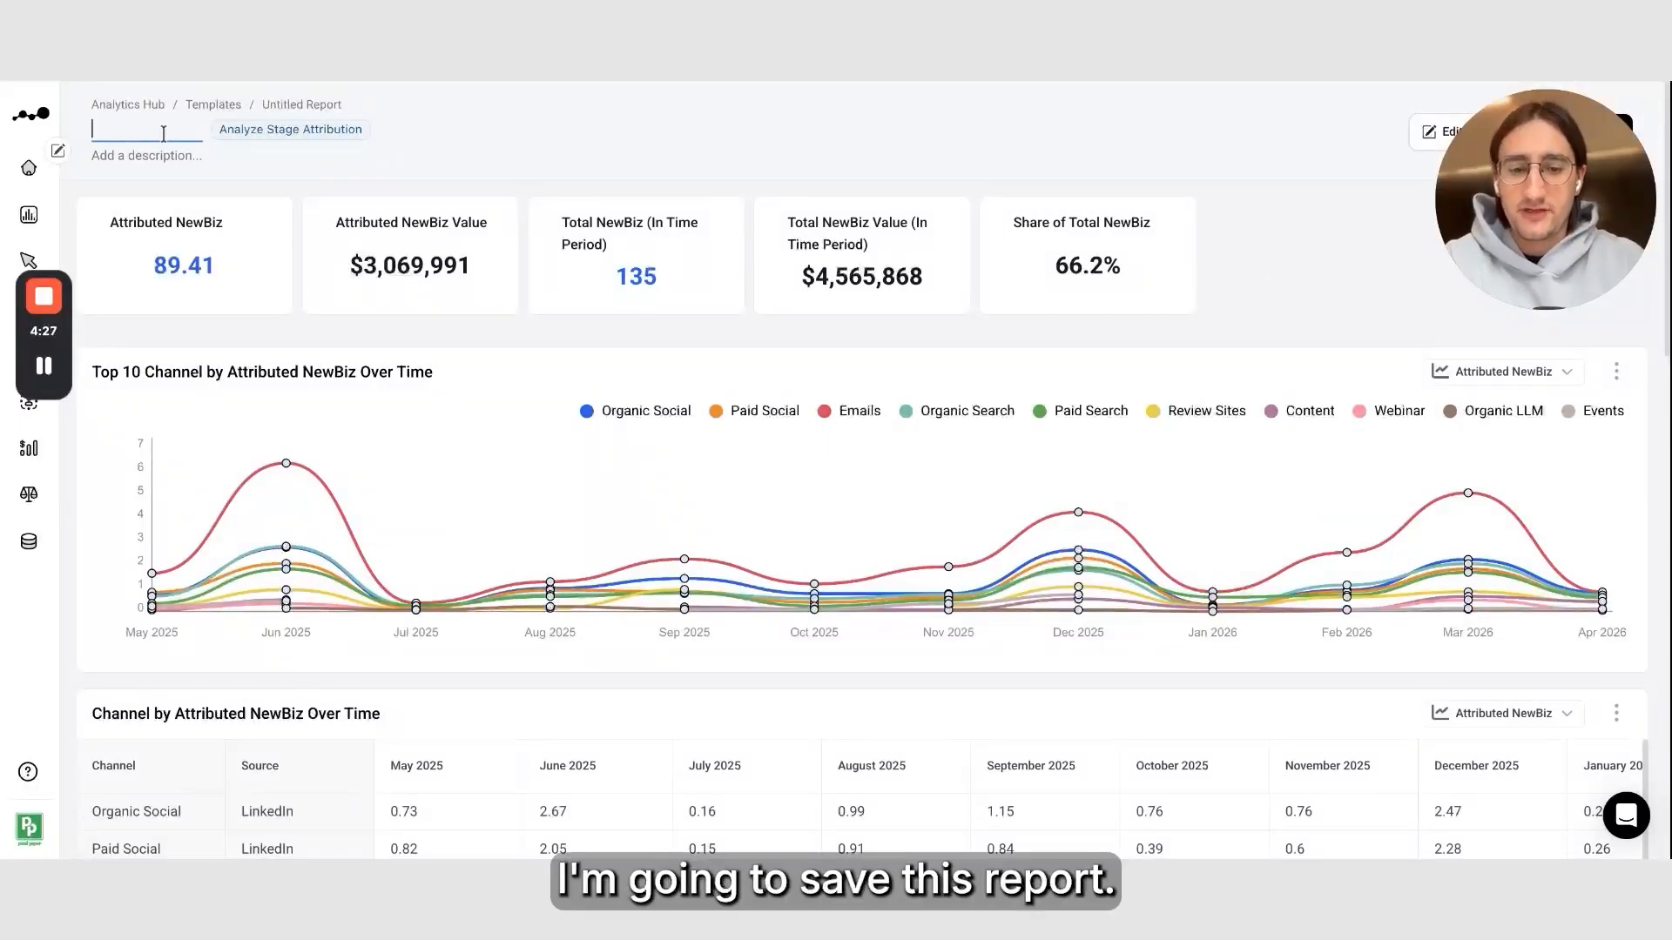
type("Marketi")
type("ibut")
key("BackSpace")
key("BackSpace")
key("BackSpace")
key("BackSpace")
key("BackSpace")
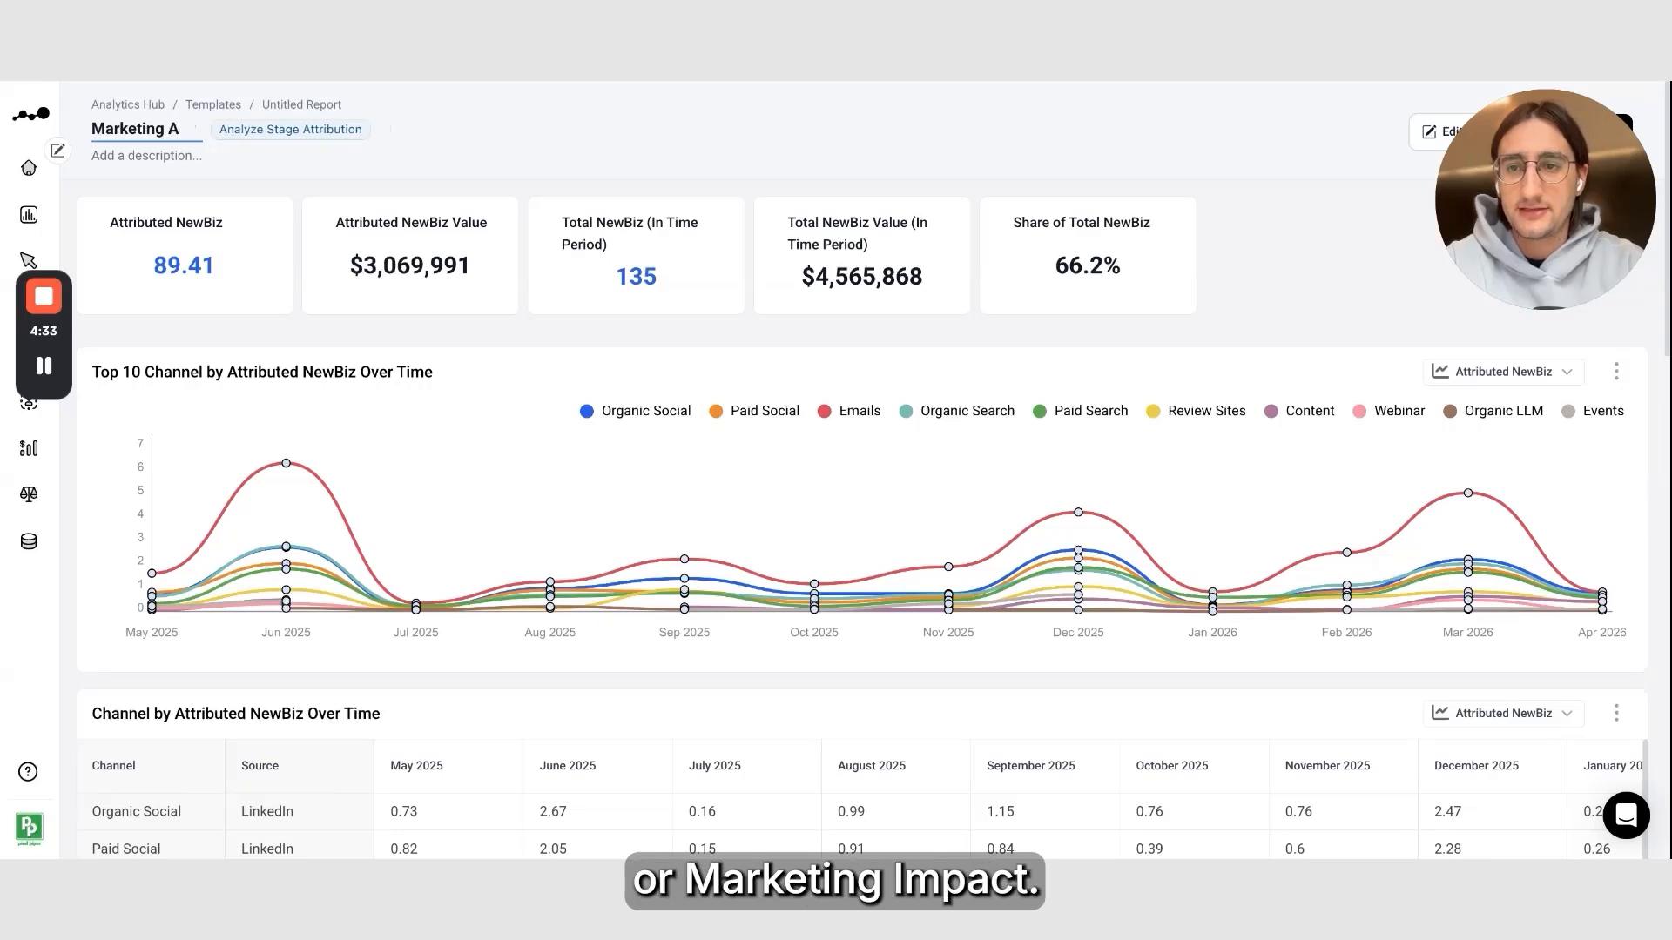
key("BackSpace")
type("IMpact")
key("BackSpace")
key("BackSpace")
key("BackSpace")
key("BackSpace")
key("BackSpace")
type("mapct")
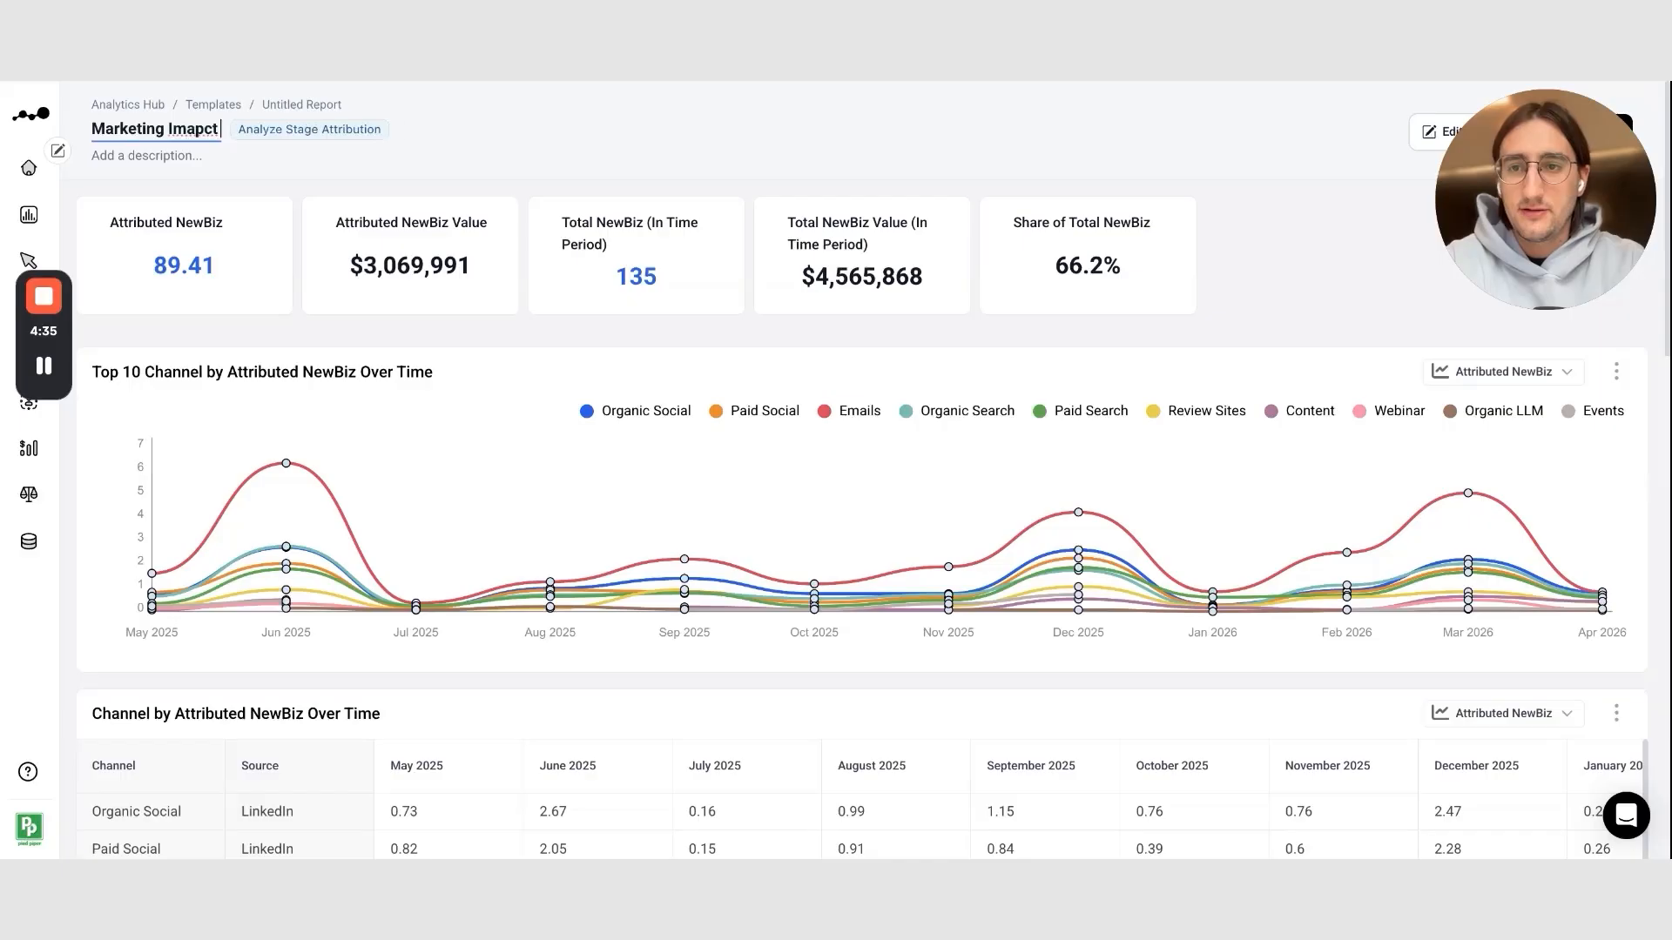
key("BackSpace")
key("BackSpace")
key("BackSpace")
key("BackSpace")
type("pact on New Biz - Last 12 Months")
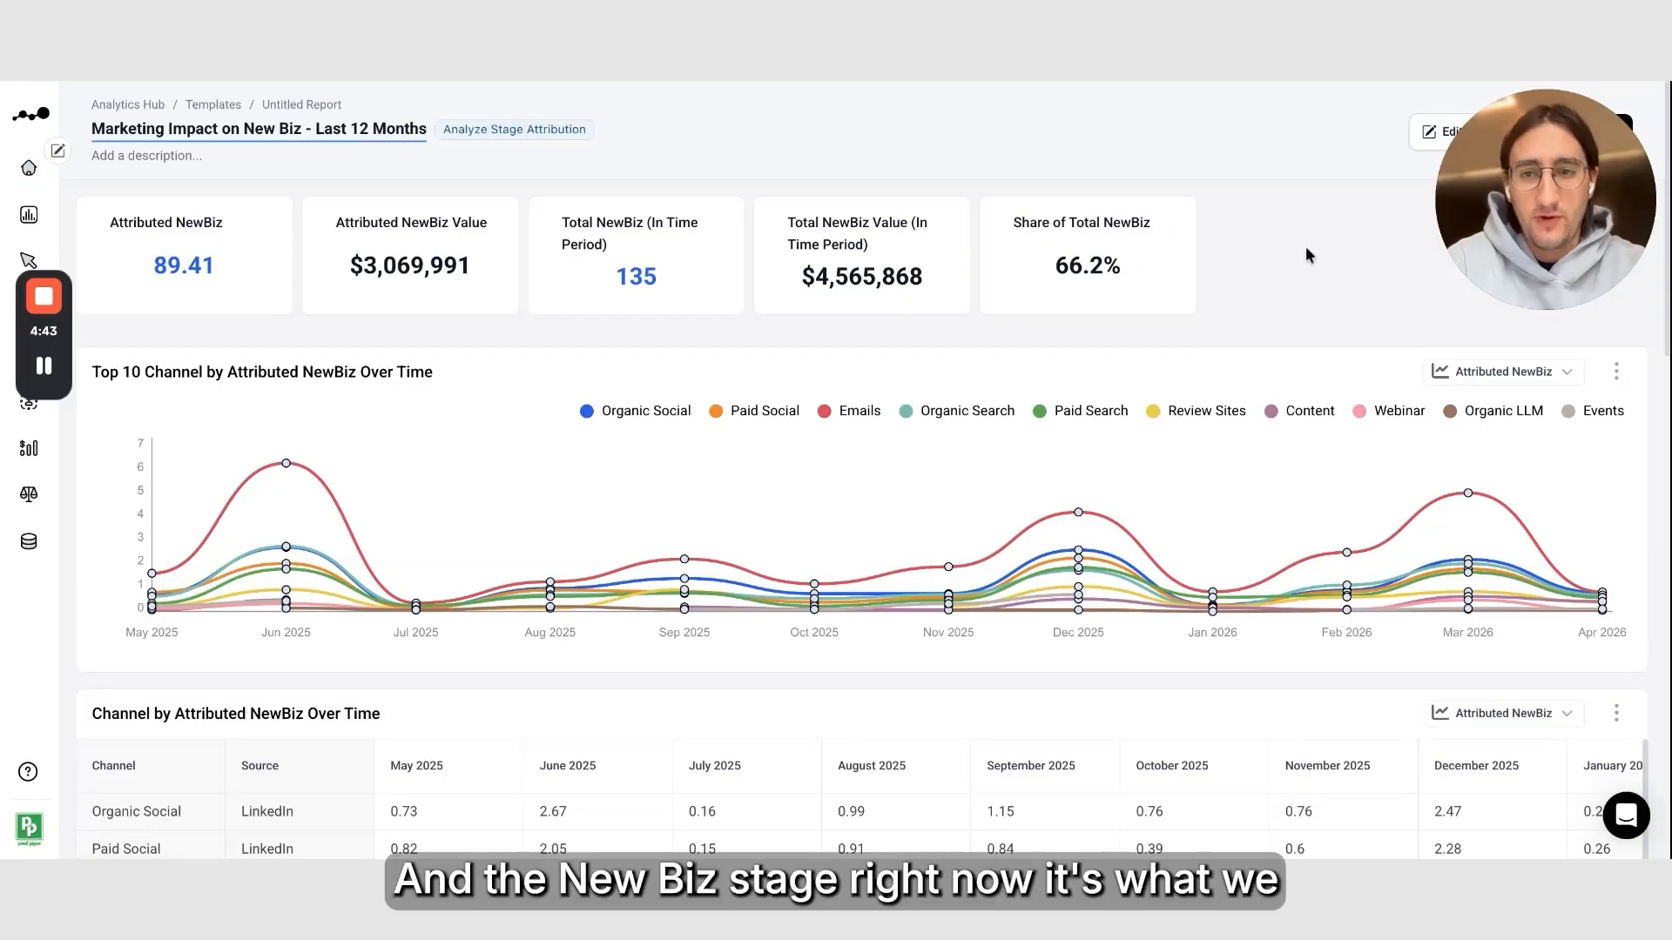
left_click_drag(1497, 217, 1498, 309)
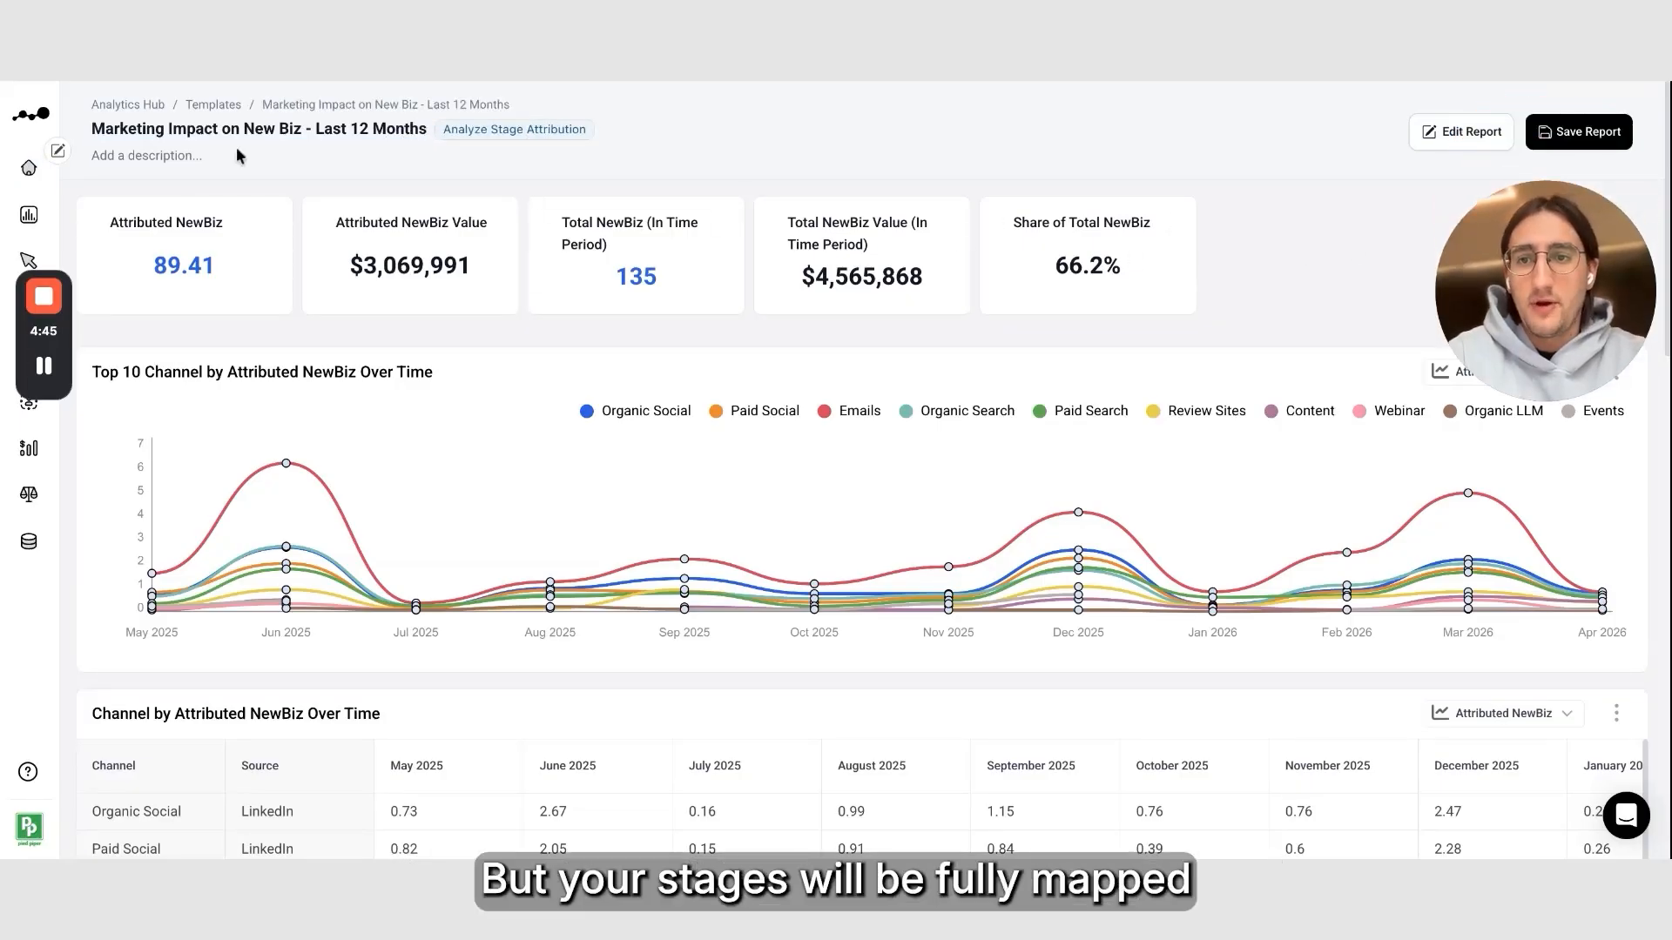
triple_click(264, 132)
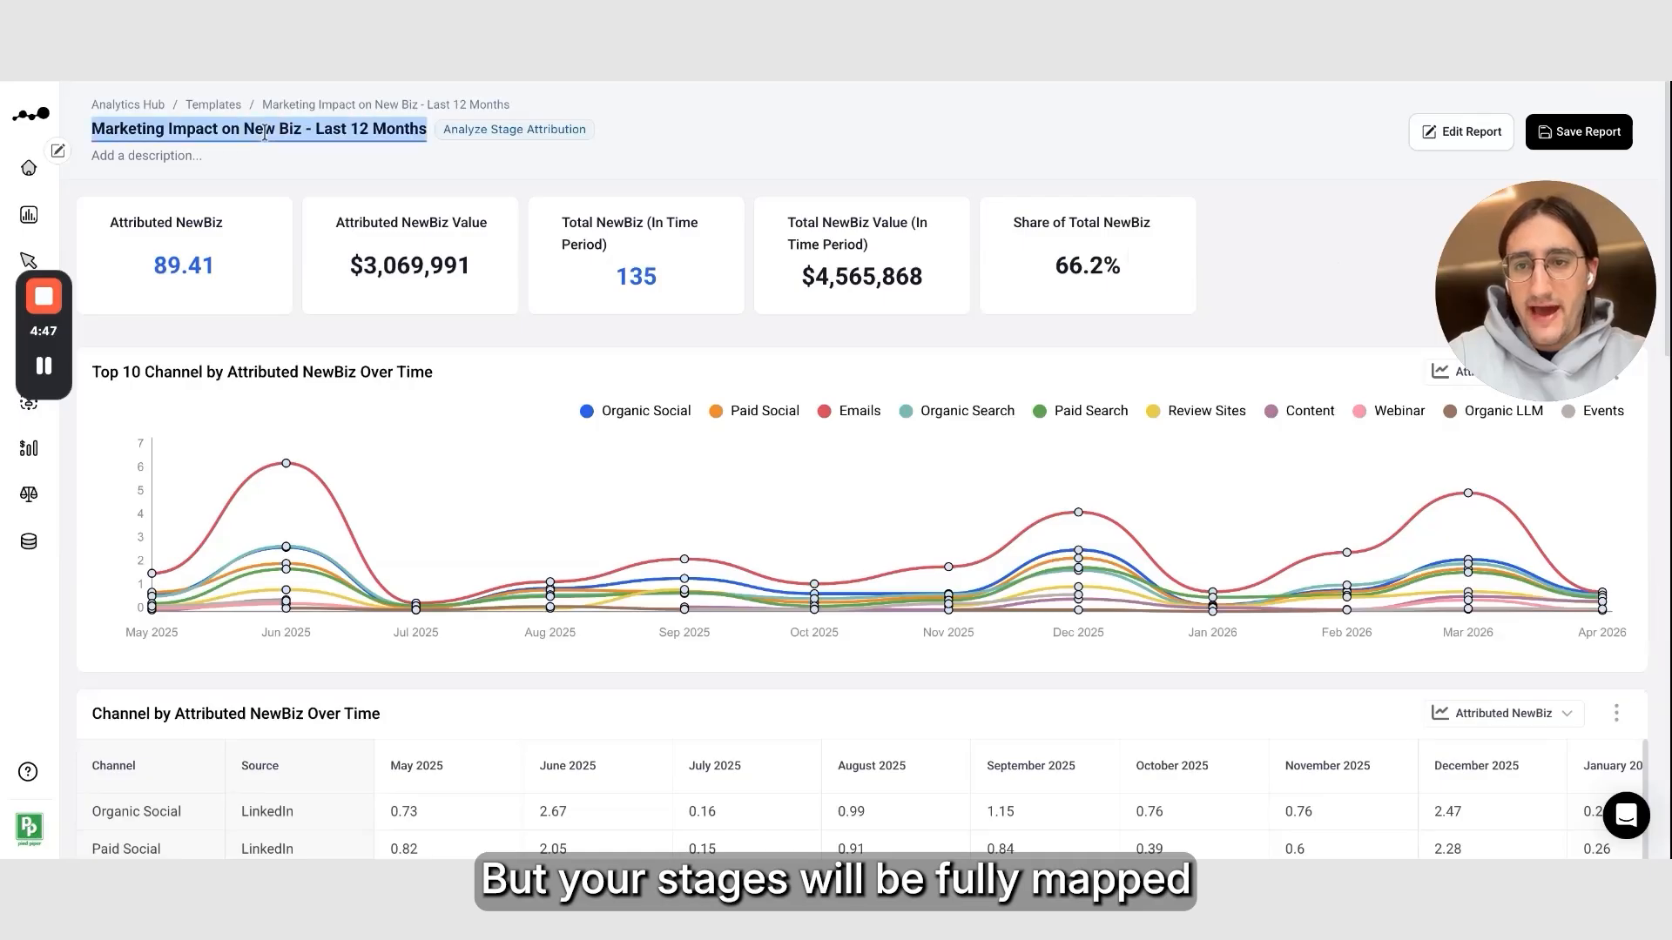
left_click(843, 156)
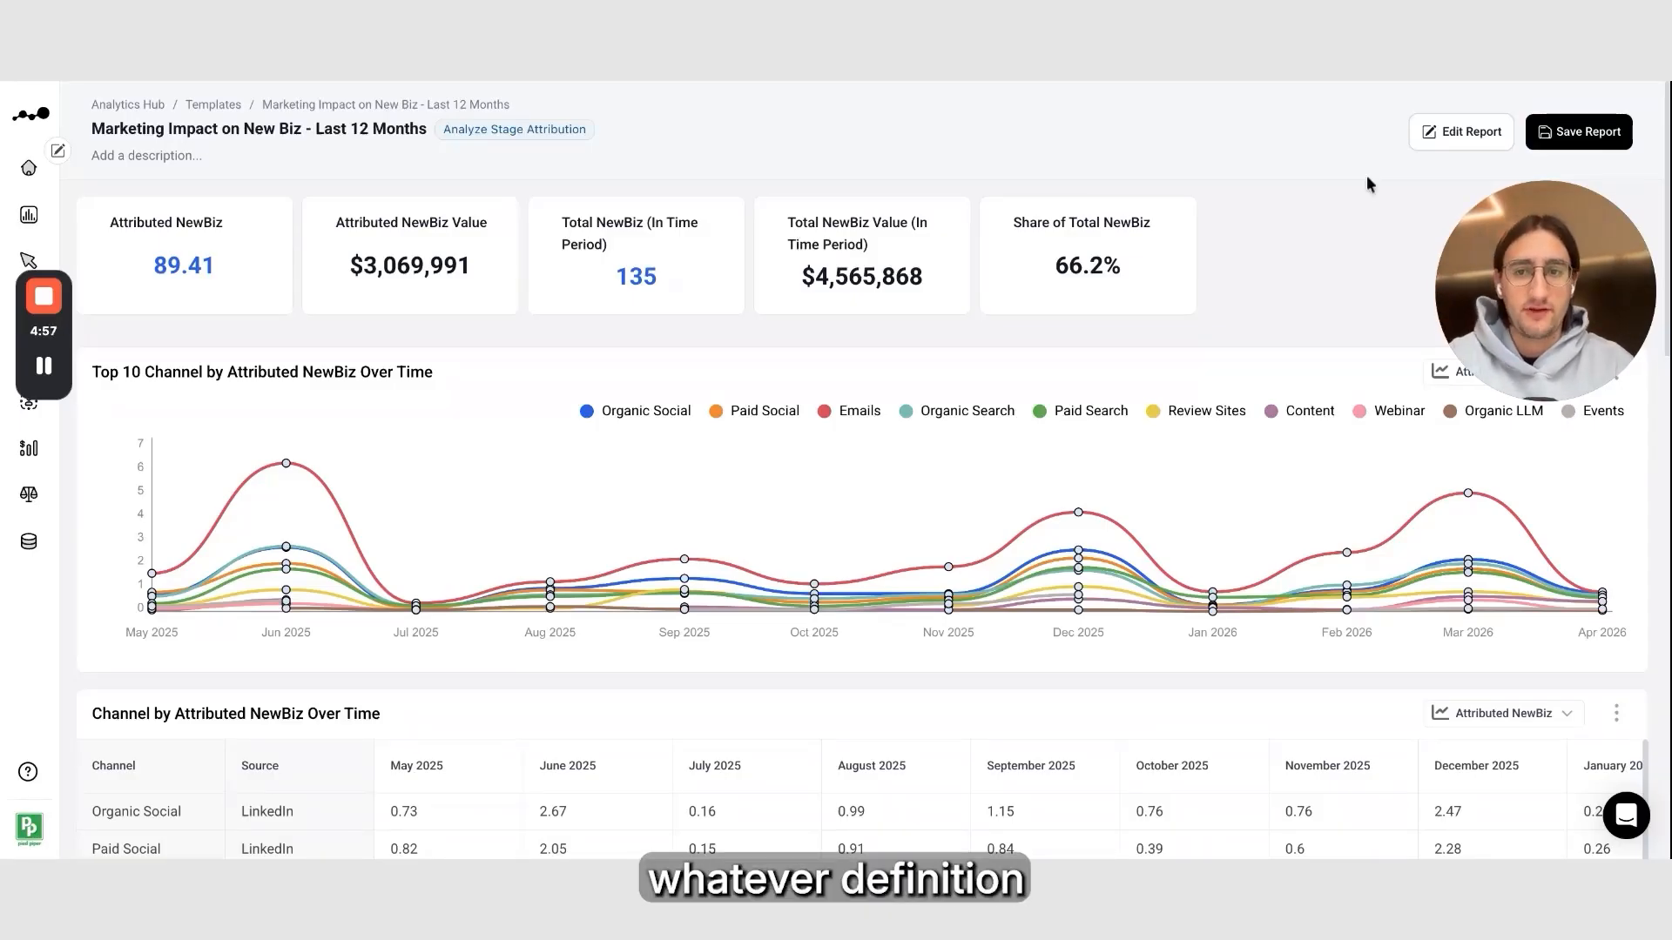
Save the report, copying its name into the description field
left_click(1579, 132)
left_click(850, 431)
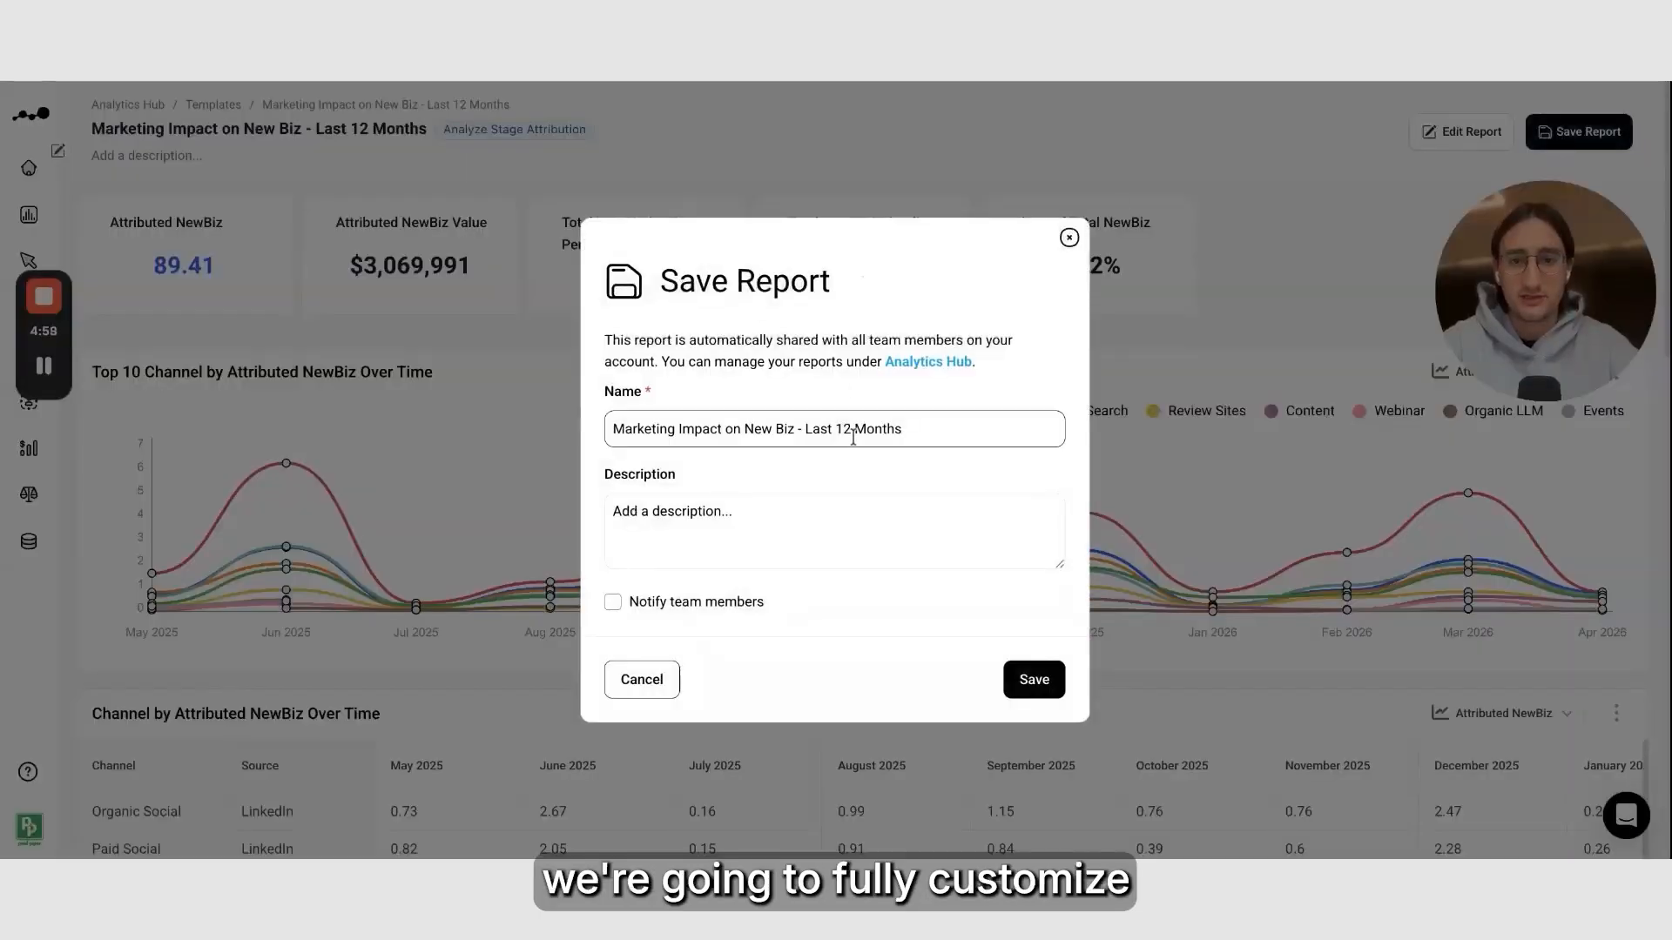
key("ctrl+a")
left_click(723, 505)
left_click(801, 429)
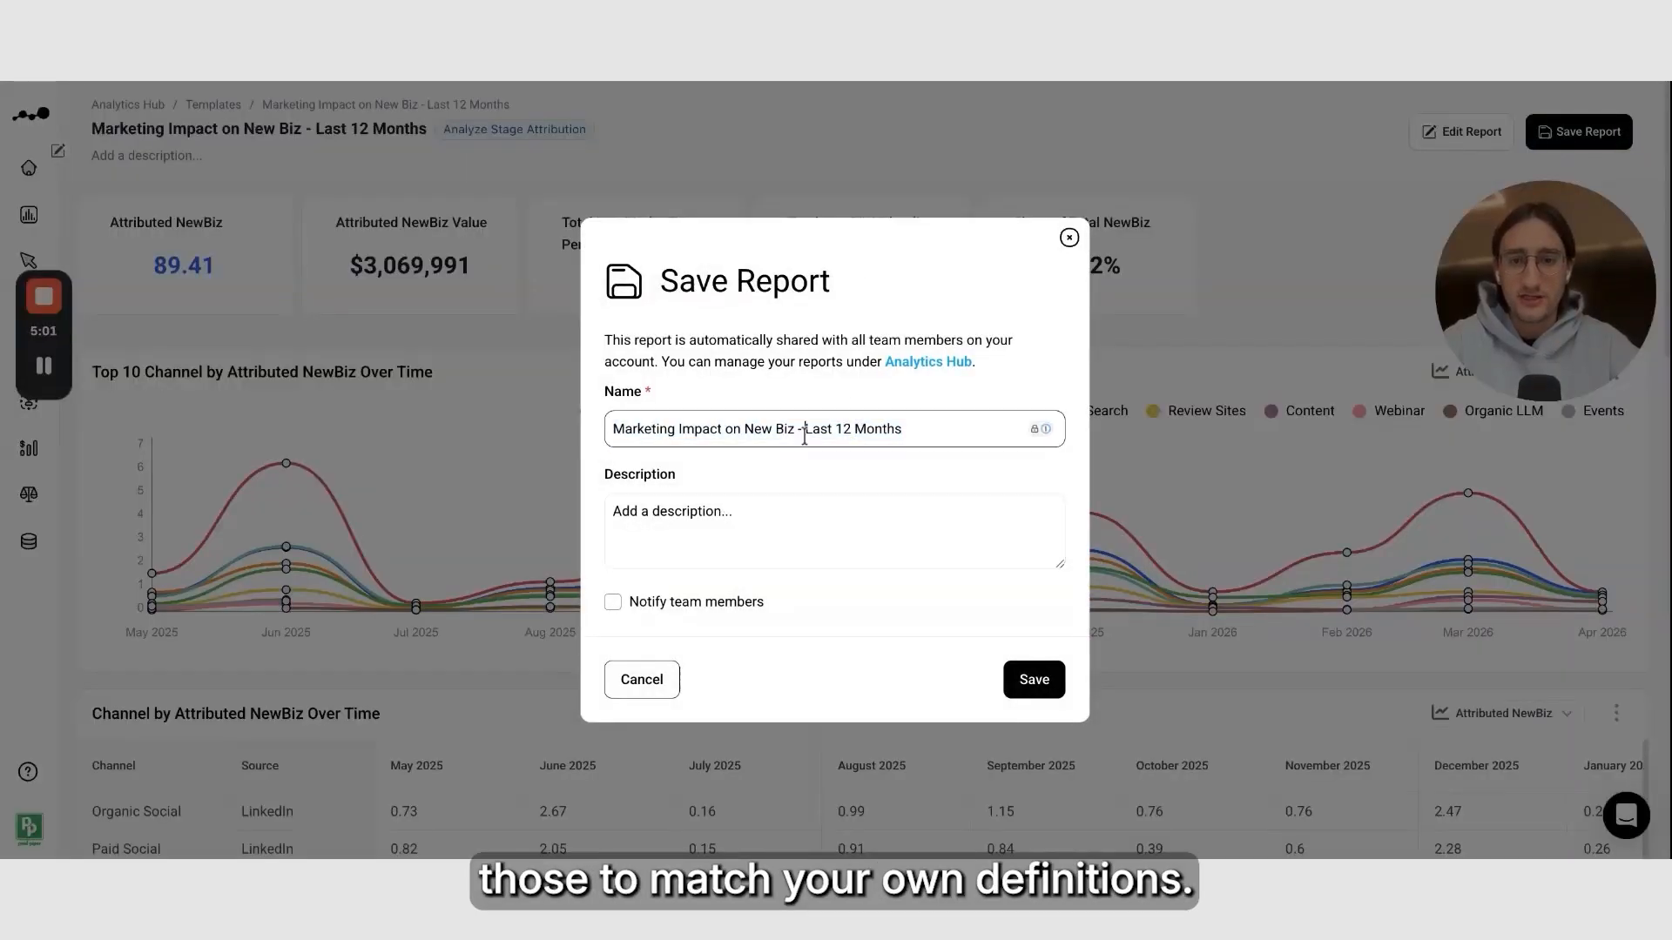
key("ctrl+a")
key("ctrl+c")
left_click(712, 508)
key("ctrl+v")
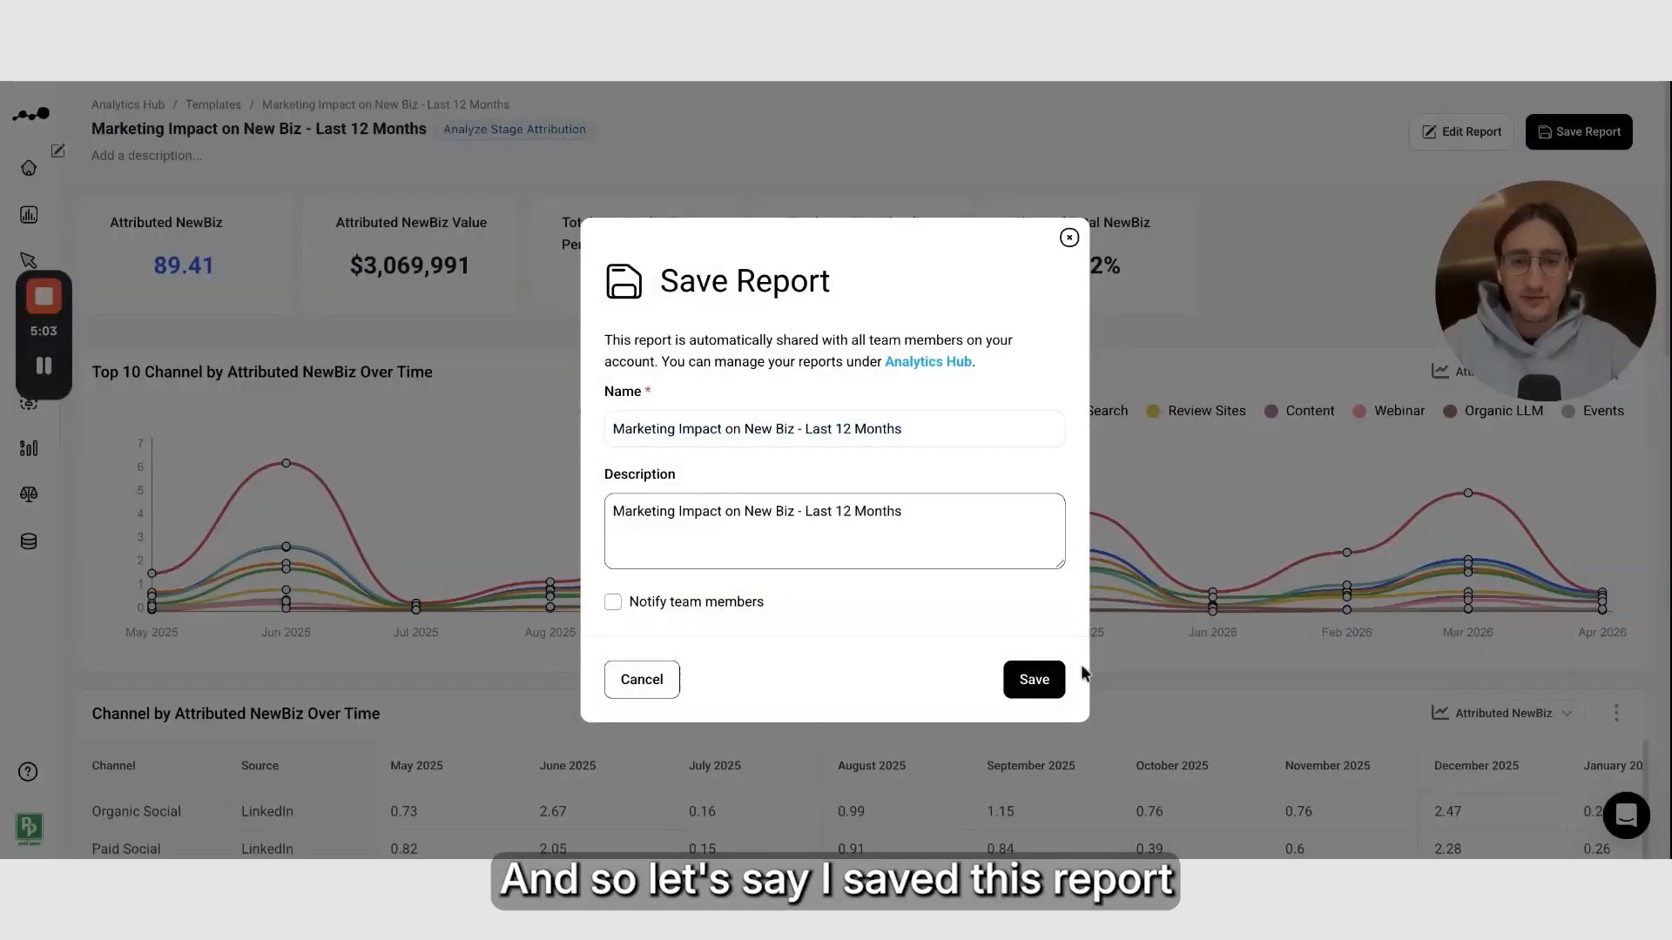
left_click(1035, 680)
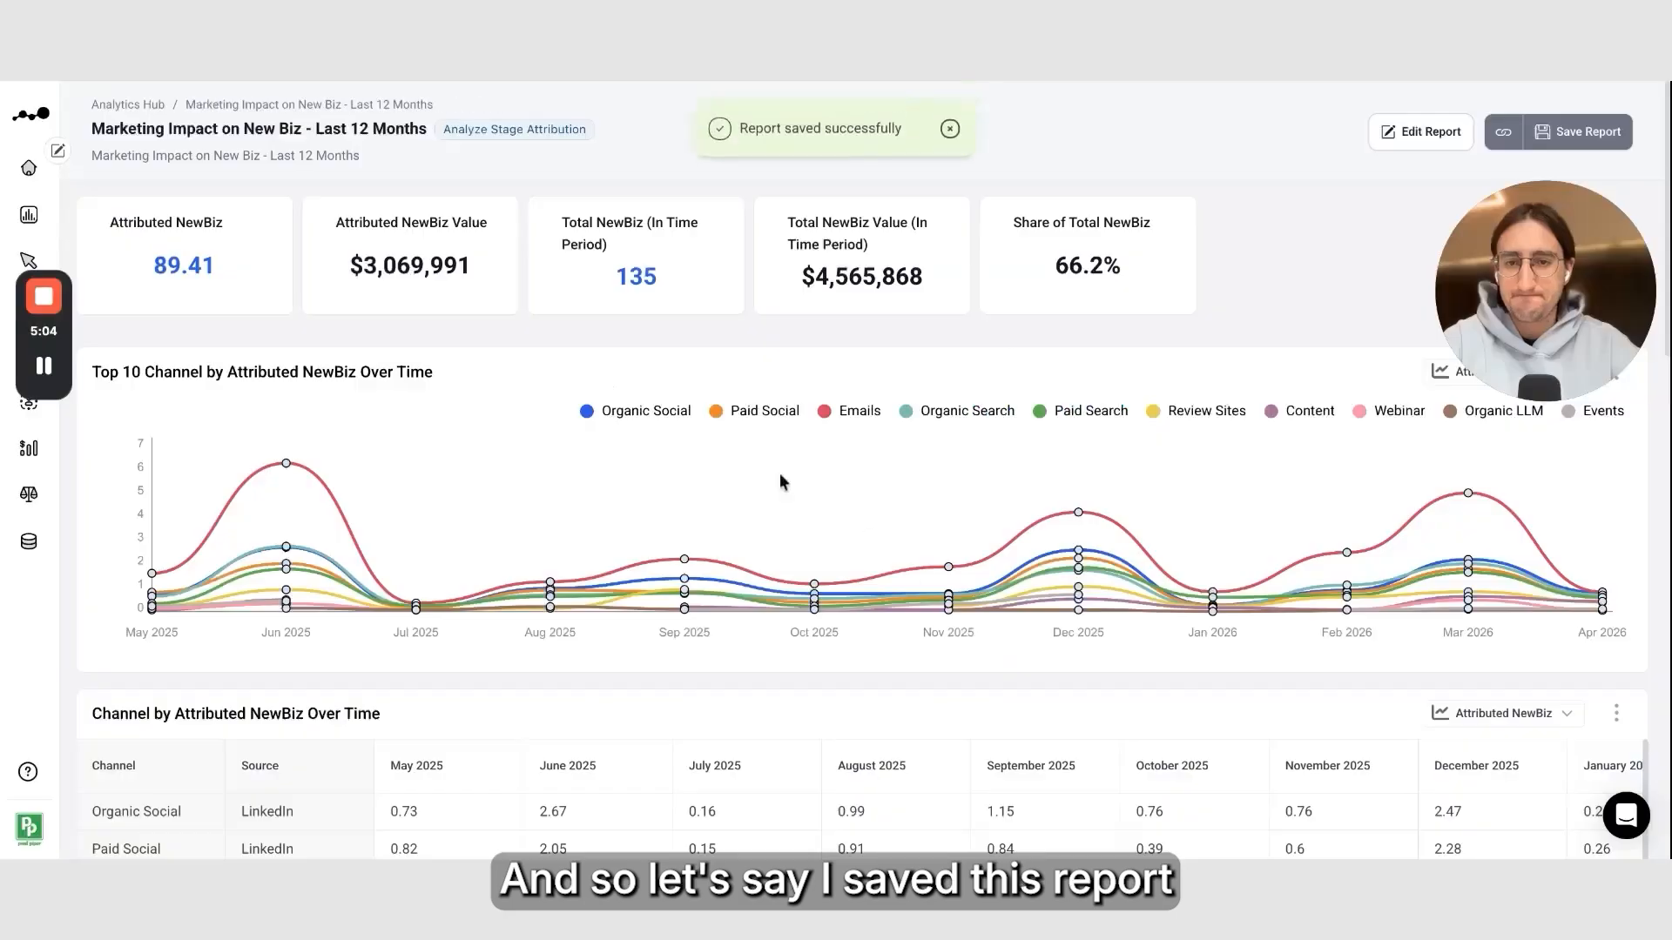
Create a new report from the LinkedIn Ads Performance template in the Paid Advertising category
left_click(40, 216)
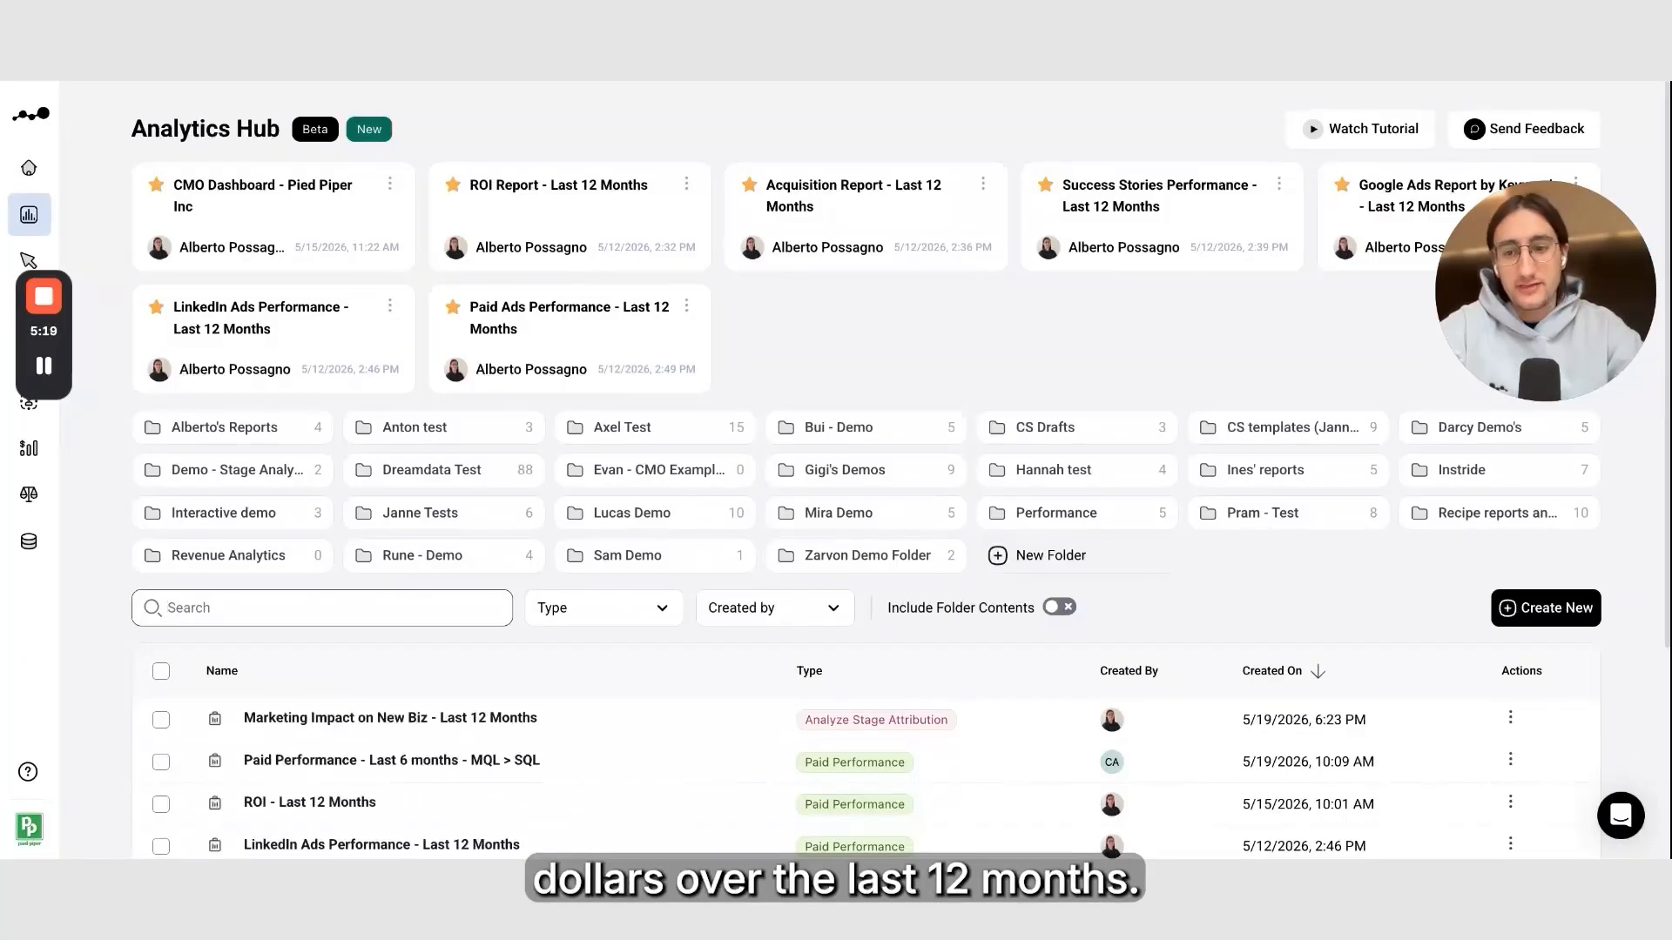
left_click(1533, 610)
left_click(1459, 675)
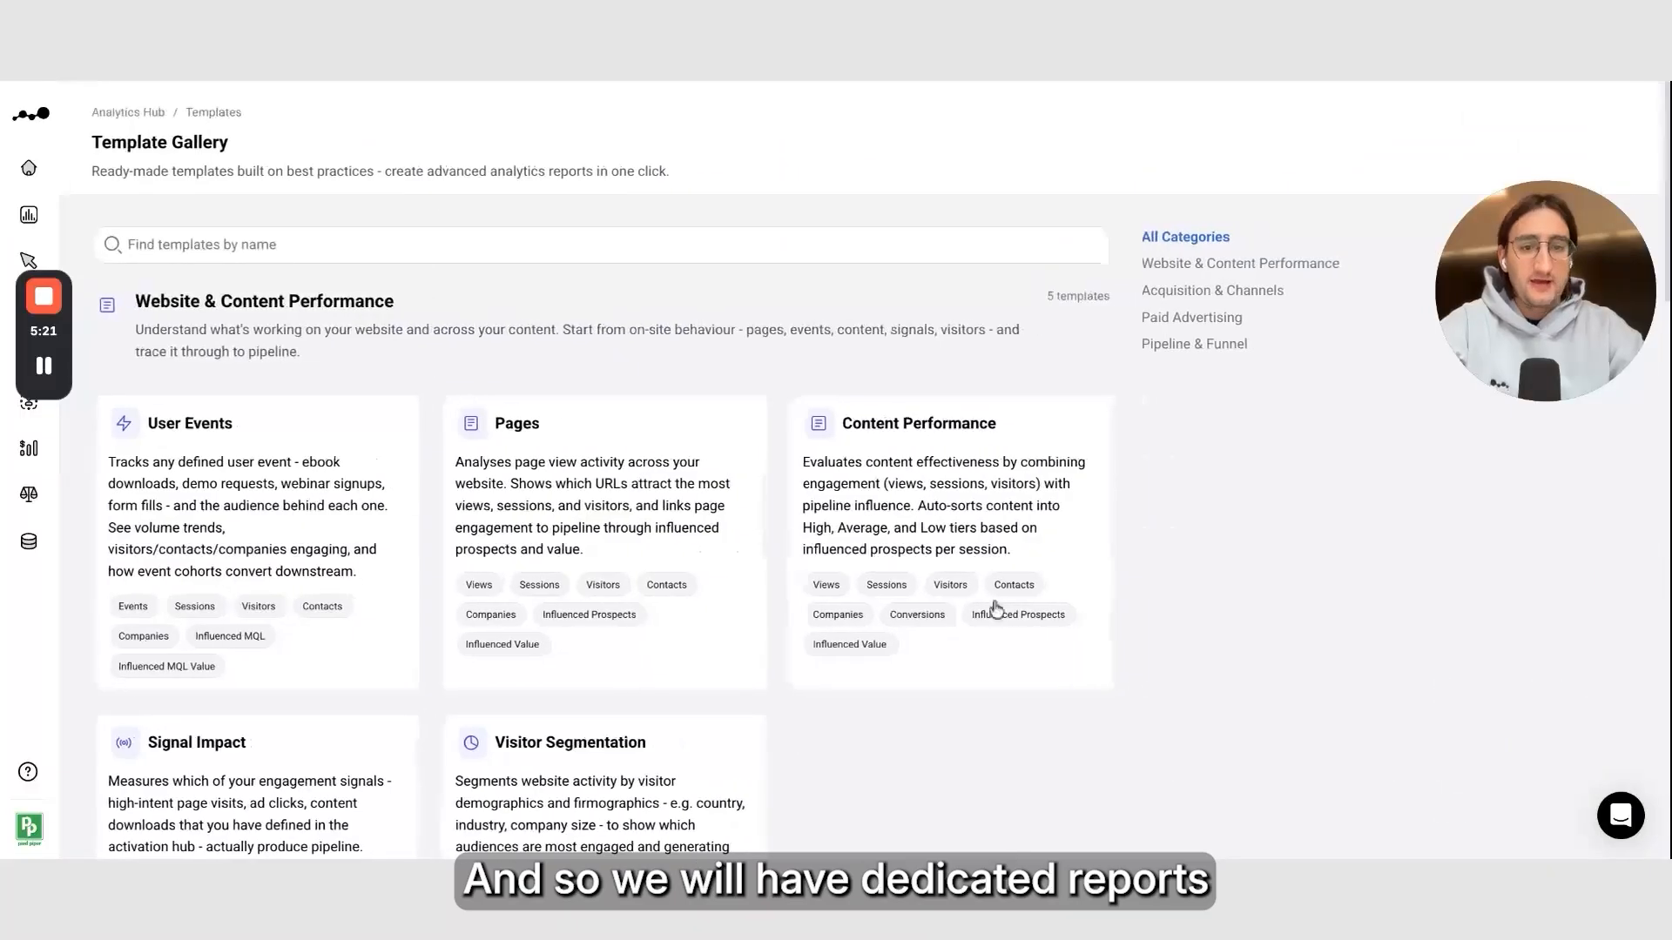
left_click(1216, 320)
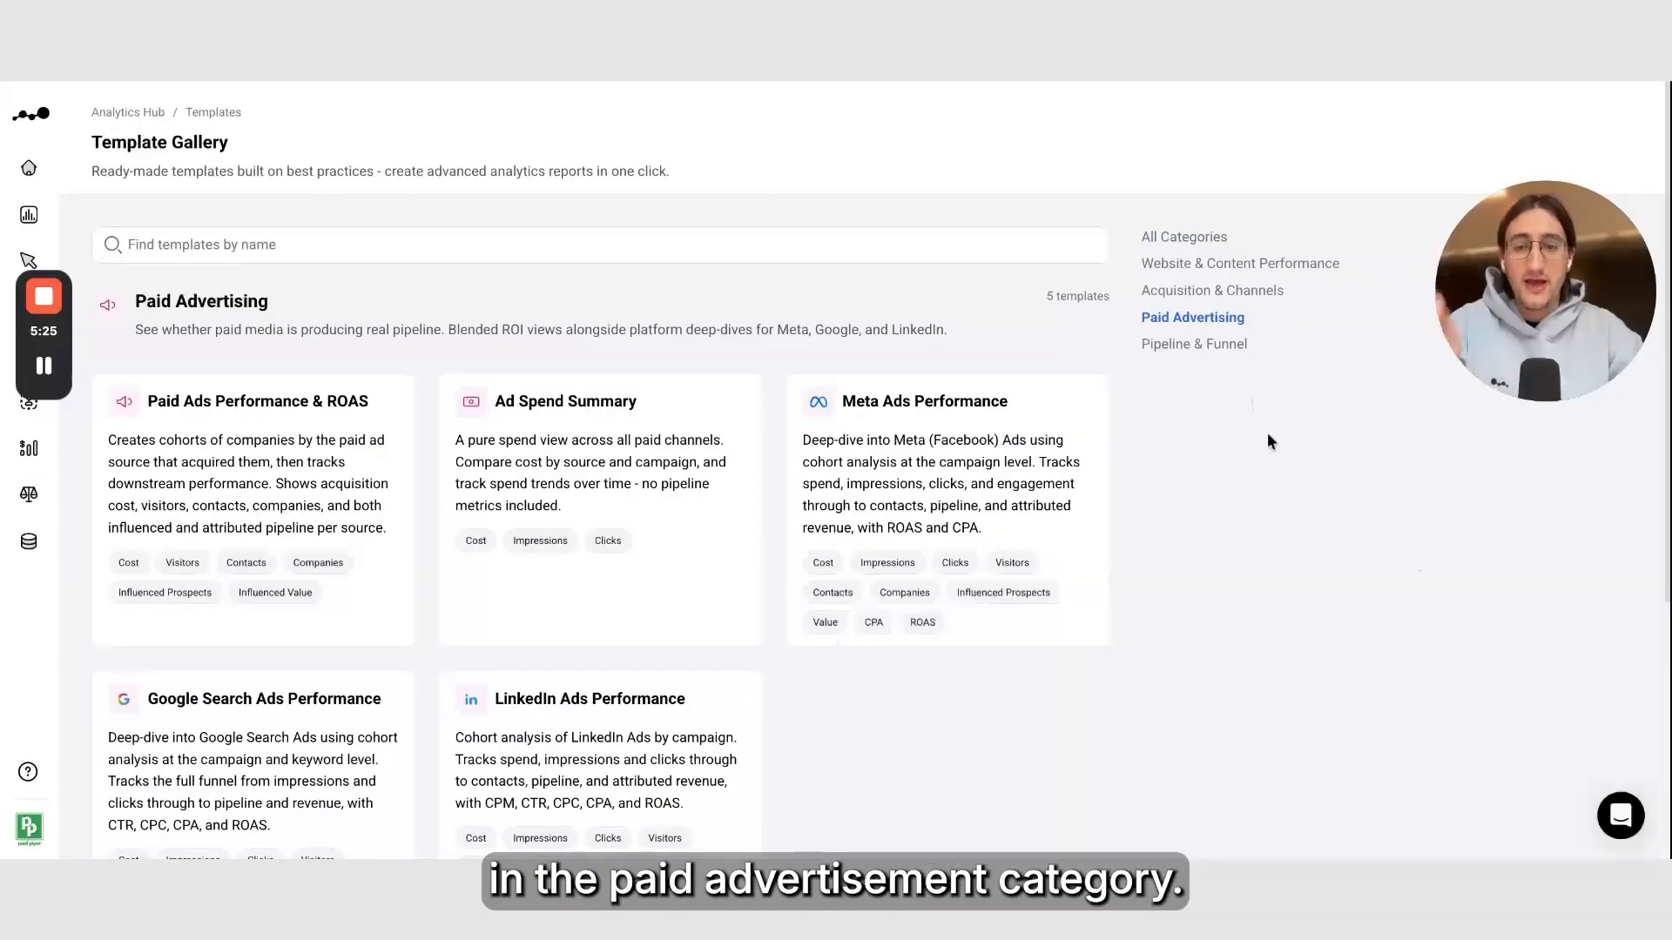
scroll(997, 348, "down", 3)
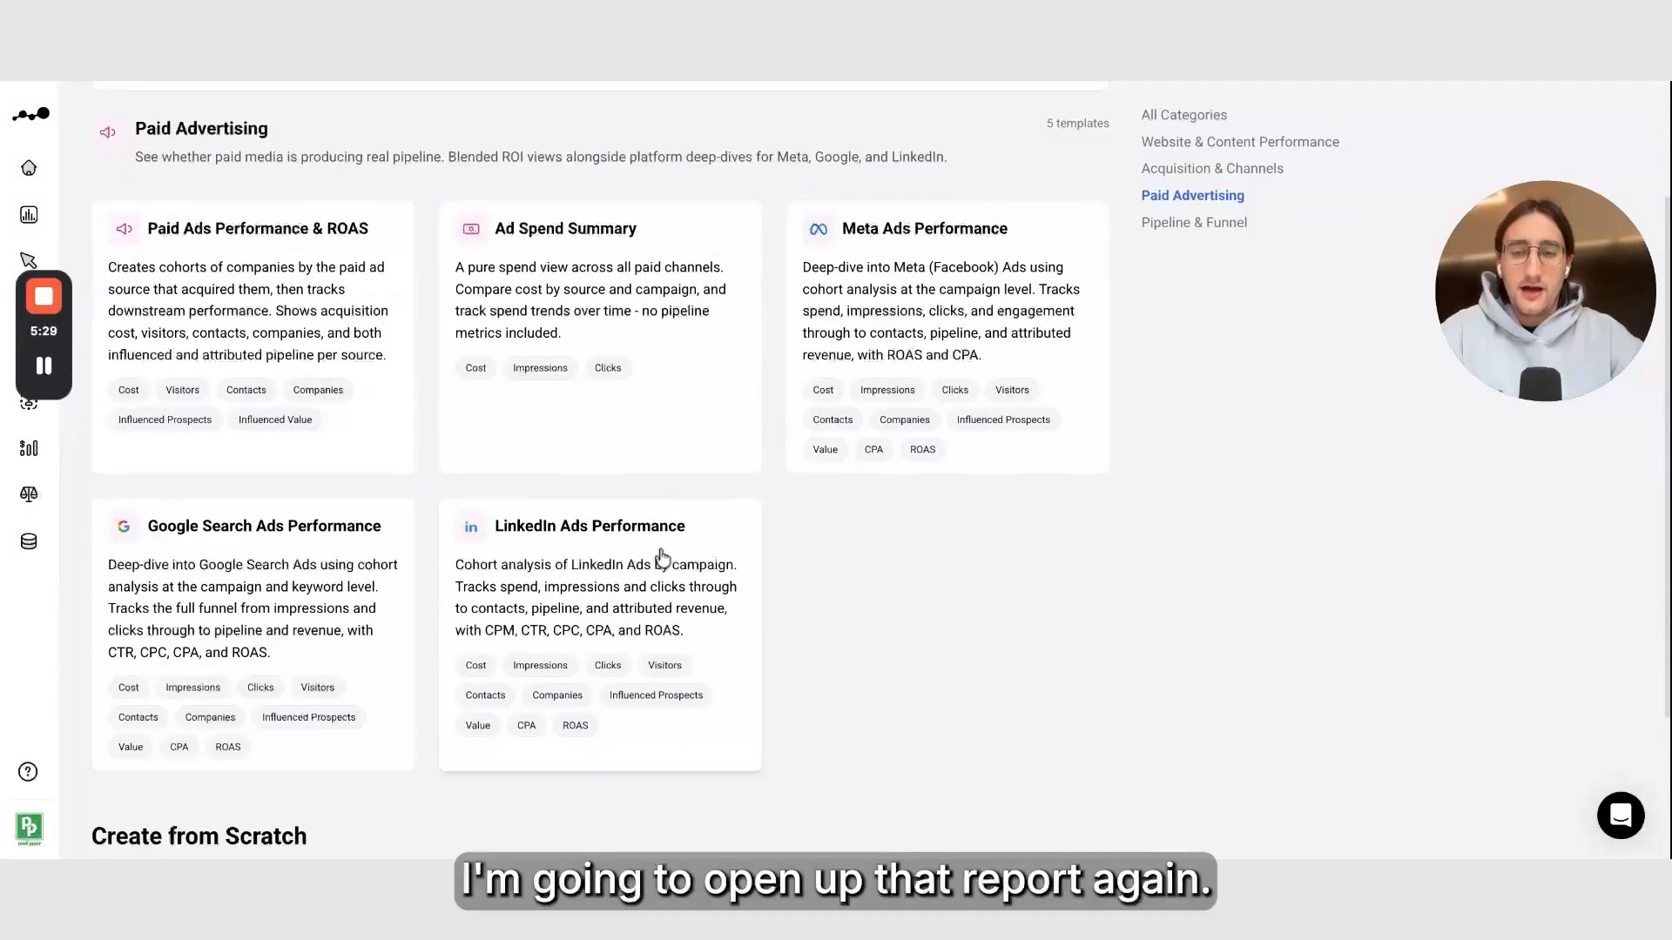
left_click(607, 572)
left_click(1141, 555)
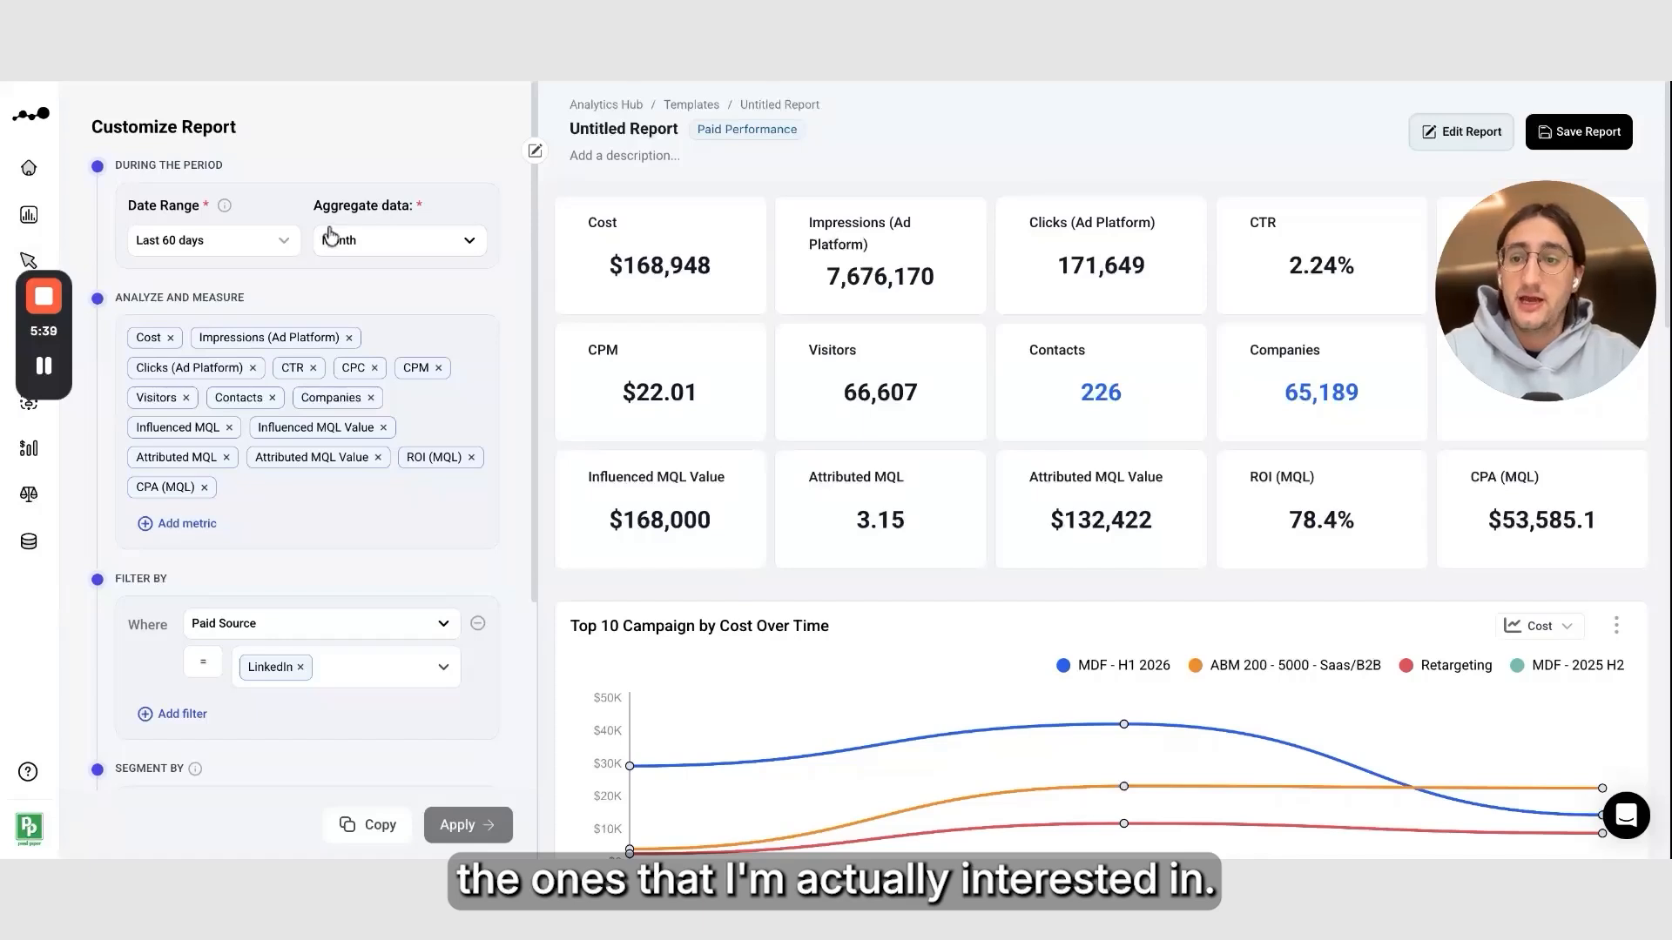
Set the report's date range to Last 12 months
left_click(287, 244)
scroll(228, 405, "down", 3)
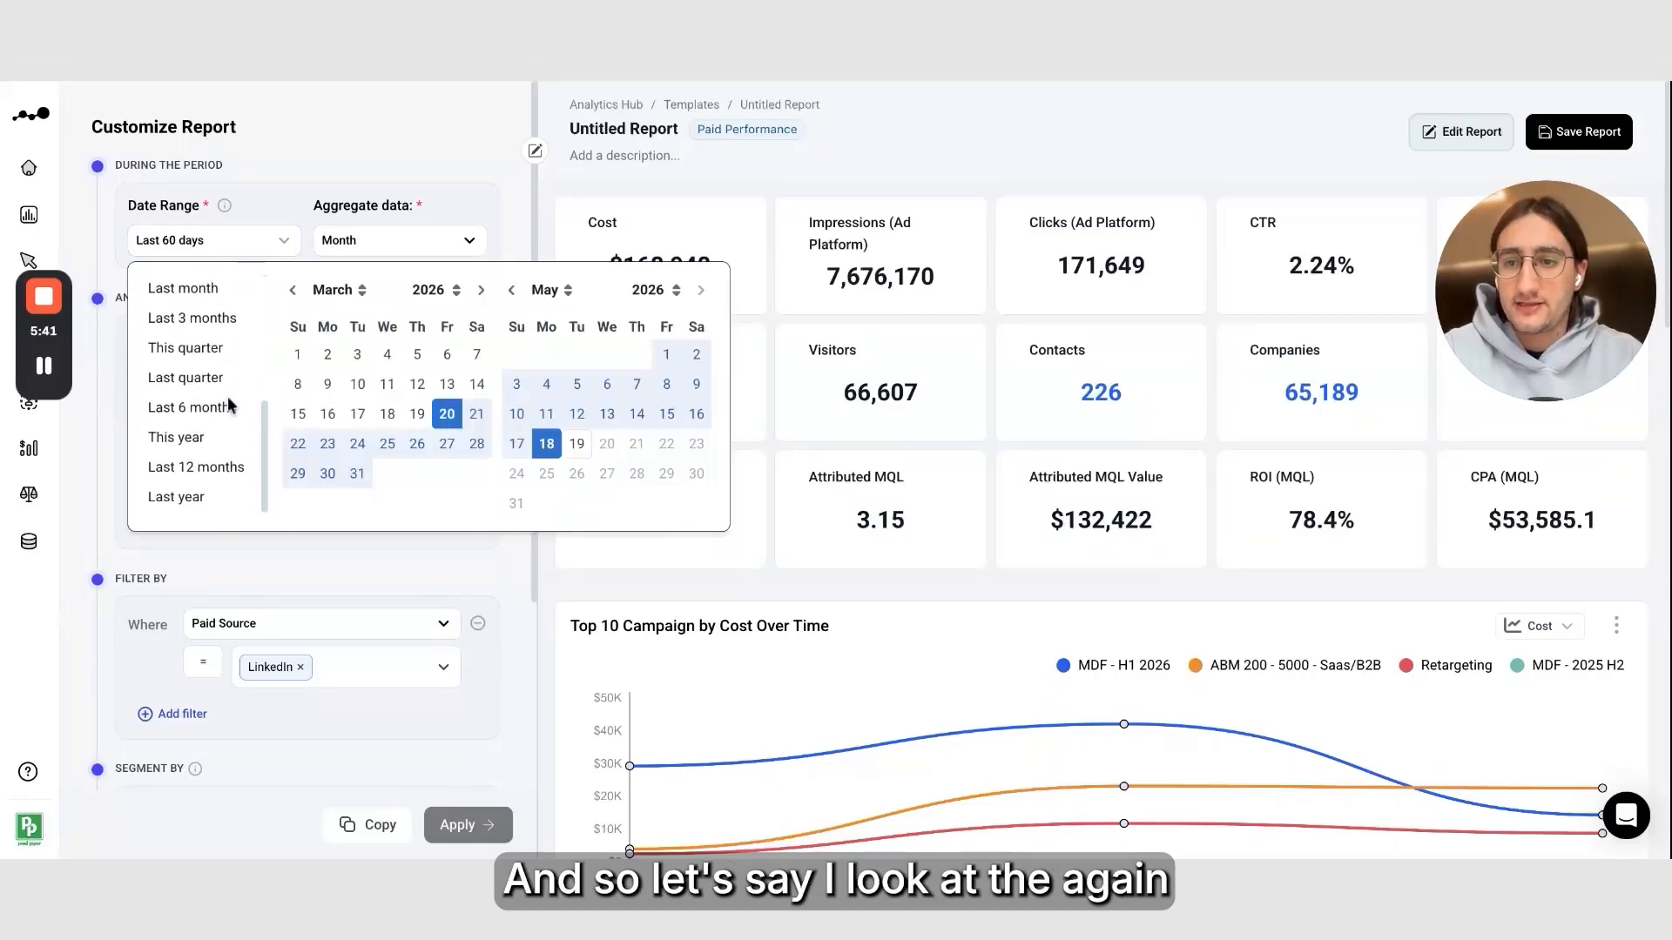
left_click(224, 468)
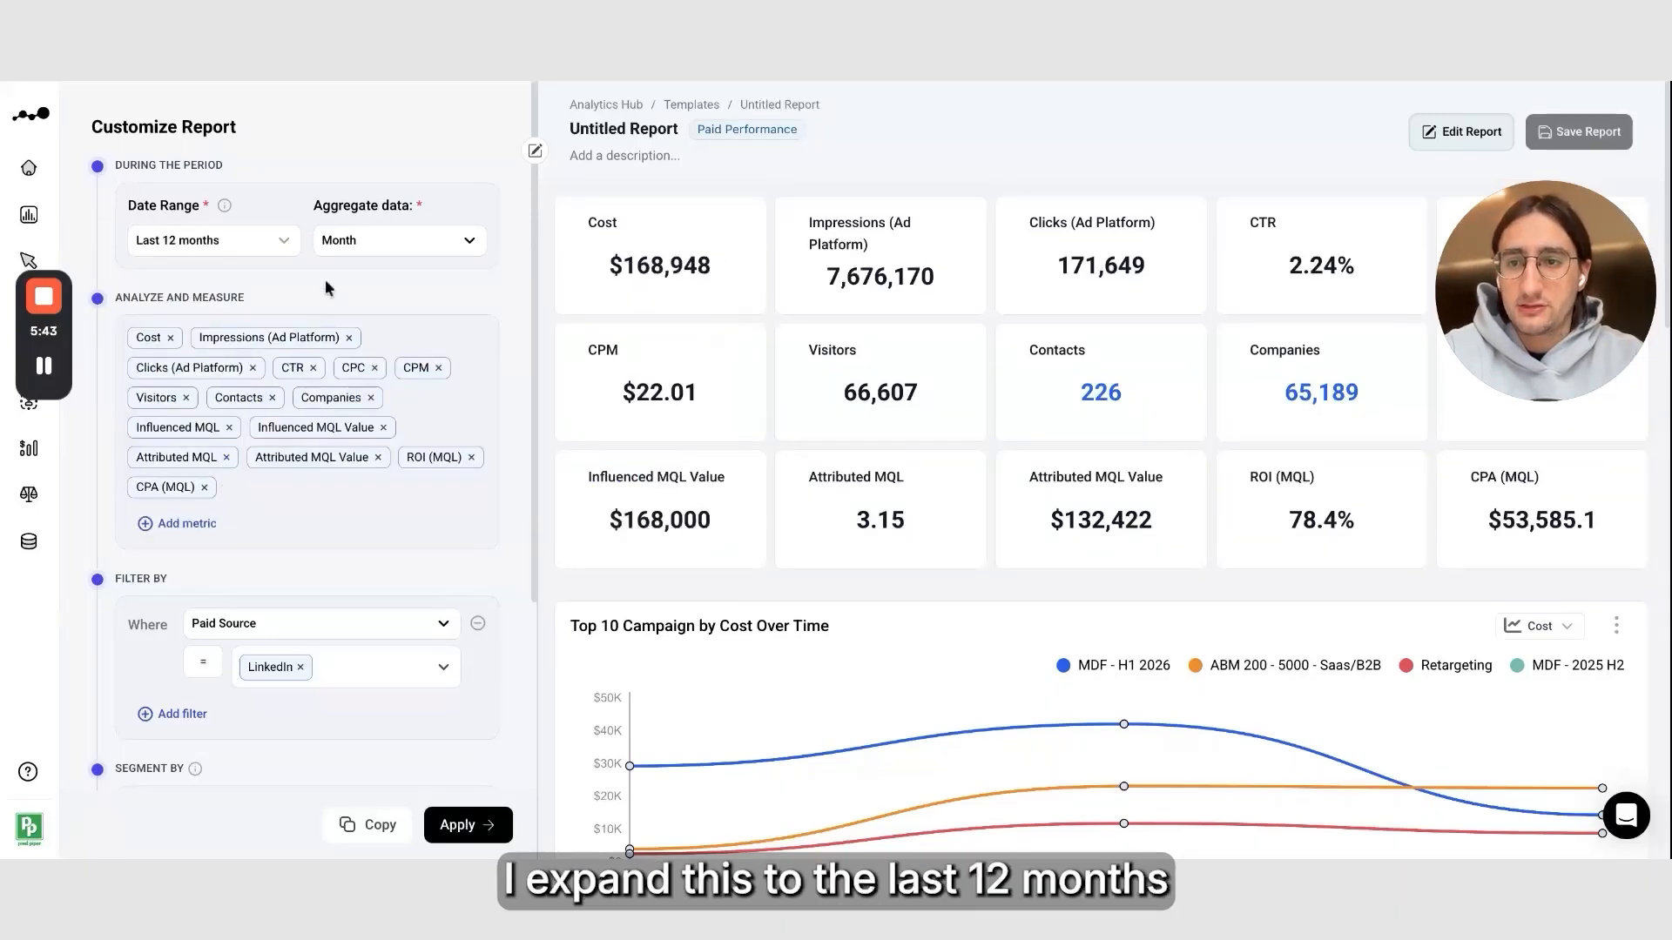
Open the metric picker and deselect every spend and activity metric except Cost
left_click(188, 523)
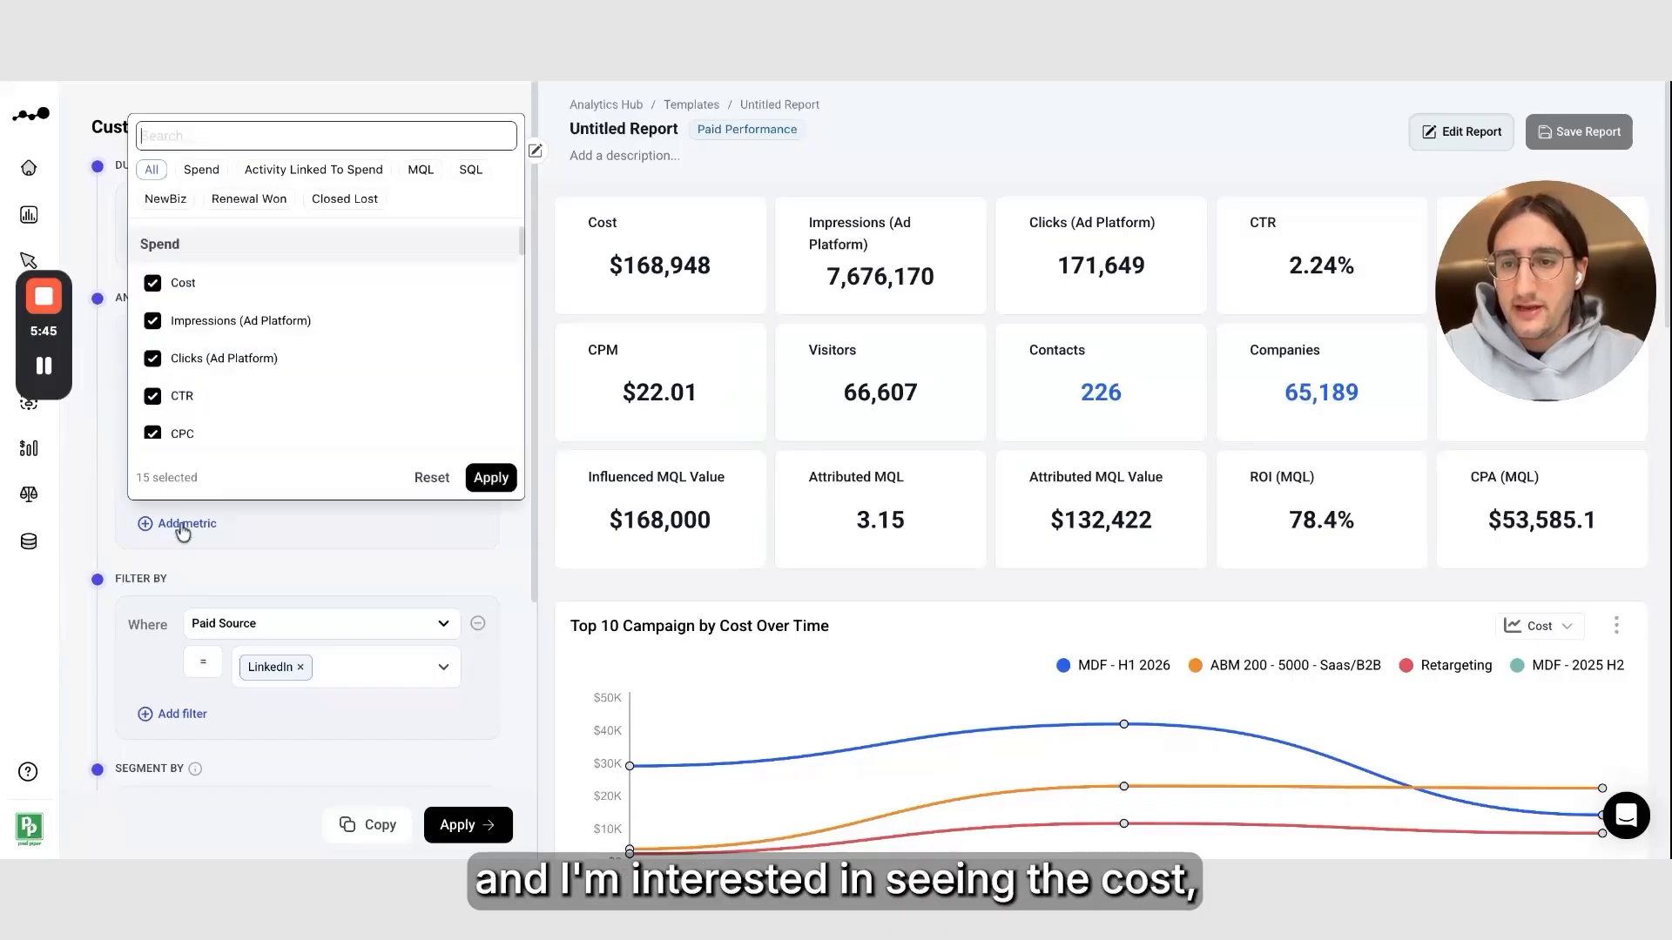
left_click(231, 321)
left_click(228, 358)
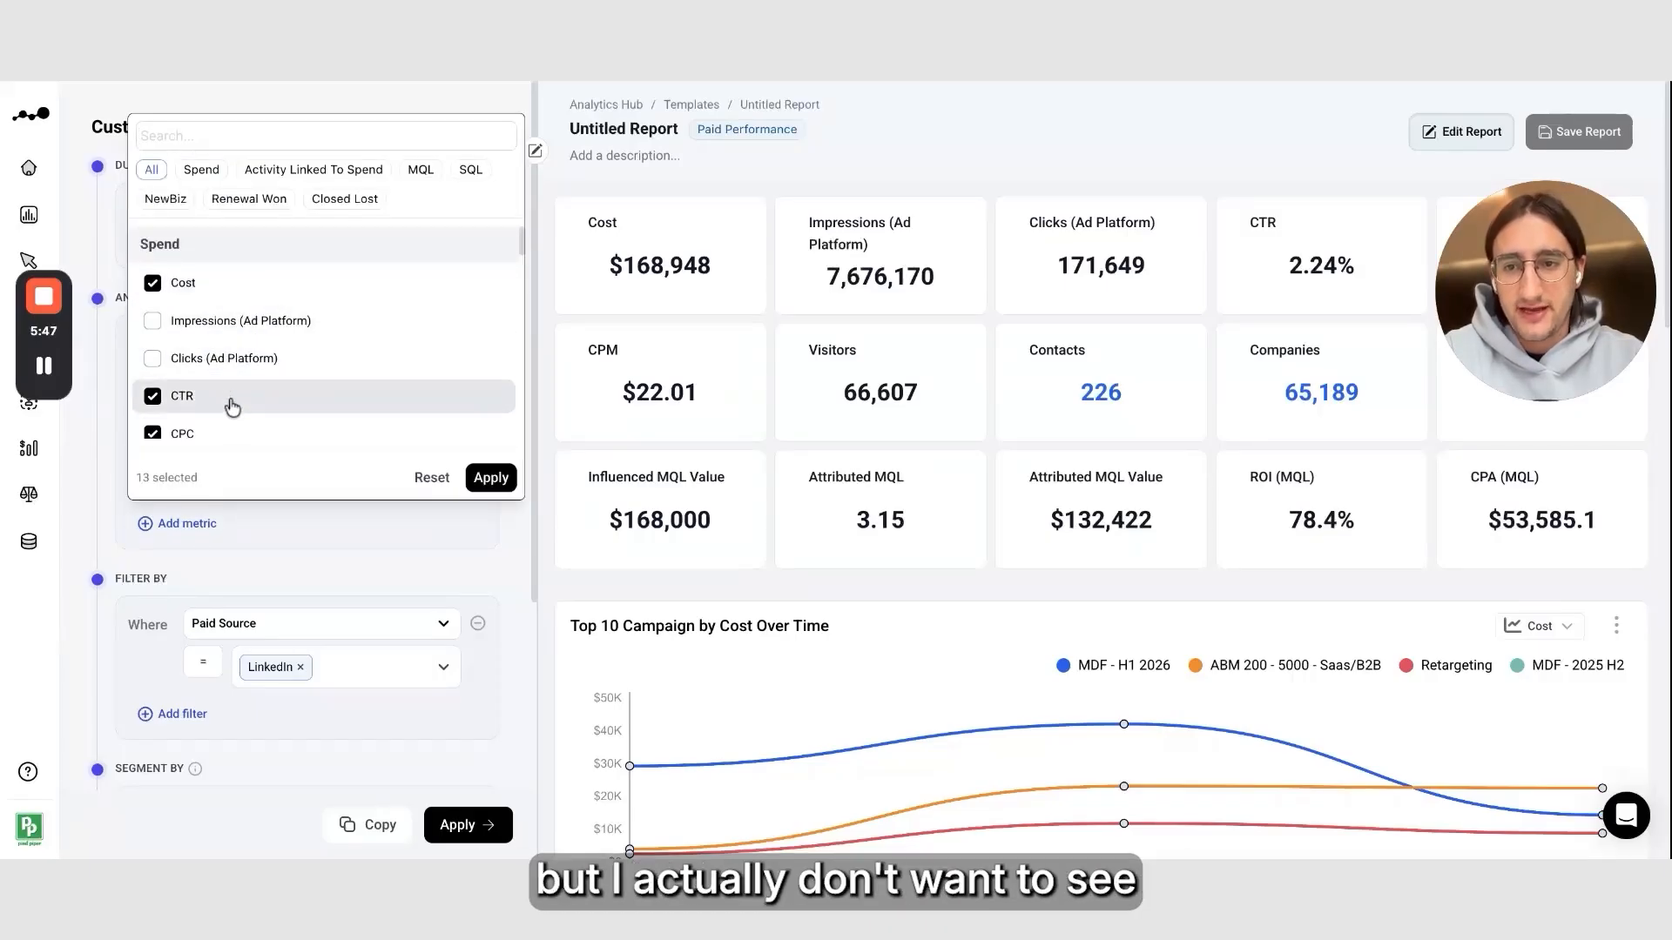
left_click(228, 396)
scroll(230, 400, "down", 1)
left_click(271, 364)
left_click(269, 394)
scroll(270, 393, "down", 2)
left_click(296, 355)
left_click(323, 318)
left_click(343, 281)
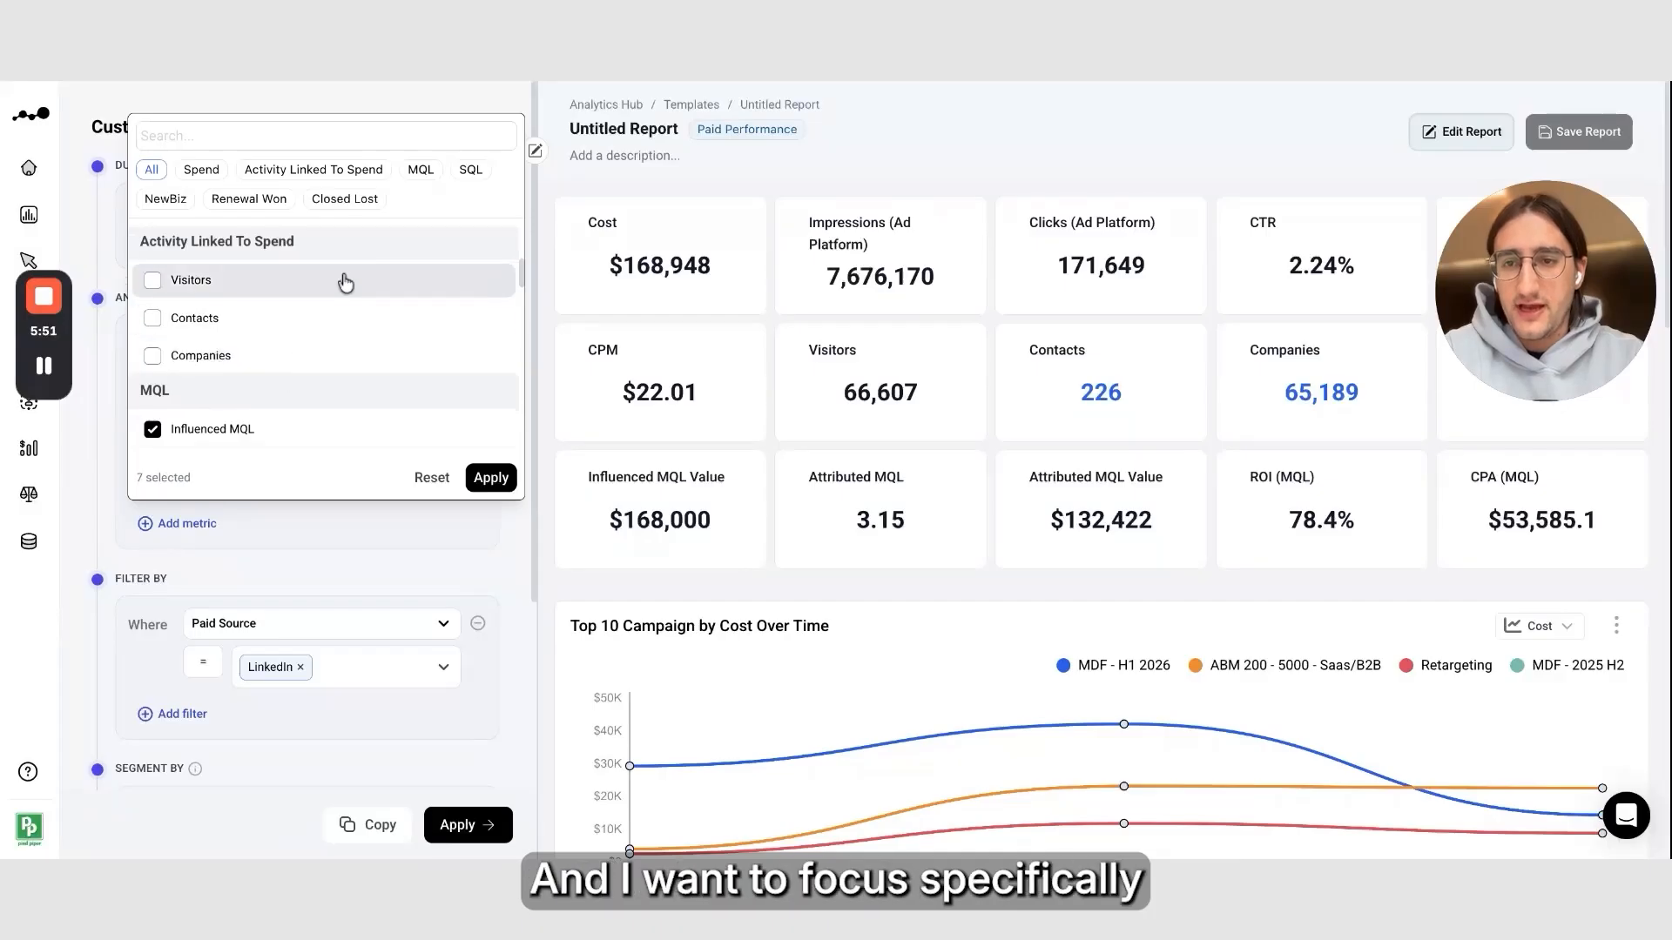
In the MQL metrics, deselect Influenced MQL Value, Attributed MQL Value and CPA (MQL)
left_click(421, 170)
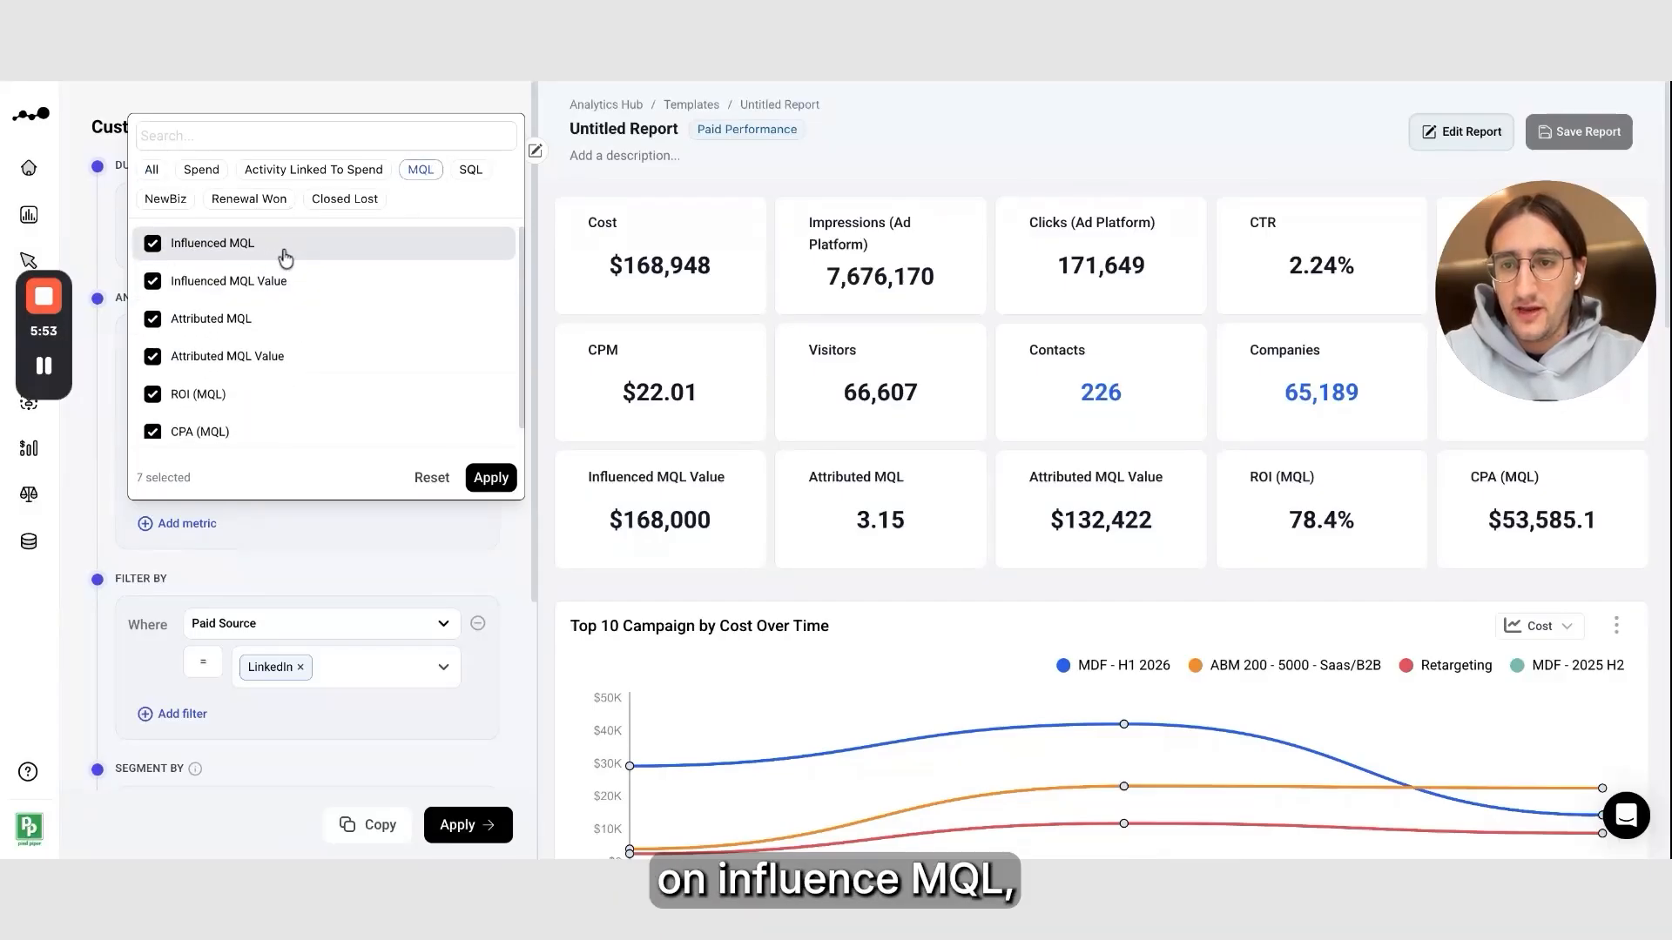
left_click(327, 283)
left_click(327, 357)
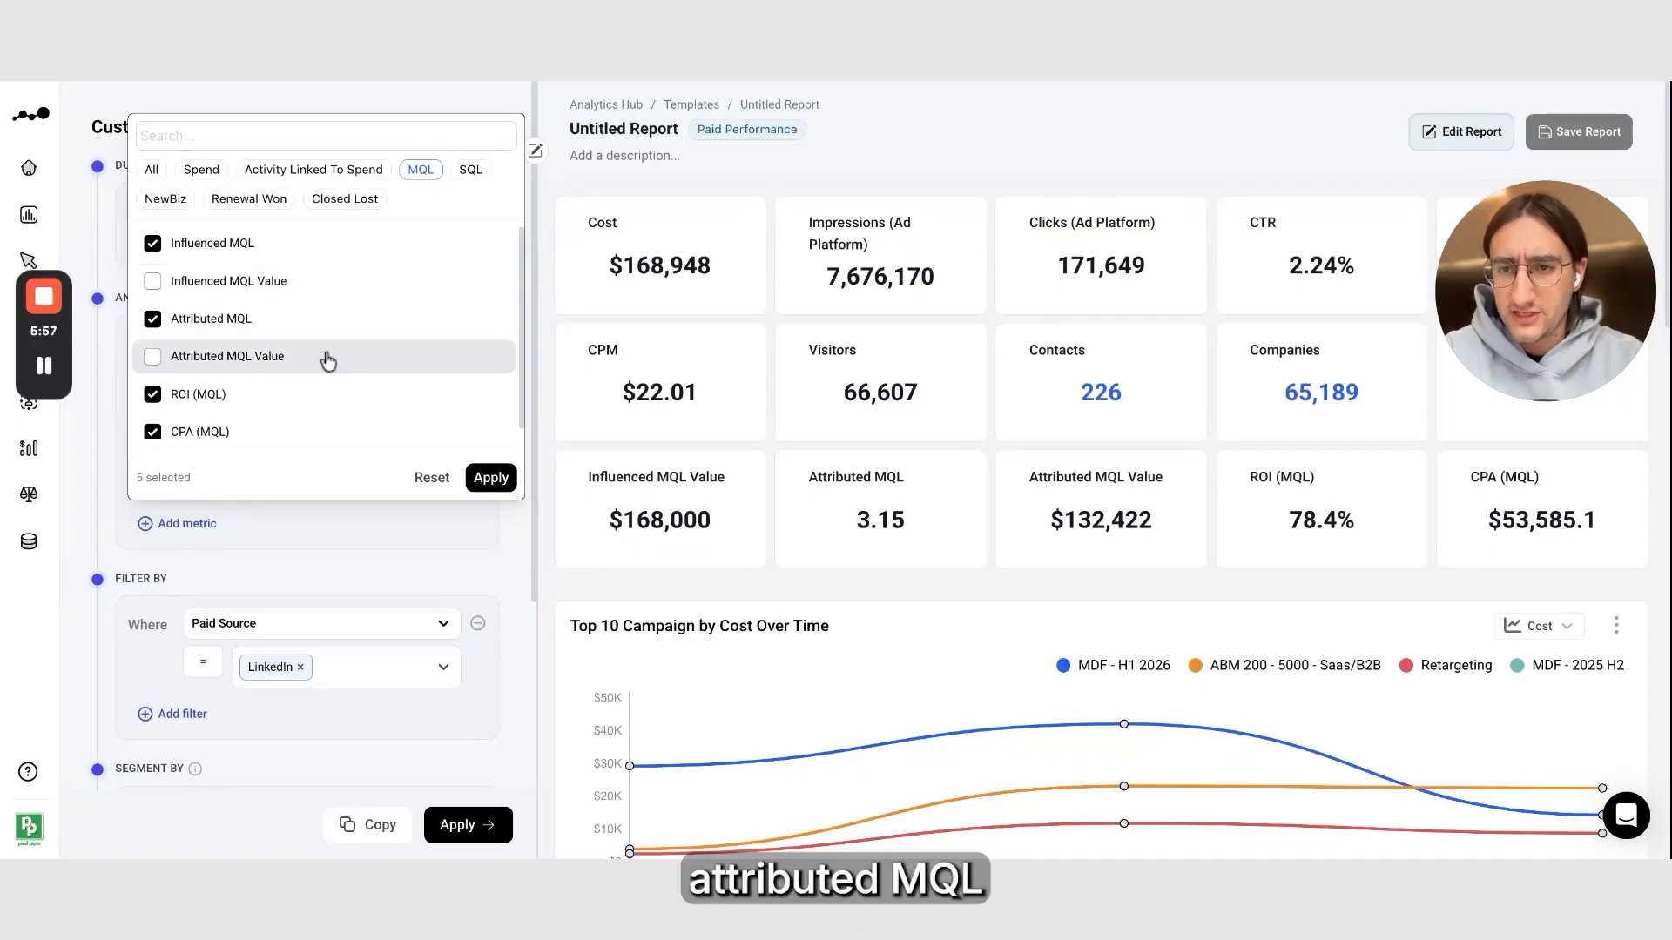
left_click(328, 431)
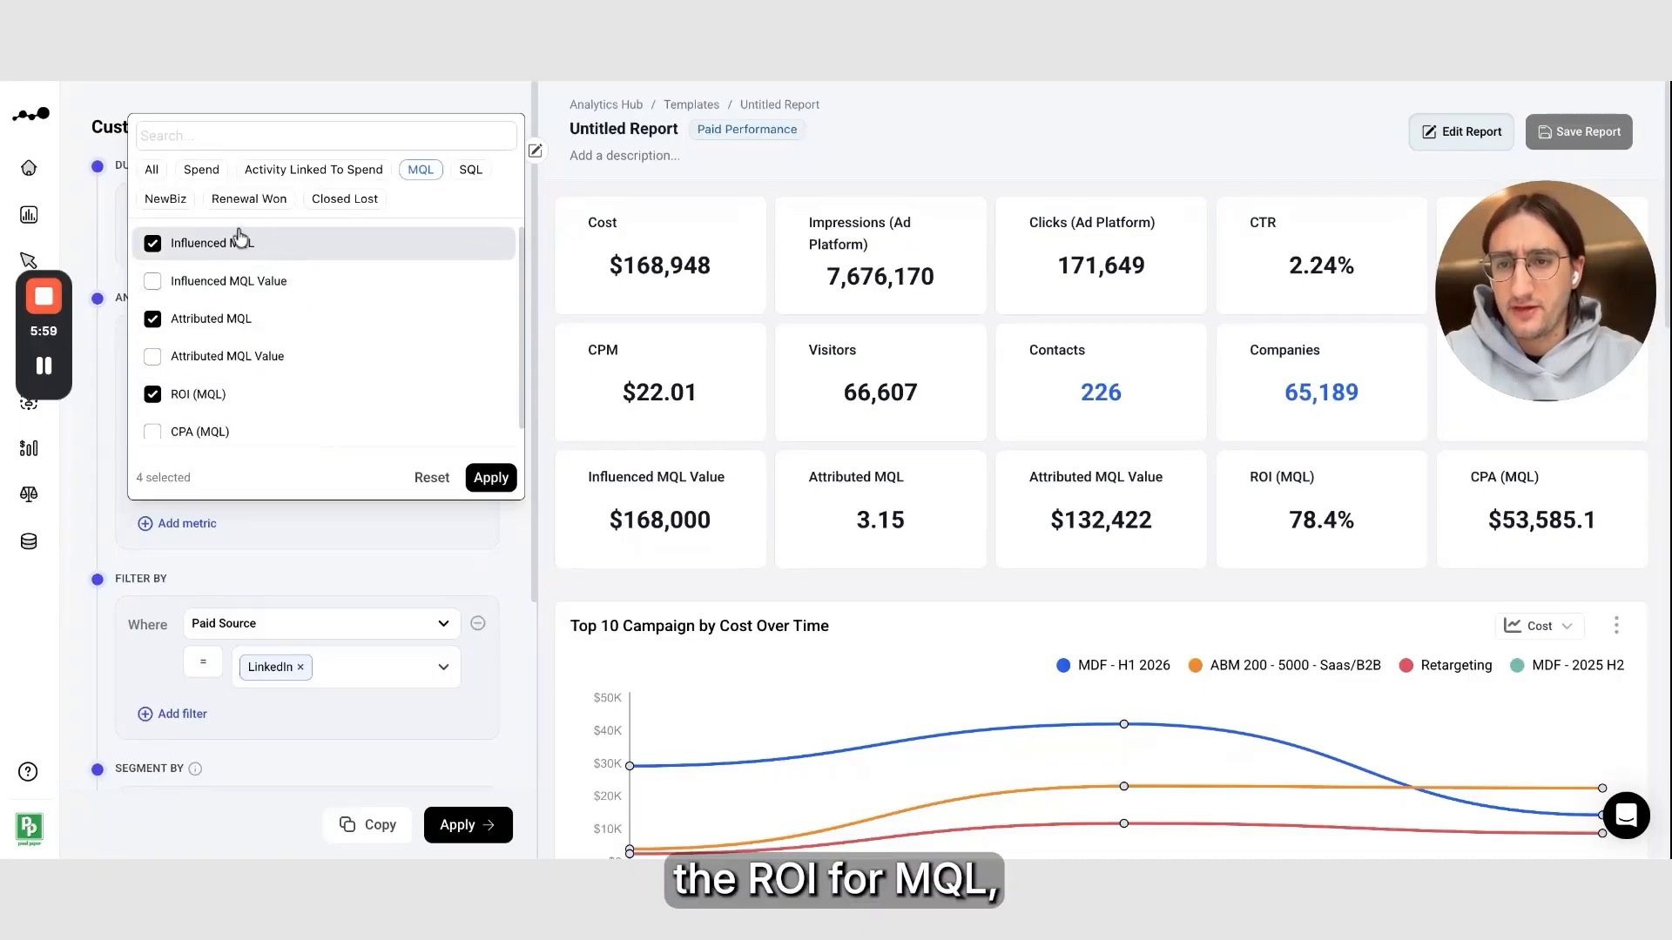
Add the Influenced SQL, Attributed SQL and ROI (SQL) metrics
left_click(463, 174)
left_click(392, 243)
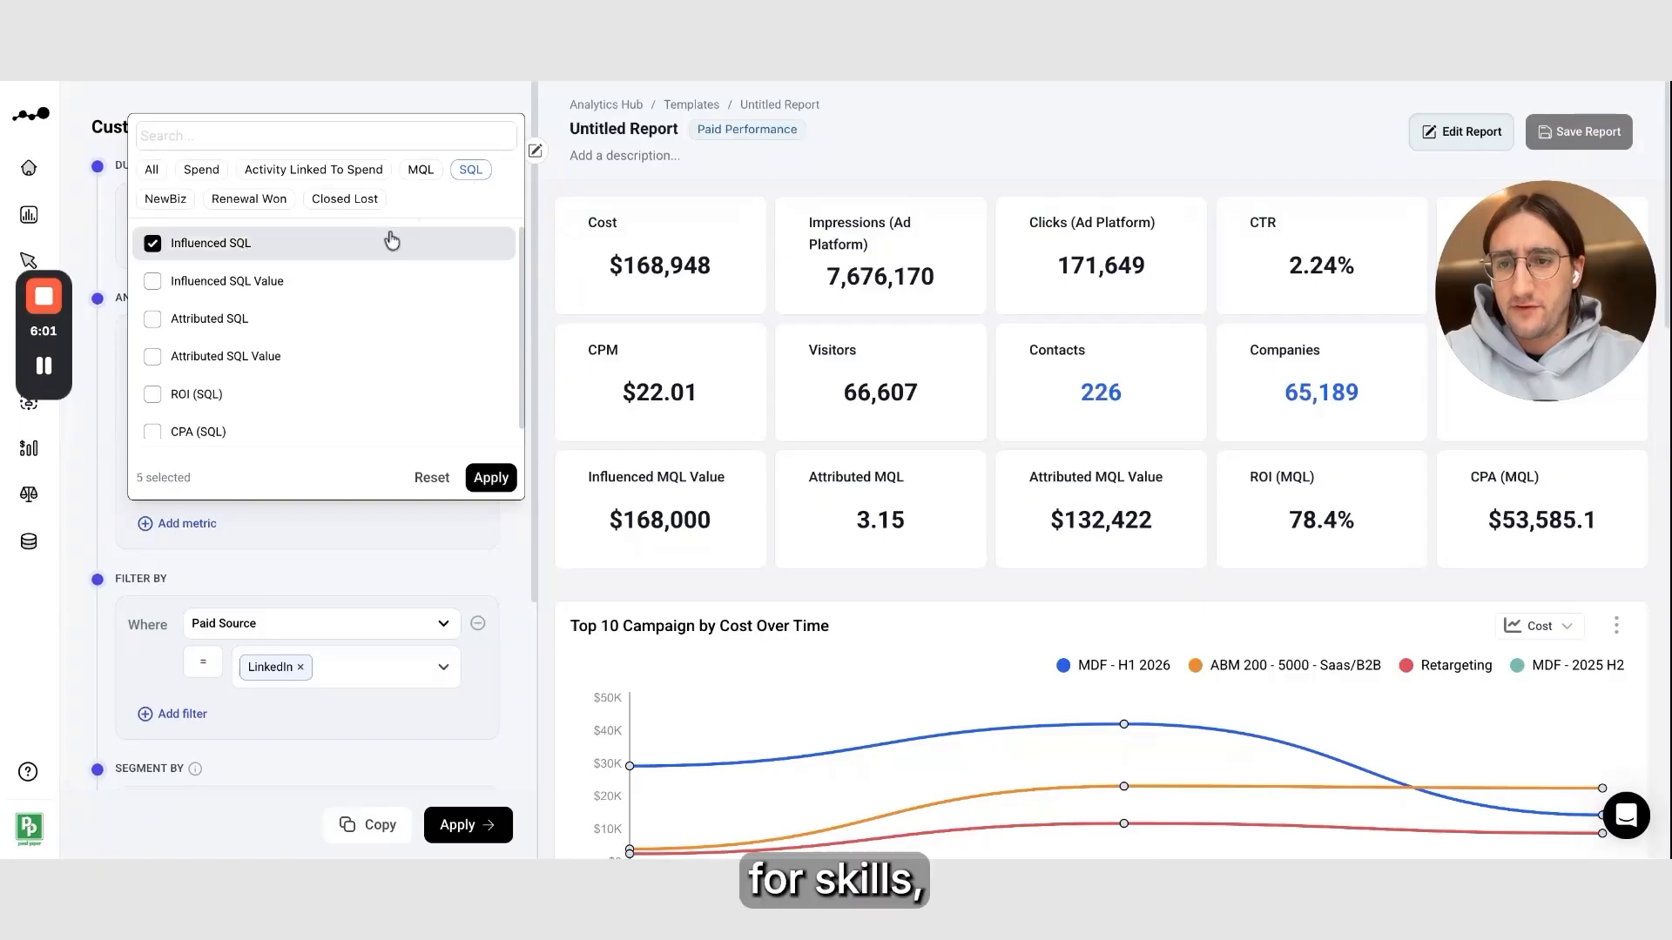
left_click(376, 324)
left_click(364, 393)
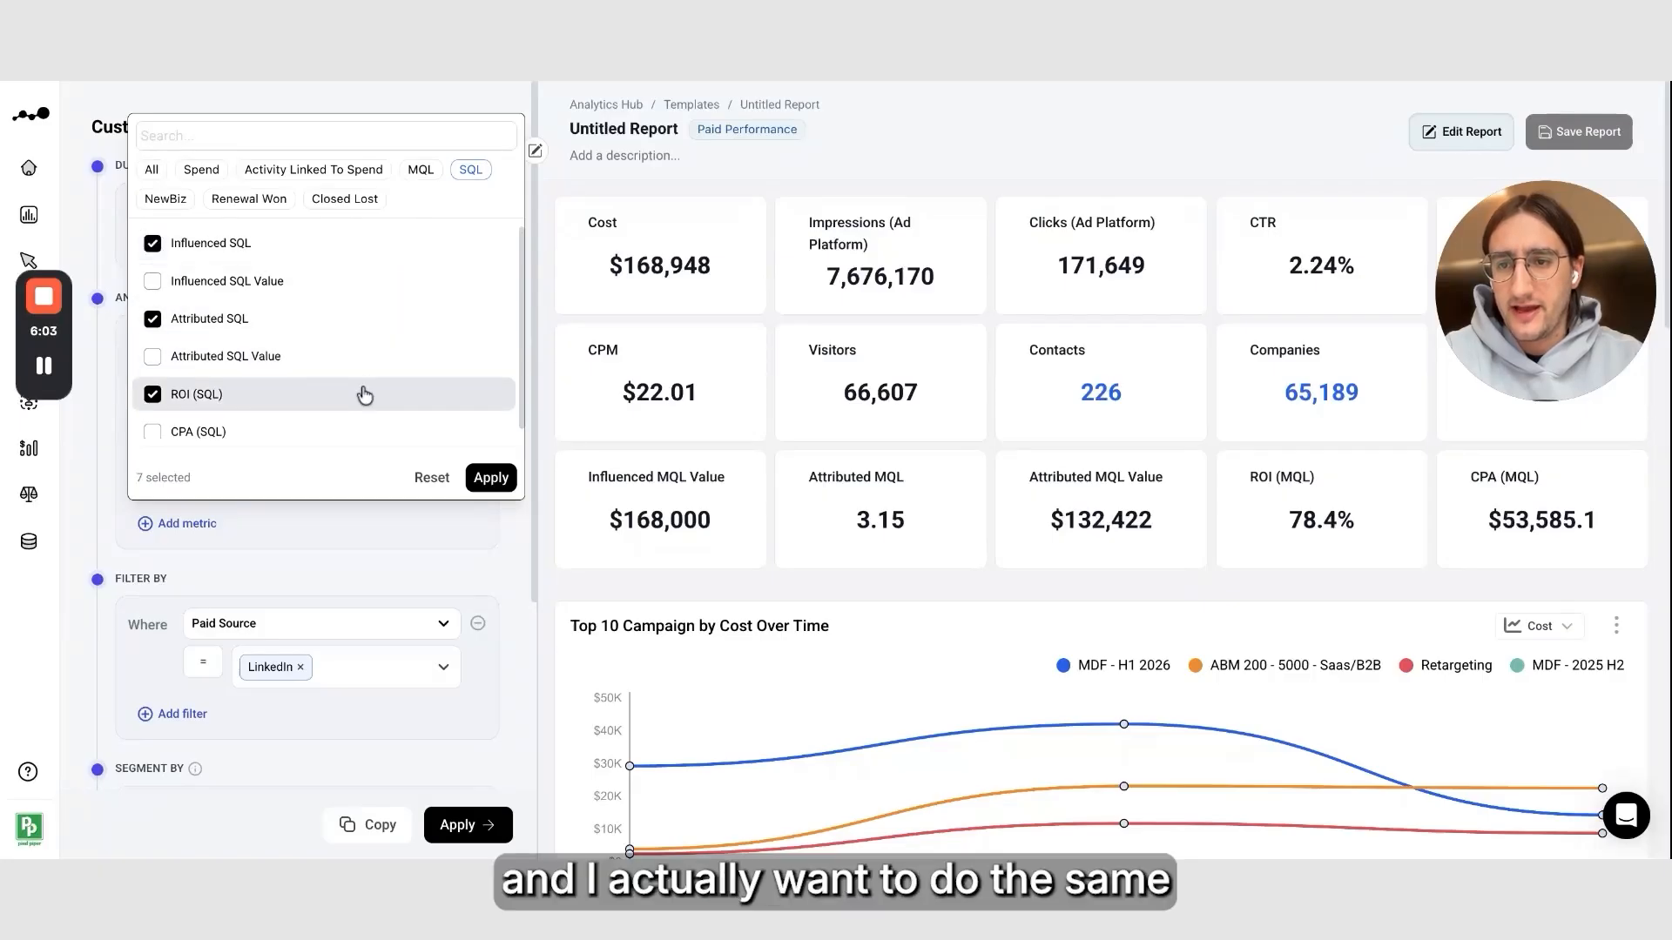
Add the Influenced NewBiz, Attributed NewBiz and ROI (NewBiz) metrics and apply the metric selection
left_click(180, 204)
left_click(246, 242)
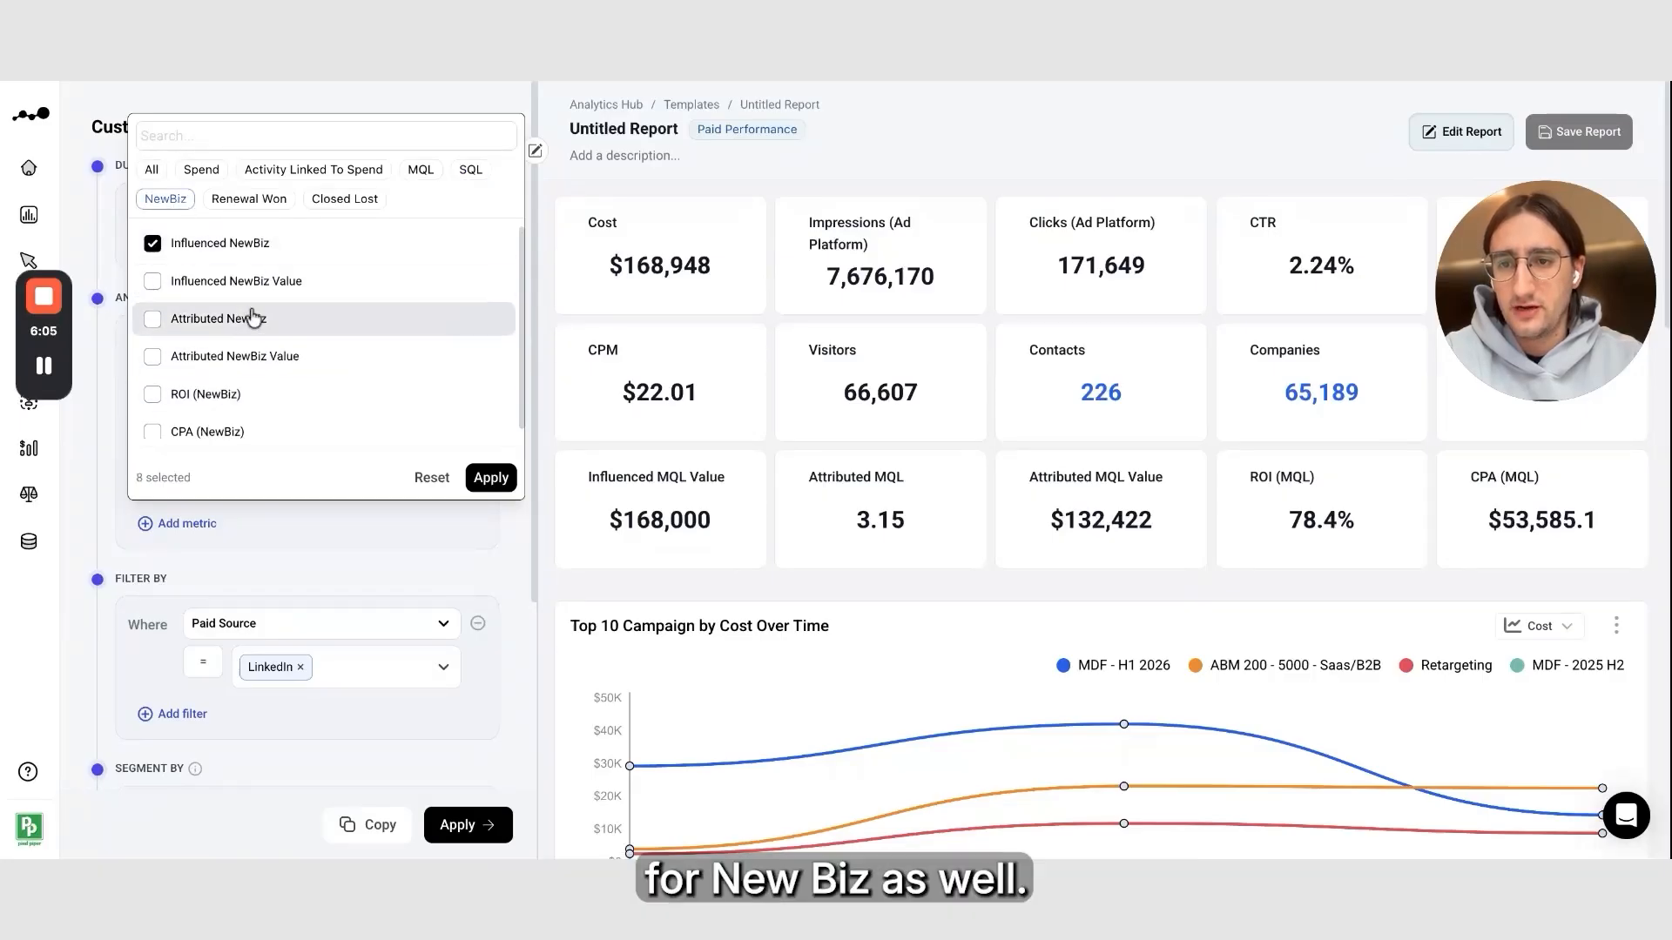
left_click(249, 320)
left_click(248, 399)
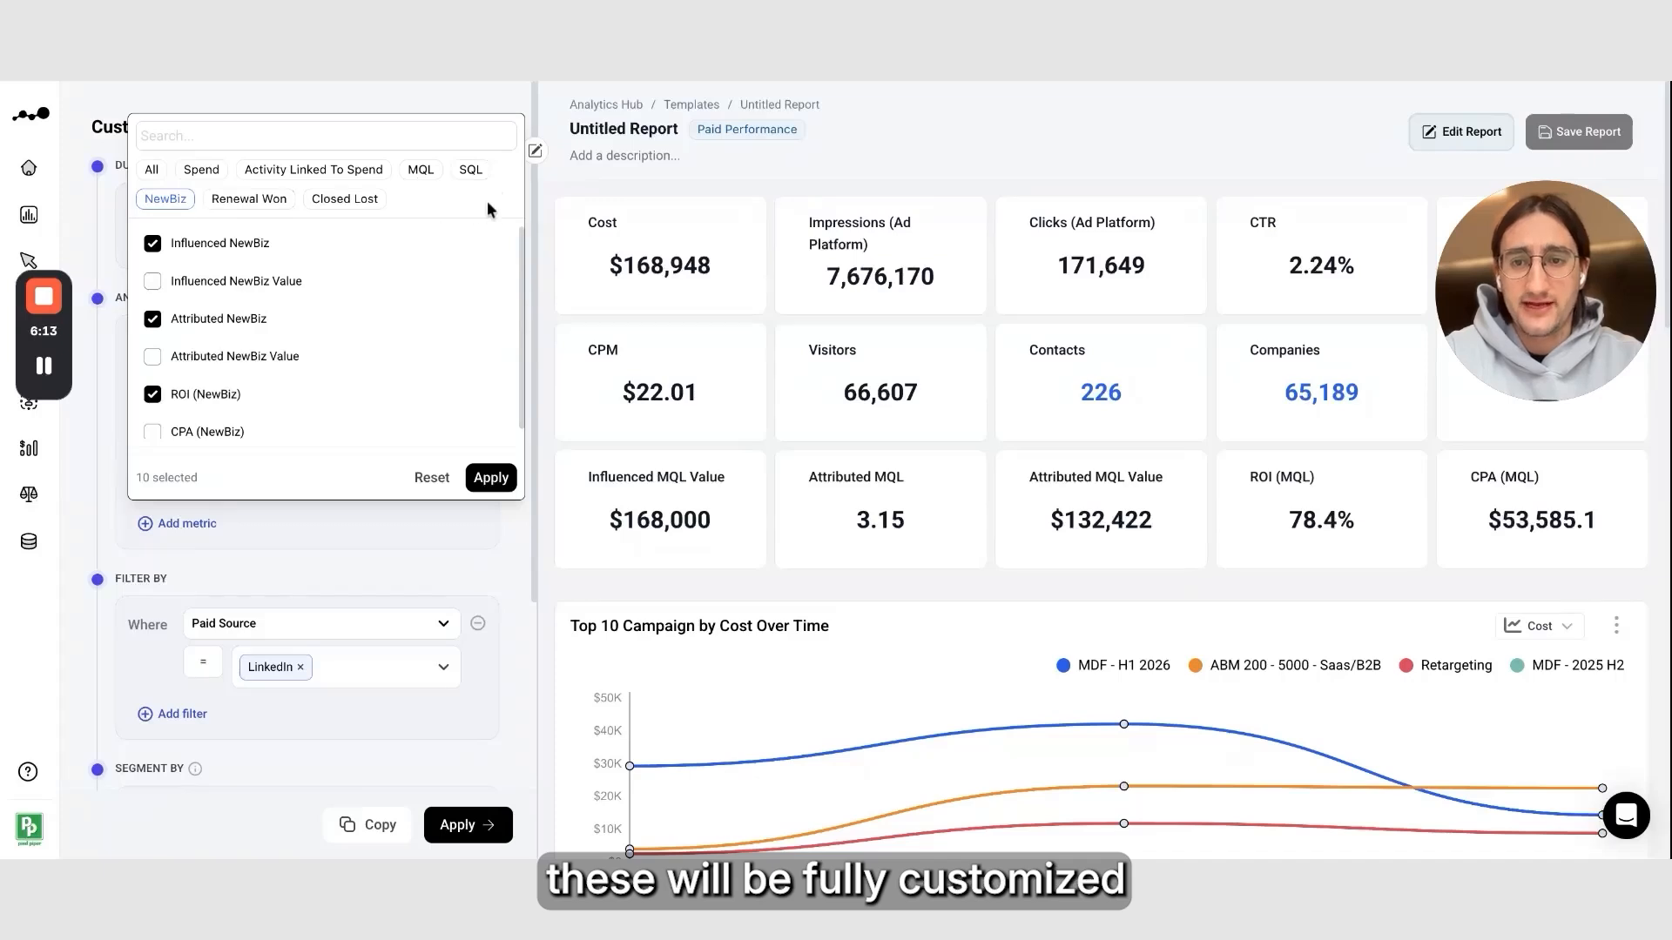
left_click(491, 477)
Review the attribution model options, keep Data-Driven, and run the report with the new metrics
scroll(399, 479, "down", 3)
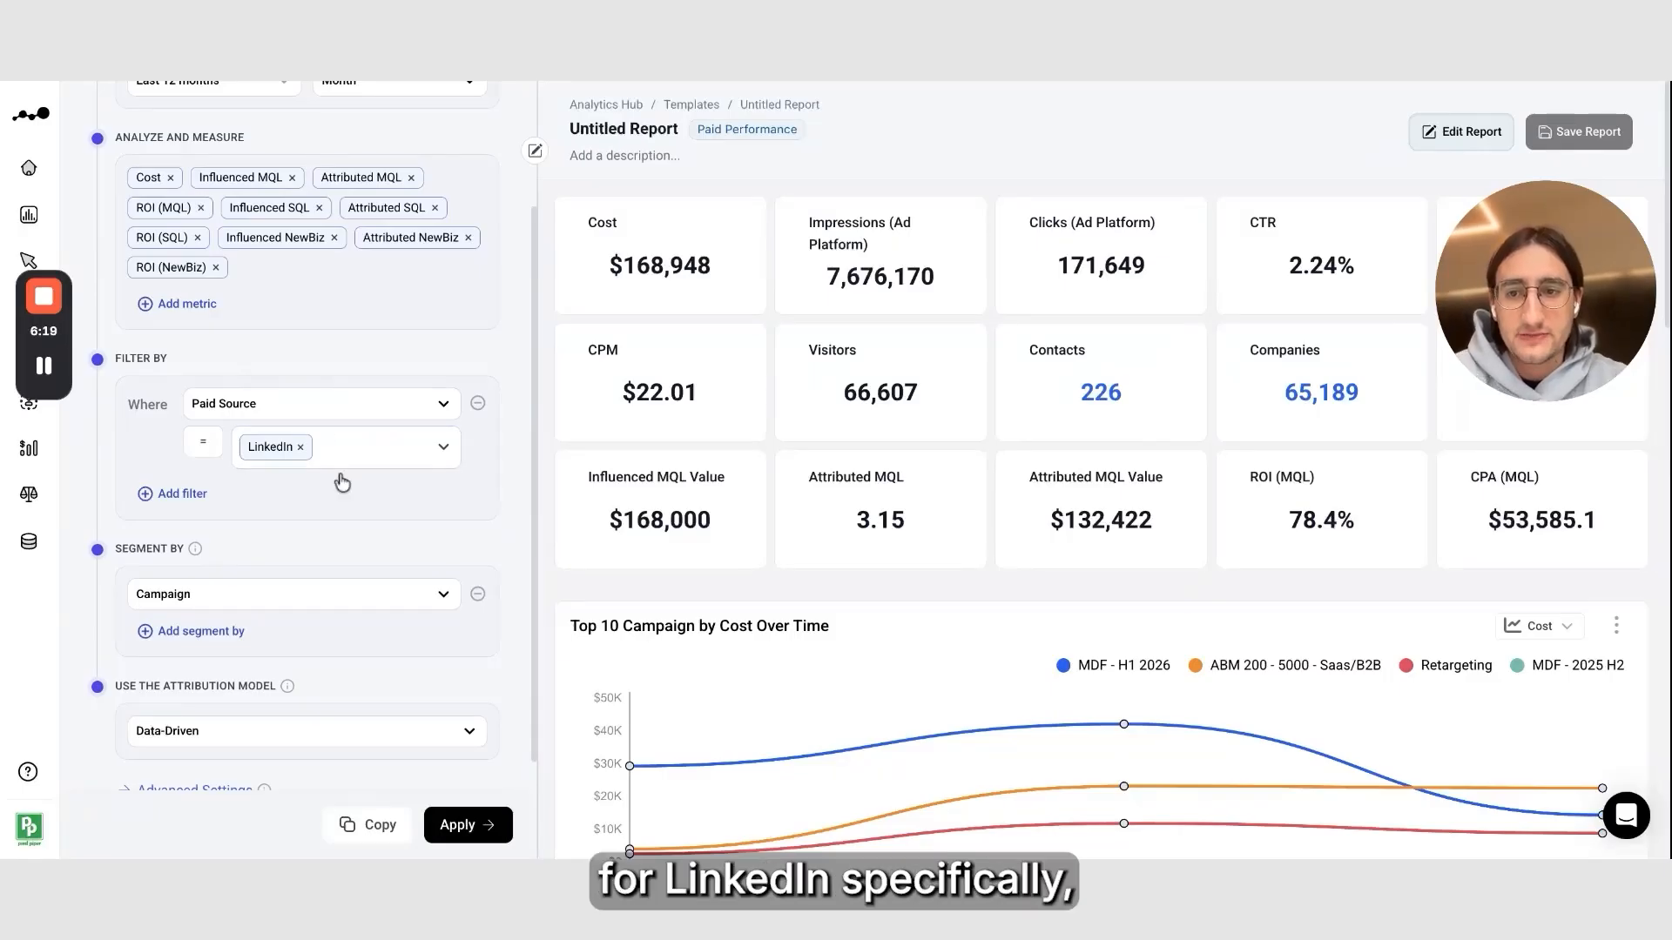
scroll(348, 514, "down", 1)
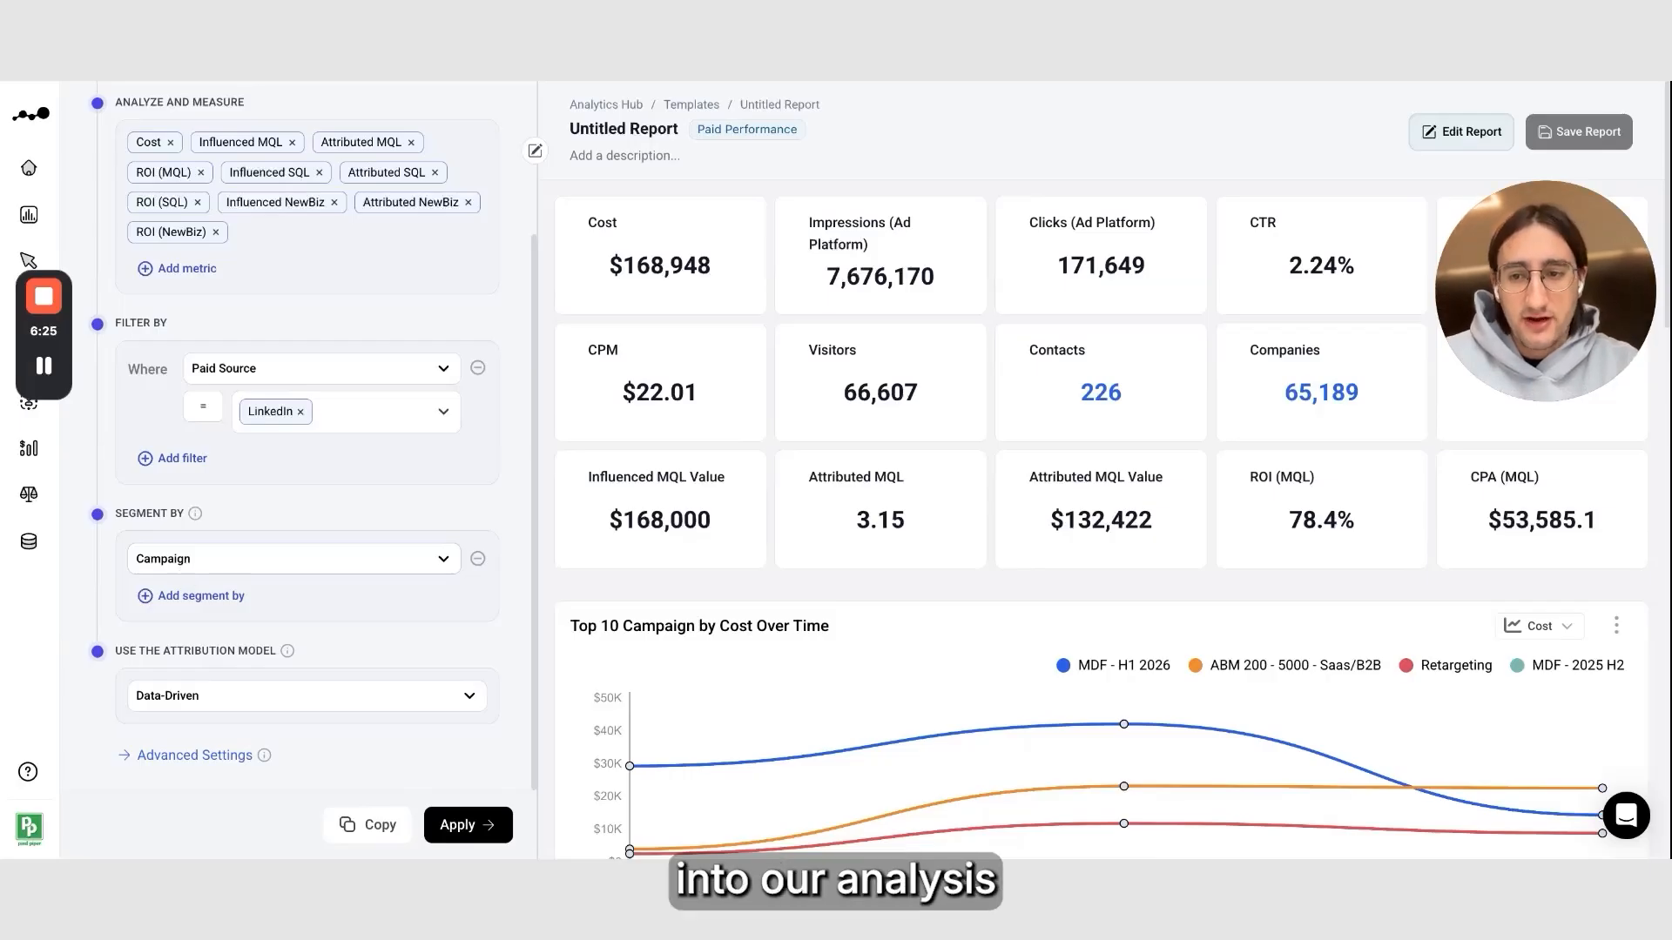
left_click(237, 699)
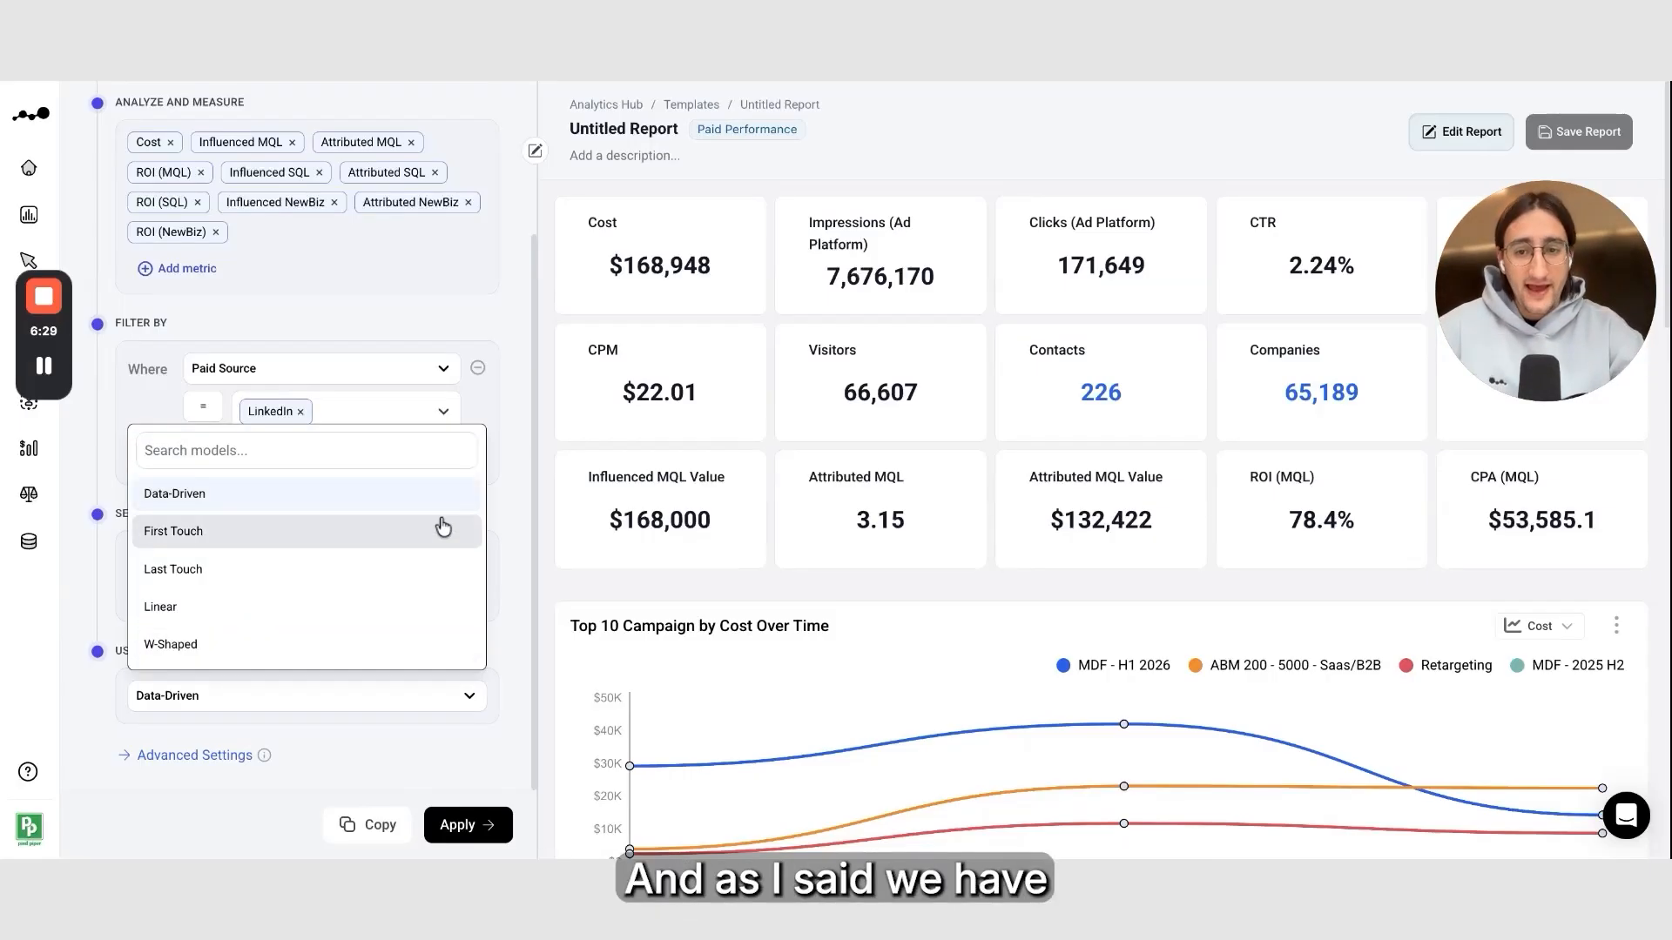
left_click(509, 514)
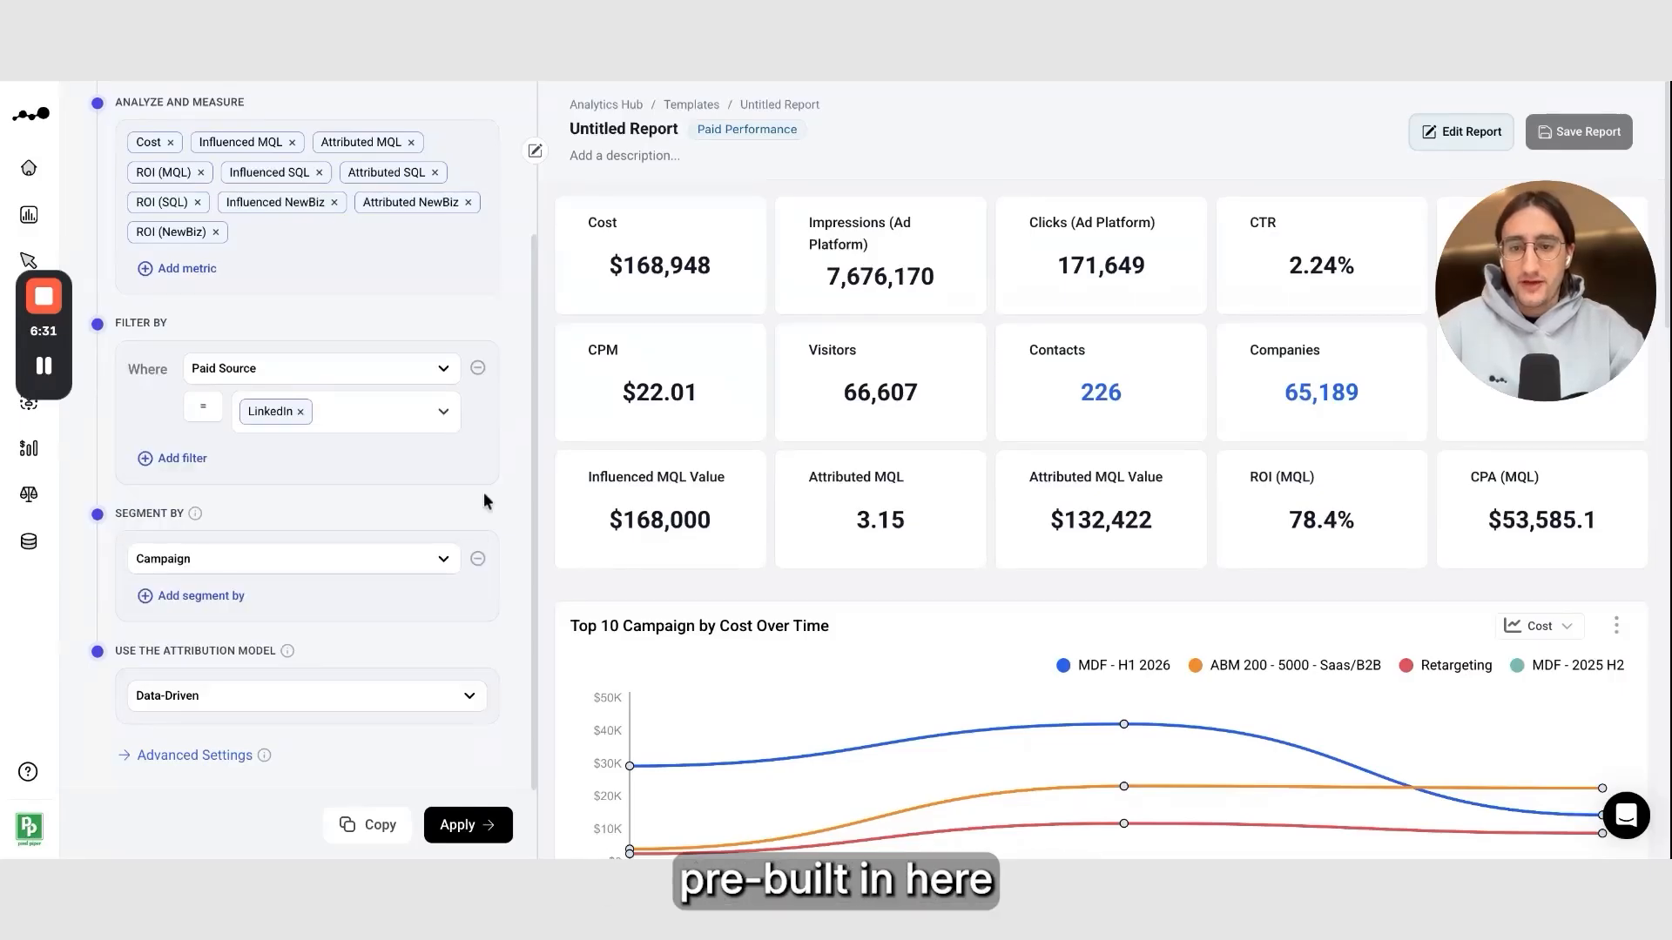
left_click(483, 825)
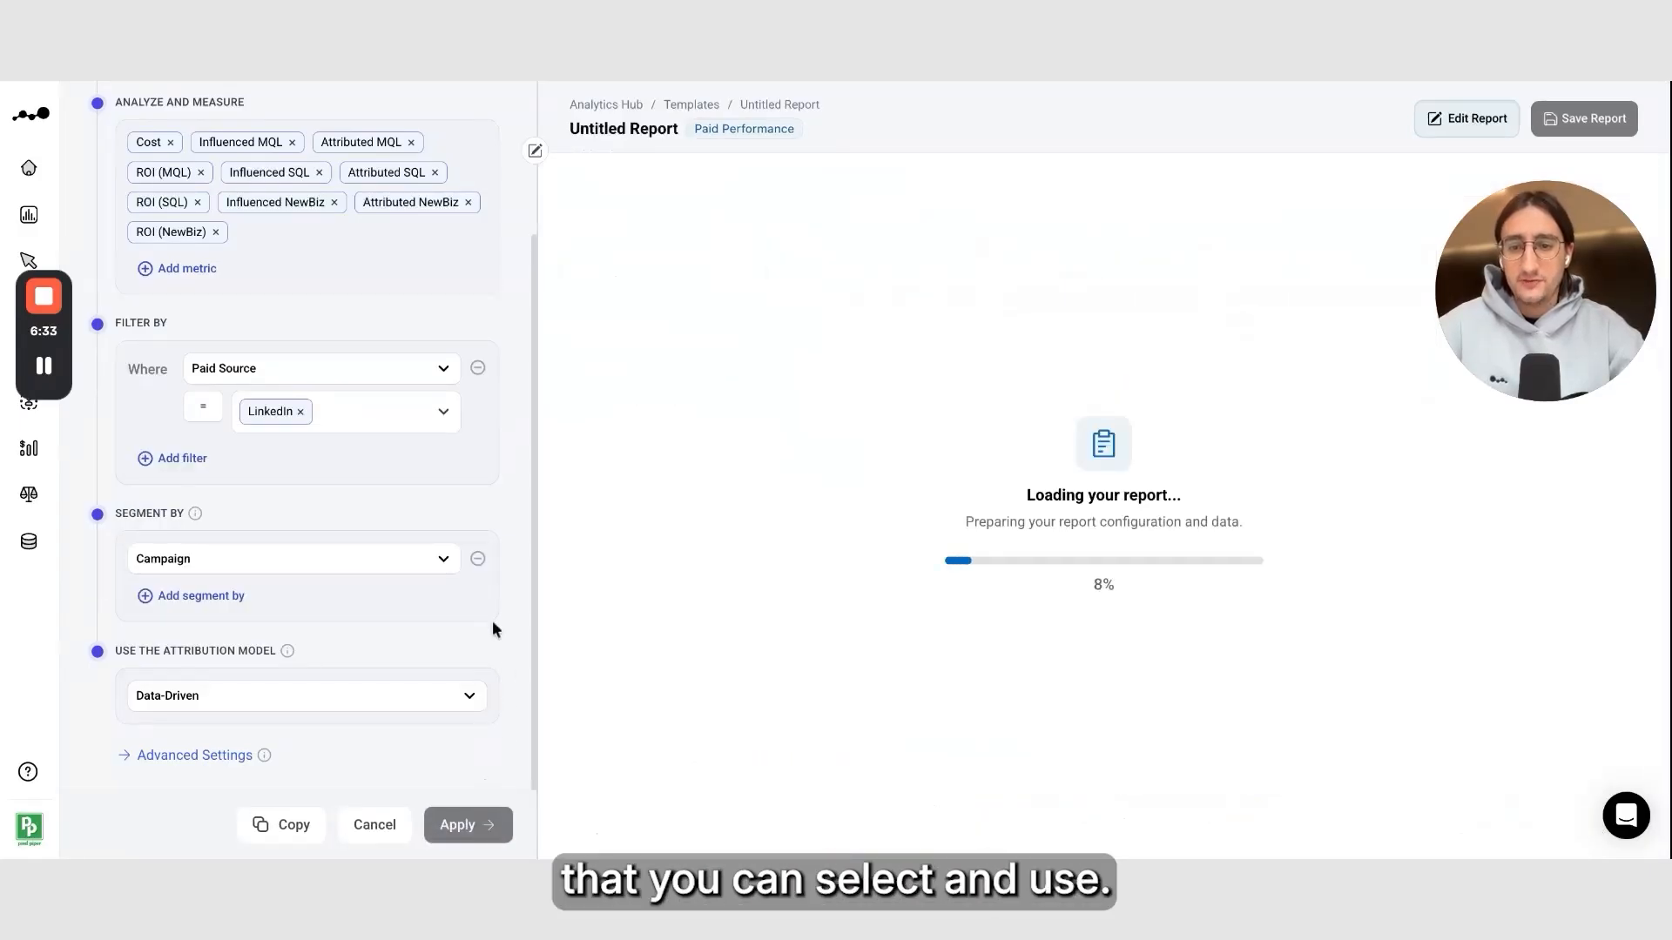
Collapse the customization panel and move the ROI (NewBiz) card to second place among the metric cards
scroll(493, 620, "up", 1)
scroll(494, 621, "up", 1)
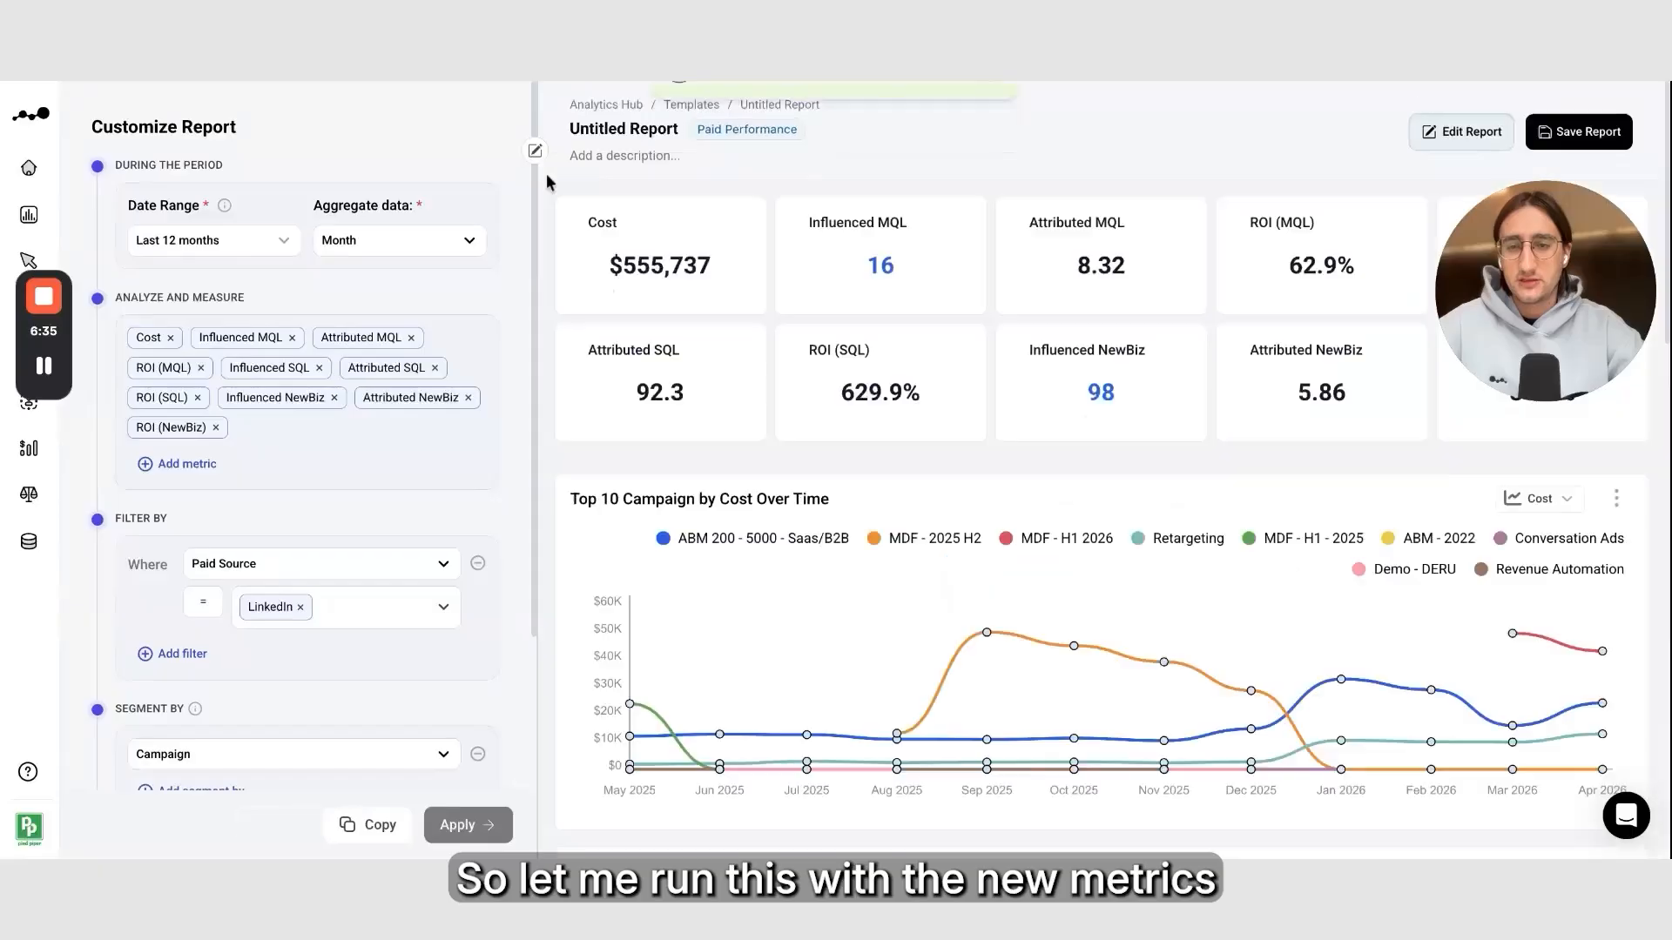
left_click(534, 153)
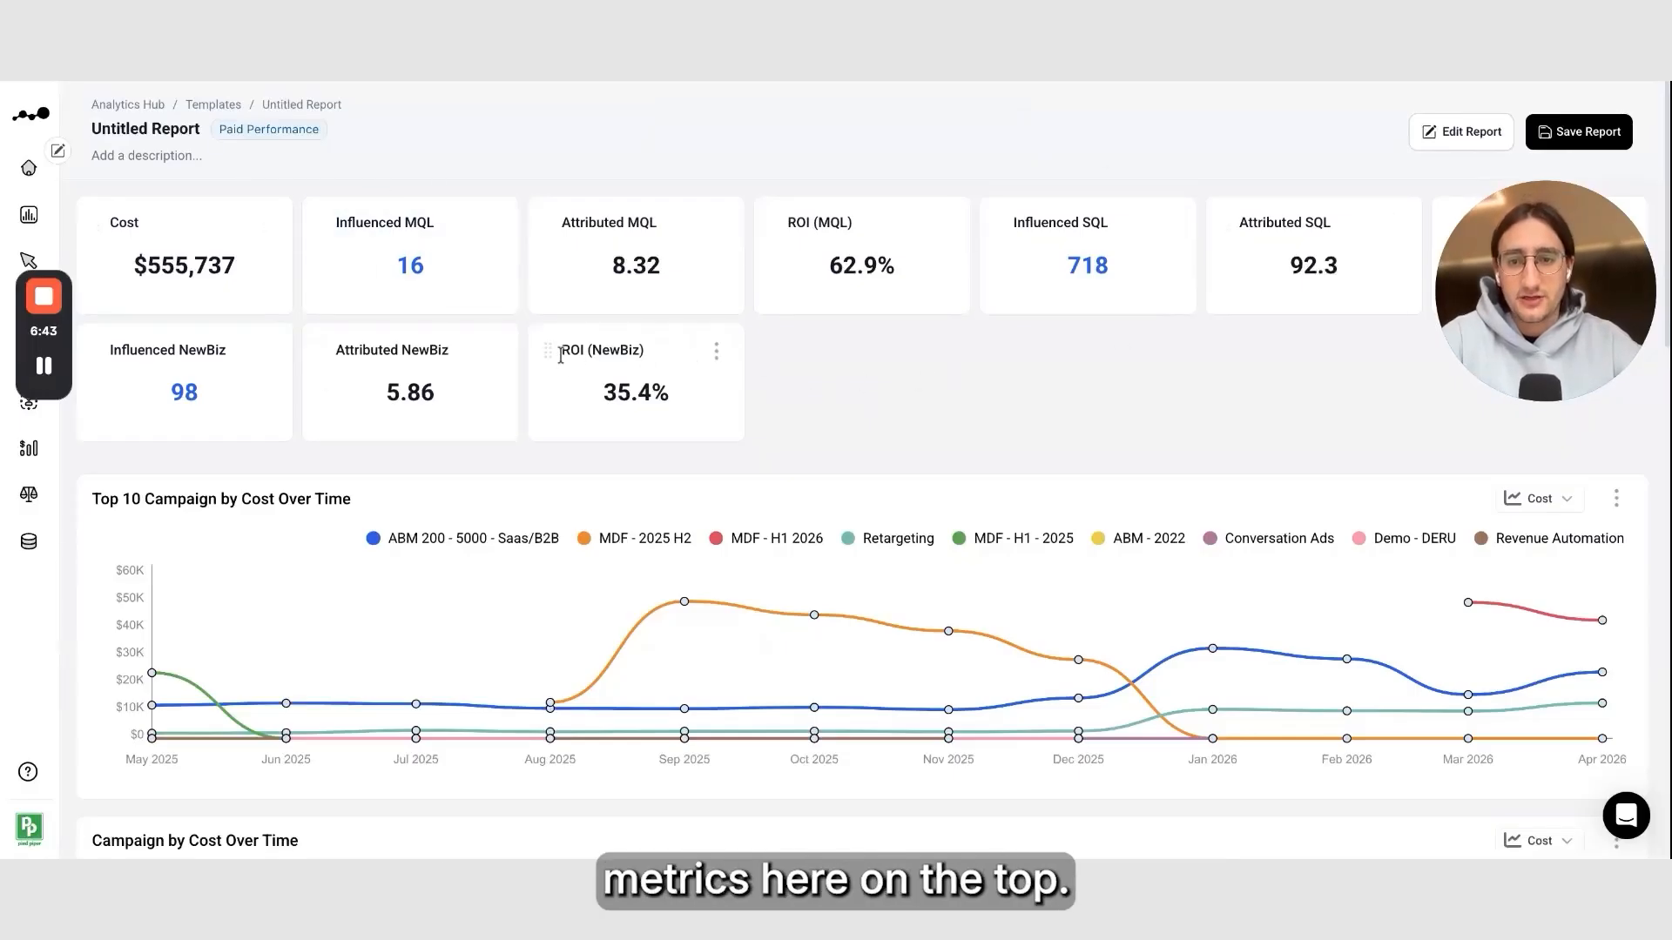
left_click_drag(548, 351, 322, 222)
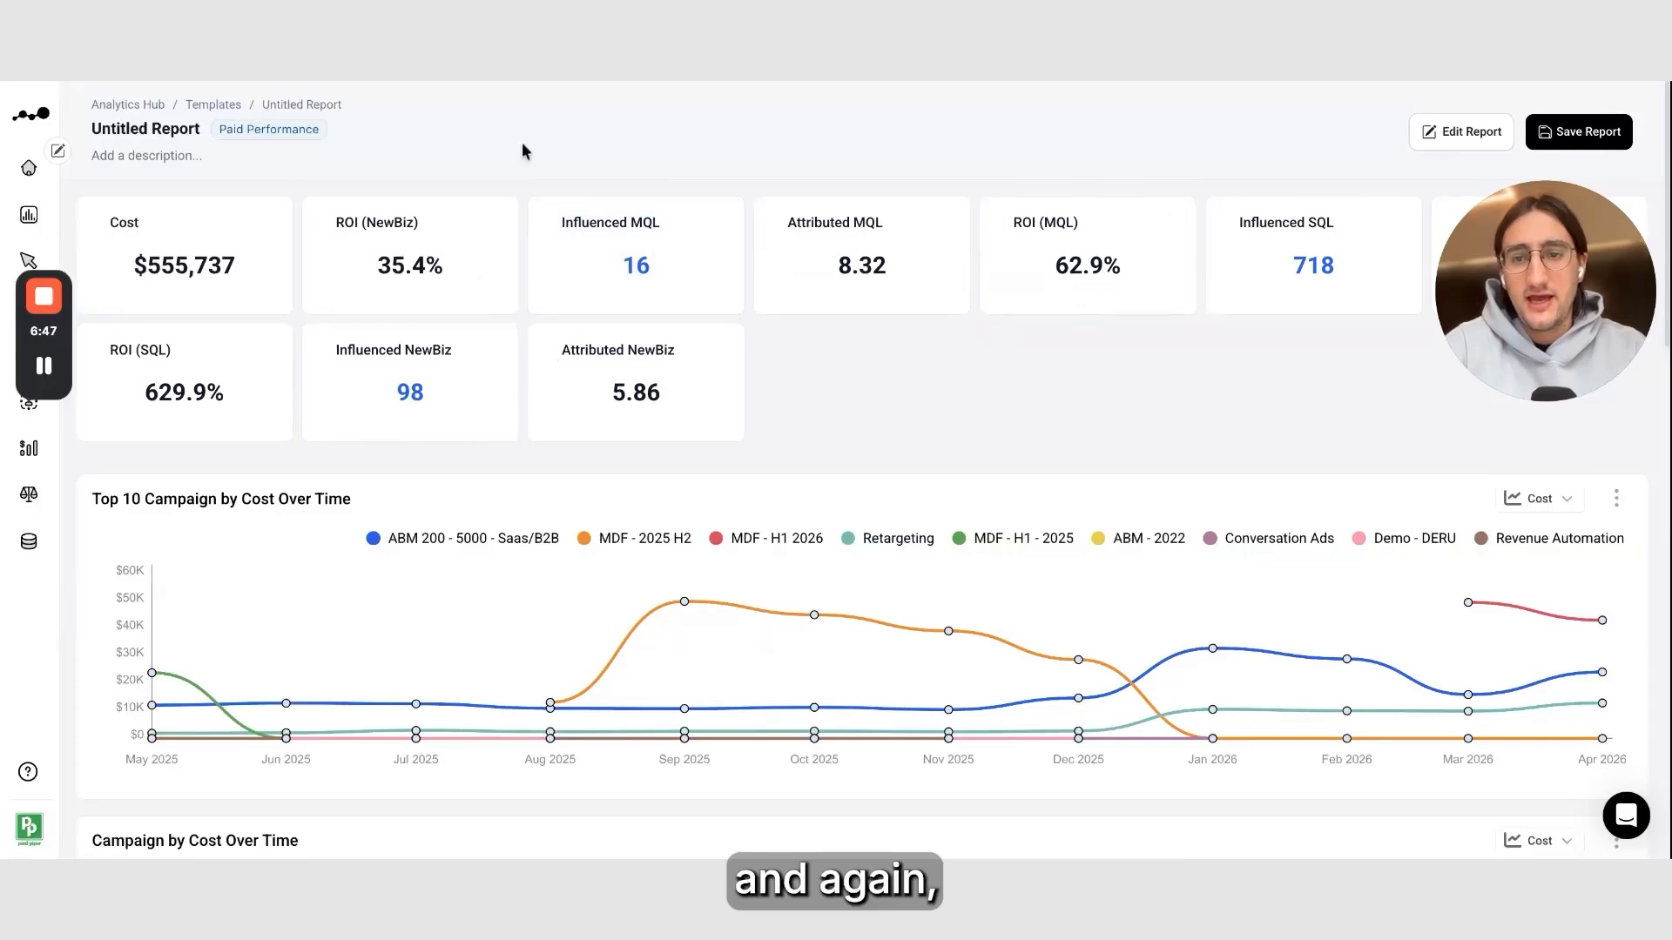
Open the Influenced NewBiz company list and close it again
left_click(413, 398)
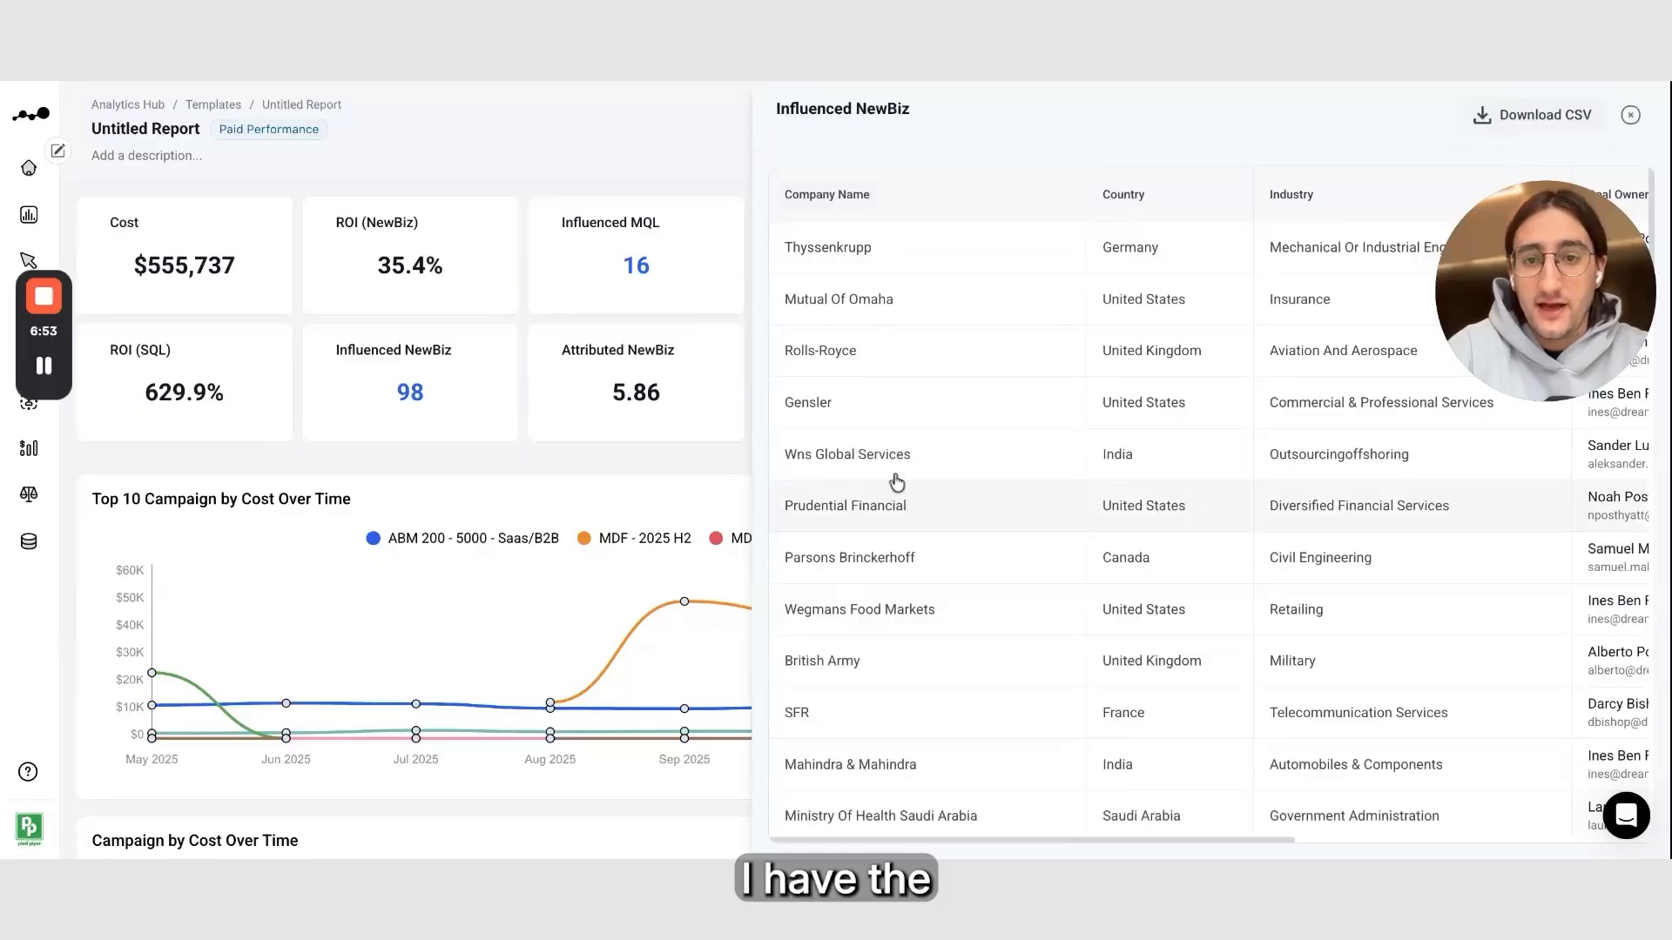
left_click(684, 161)
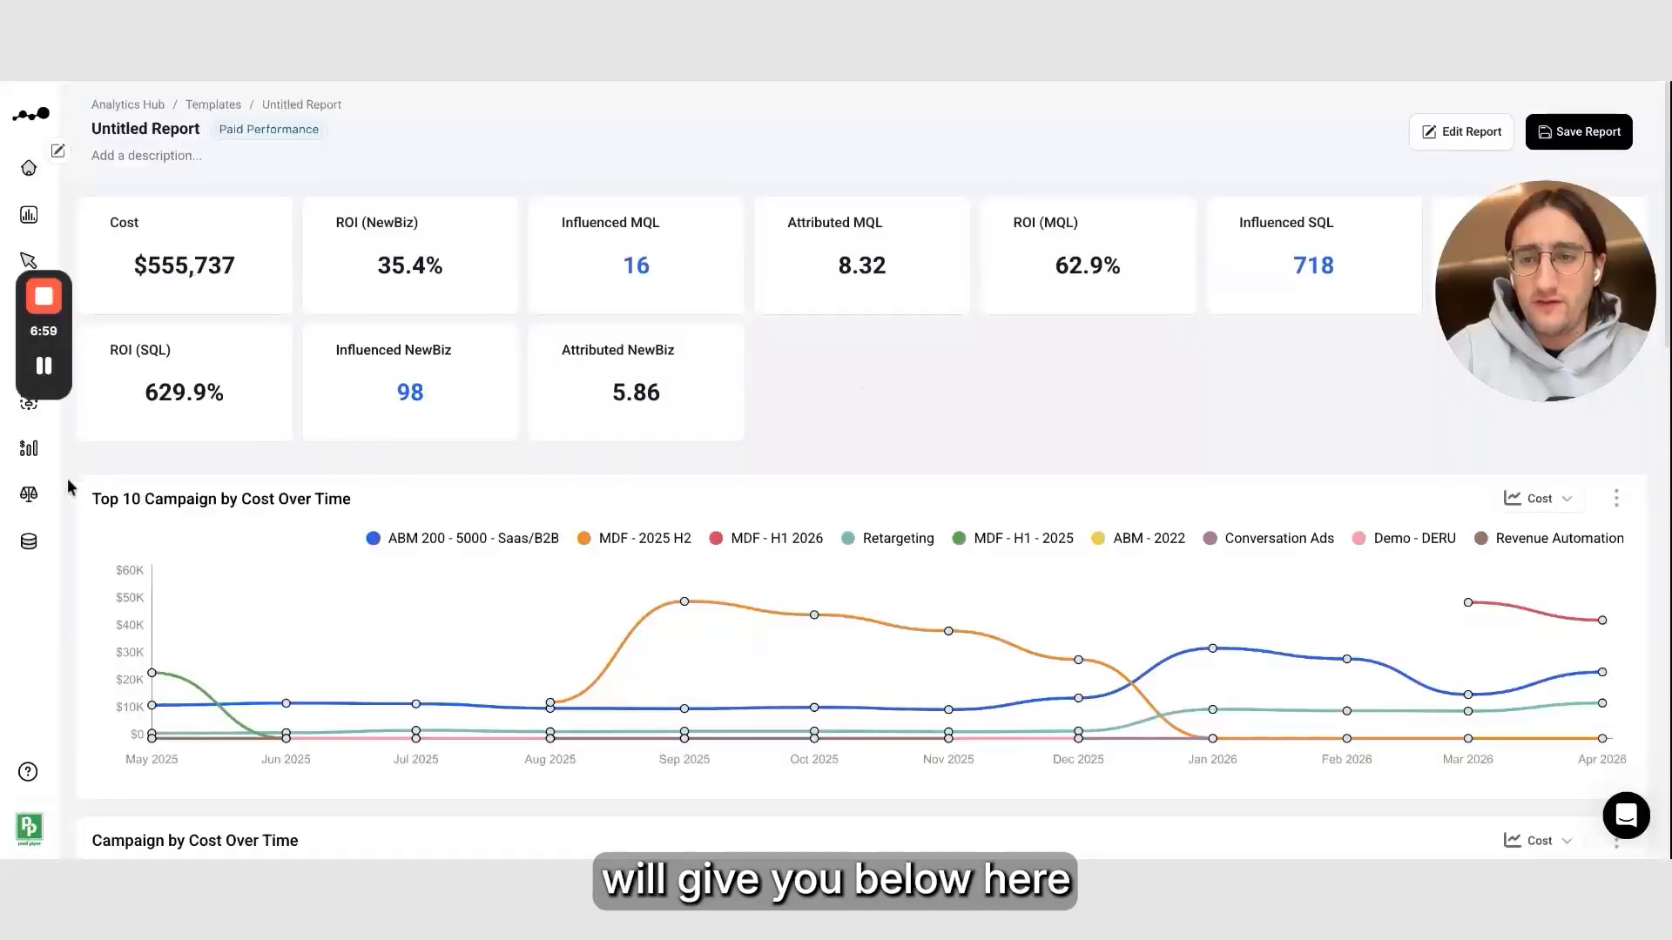
Switch the Top 10 Campaign bar chart's metric from Cost to ROI (SQL)
scroll(68, 480, "down", 12)
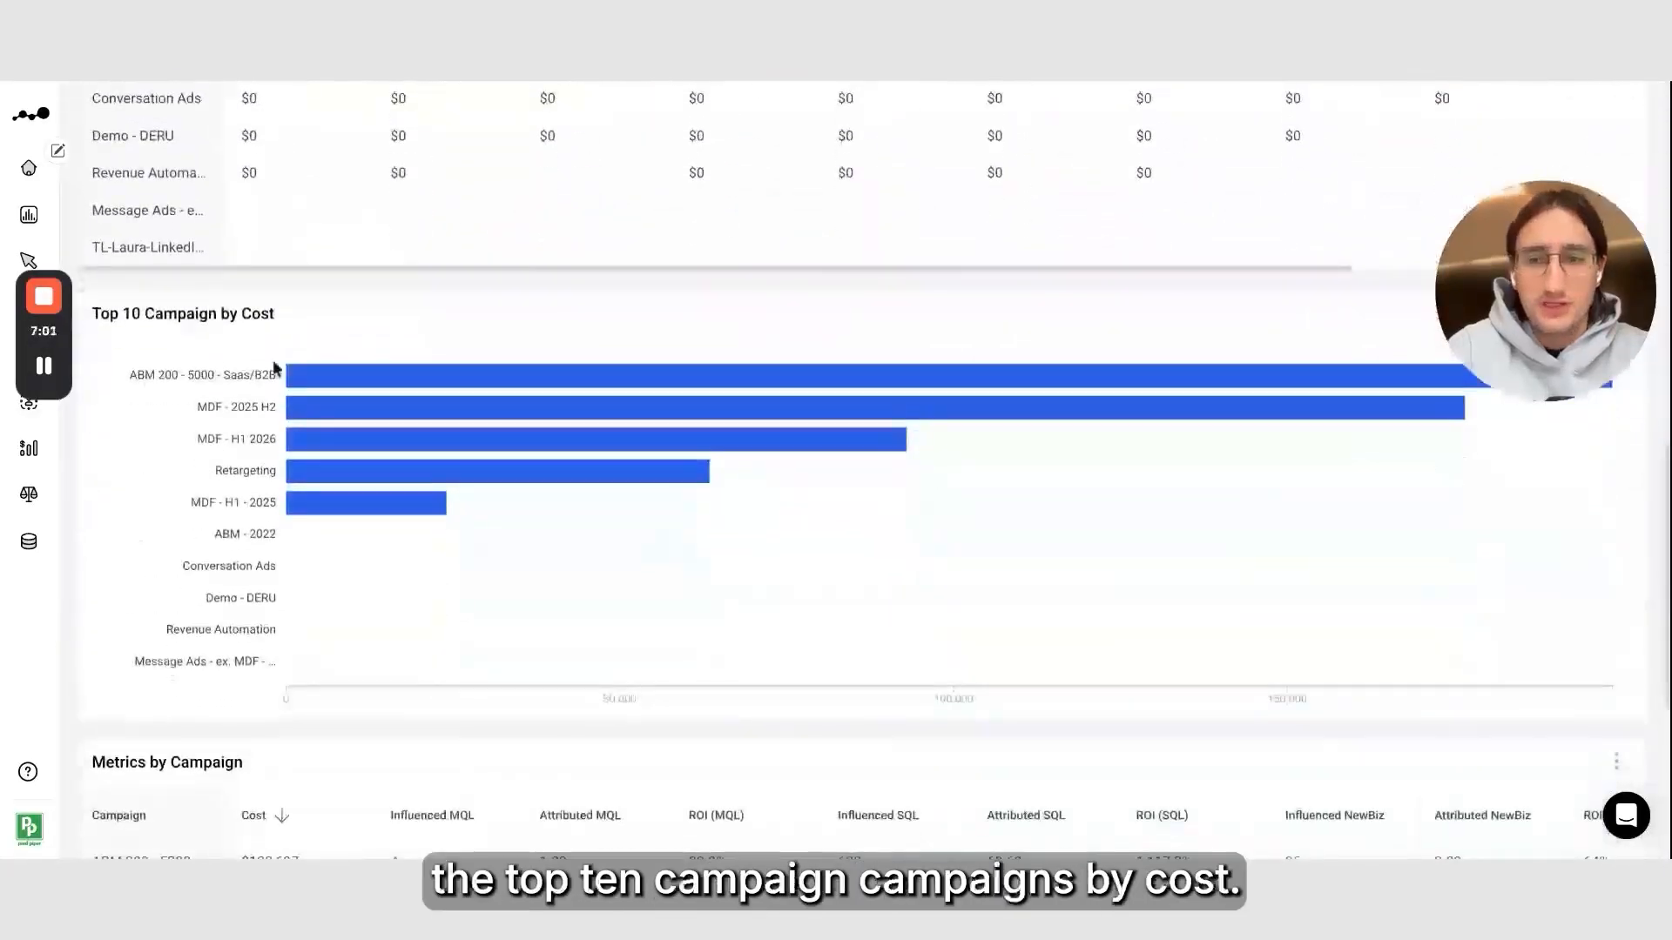
mouse_move(350, 517)
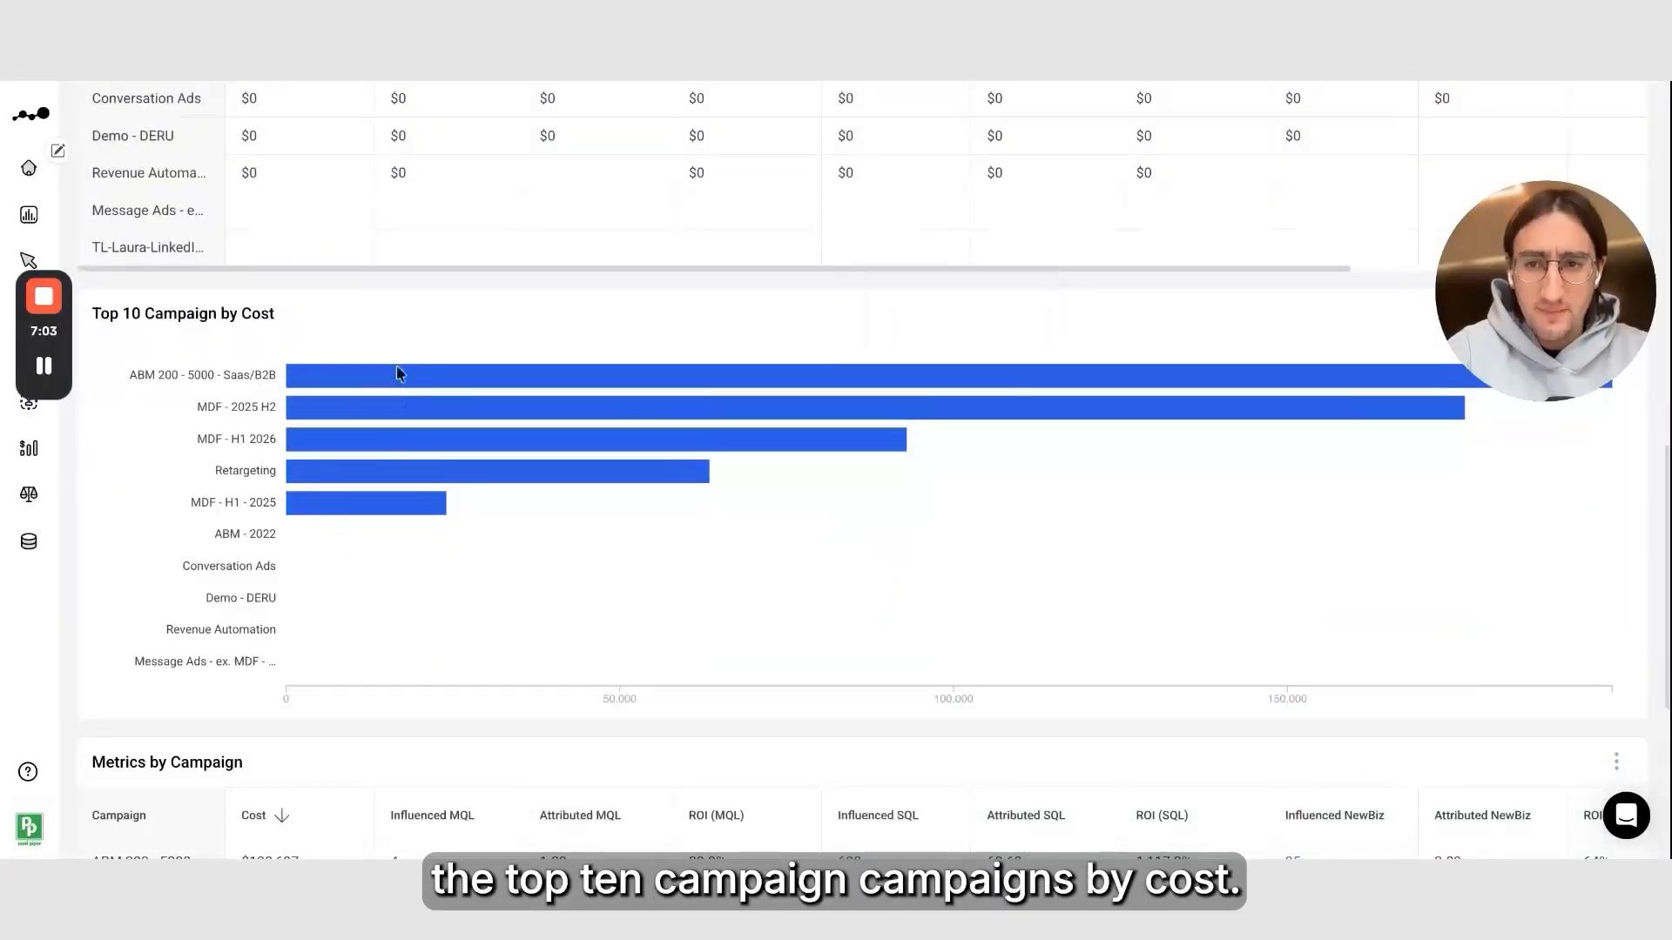
scroll(1362, 304, "up", 3)
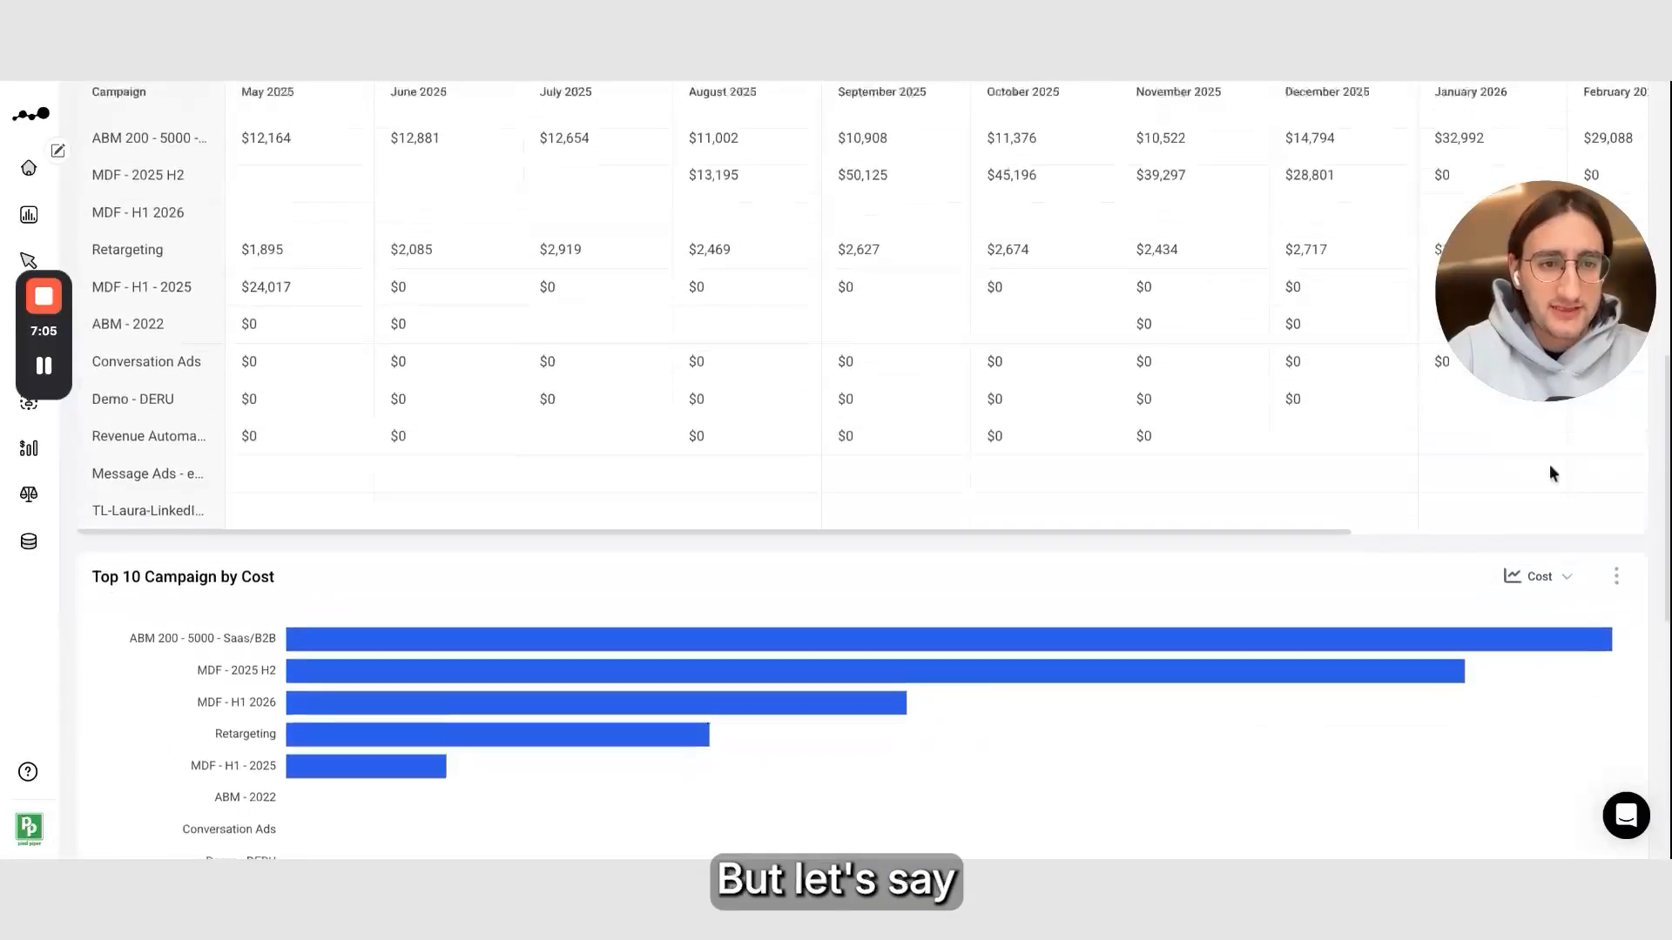
scroll(1480, 436, "down", 2)
left_click(1536, 420)
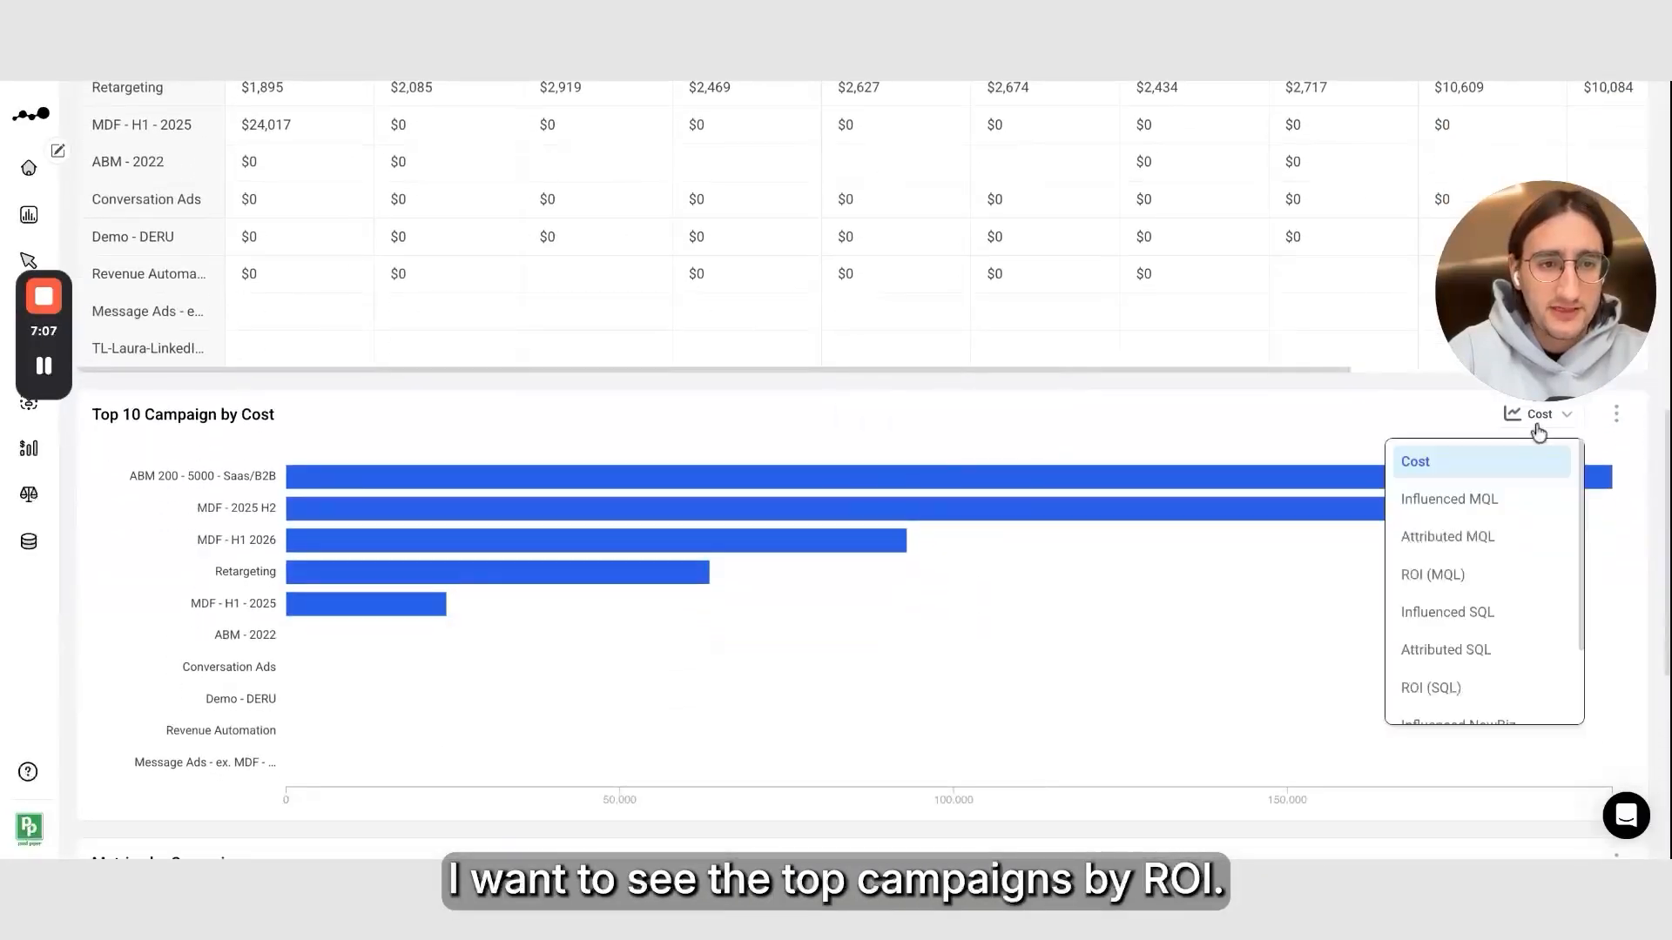
left_click(1513, 688)
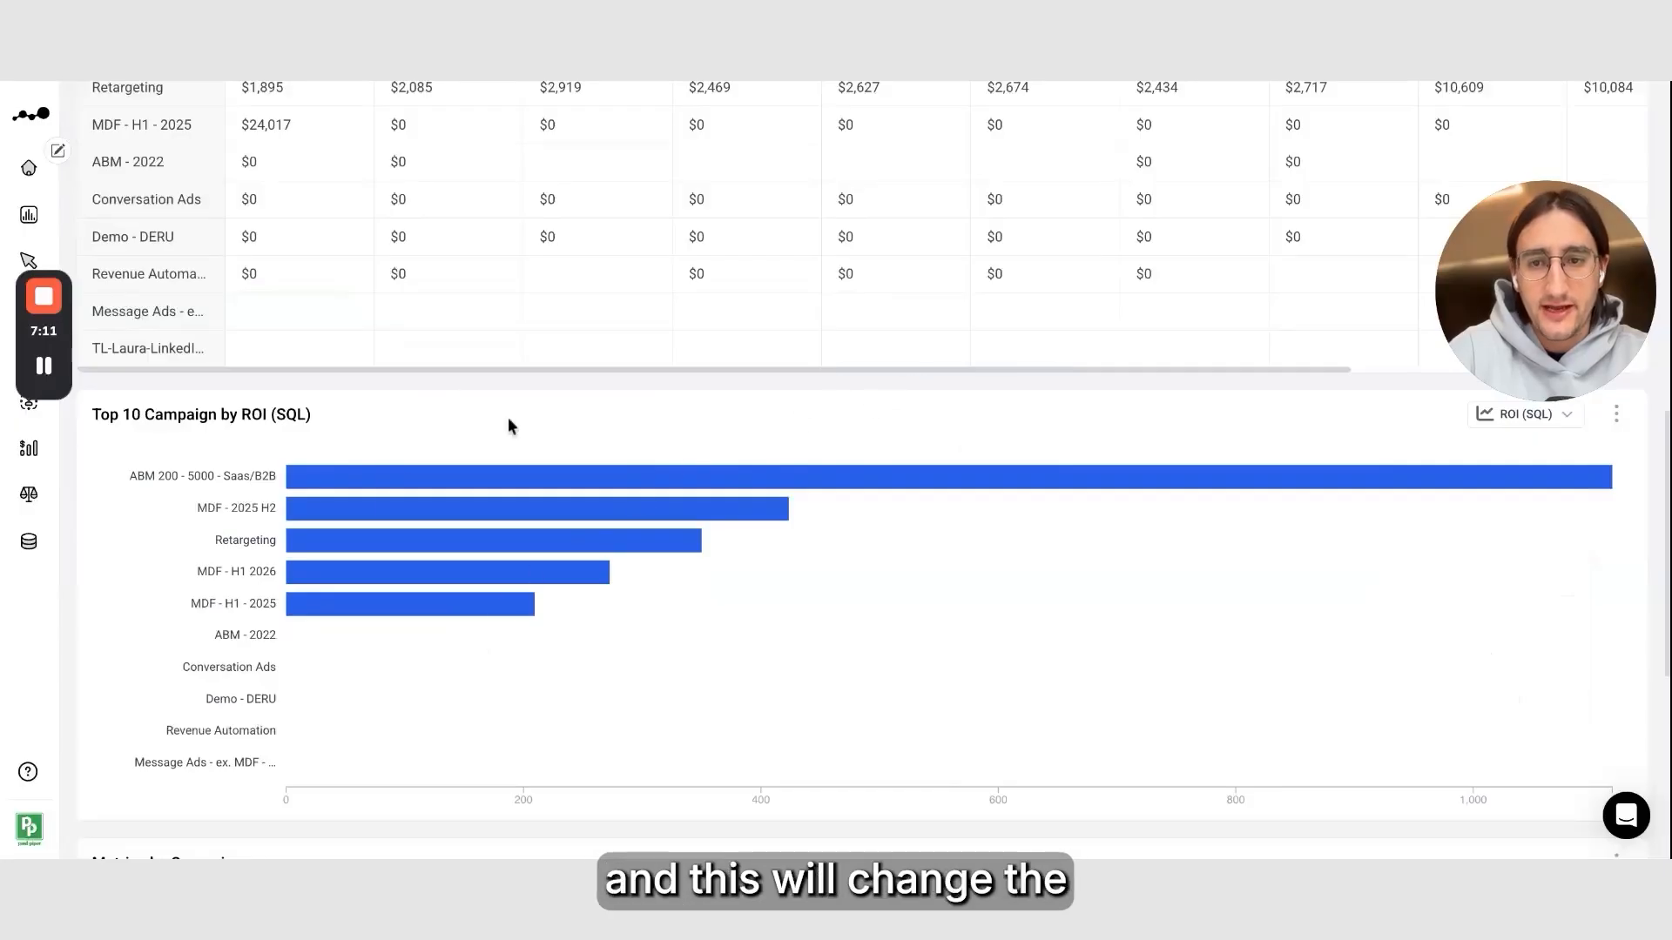
Widen the Campaign column in the Metrics by Campaign table
mouse_move(364, 557)
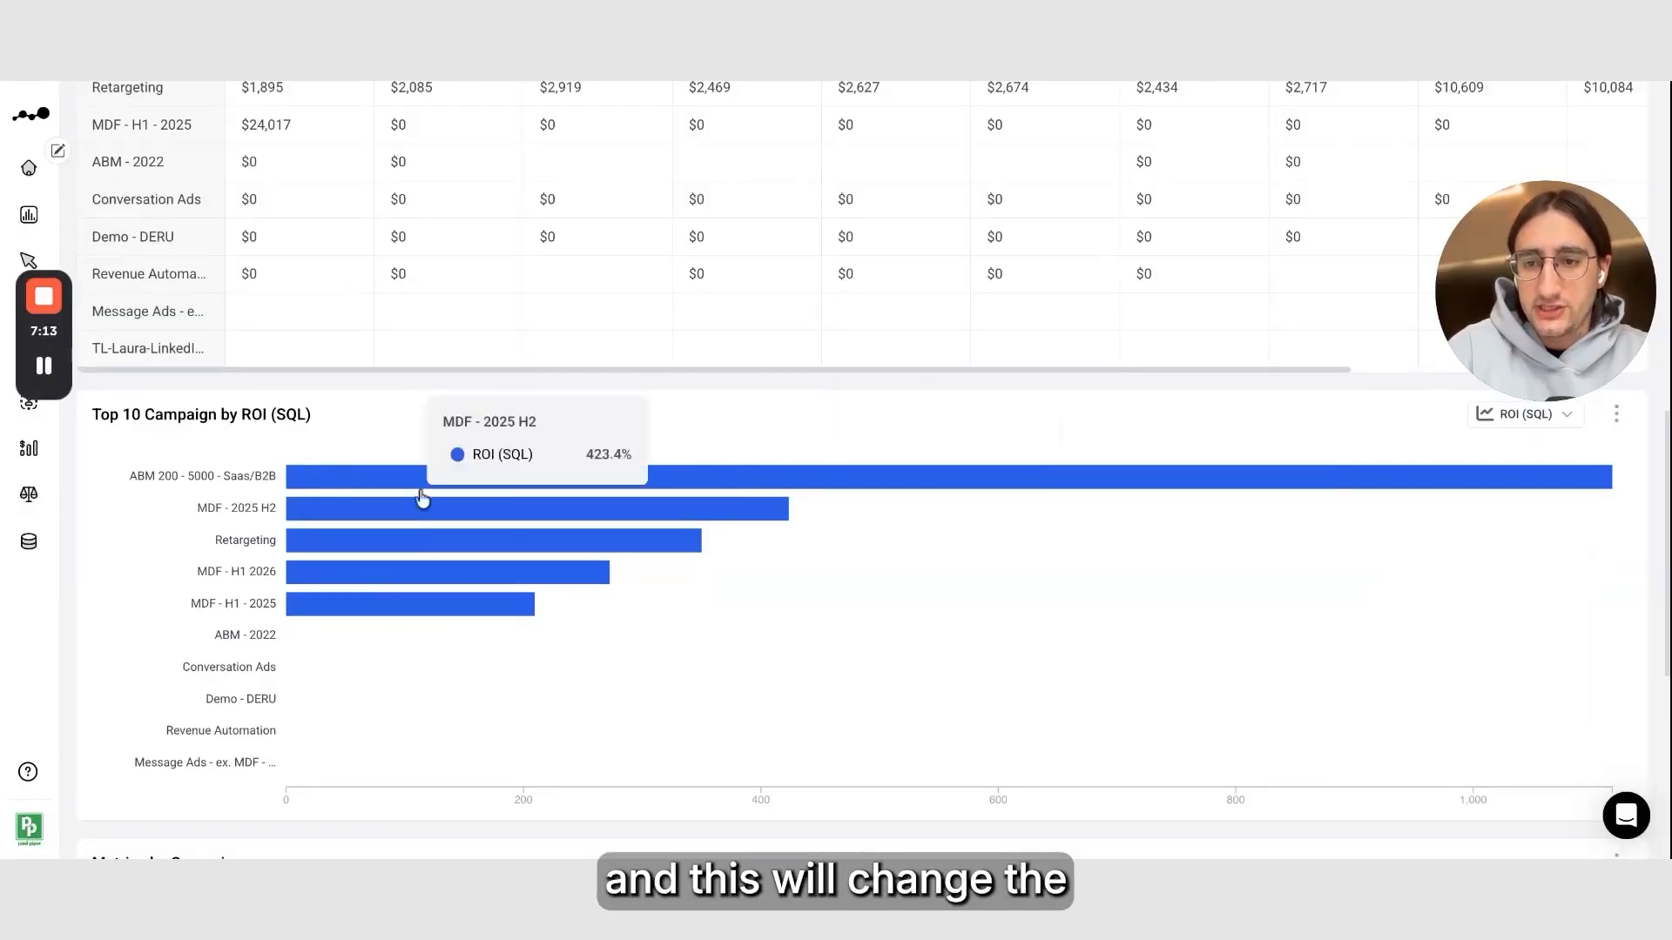
scroll(71, 465, "down", 5)
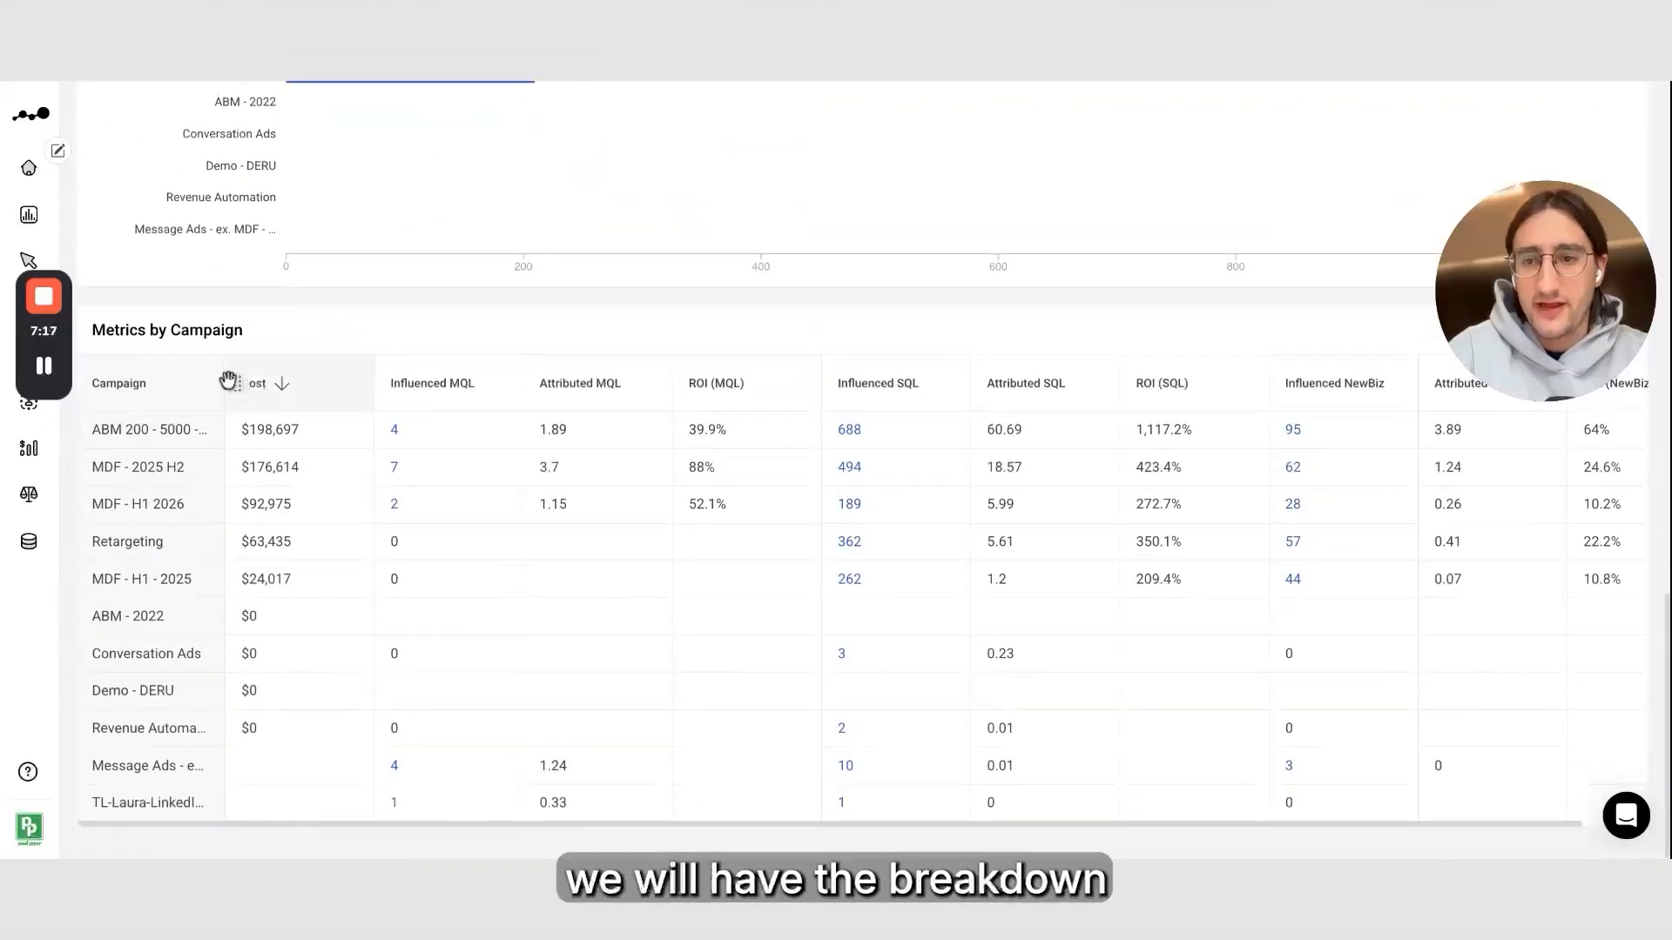
left_click_drag(224, 387, 394, 392)
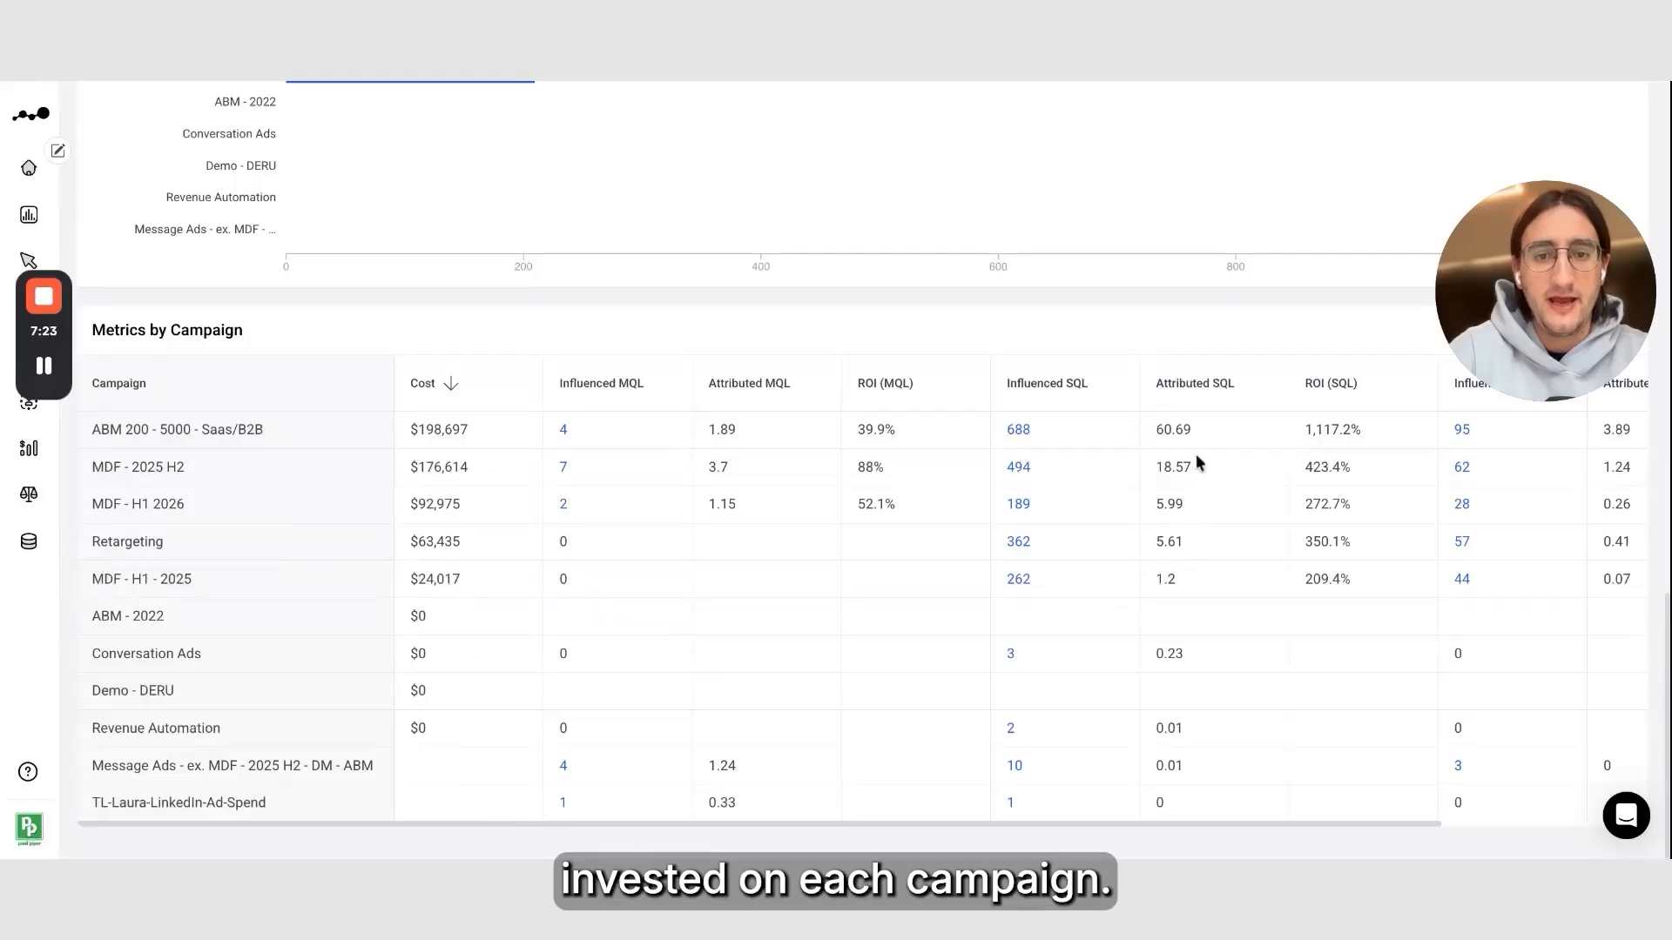
Scroll across the Metrics by Campaign table to examine each pipeline stage's columns
scroll(927, 614, "right", 5)
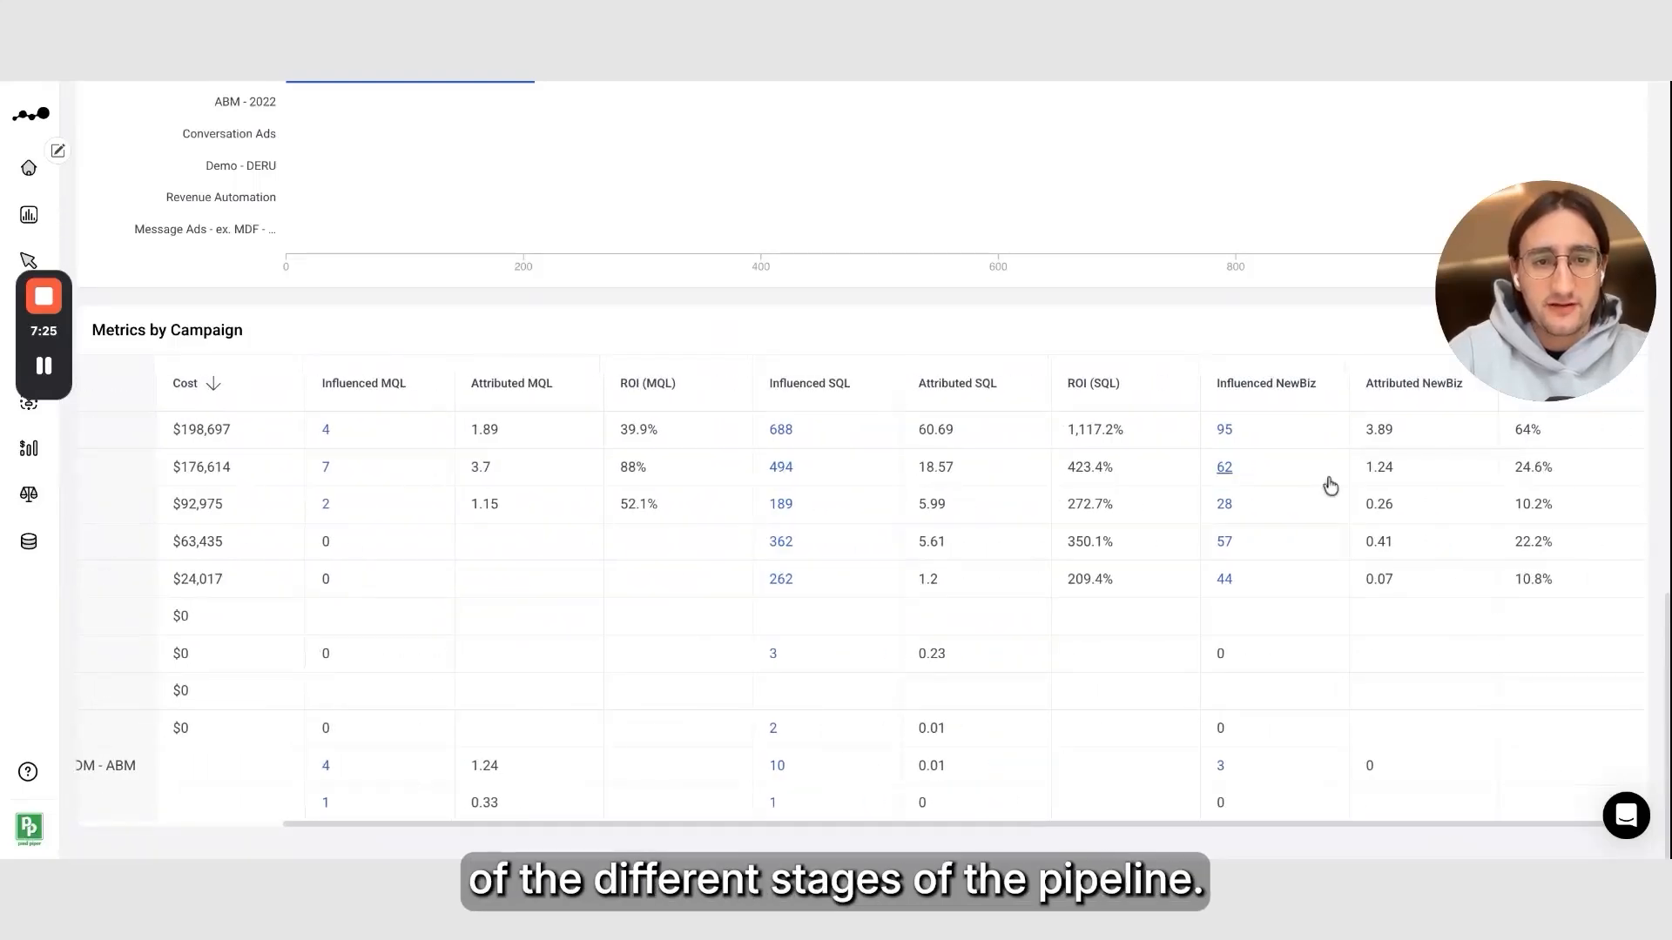
scroll(1328, 483, "left", 5)
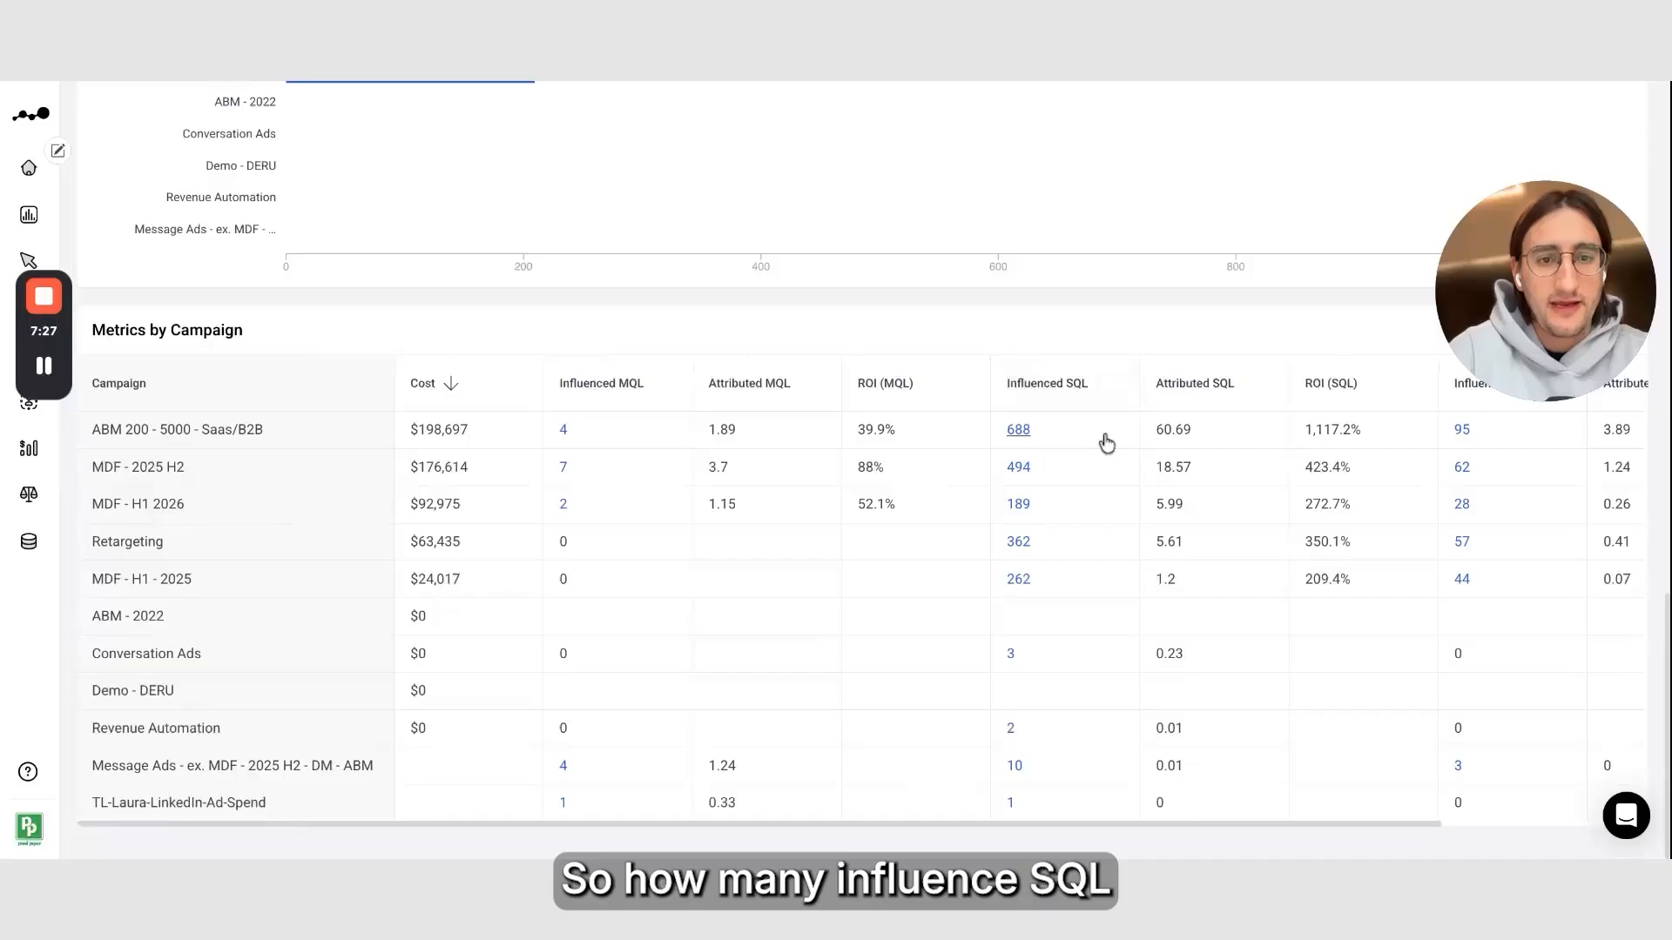
scroll(1089, 446, "right", 4)
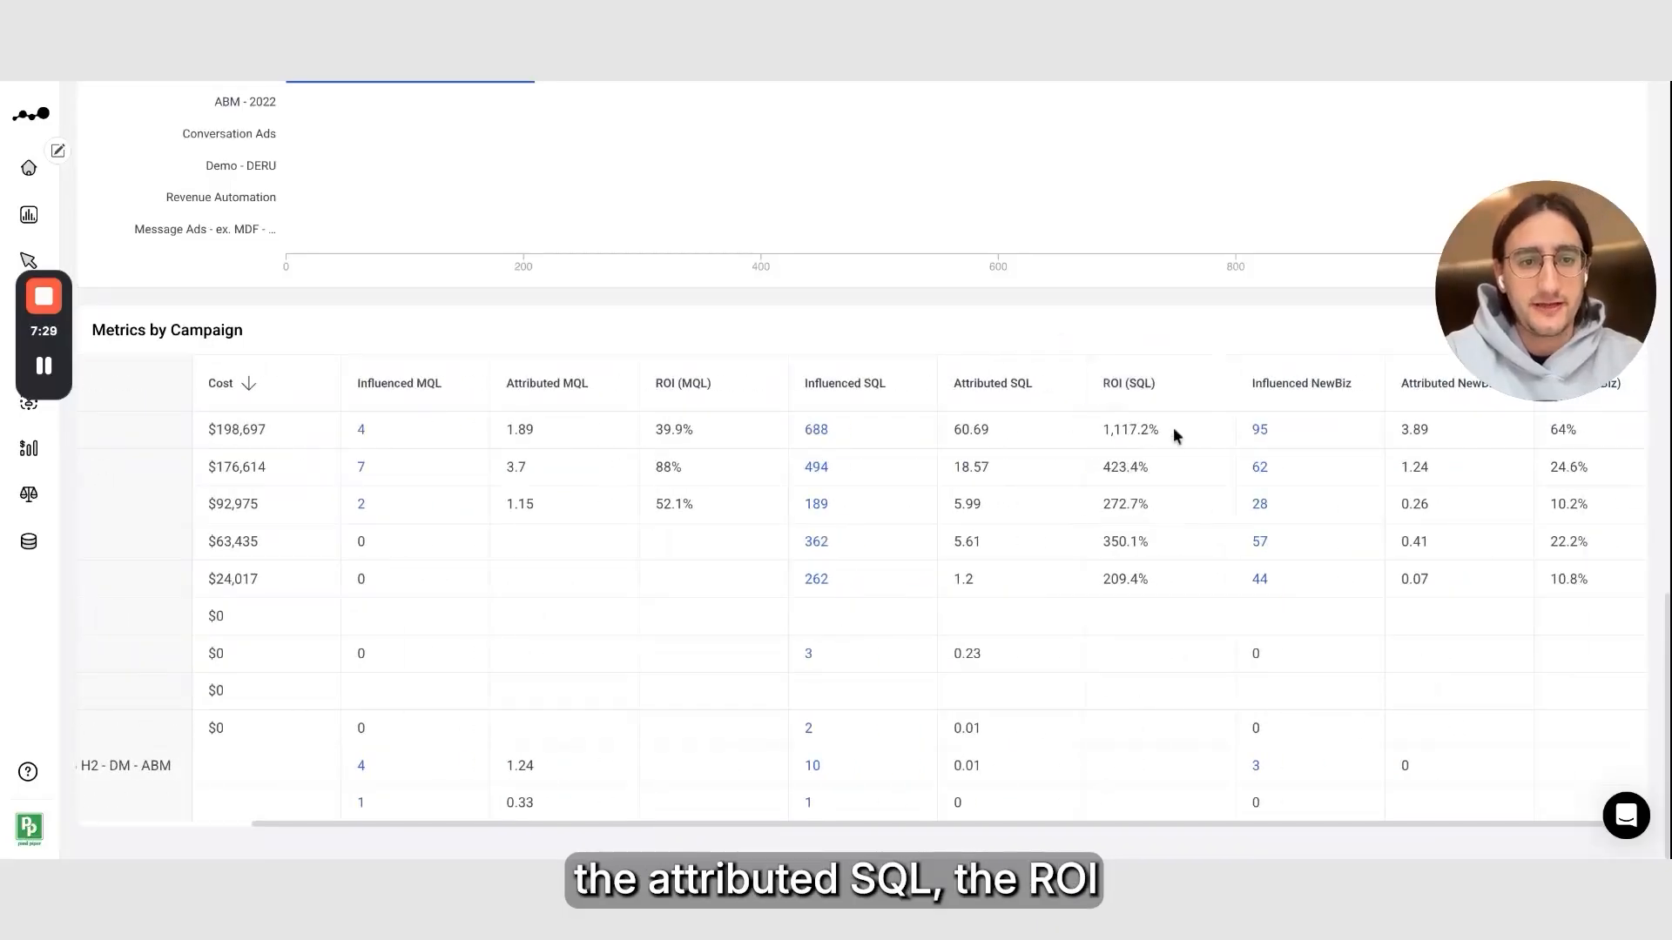
scroll(1169, 438, "right", 1)
scroll(1164, 547, "left", 5)
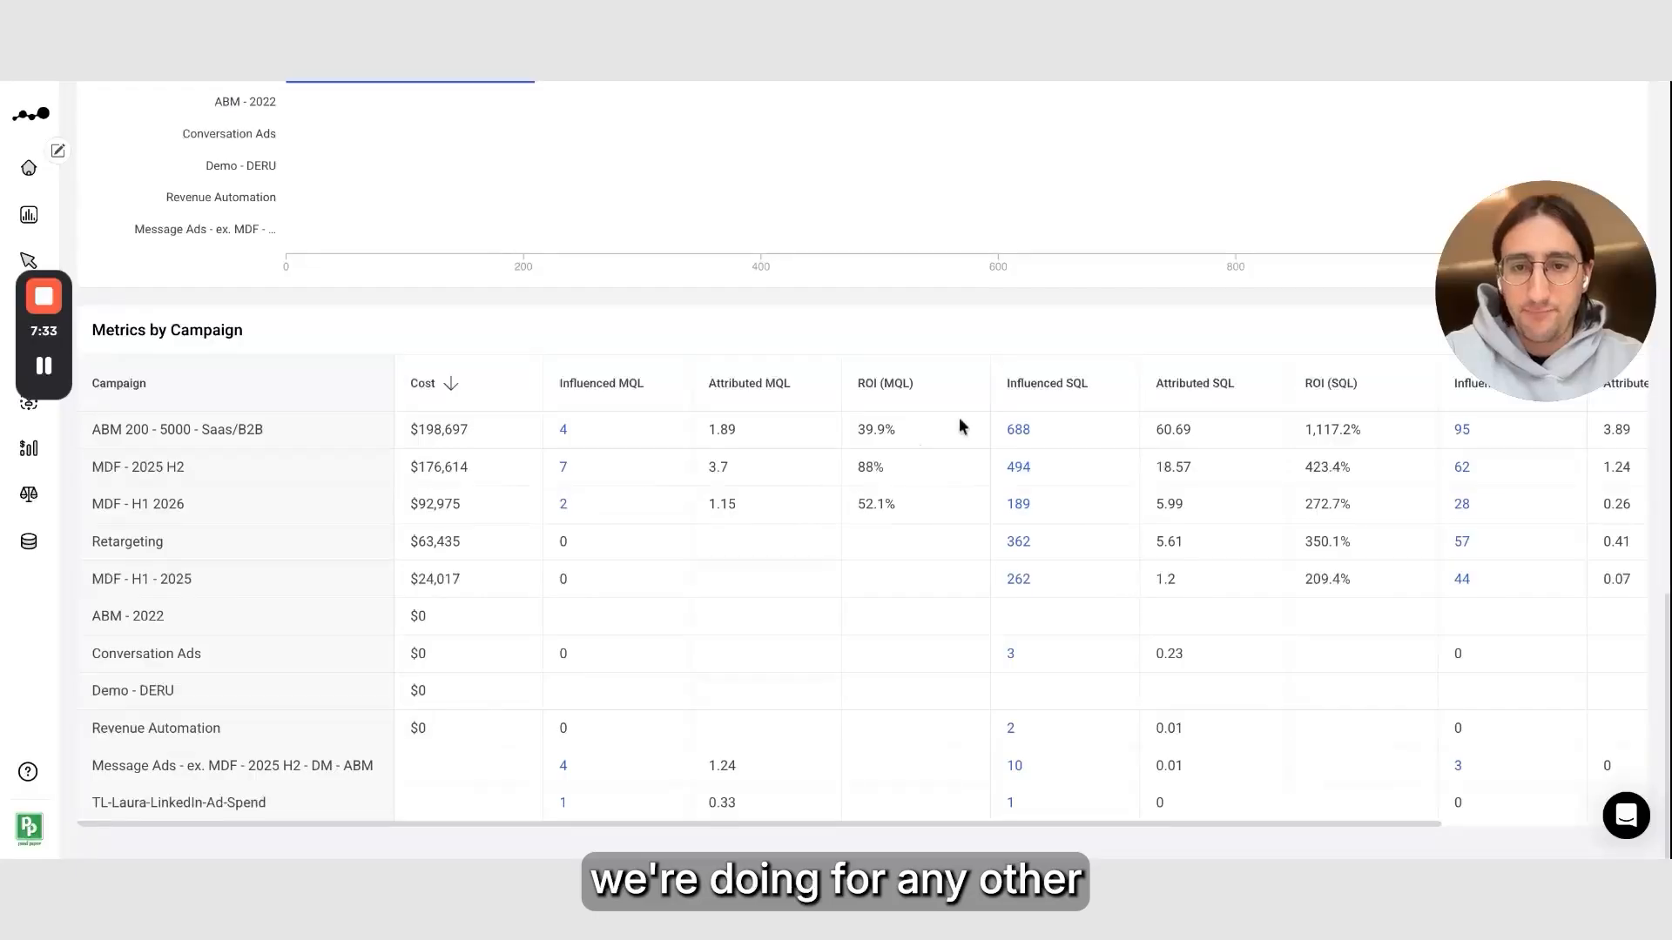
scroll(1403, 545, "right", 5)
scroll(1251, 560, "left", 5)
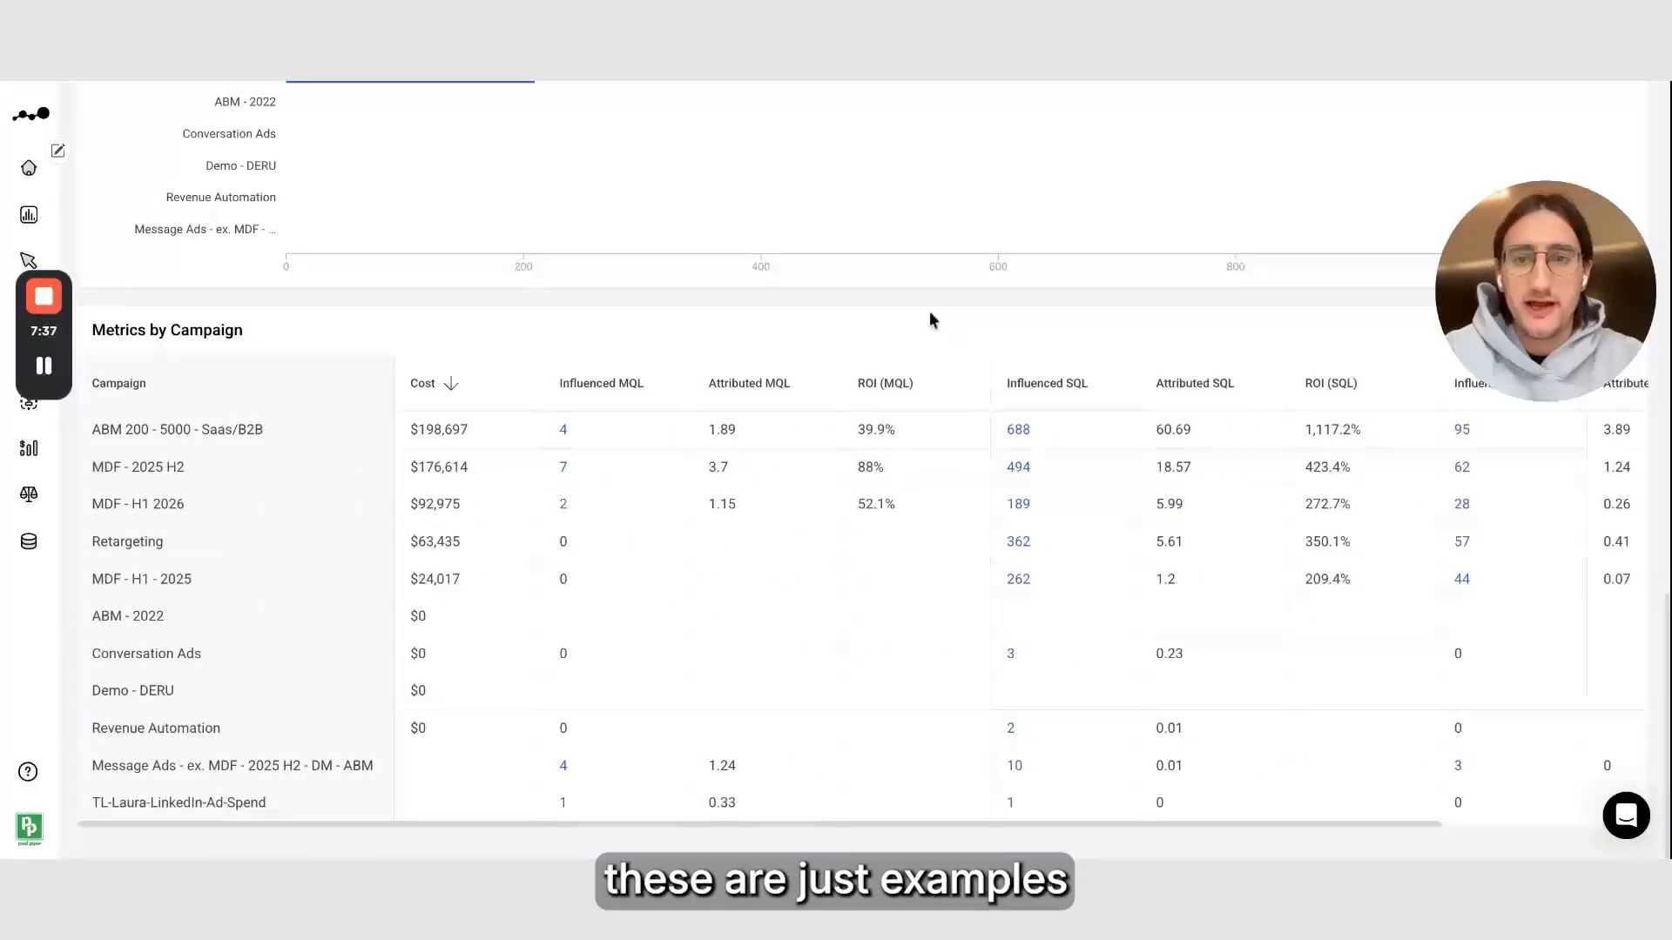
scroll(928, 311, "up", 10)
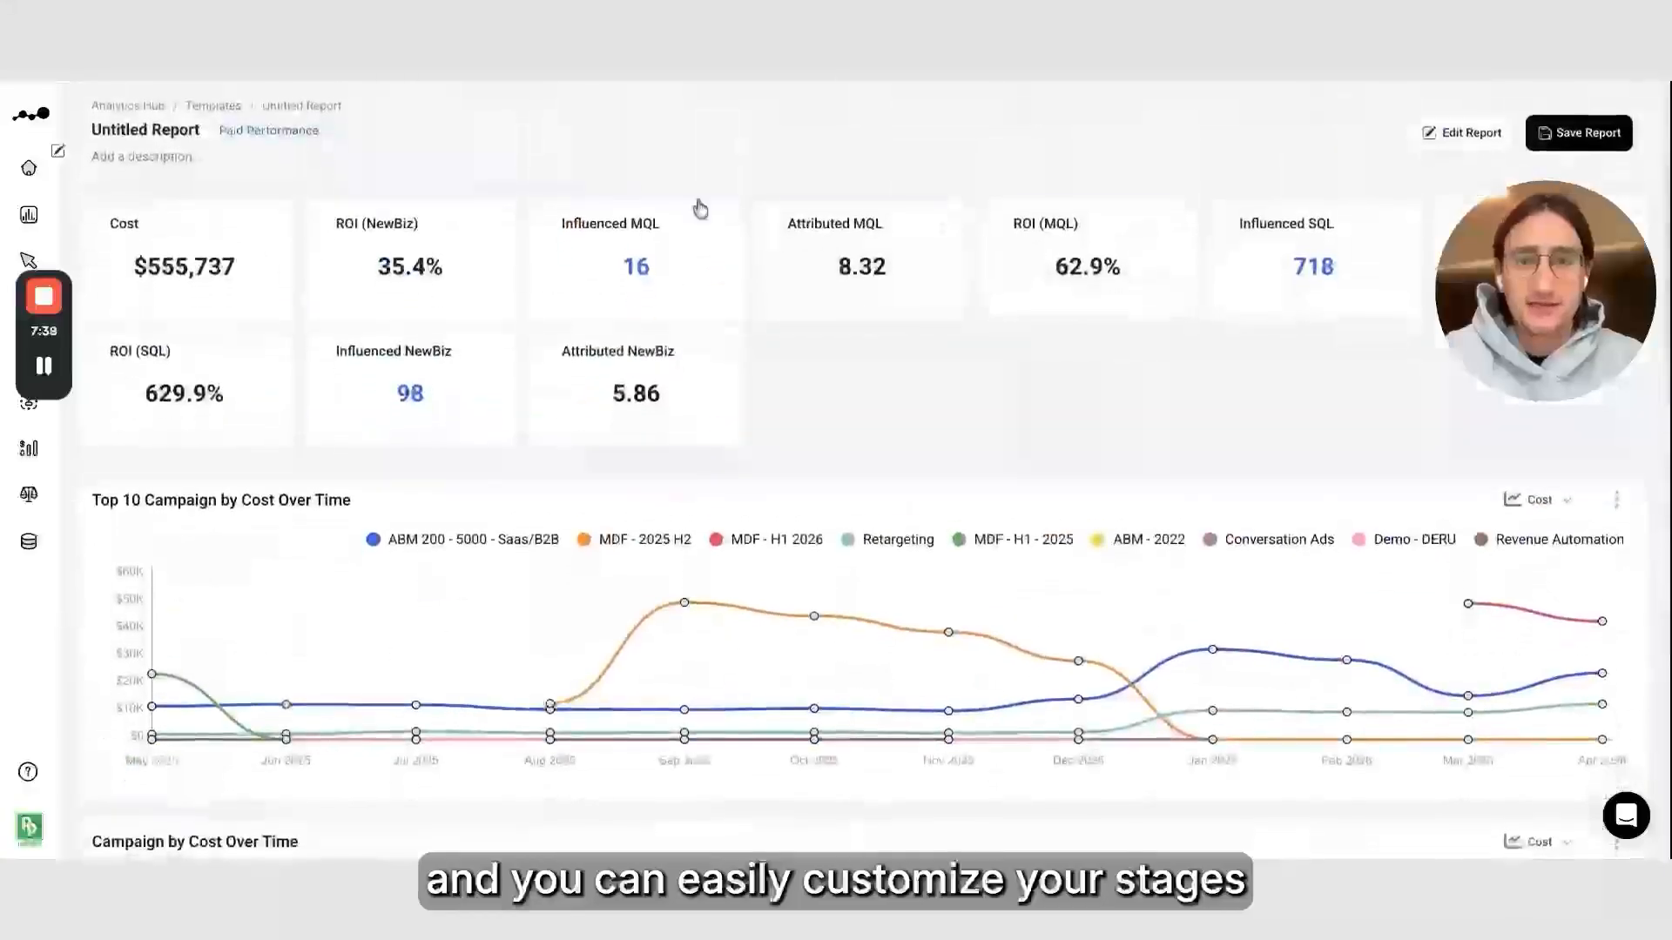
Rename the report as "LinkedIn Performance - Last 12 Months"
left_click(192, 128)
type("LinkedIn Performa")
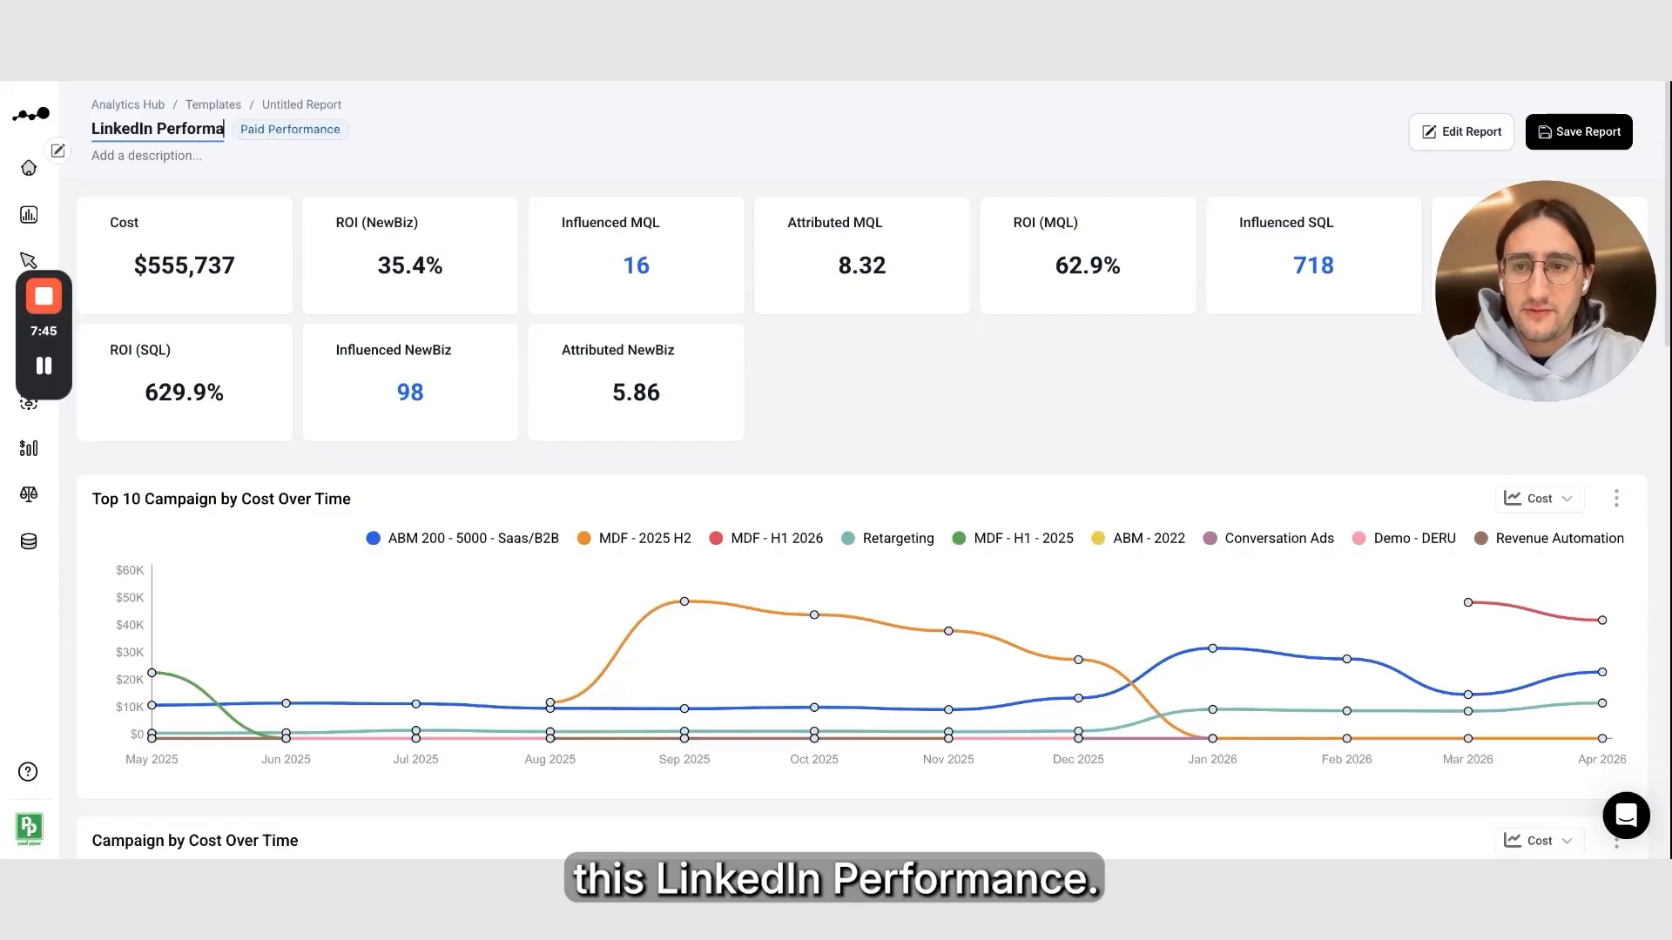
type("nce - La")
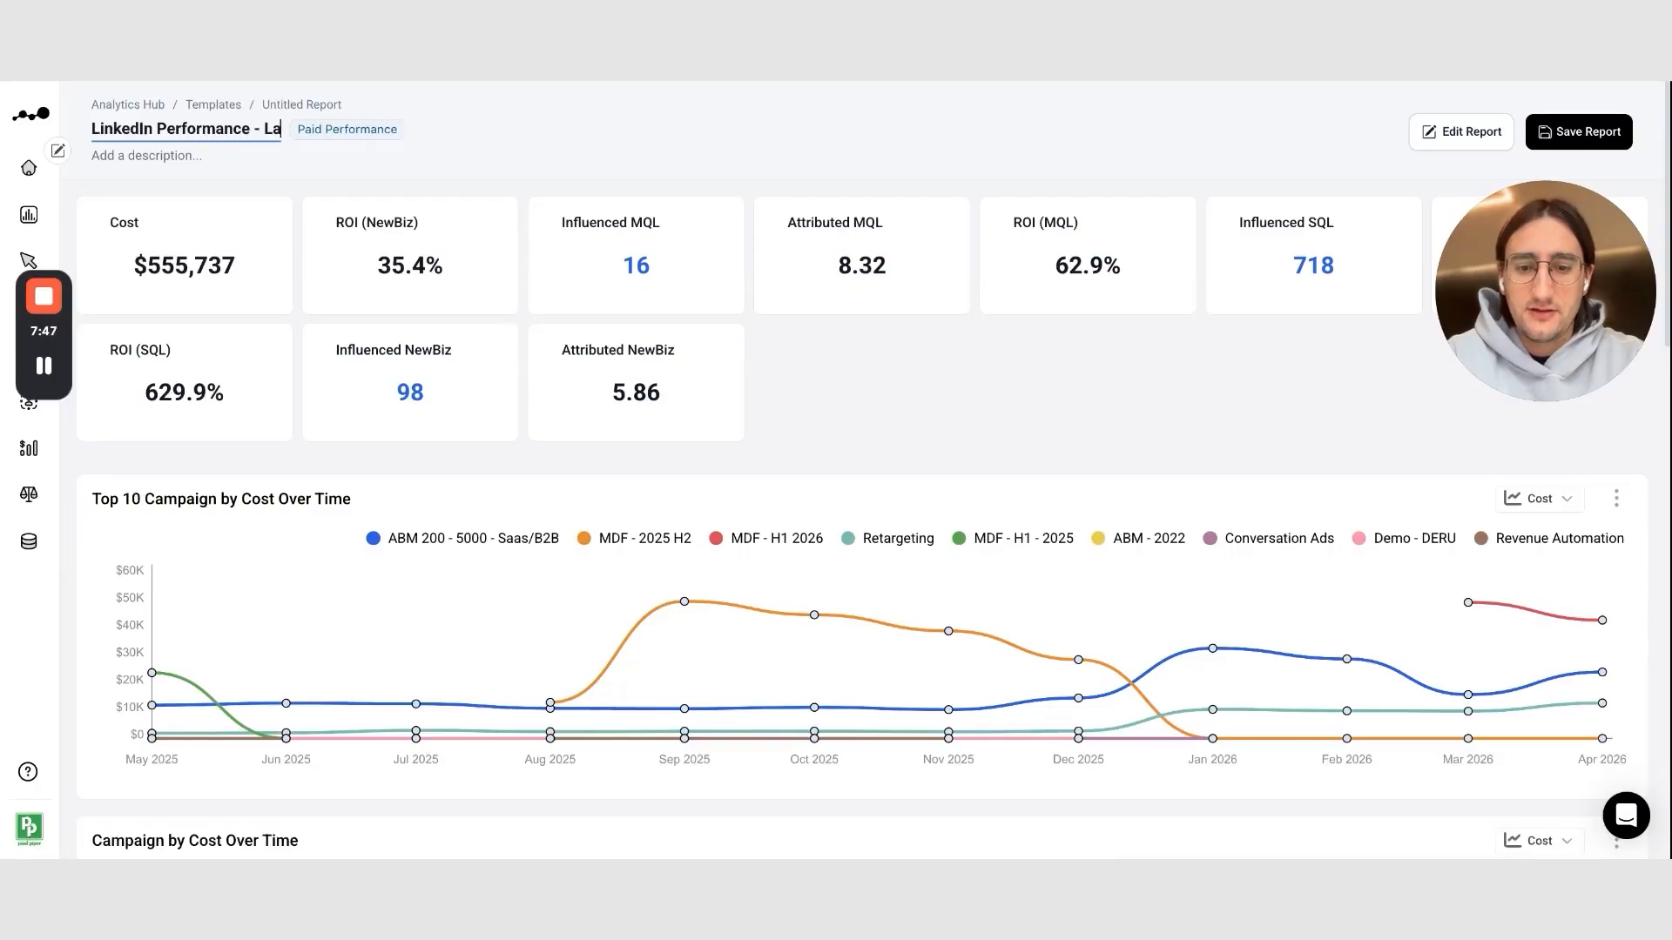
type("st 12 Months")
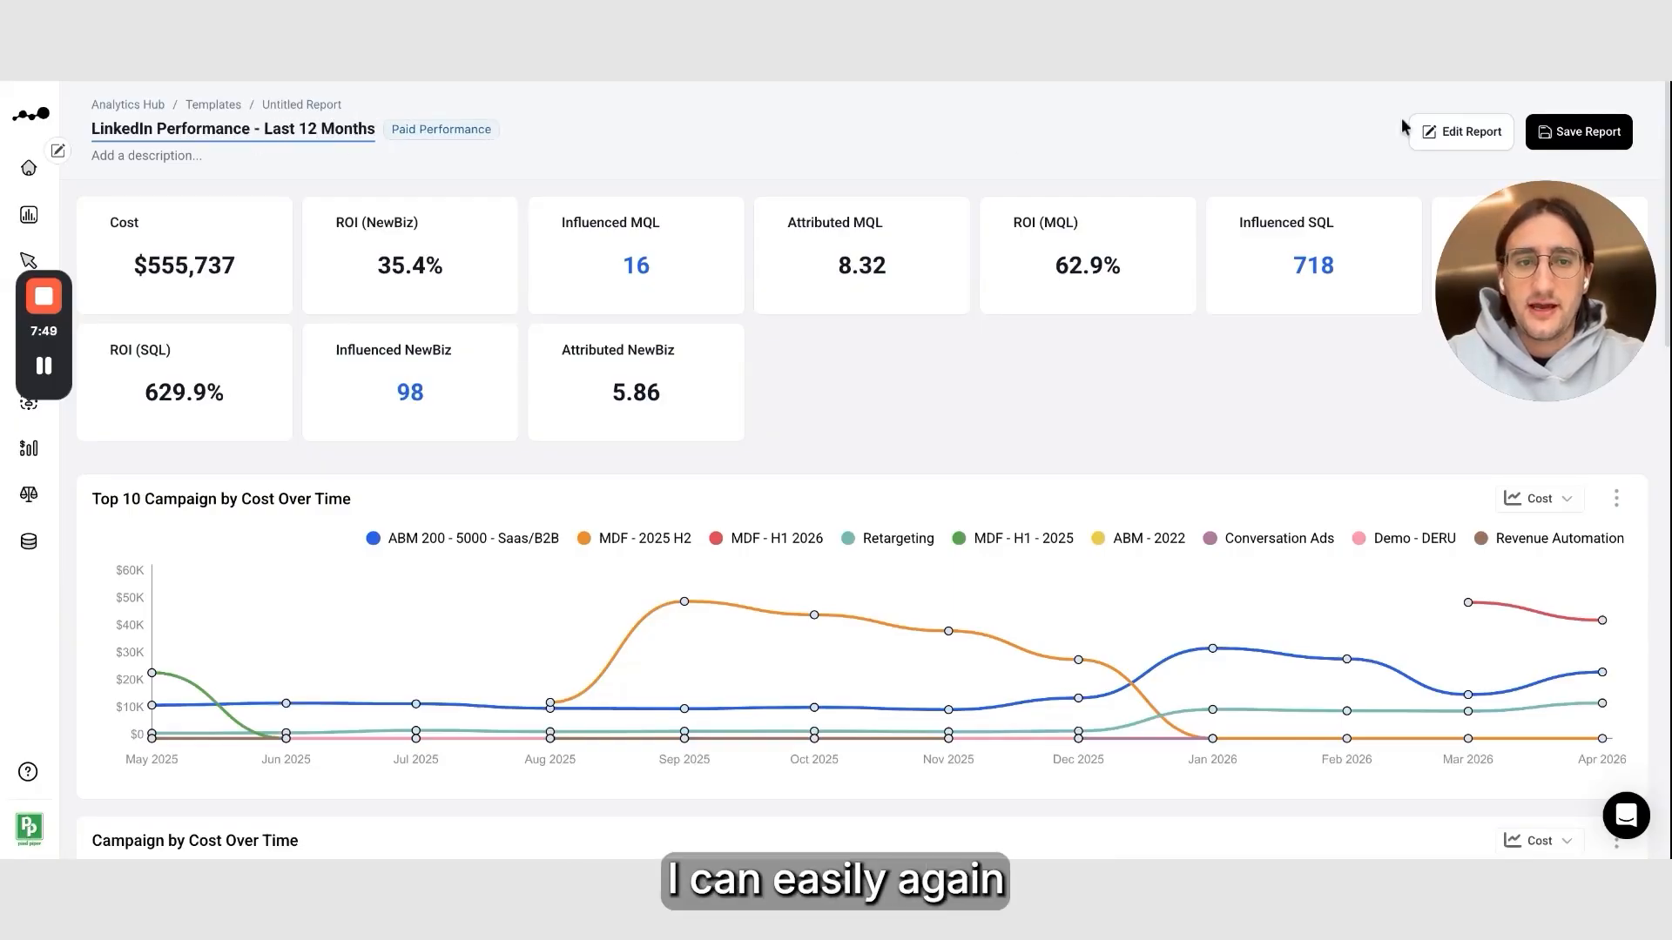
Save the report, pasting "LinkedIn Performance - Last 12 Months" as its description
left_click(1603, 148)
triple_click(734, 414)
key("ctrl+c")
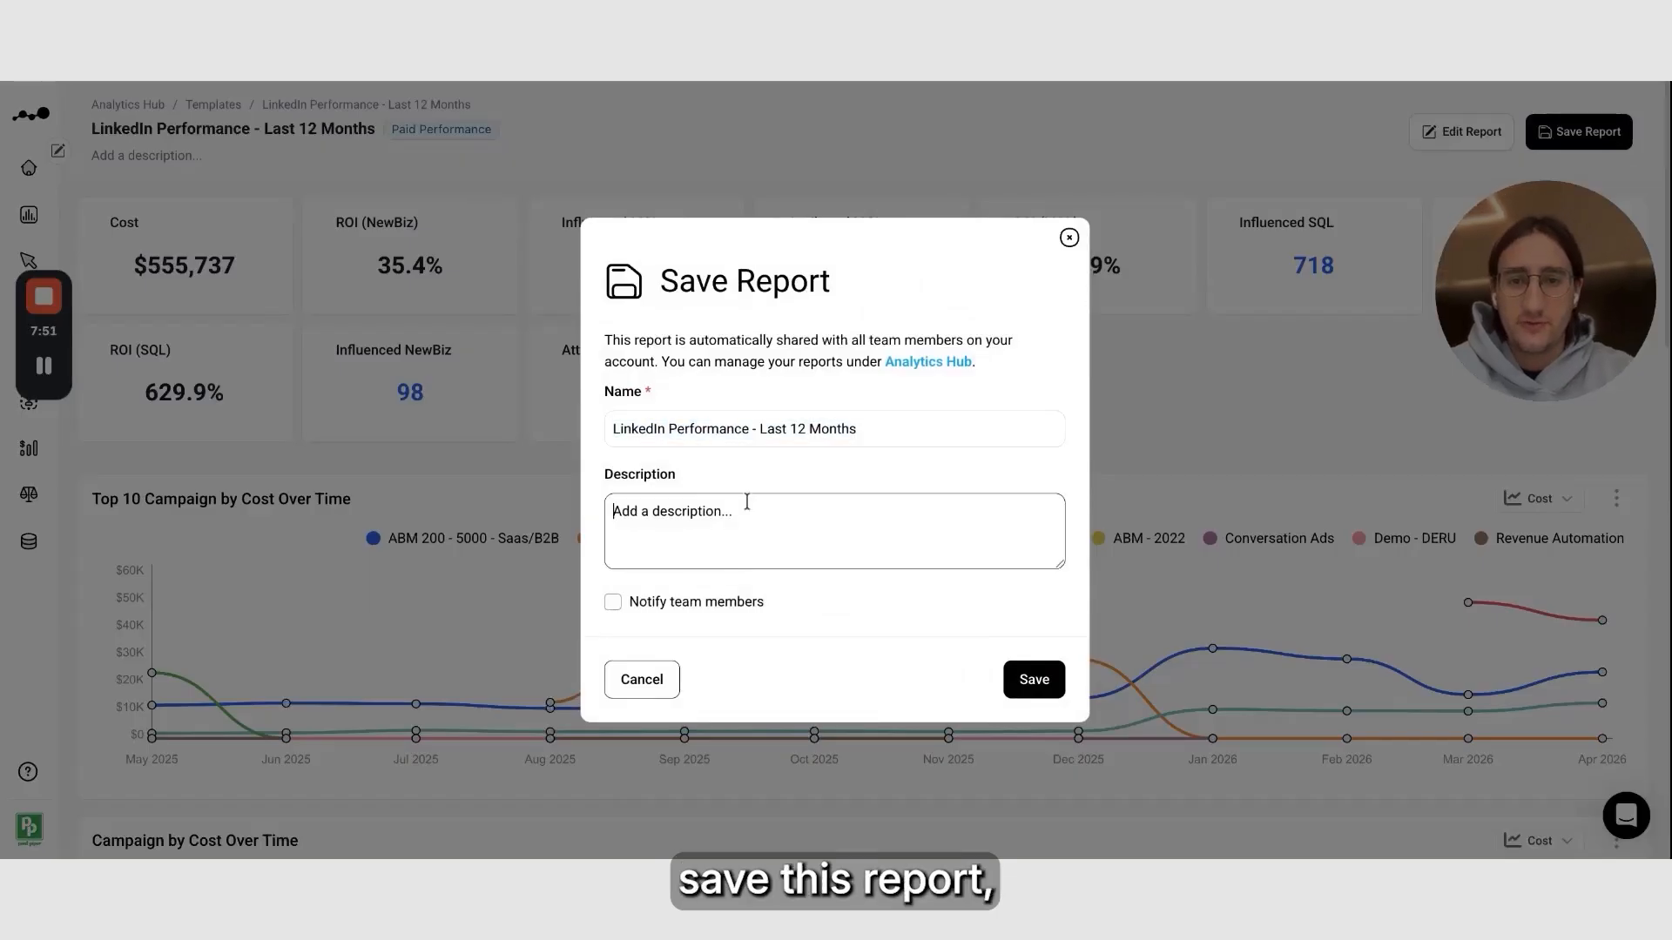
triple_click(747, 501)
key("ctrl+v")
left_click(1045, 680)
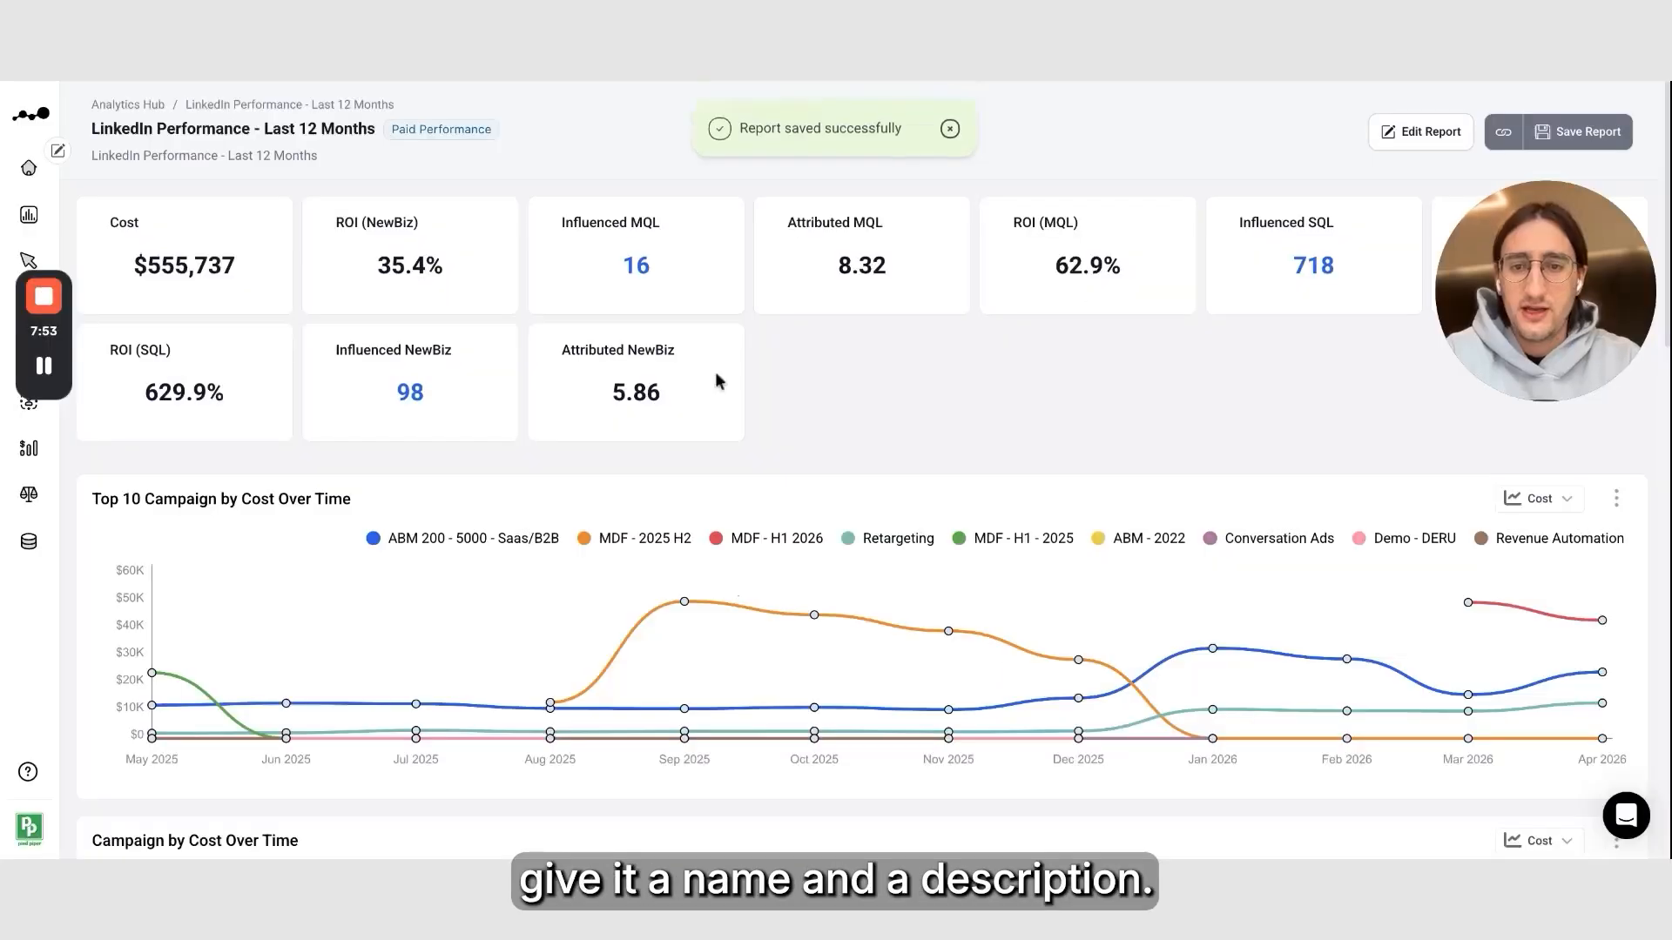
In the Analytics Hub, add the LinkedIn Performance - Last 12 Months report to the favourites
left_click(37, 216)
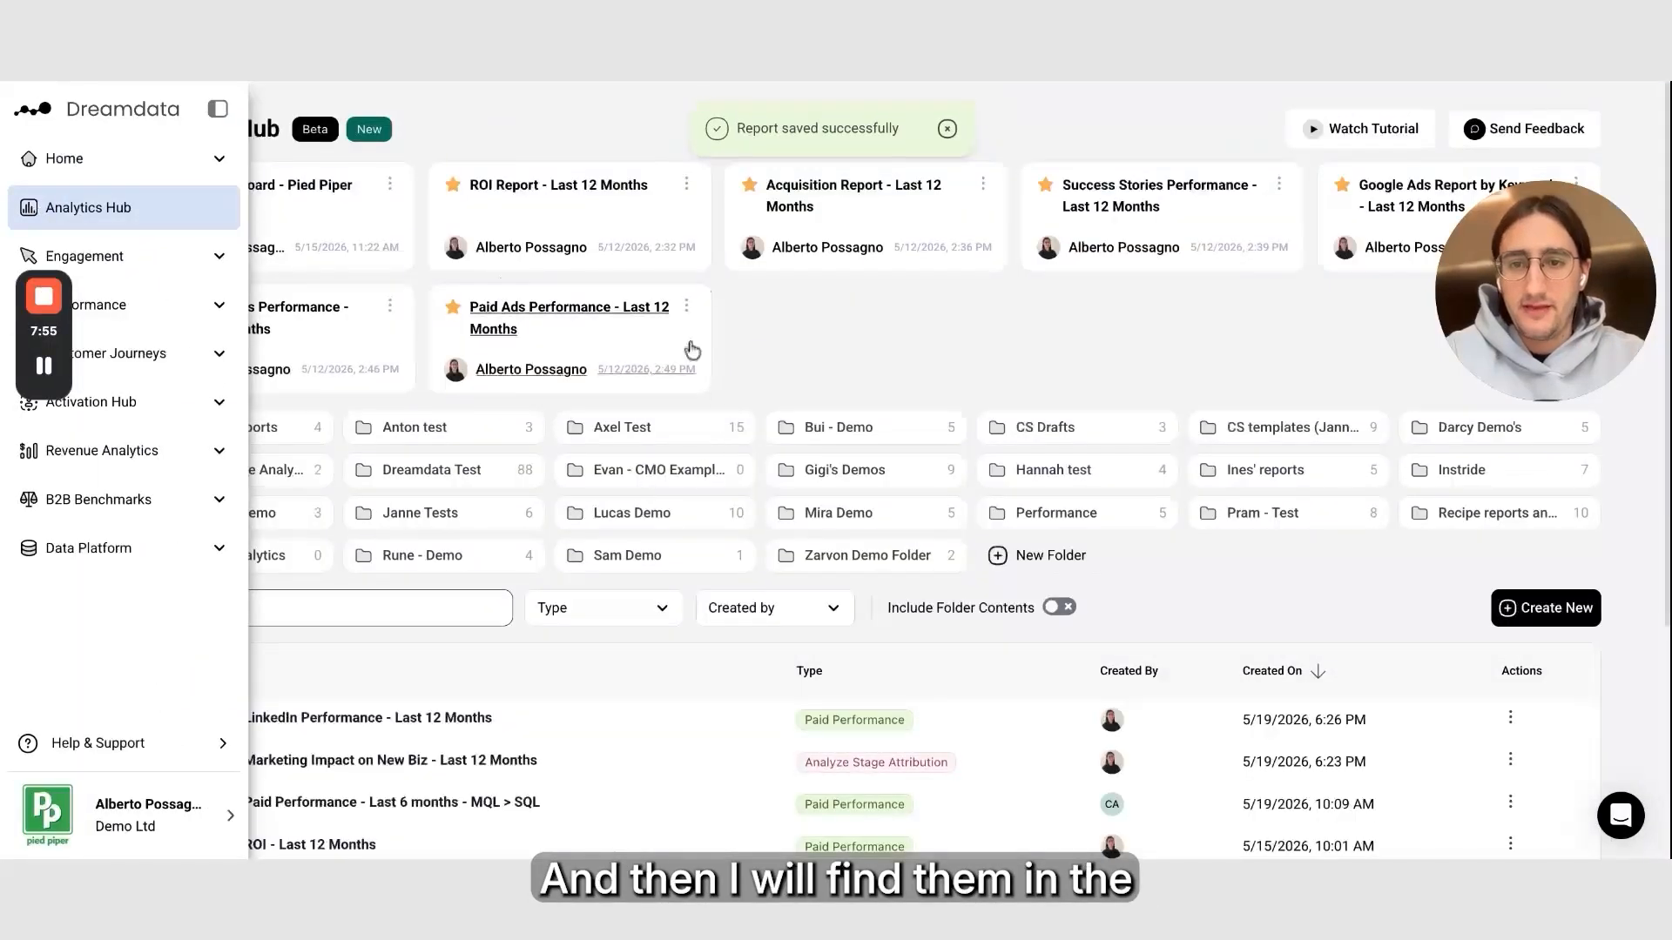
scroll(82, 645, "down", 2)
scroll(82, 645, "up", 2)
left_click(161, 764)
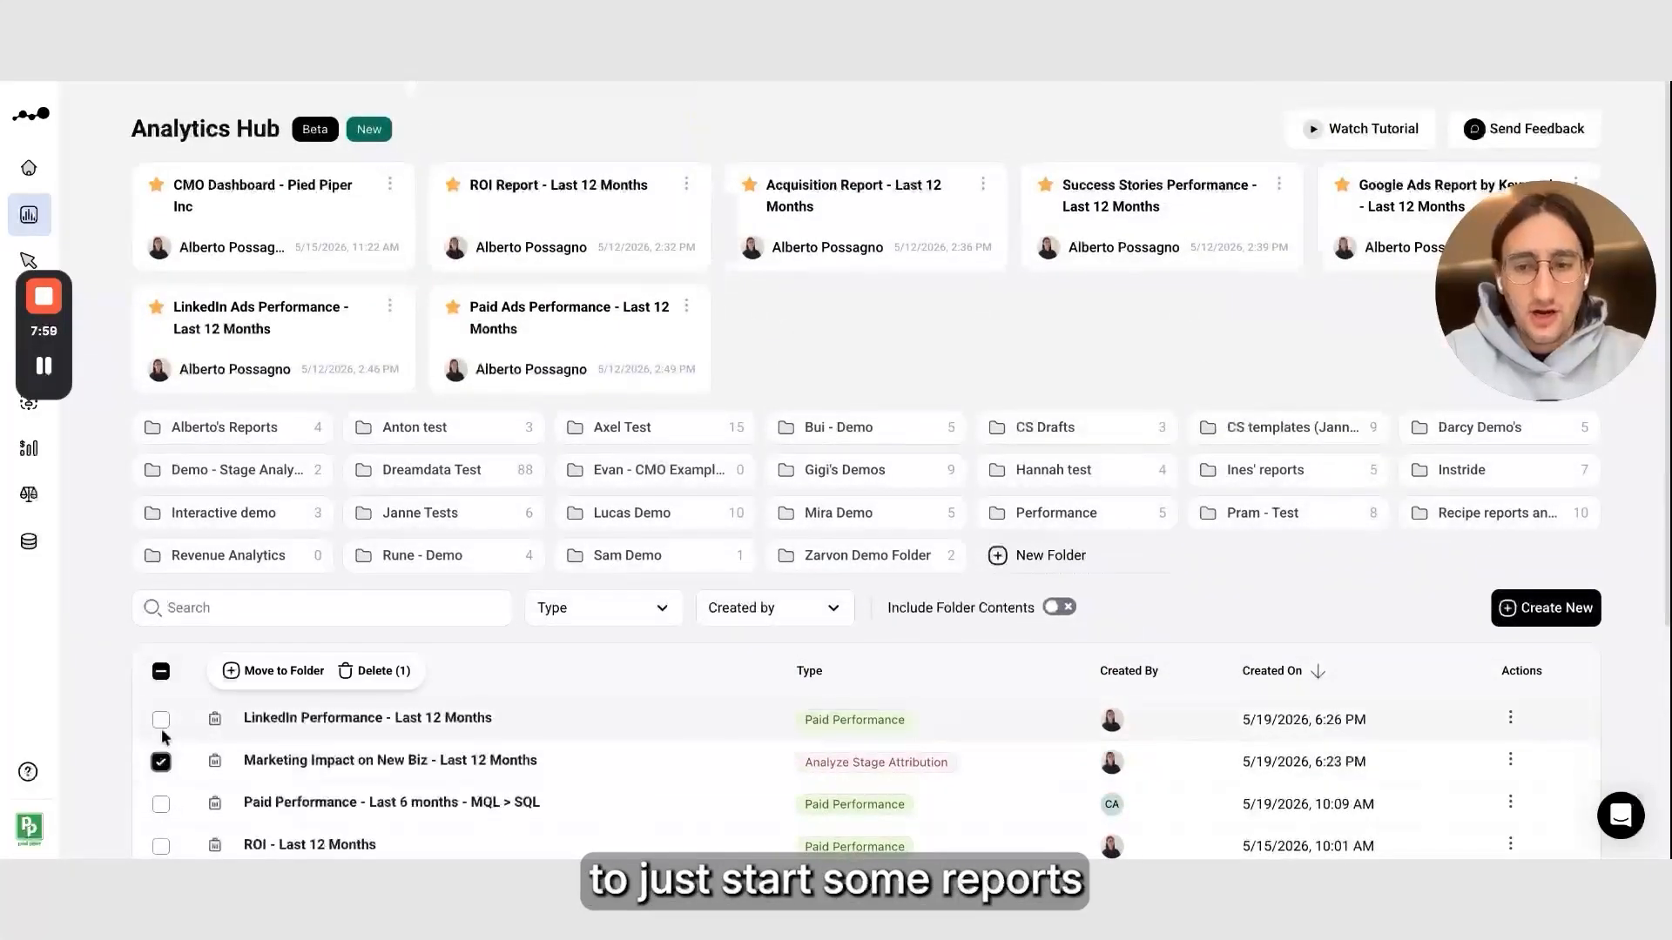
left_click(161, 720)
left_click(161, 762)
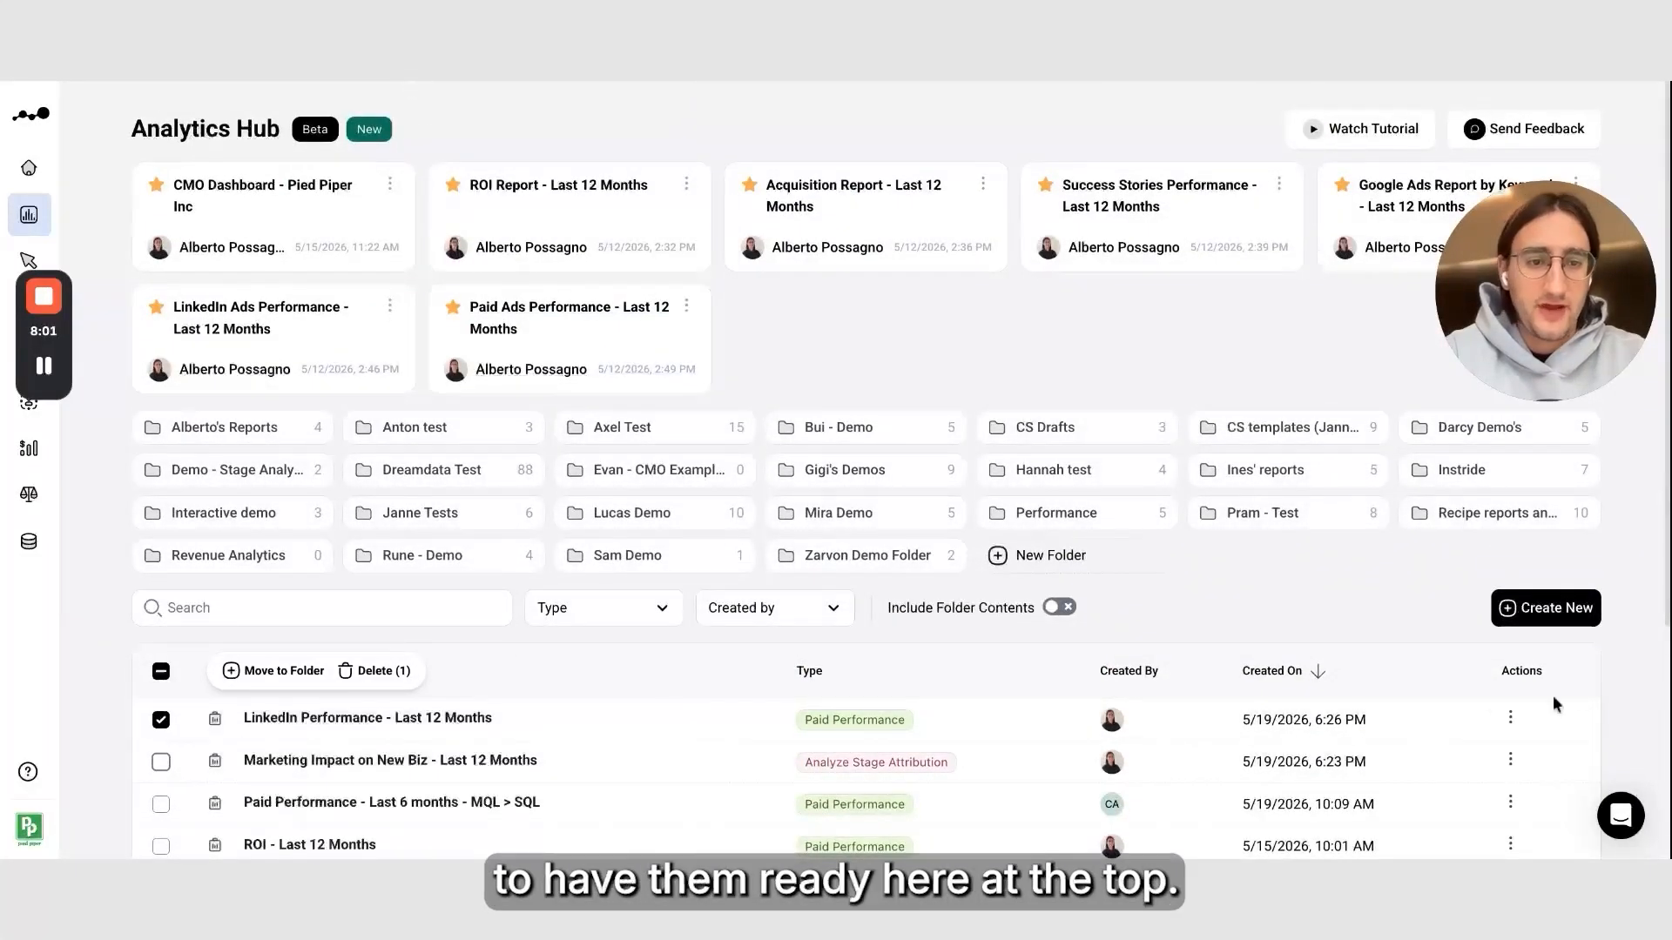
left_click(1510, 722)
left_click(1480, 620)
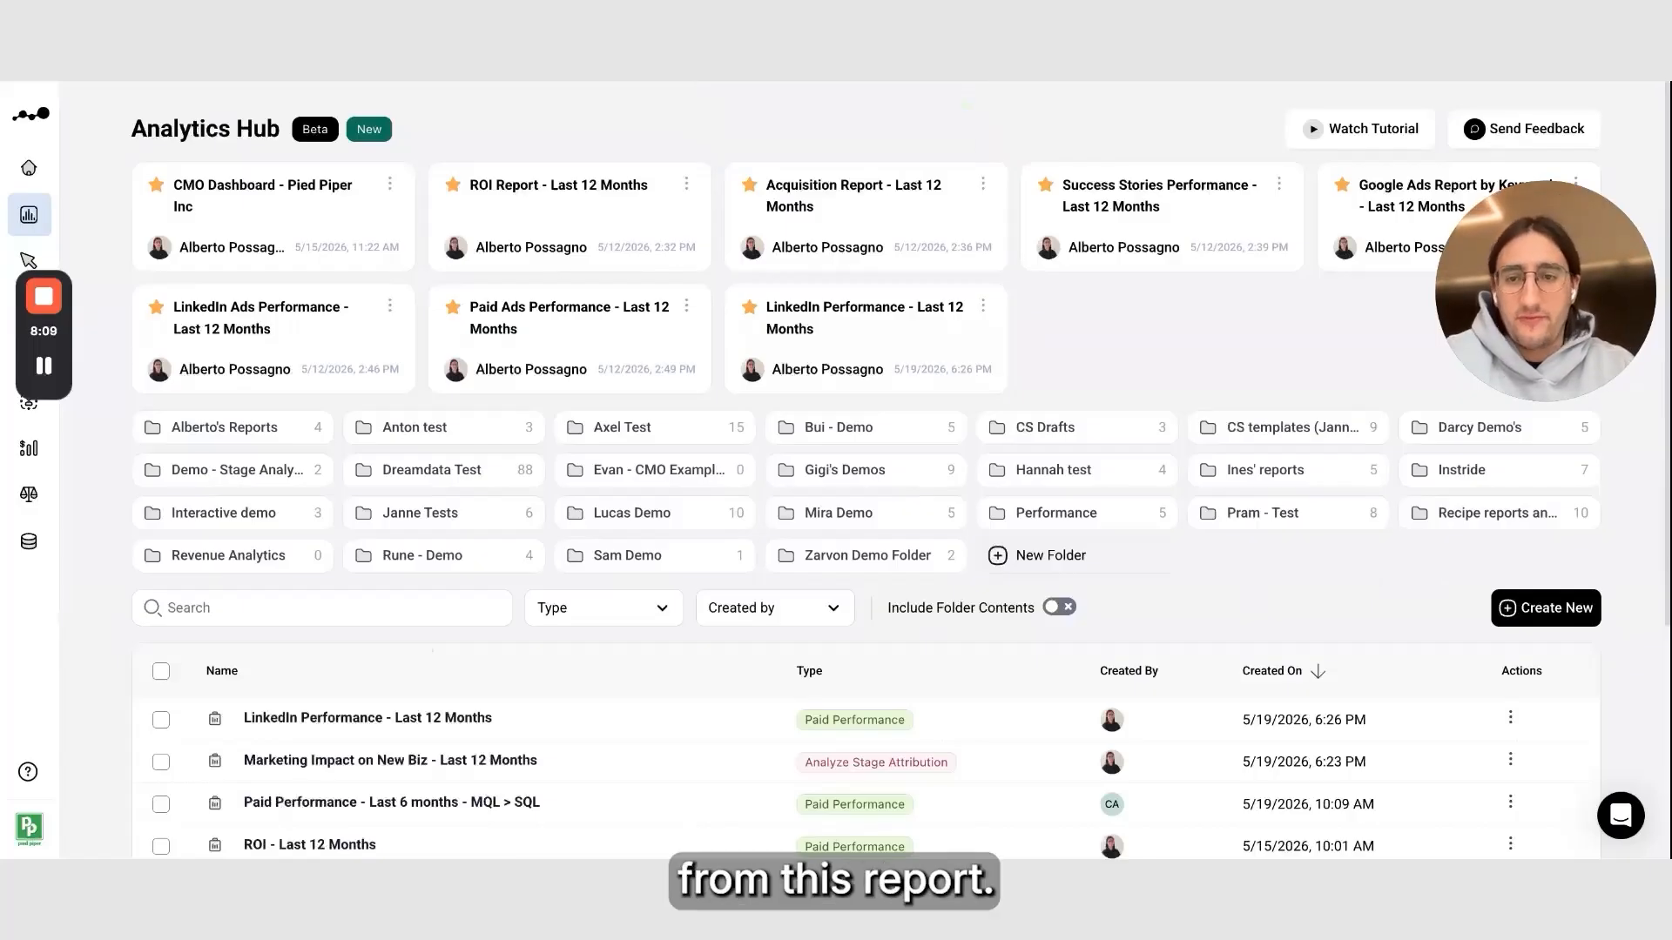
Create a new dashboard named "CMO Dashboard - Last 12 Months"
left_click(1519, 608)
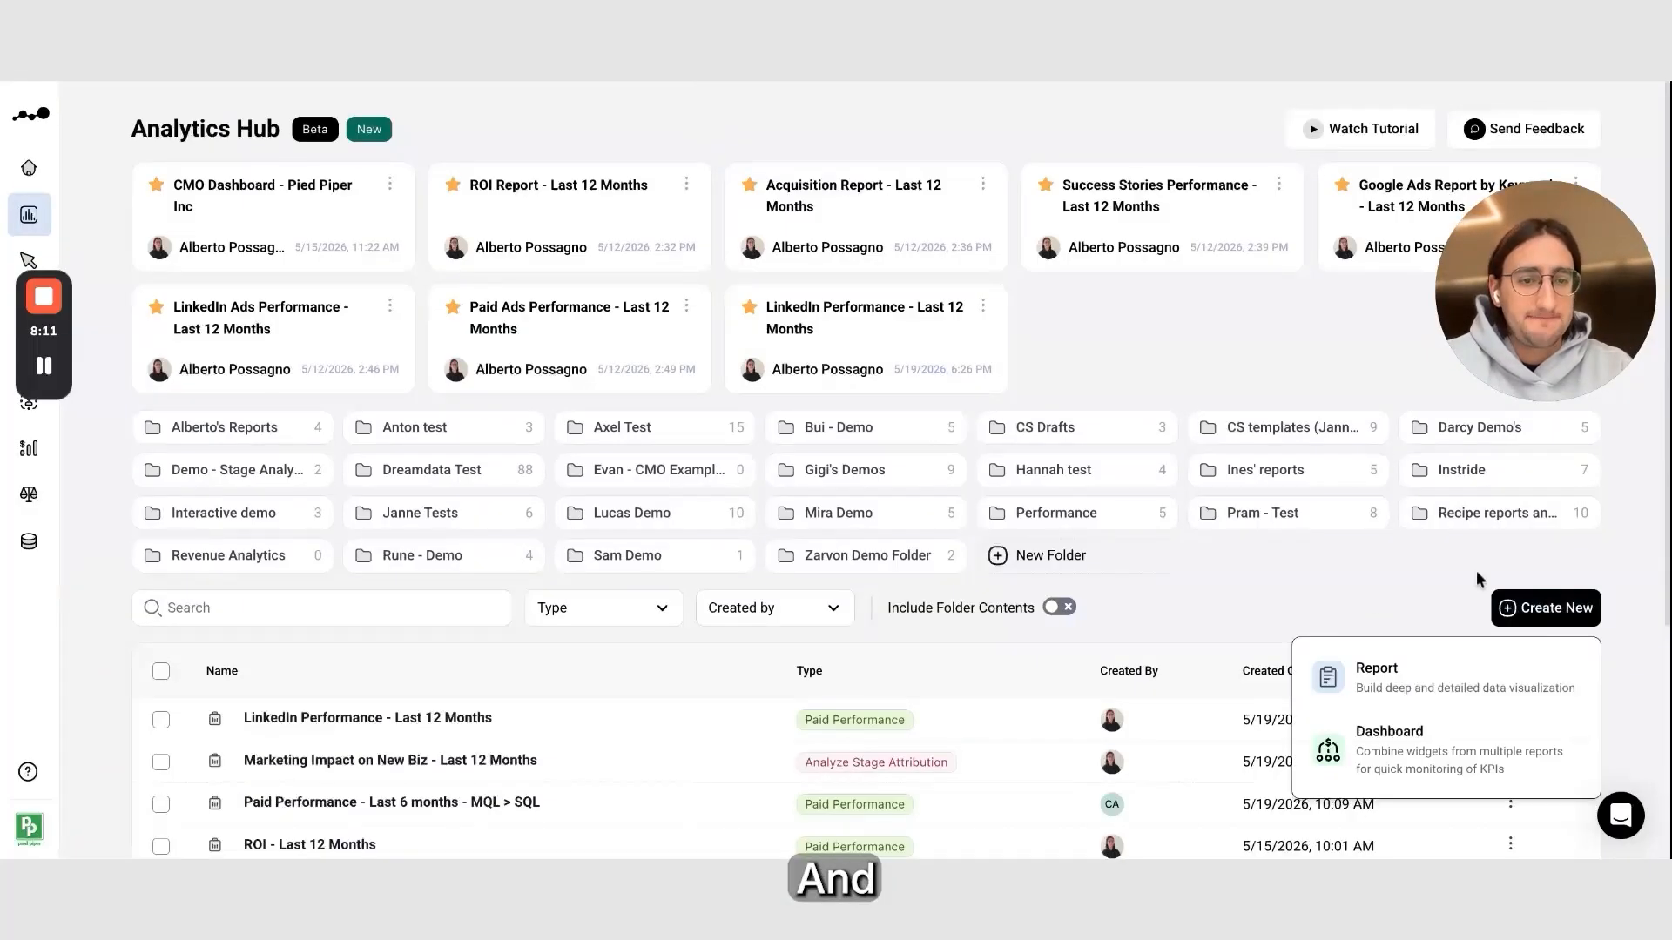
left_click(1384, 740)
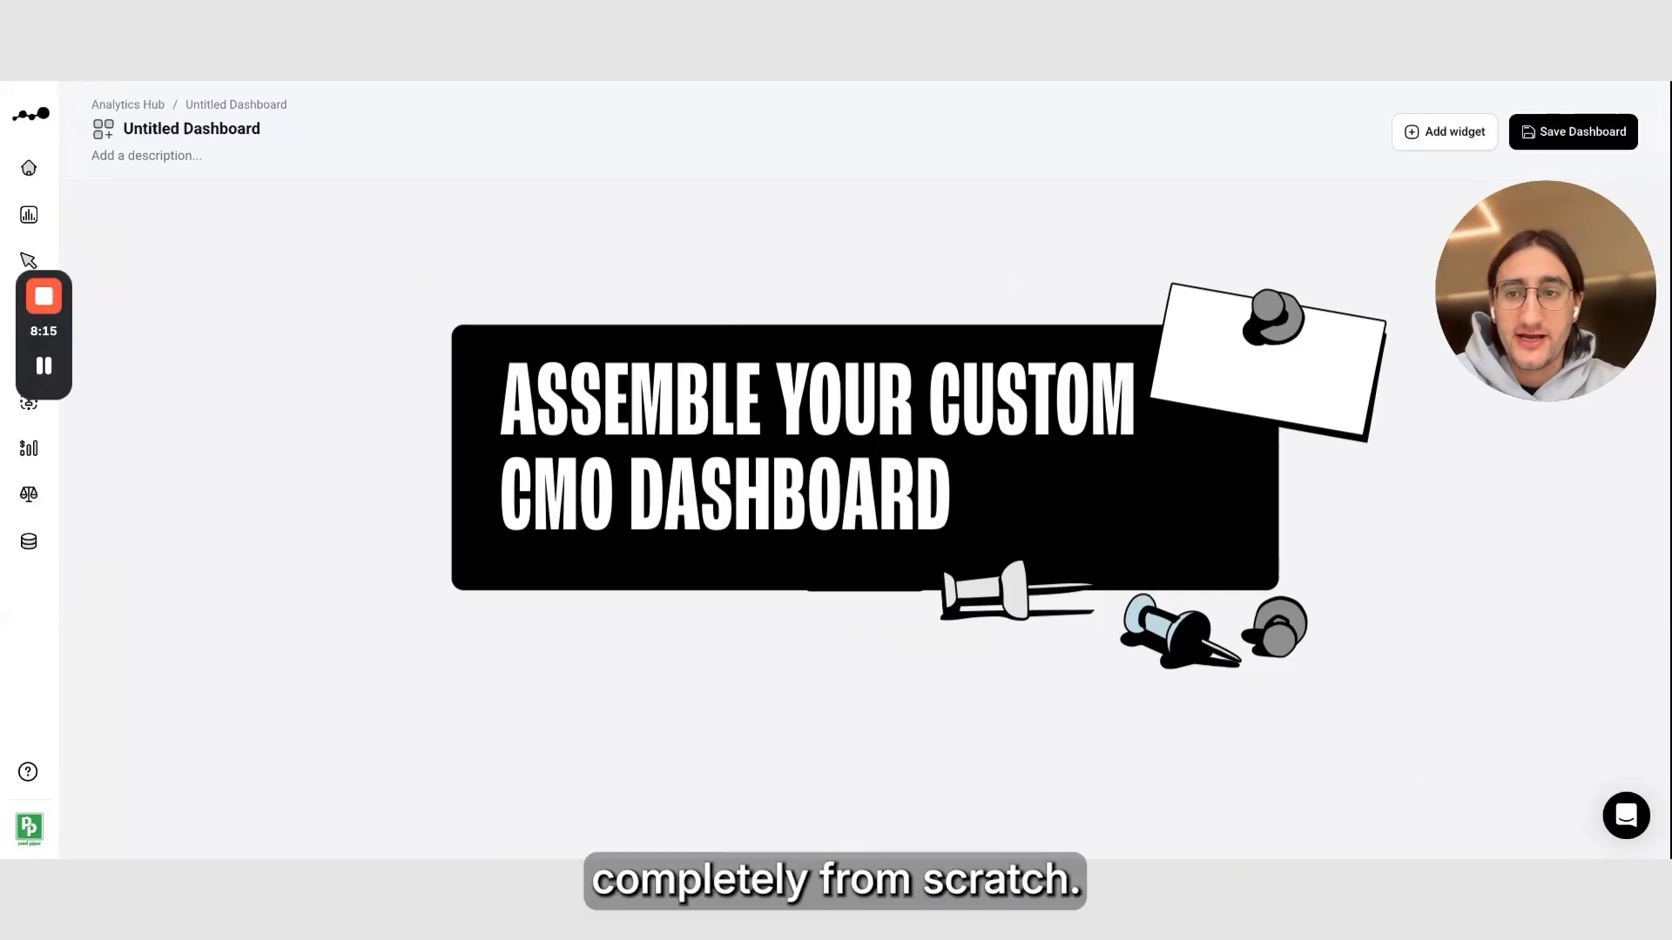
type("CMO Dashboard")
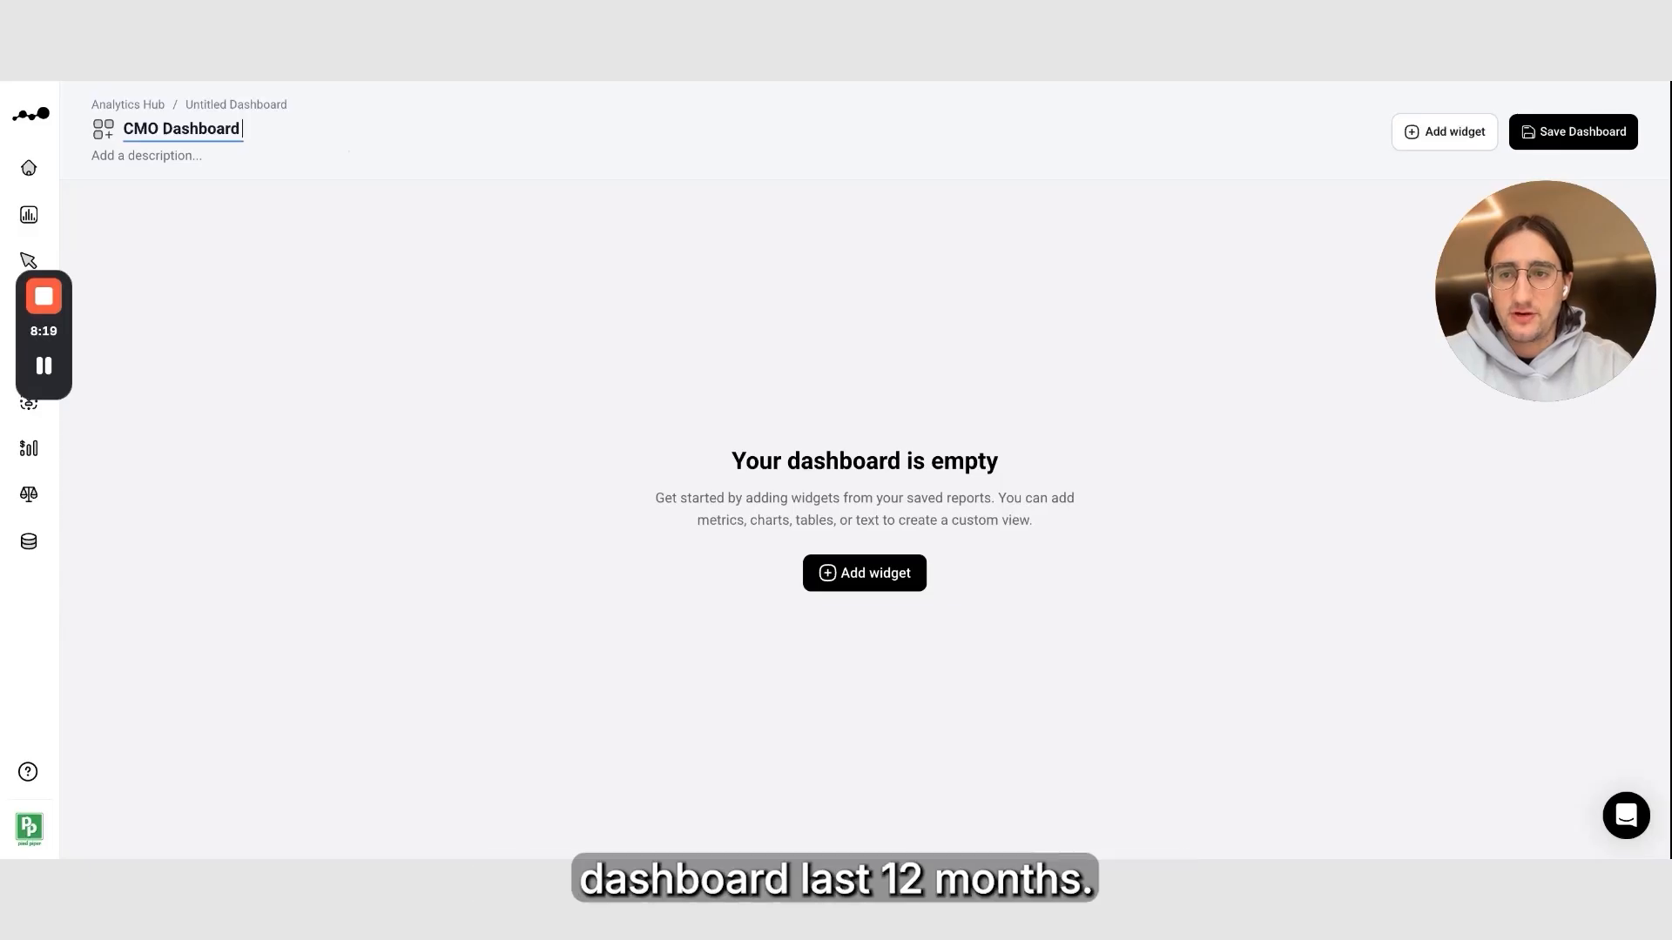
type(" - Last 12 Months")
left_click(836, 324)
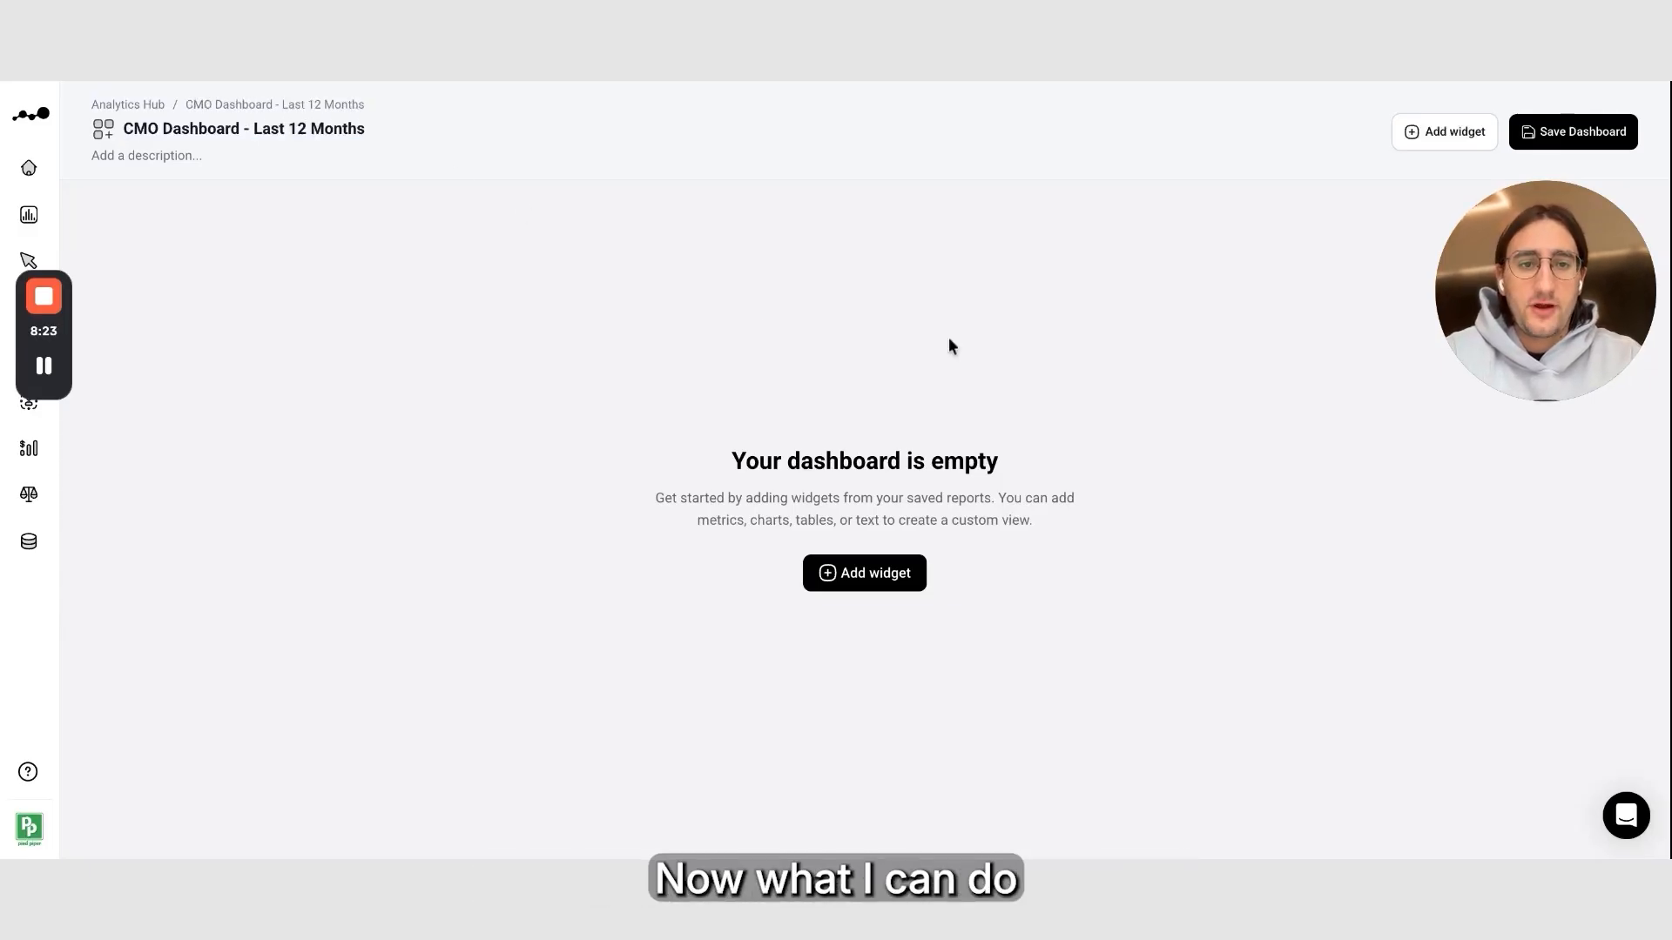
Add a text widget reading "NewBiz Impact and Ads Performance - Last 12 Months"
left_click(1422, 146)
left_click(1466, 138)
left_click(1466, 231)
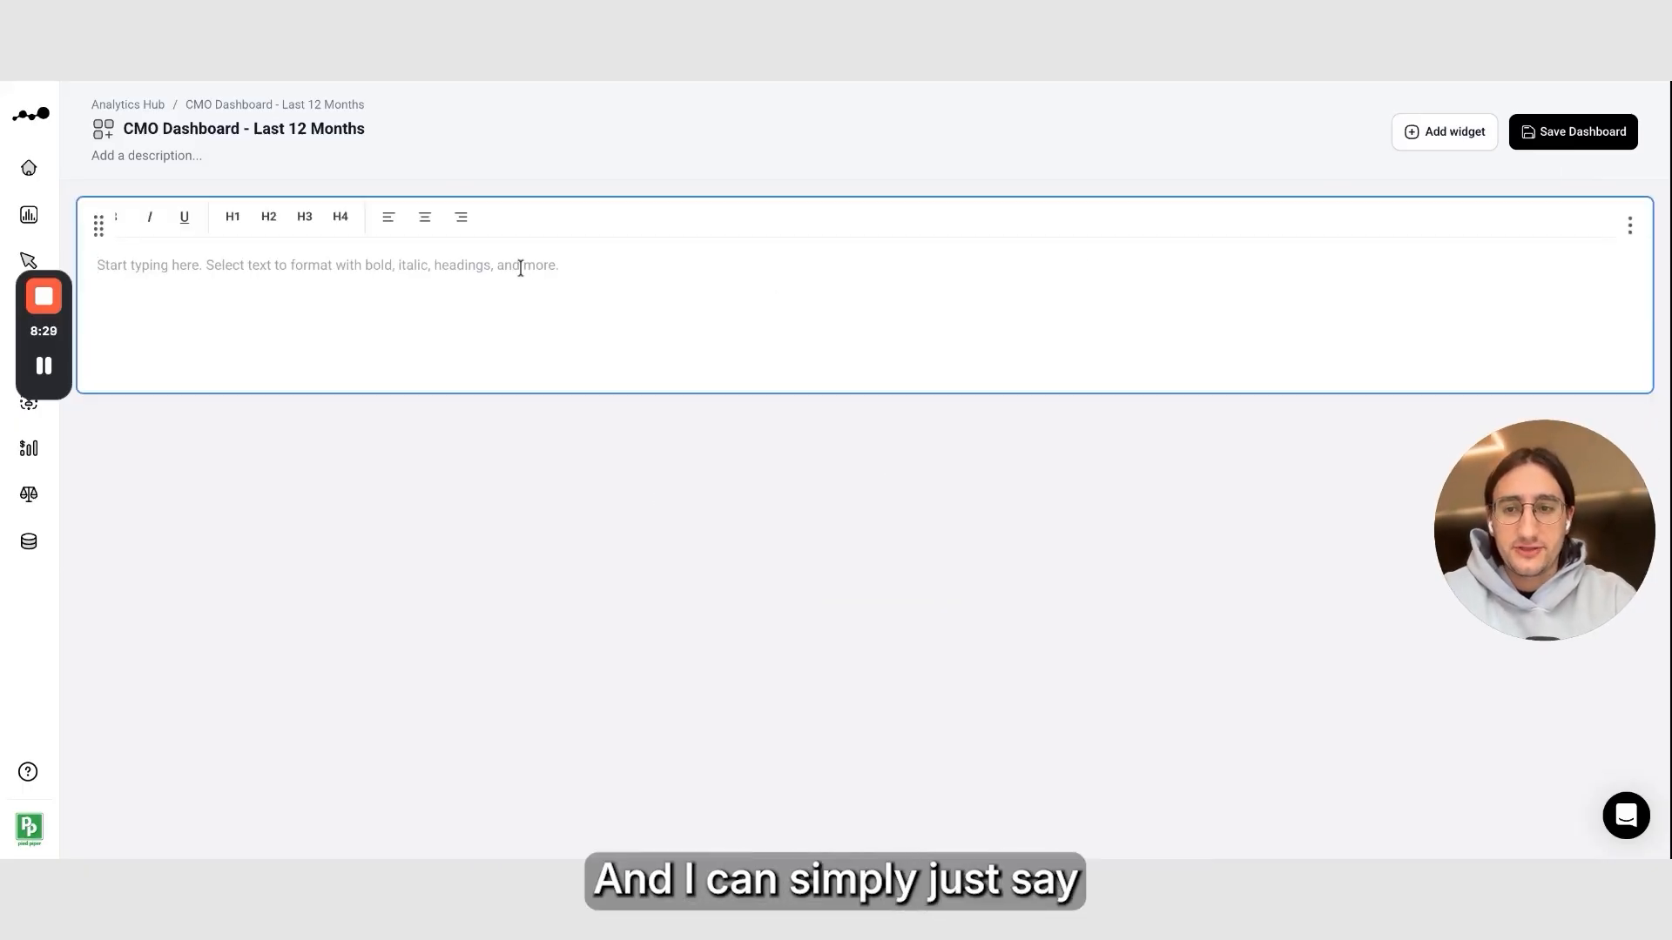
type("Pipeline IM")
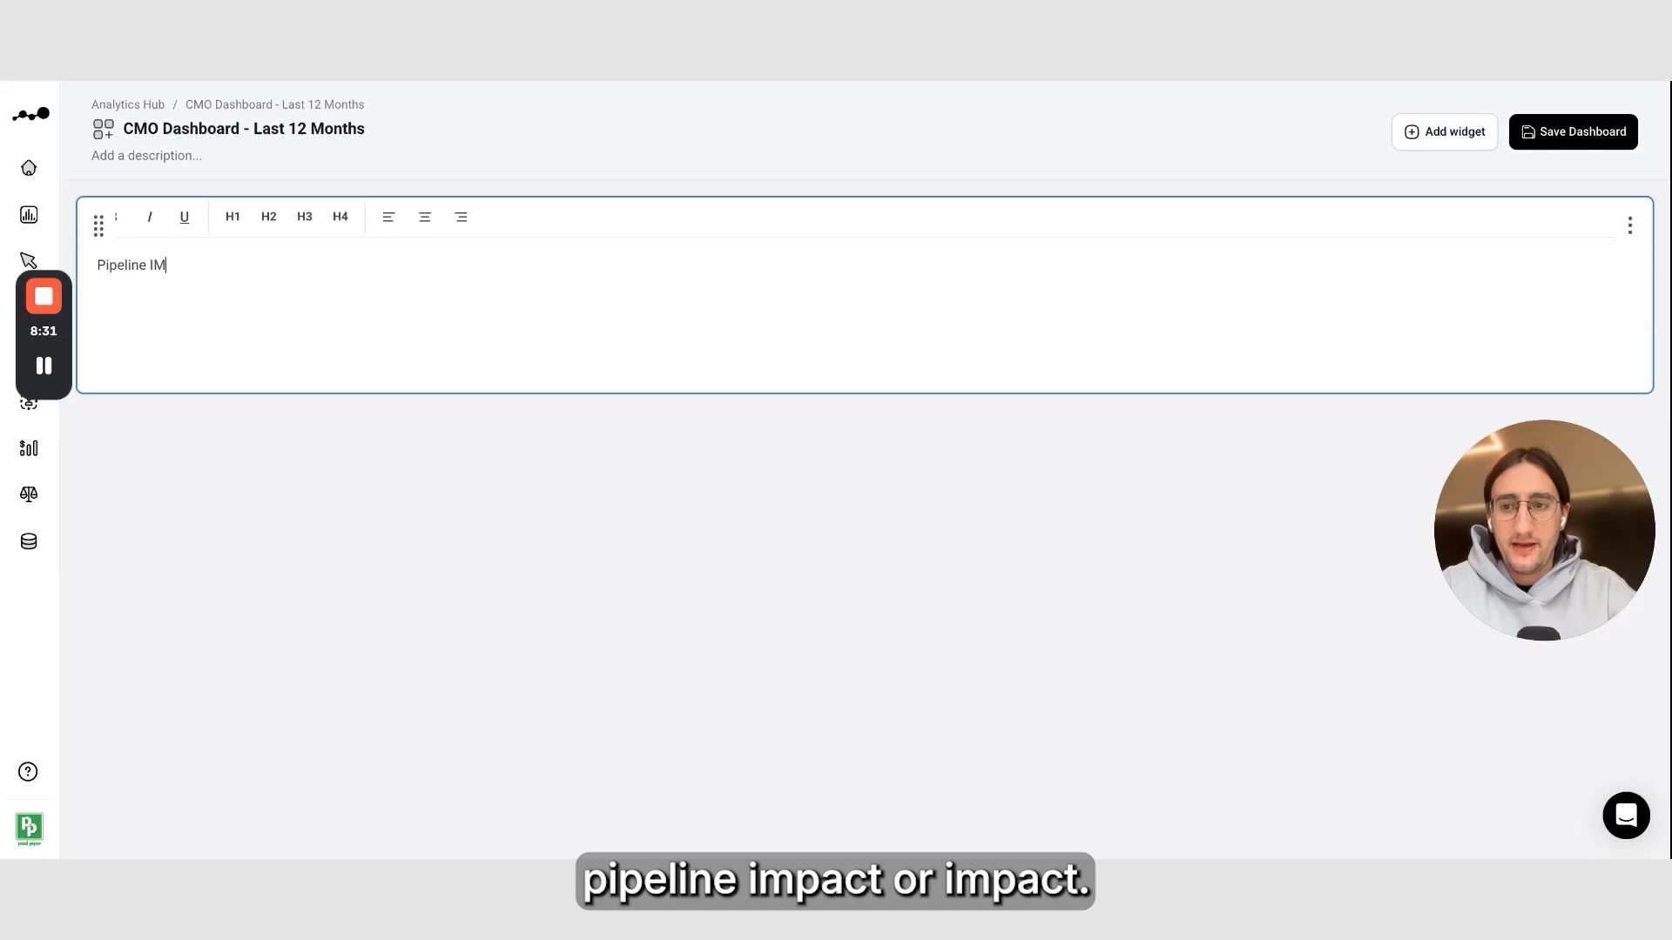
key("BackSpace")
key("BackSpace")
key("BackSpace")
key("ctrl+a")
type("NewBiz P")
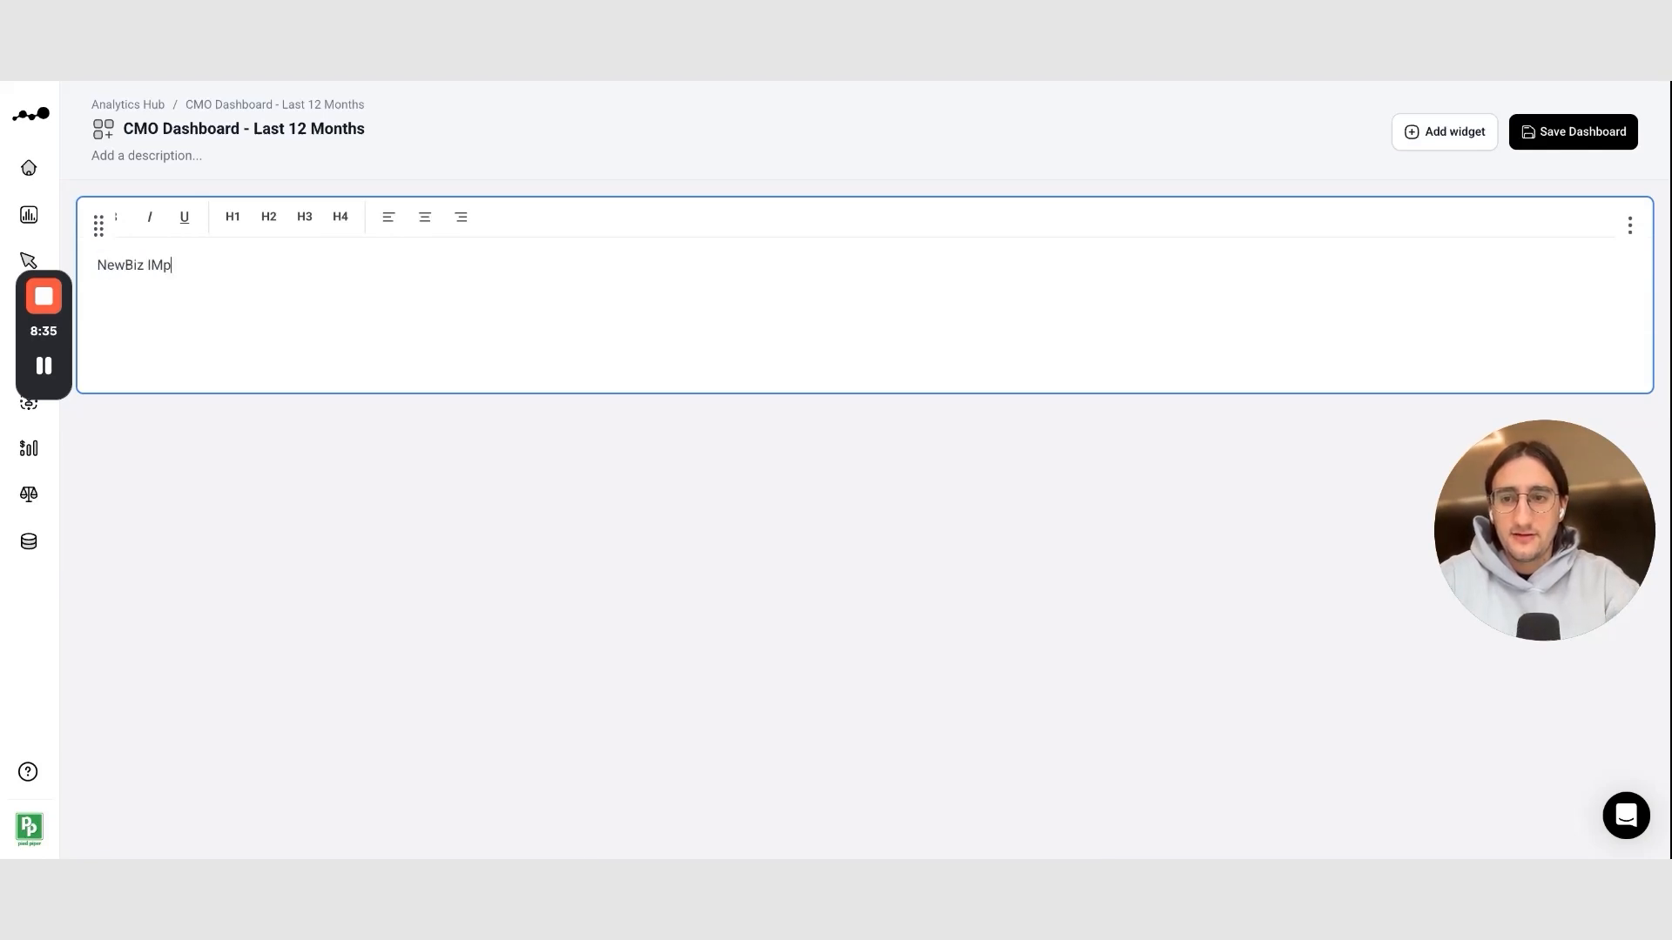
type("mpact and Ads Performance")
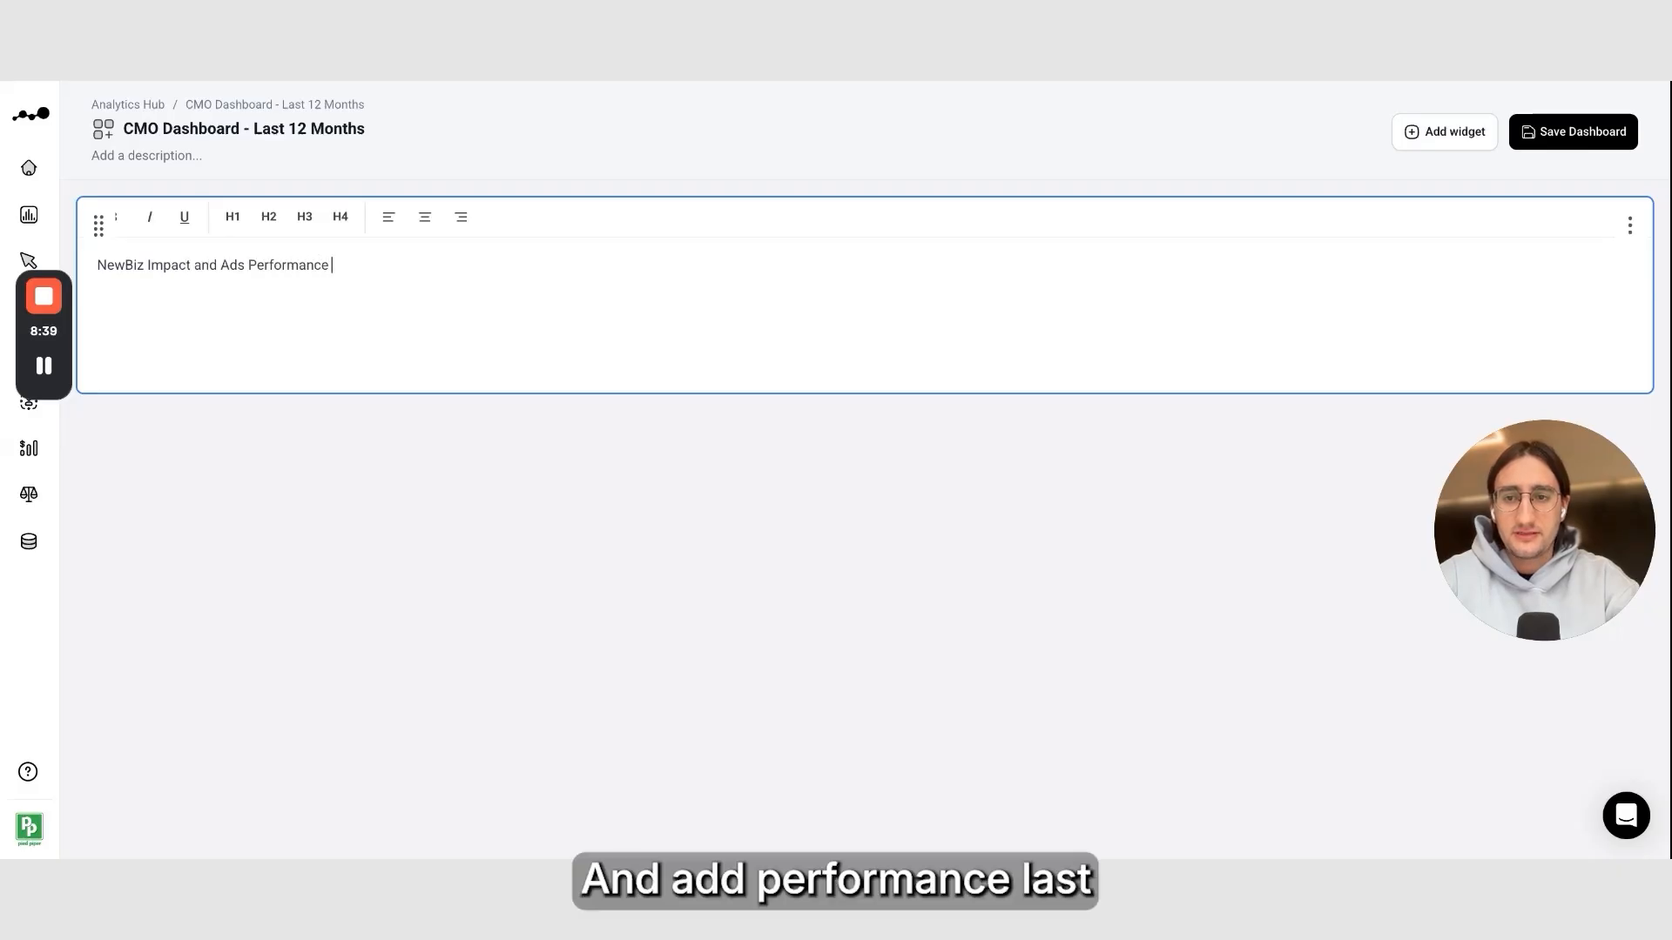
type(" - Last 12 Months")
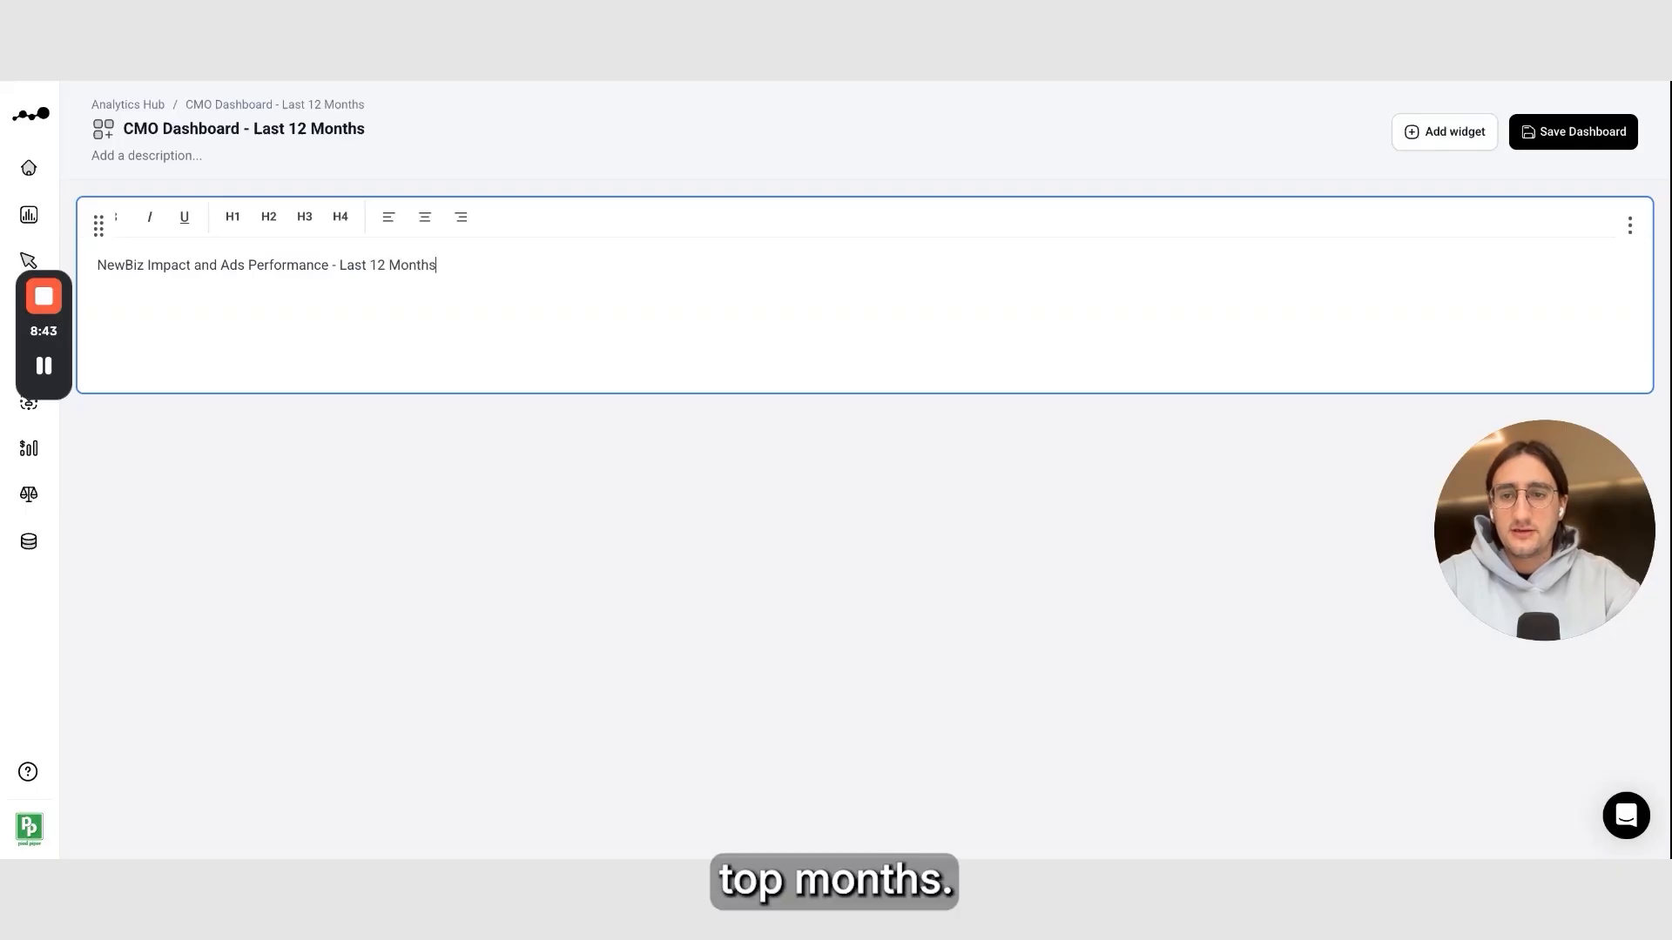
Format the title text as an H1 heading, centre it, and reduce the text widget's height
triple_click(355, 264)
left_click(231, 218)
left_click(431, 225)
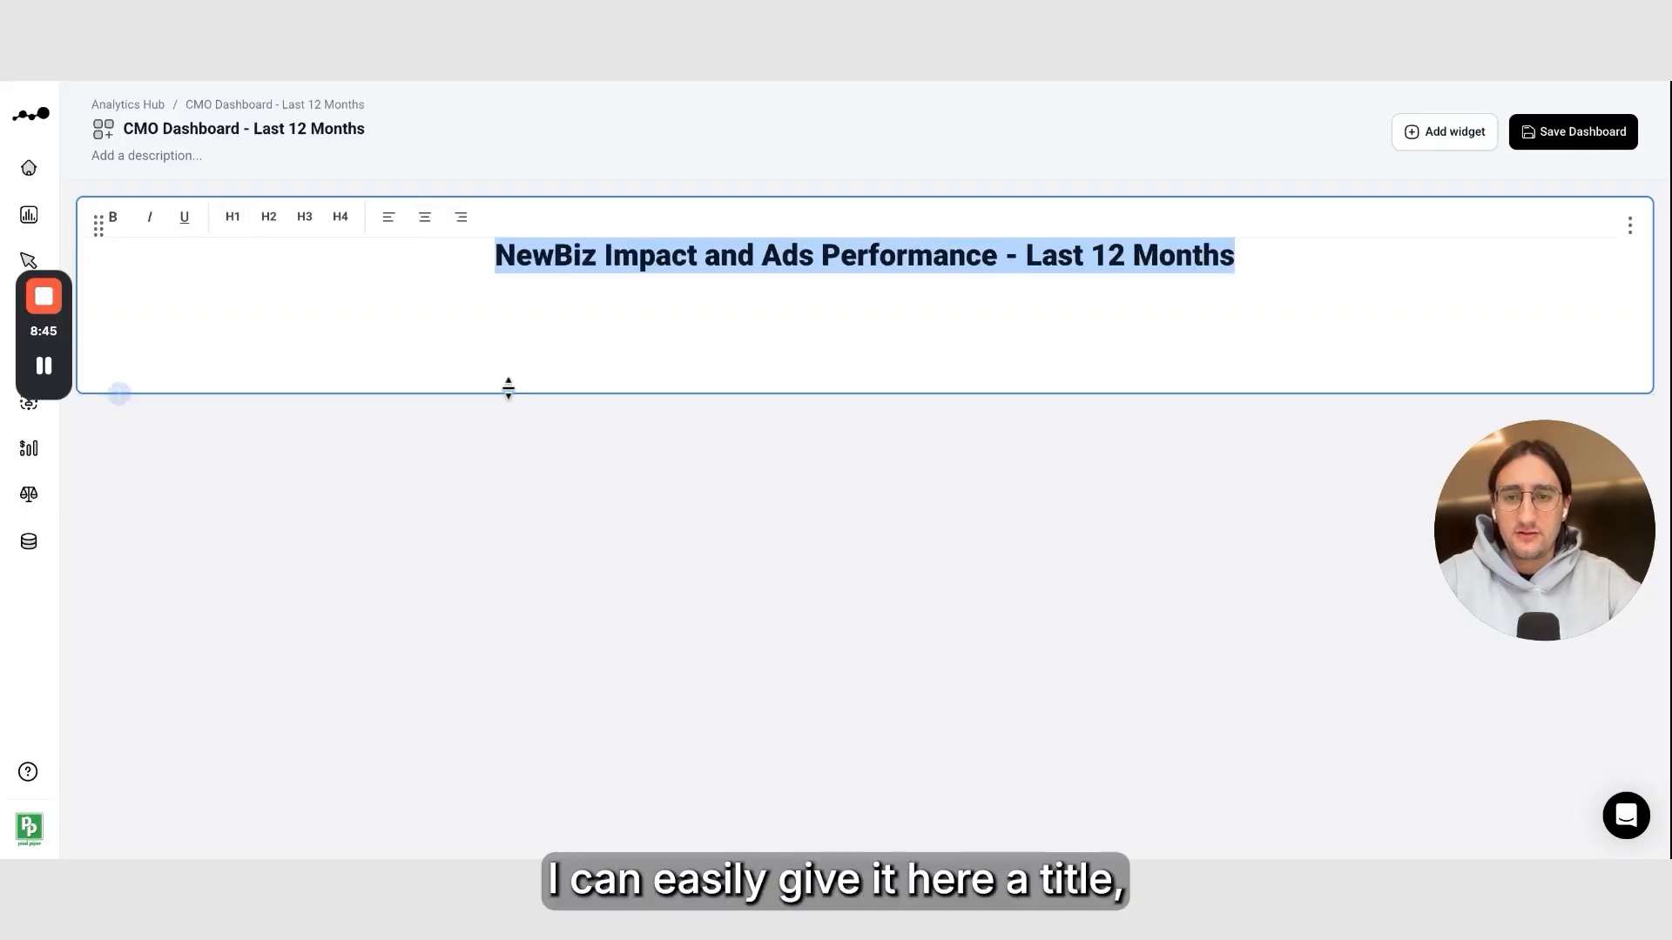
left_click_drag(508, 388, 511, 295)
left_click(635, 420)
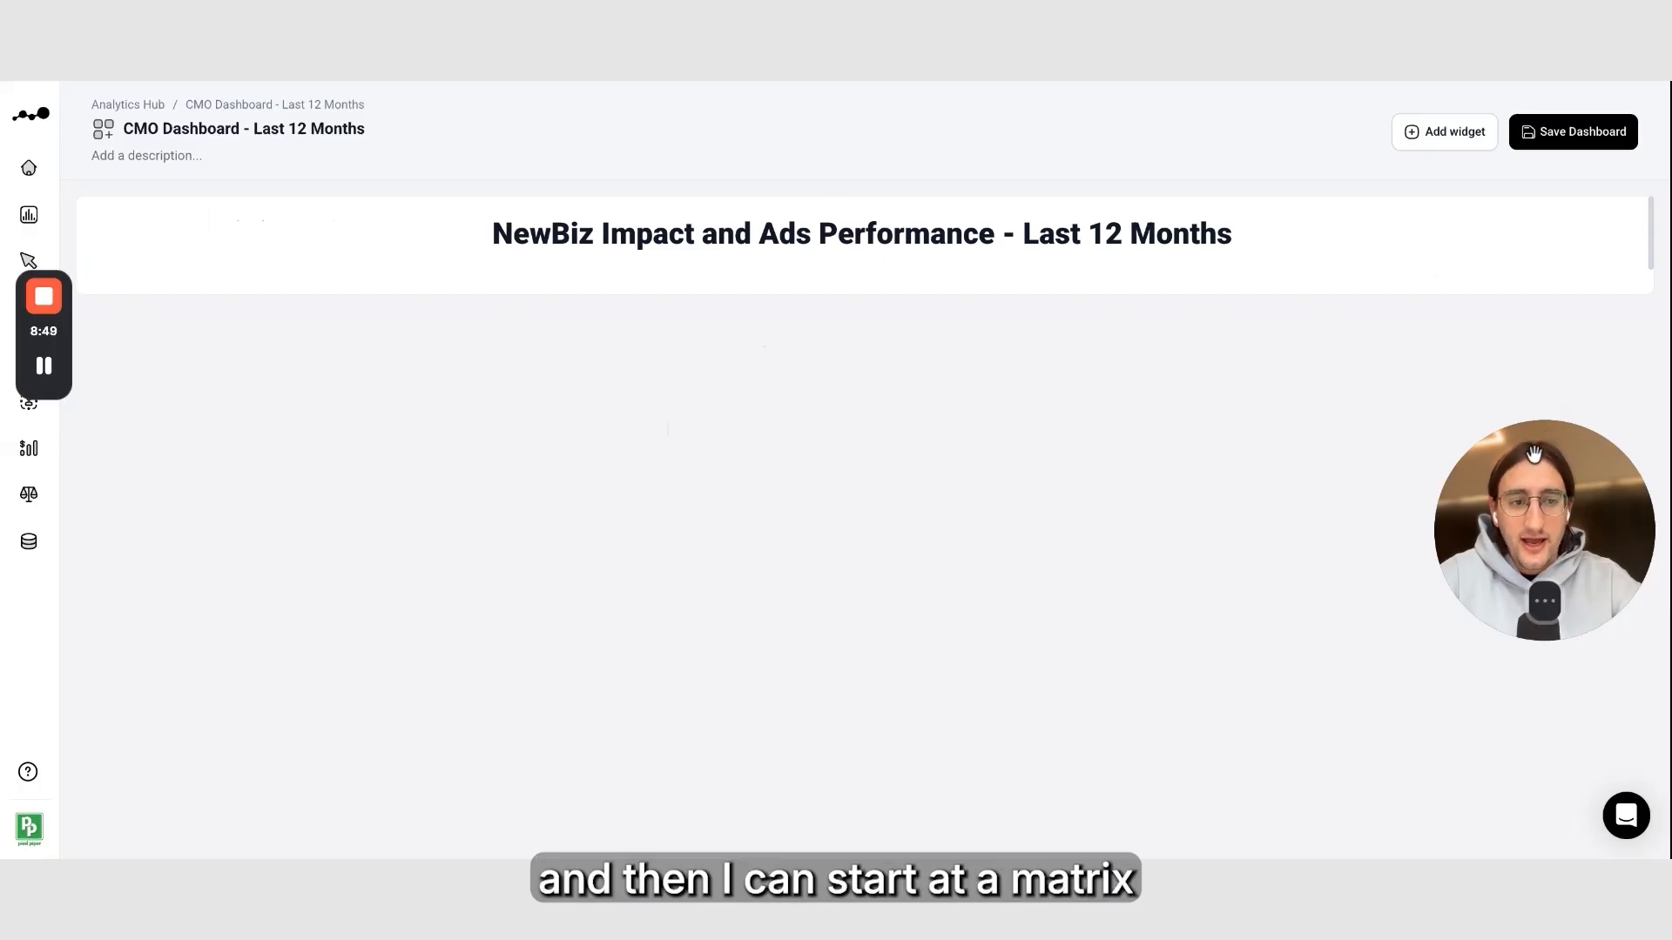
Add the five NewBiz metrics from the Marketing Impact on New Biz report as report widgets
left_click_drag(1544, 437, 1531, 603)
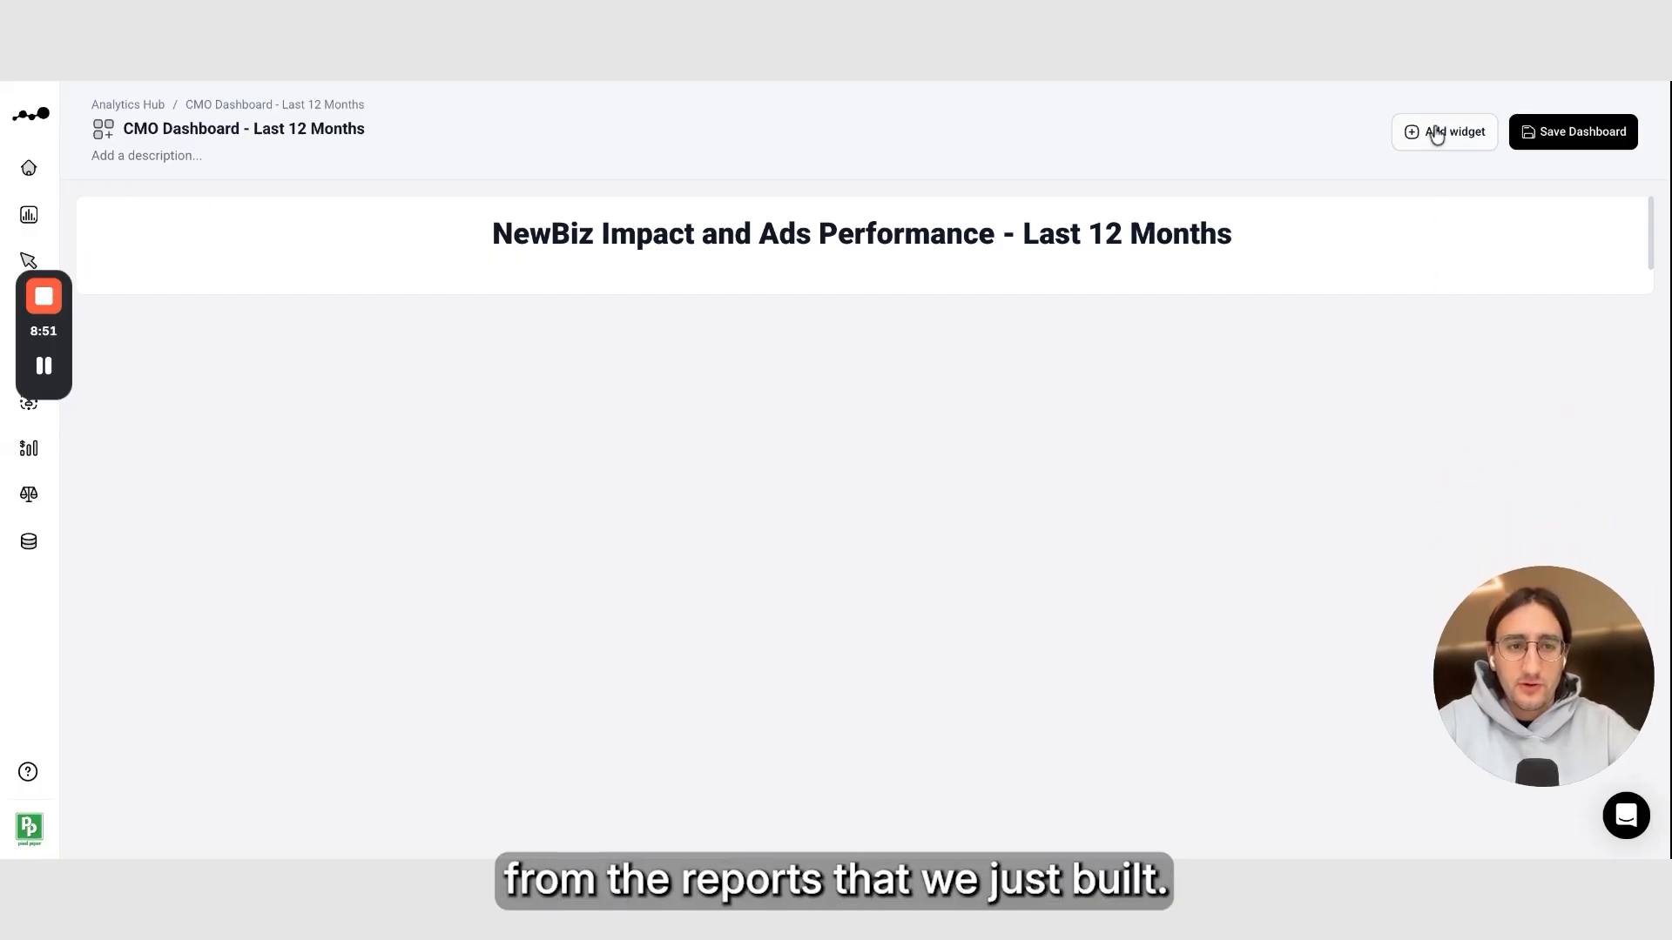
left_click(1447, 138)
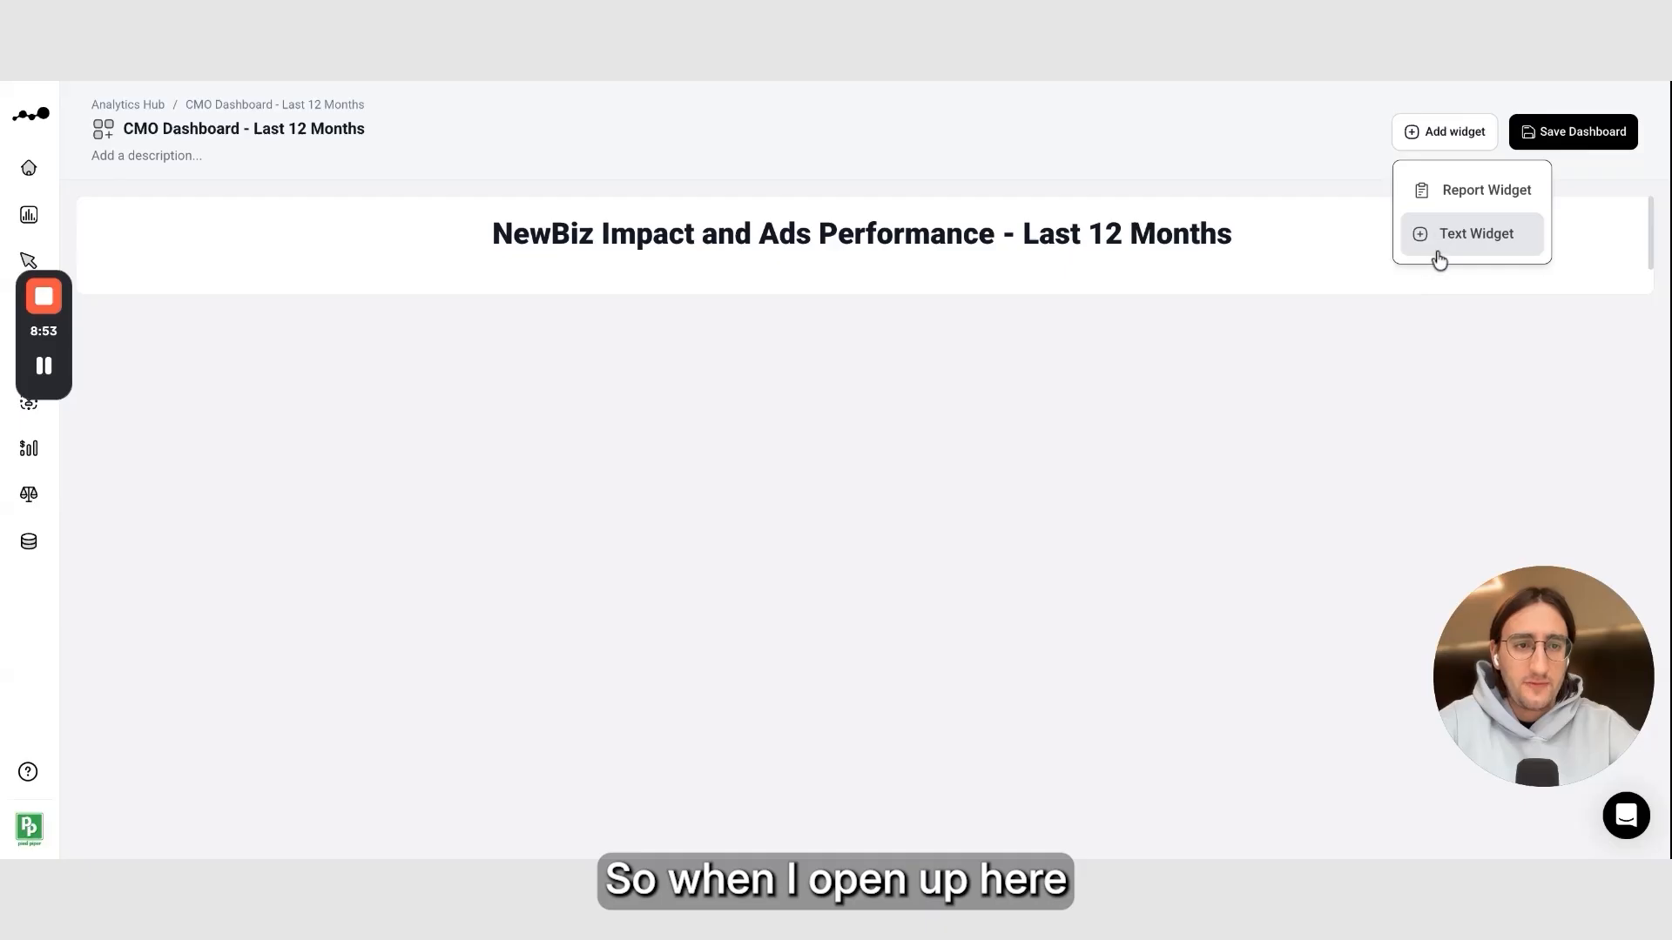
left_click(1477, 193)
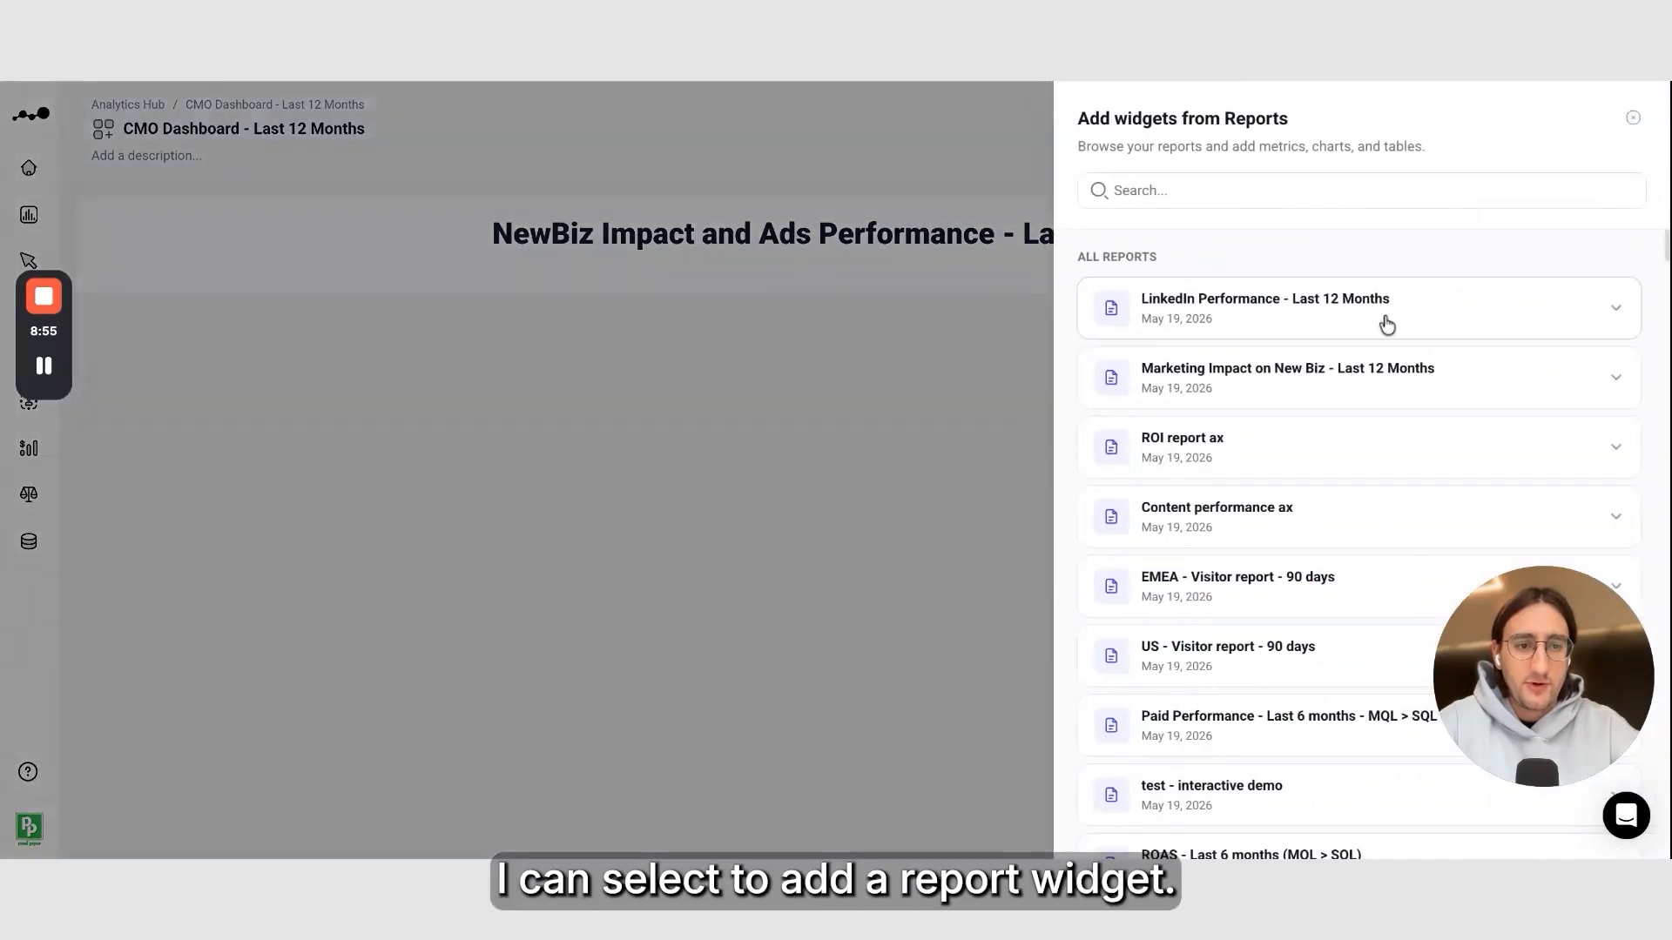
left_click_drag(1433, 660, 9, 715)
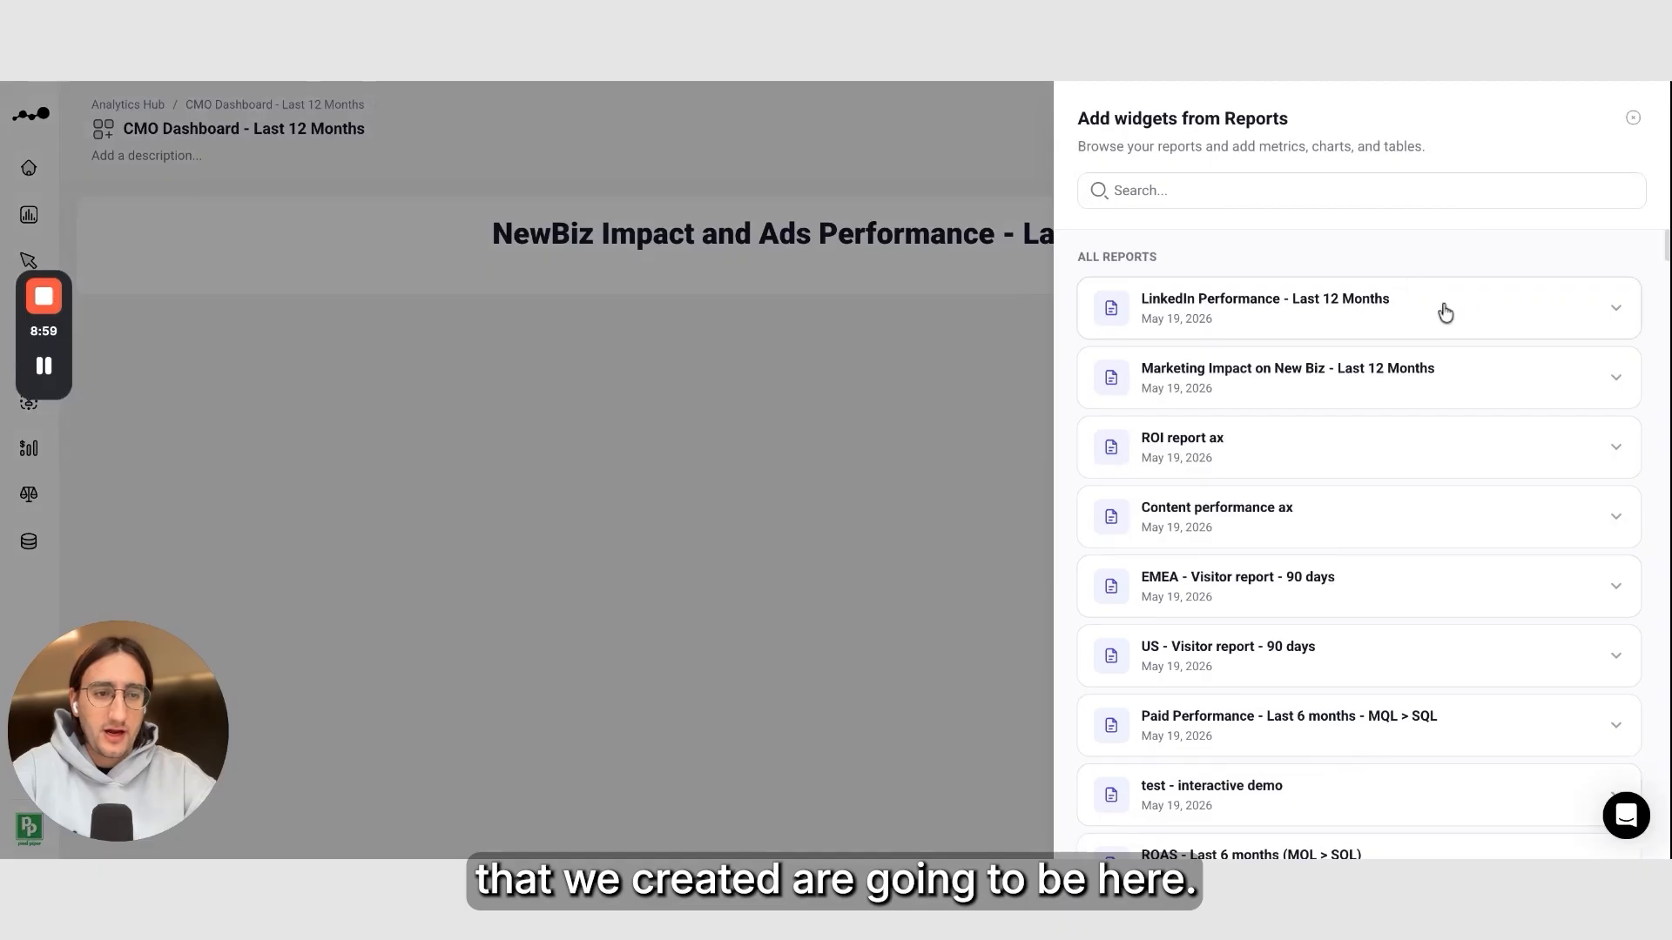
left_click(1419, 387)
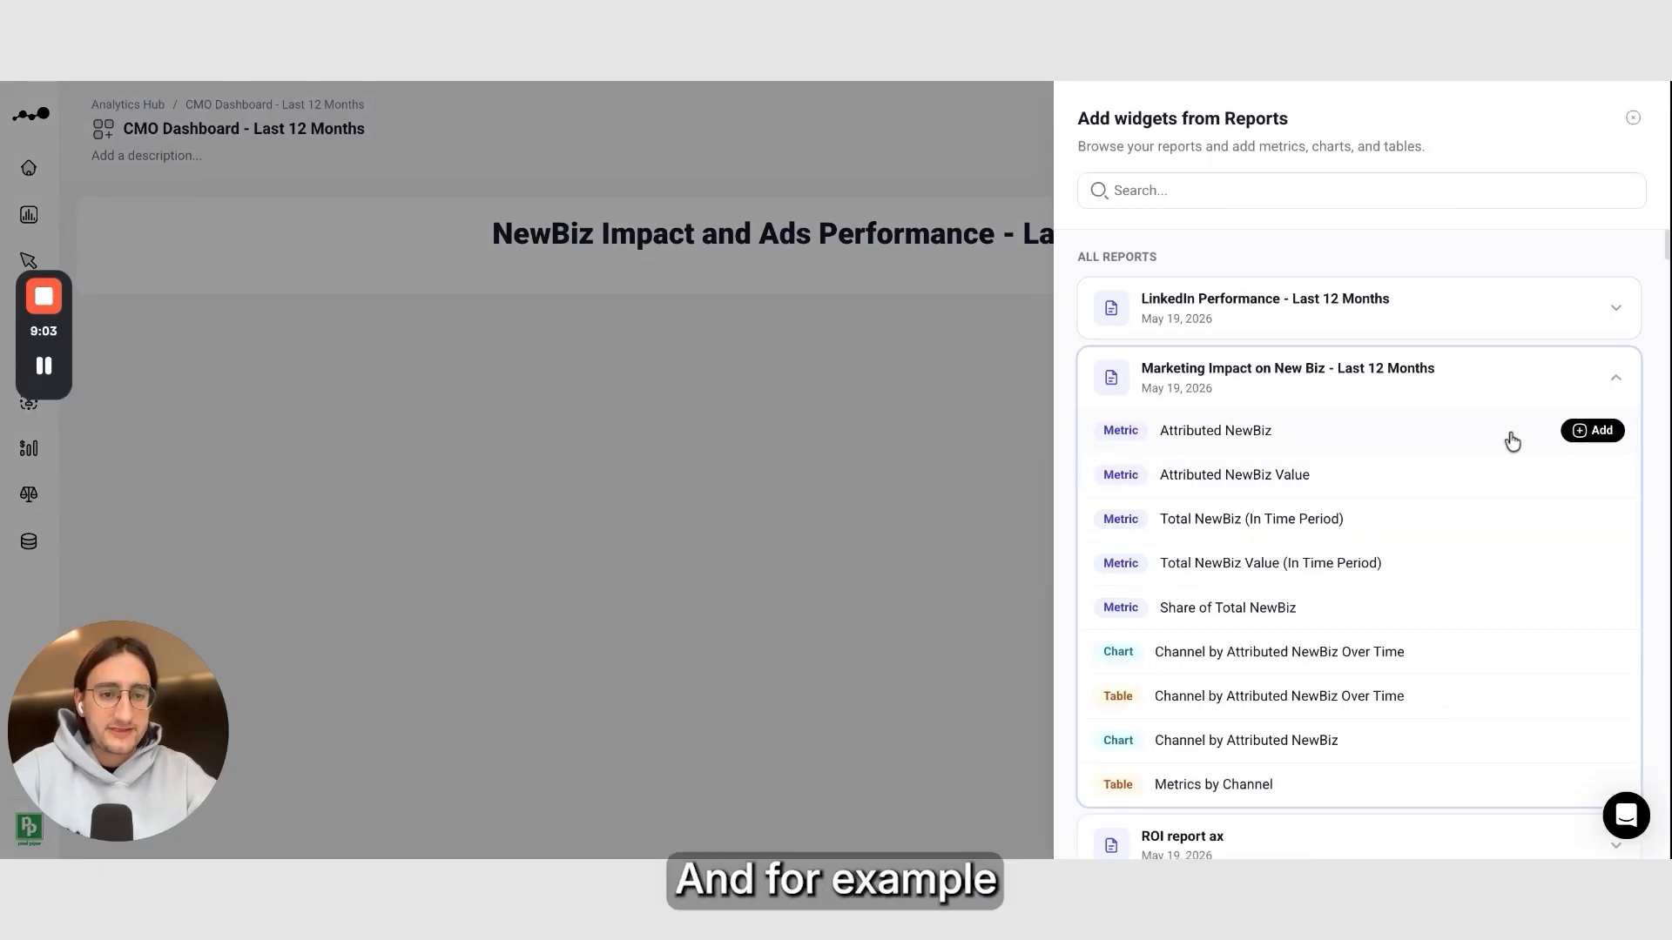
left_click(1588, 435)
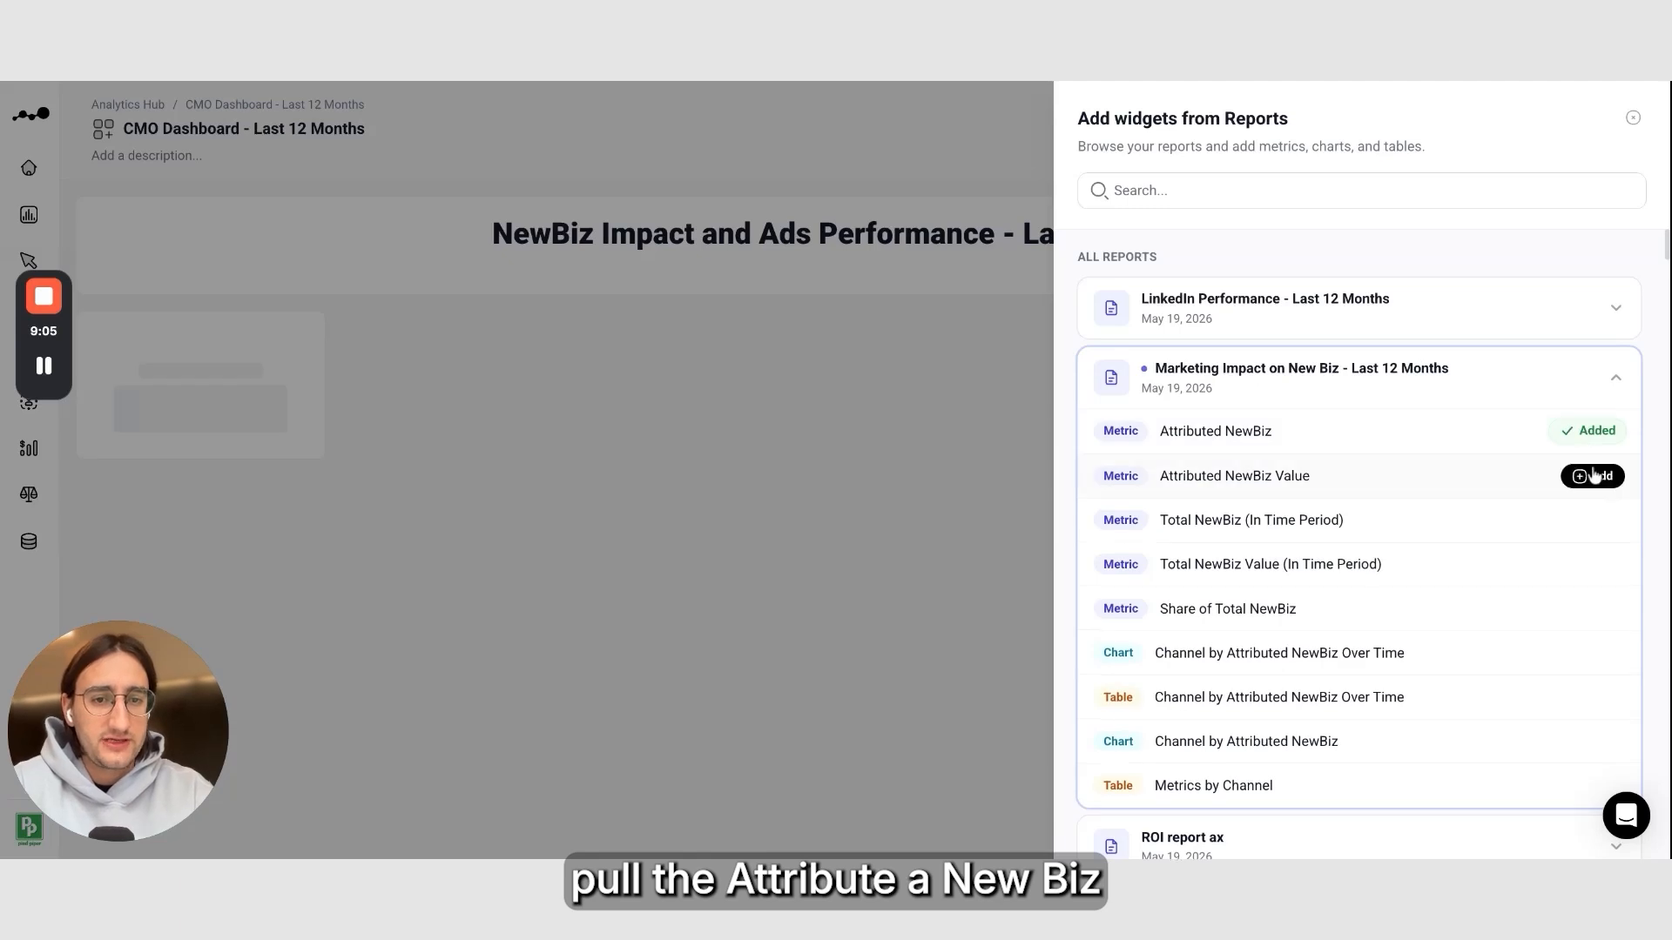
left_click(1595, 477)
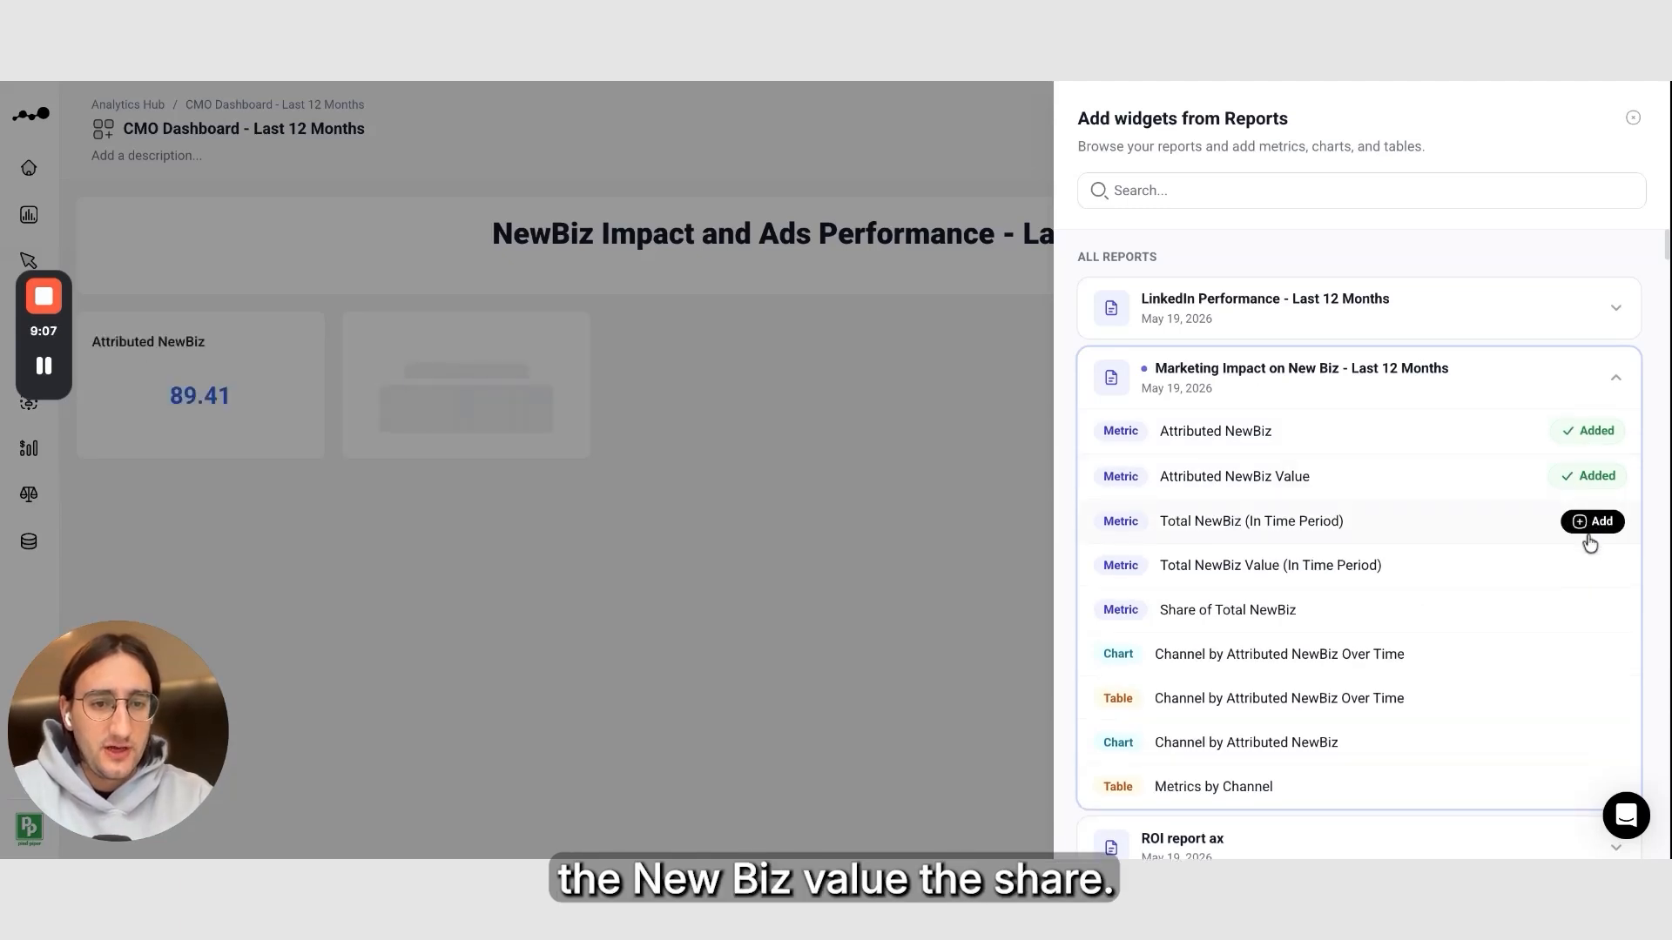
left_click(1593, 524)
left_click(1600, 570)
left_click(1597, 612)
Add the Channel by Attributed NewBiz chart and the Metrics by Channel table from the same report
scroll(1597, 610, "down", 1)
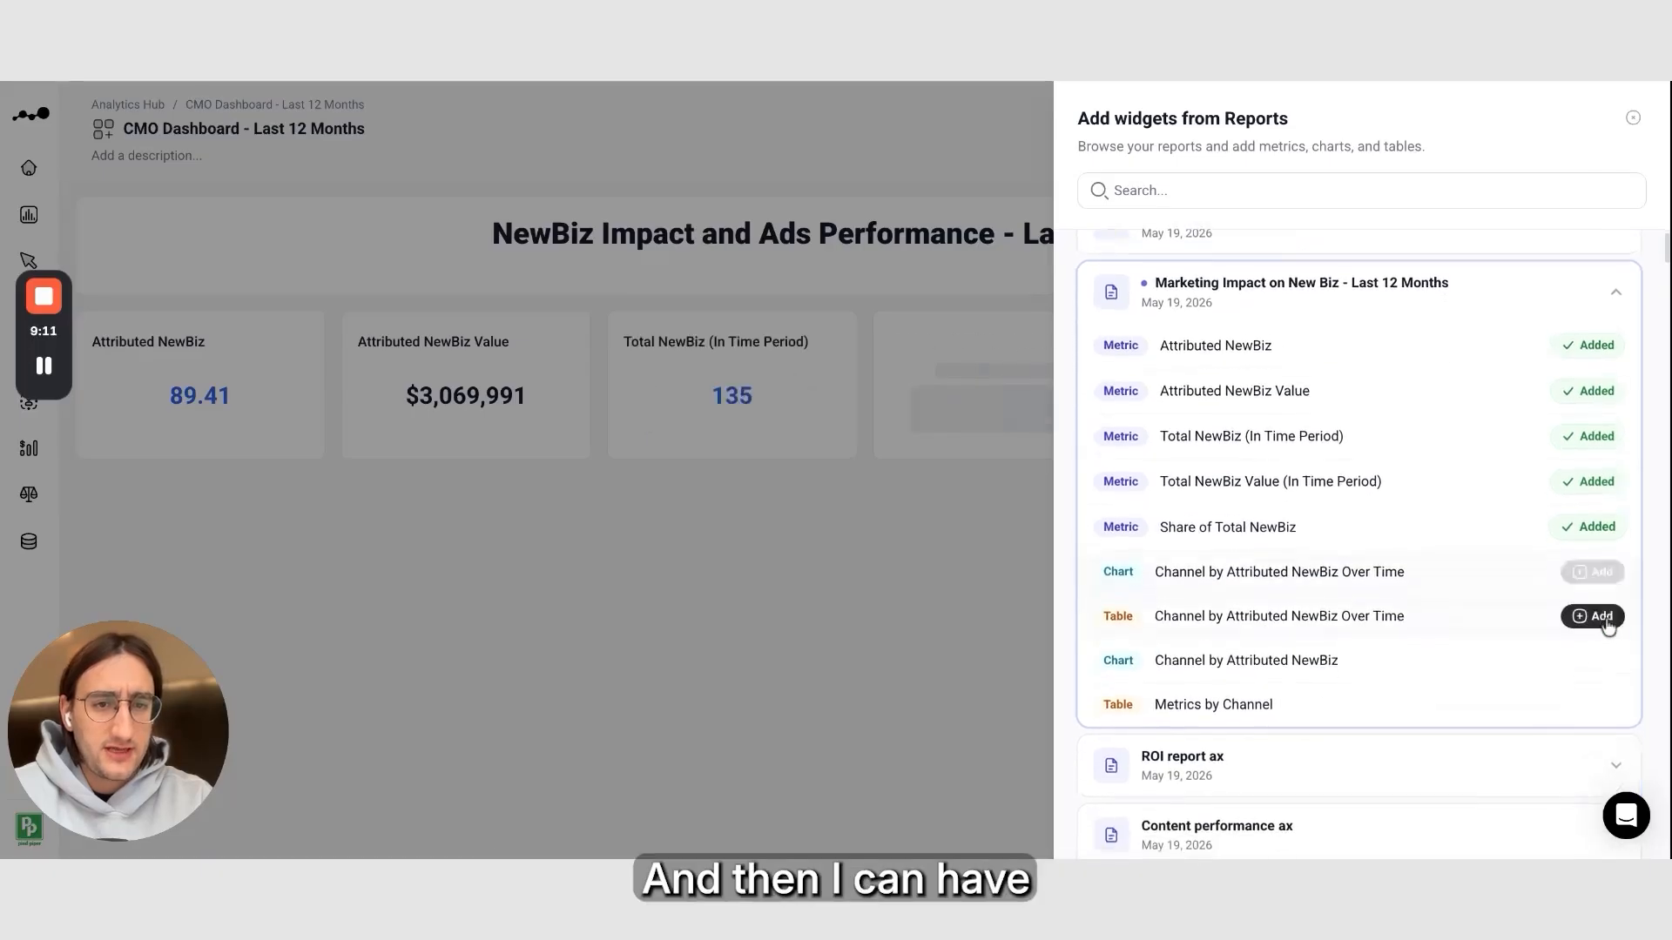
scroll(1533, 620, "down", 4)
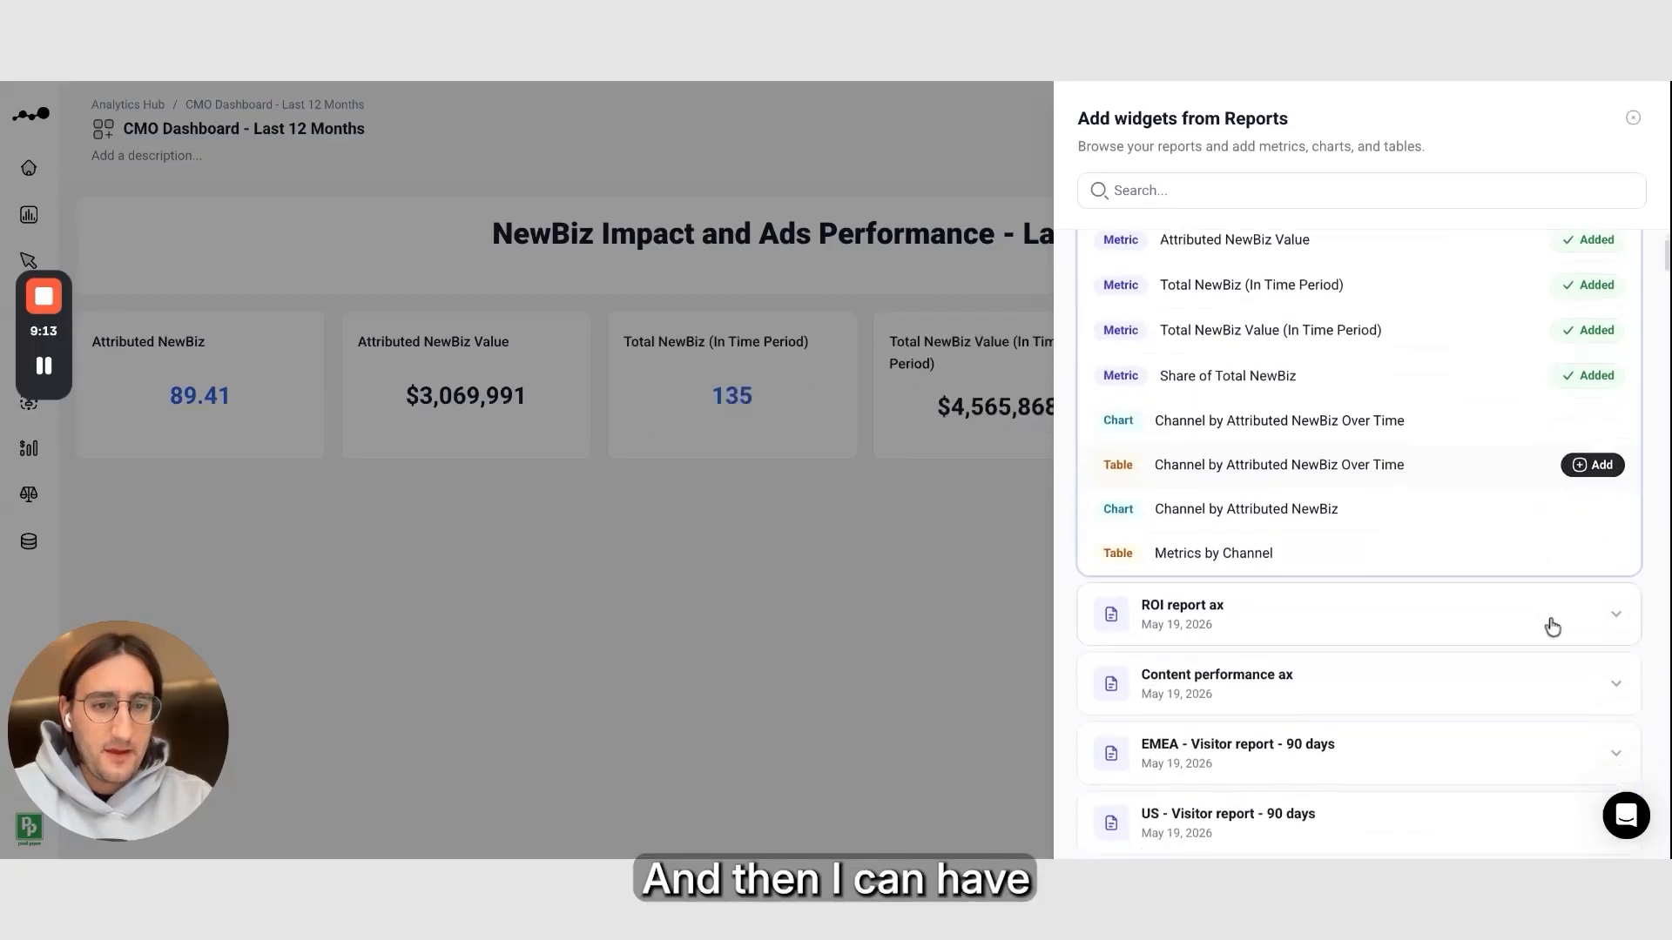
scroll(1589, 492, "up", 2)
scroll(1584, 508, "up", 1)
left_click(1588, 649)
left_click(1593, 694)
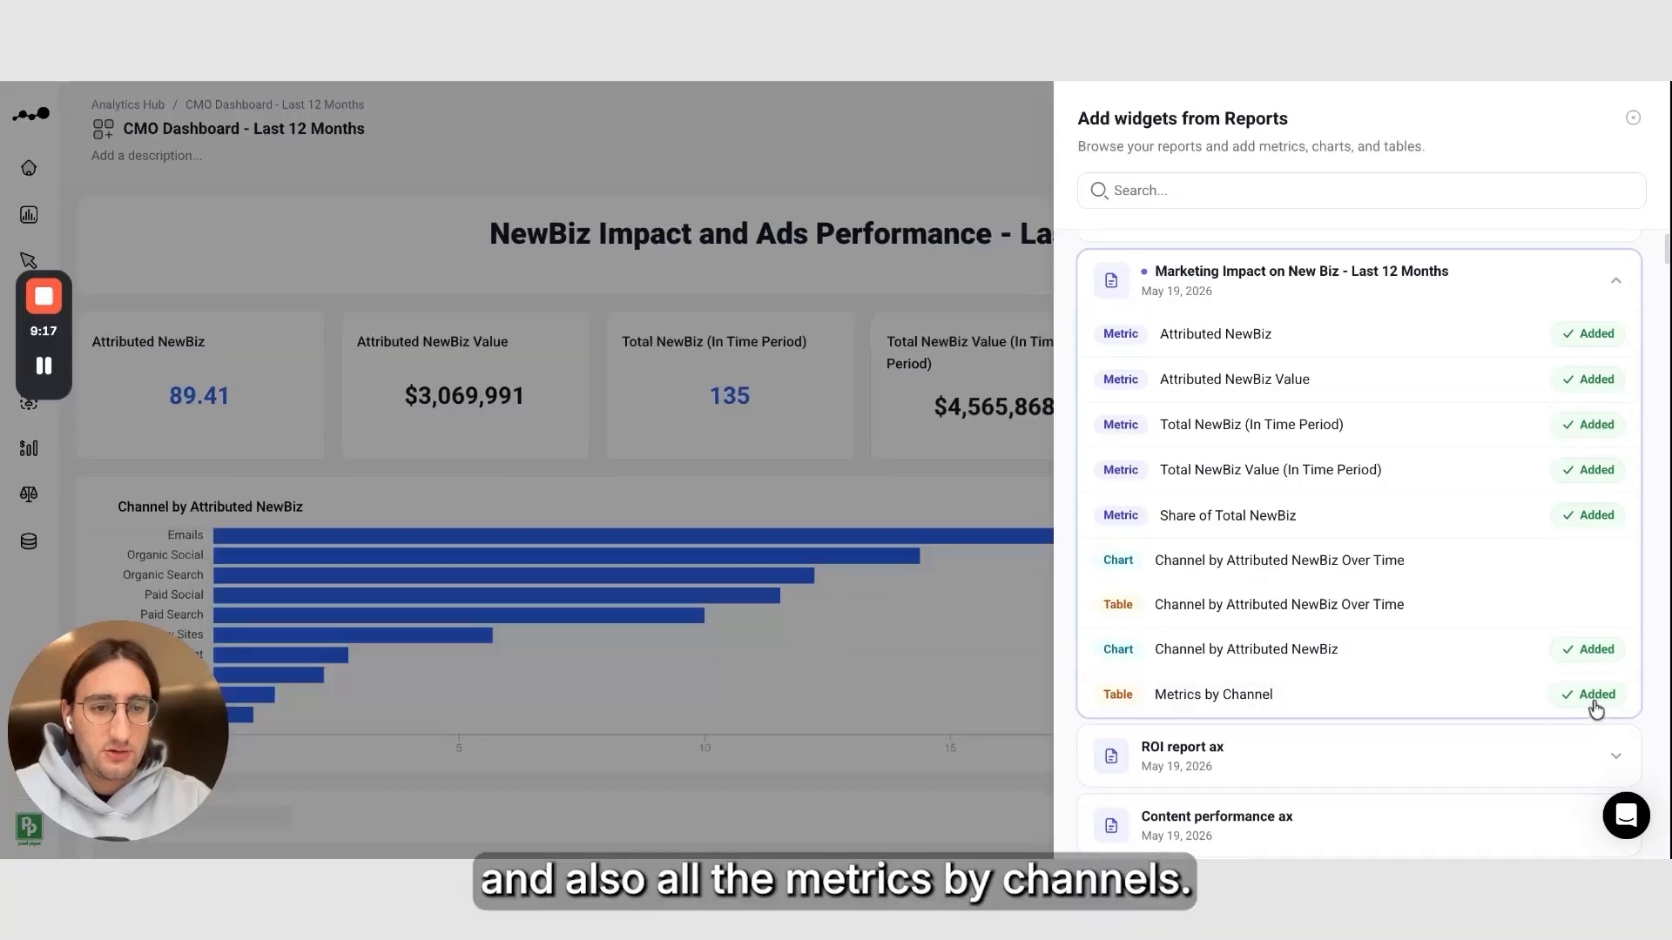
From the LinkedIn Performance report, add Cost, Influenced NewBiz, Attributed NewBiz, ROI (NewBiz) and the Campaign by Cost Over Time chart
scroll(1471, 568, "up", 2)
left_click(1600, 383)
left_click(1461, 322)
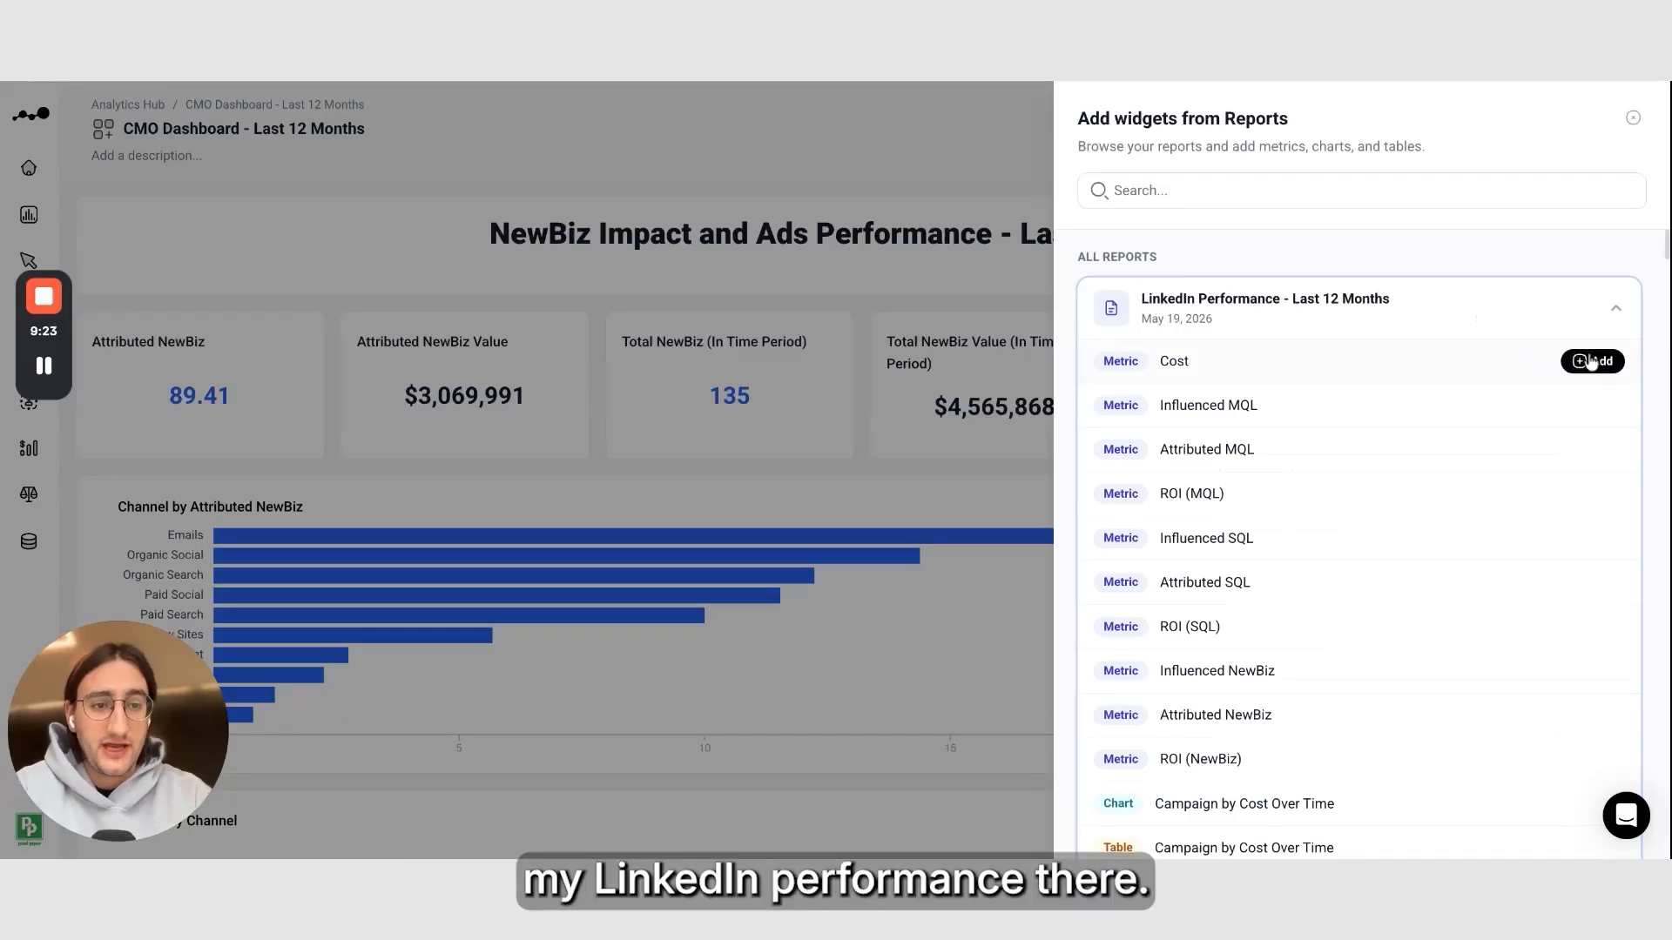
left_click(1599, 367)
scroll(1606, 574, "down", 3)
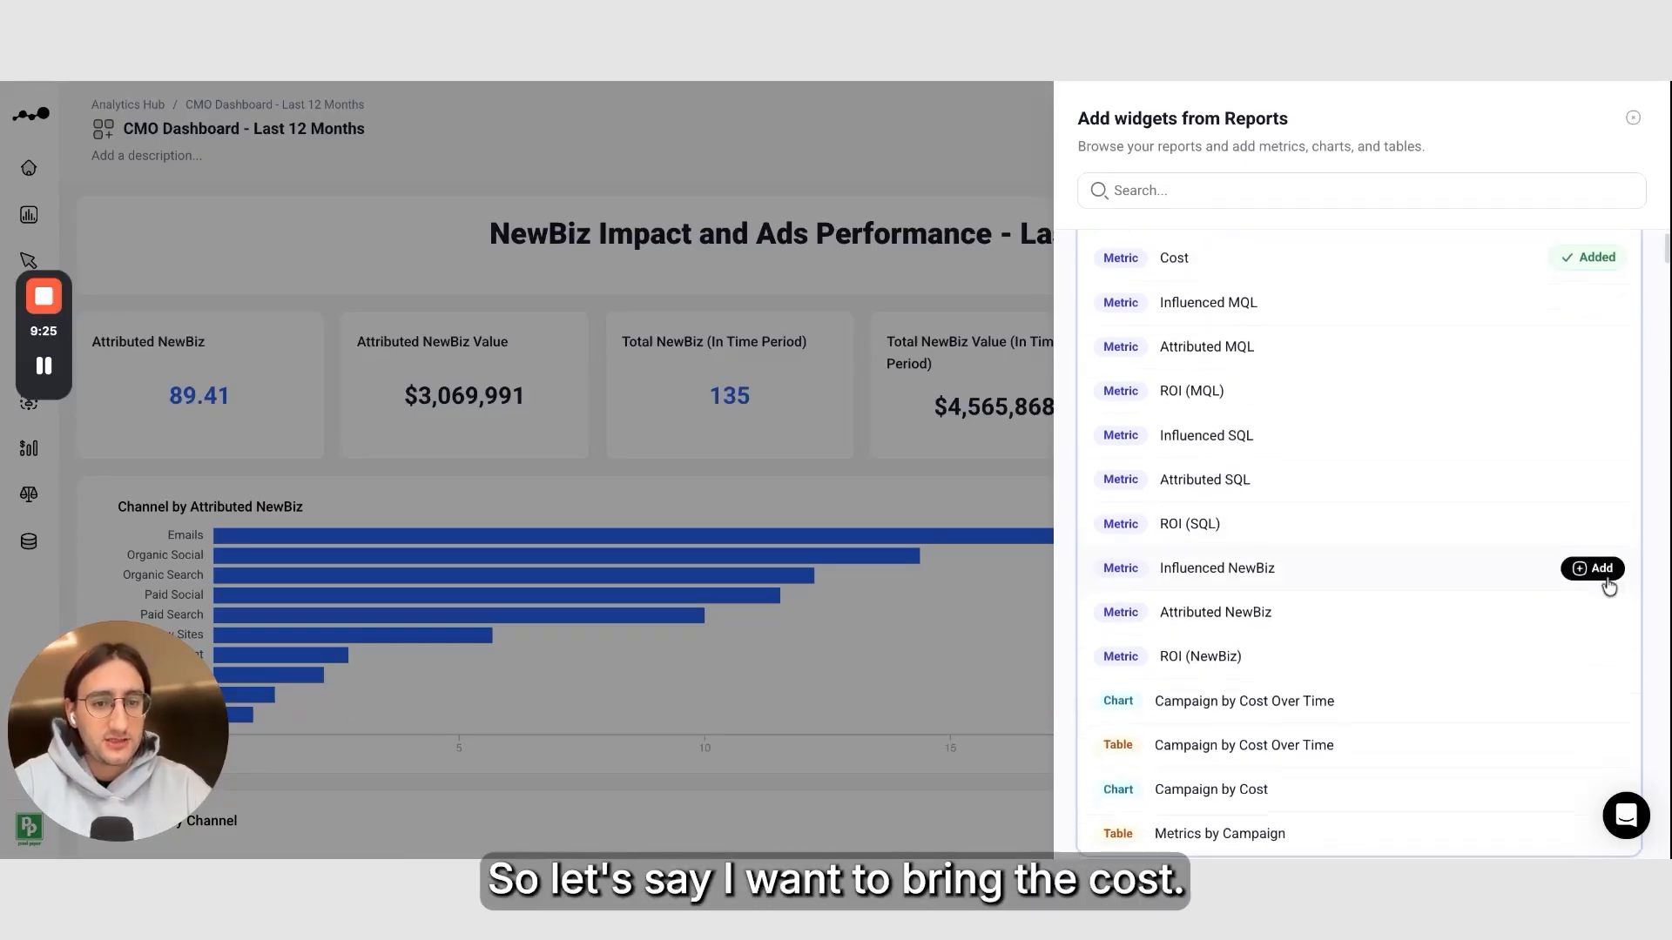
left_click(1606, 531)
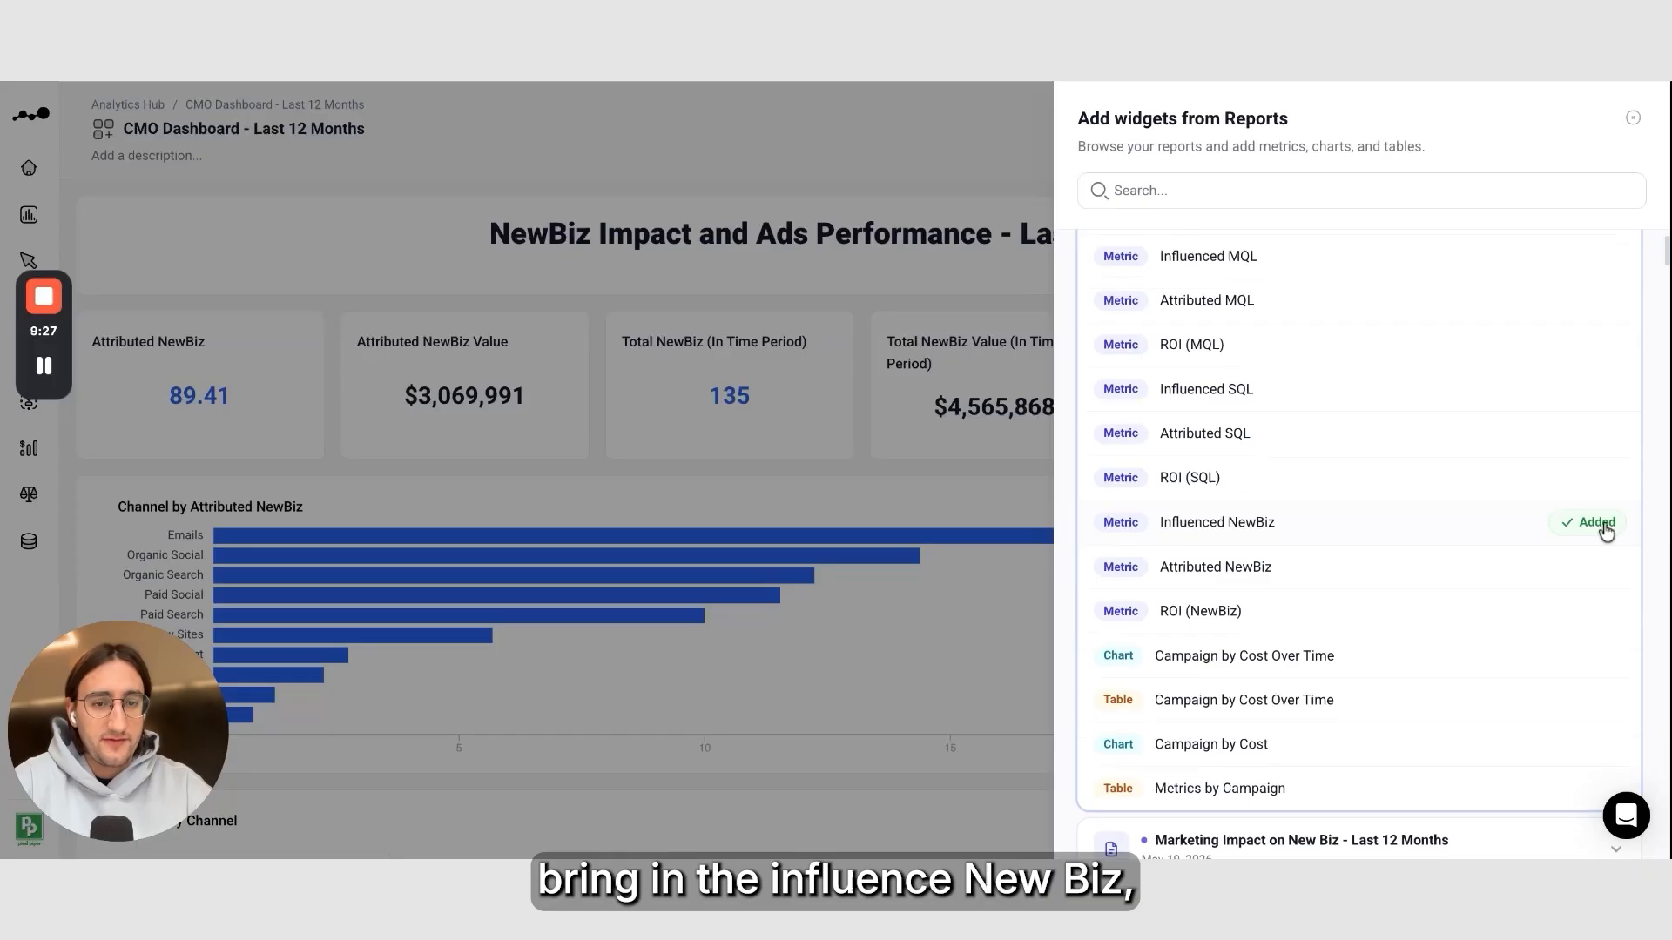
left_click(1602, 571)
left_click(1602, 614)
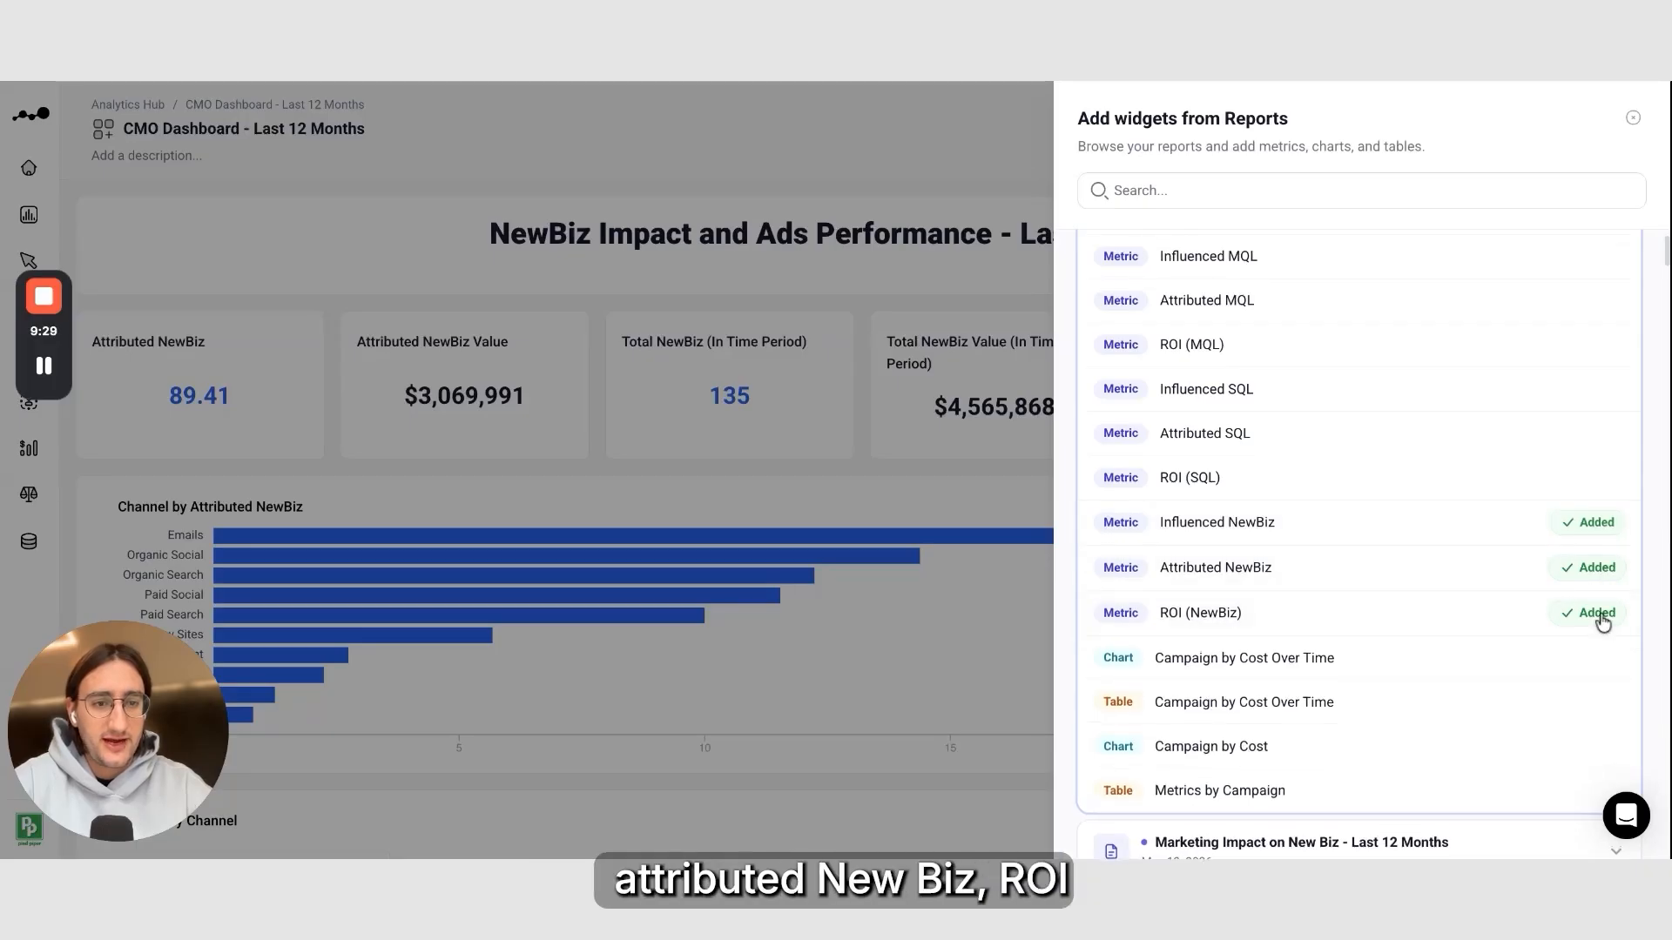
left_click(1593, 659)
scroll(1592, 668, "down", 1)
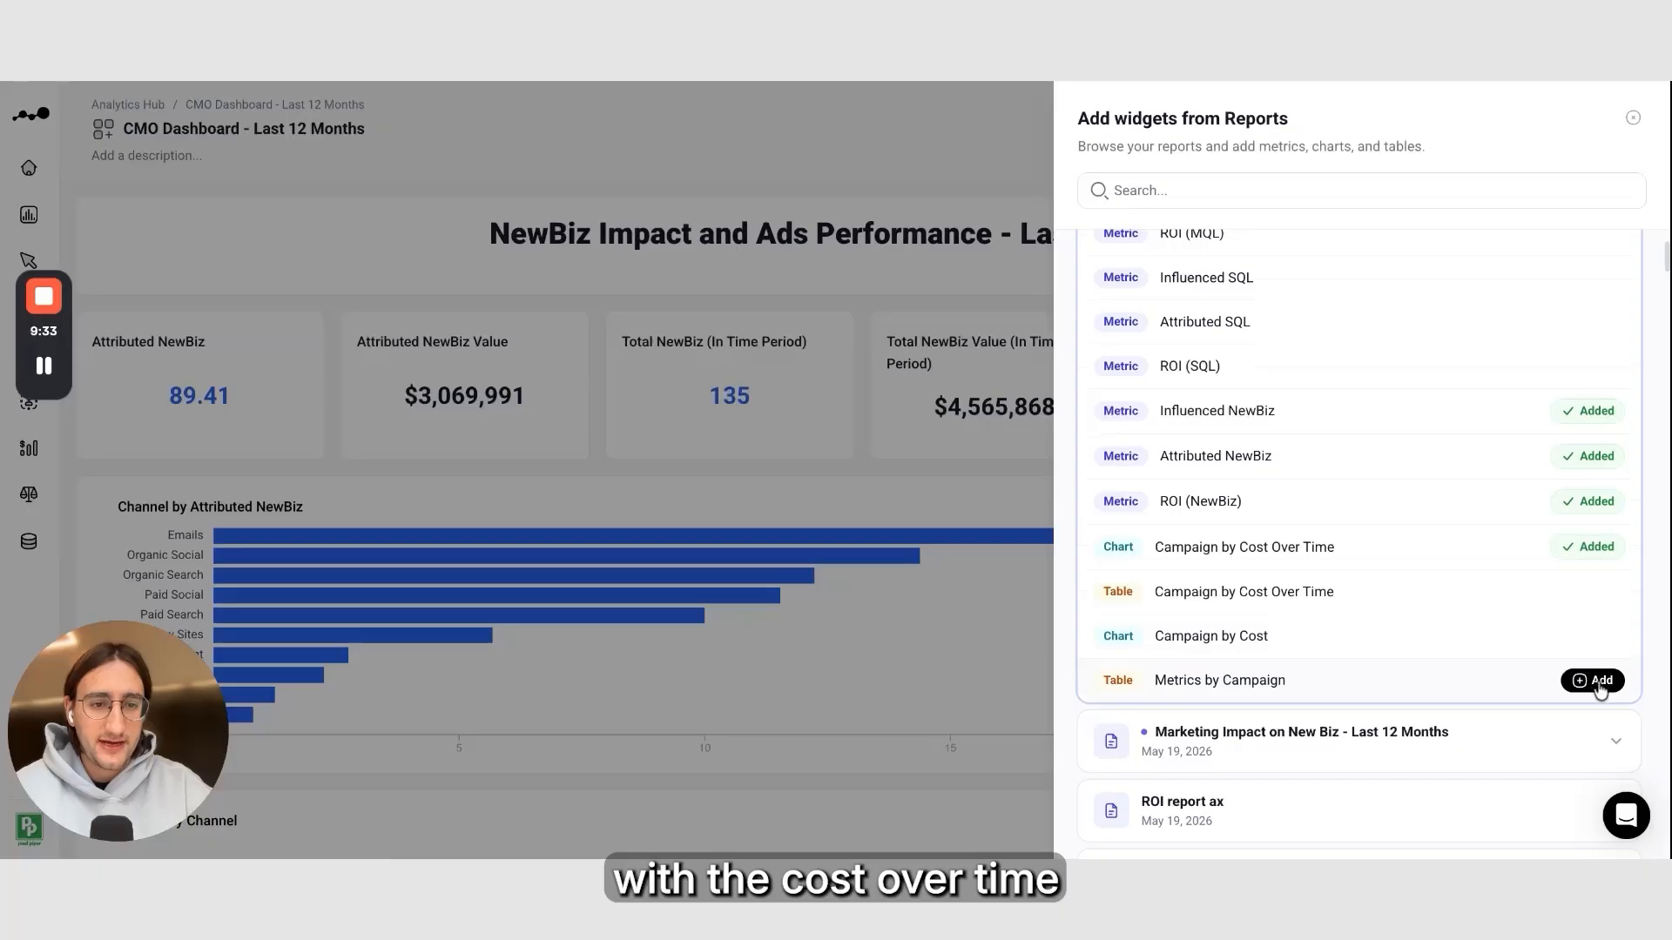
Close the widget panel and review the assembled dashboard's metrics, charts and tables
scroll(1492, 440, "up", 3)
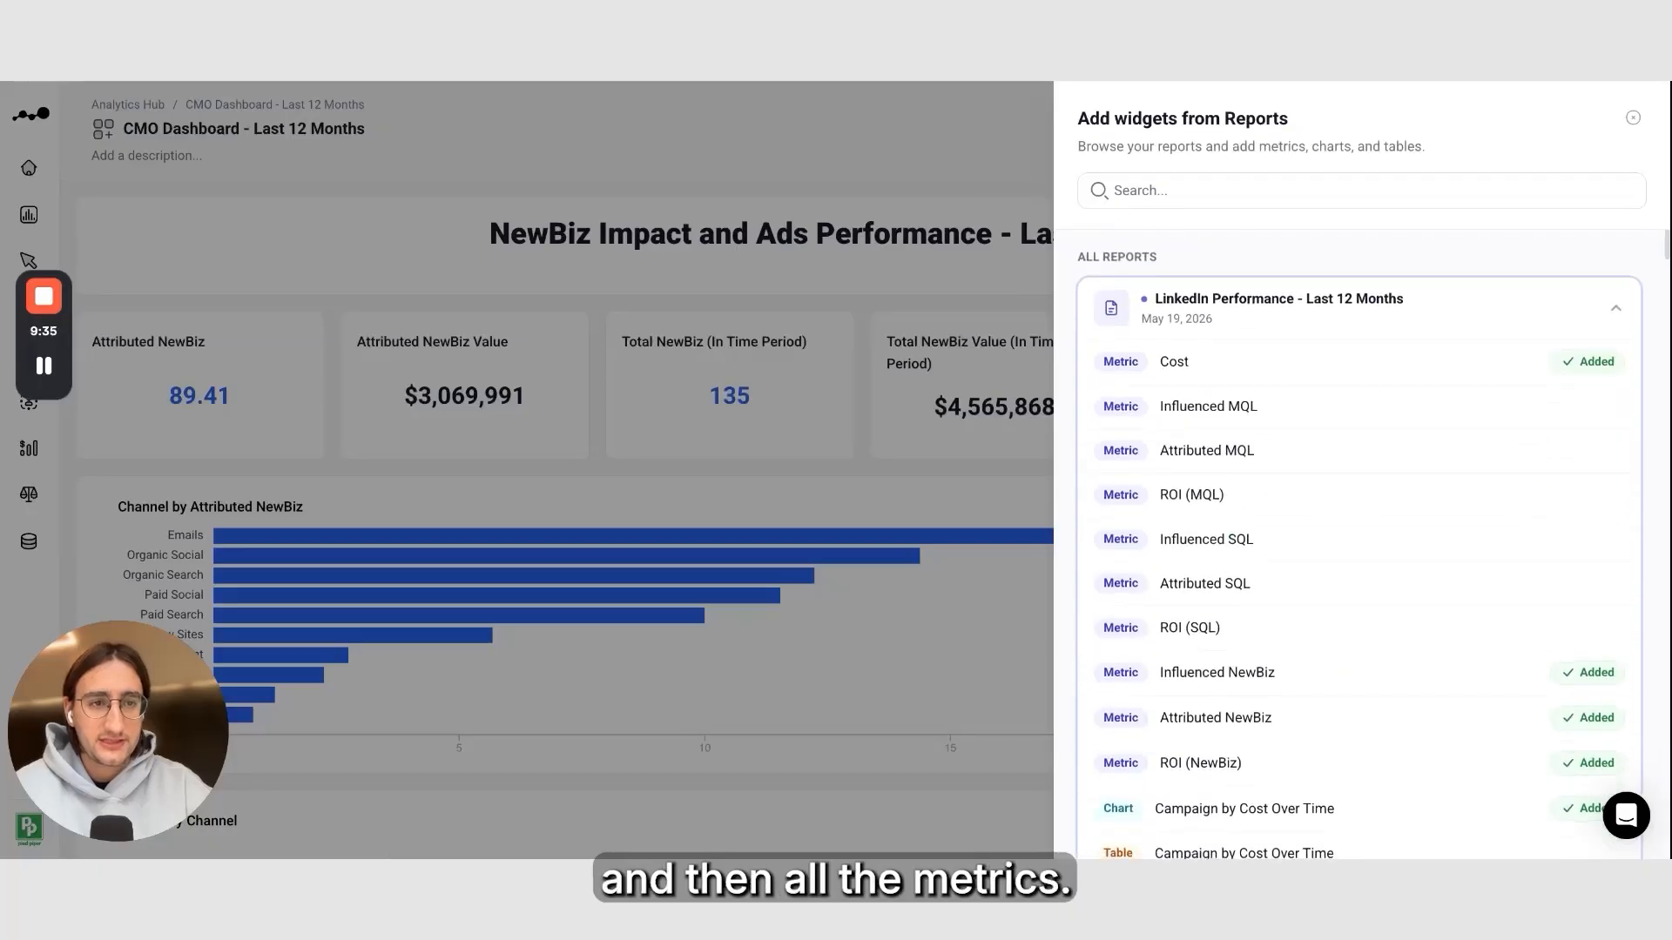
left_click(1632, 117)
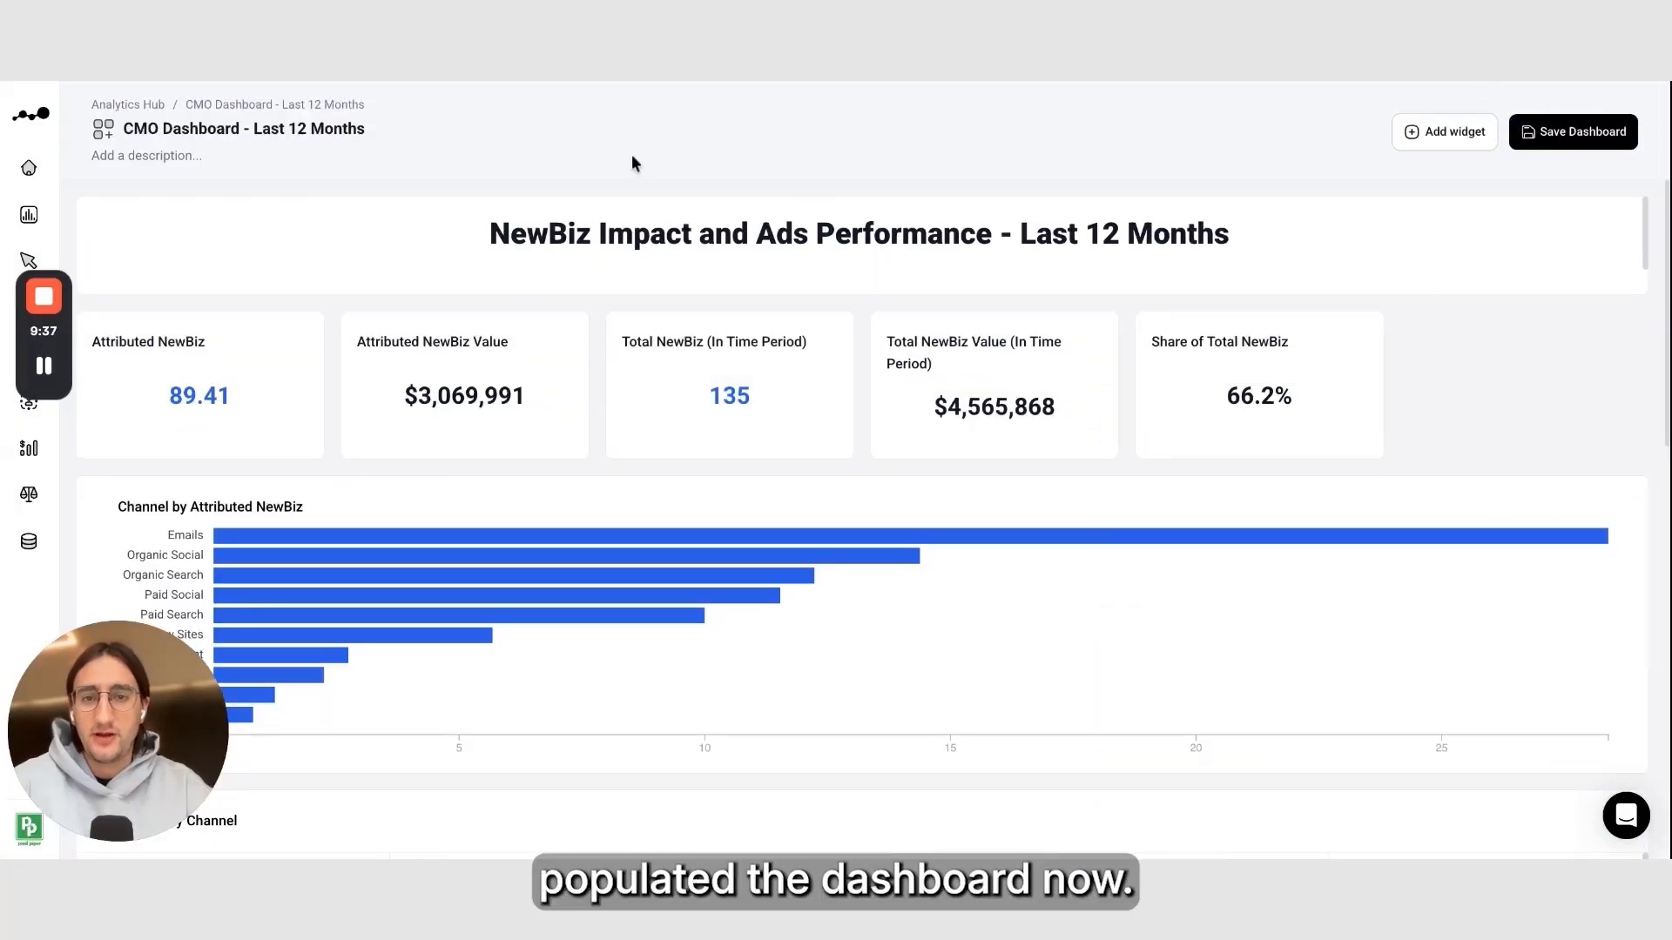
scroll(578, 393, "down", 3)
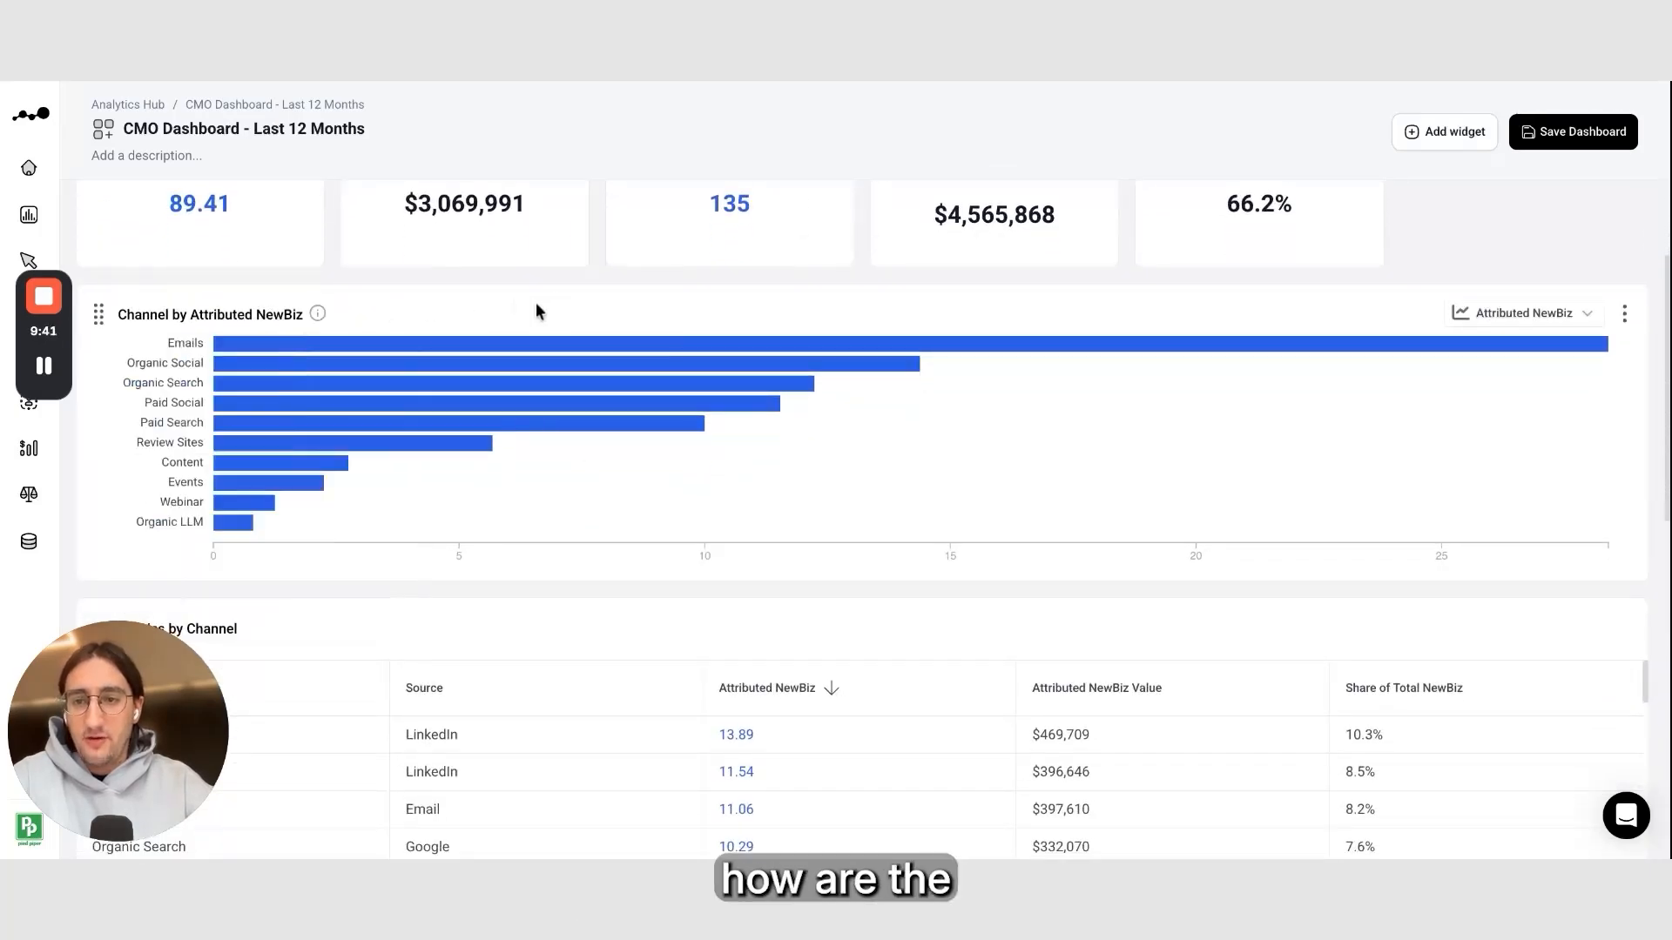
scroll(363, 310, "up", 3)
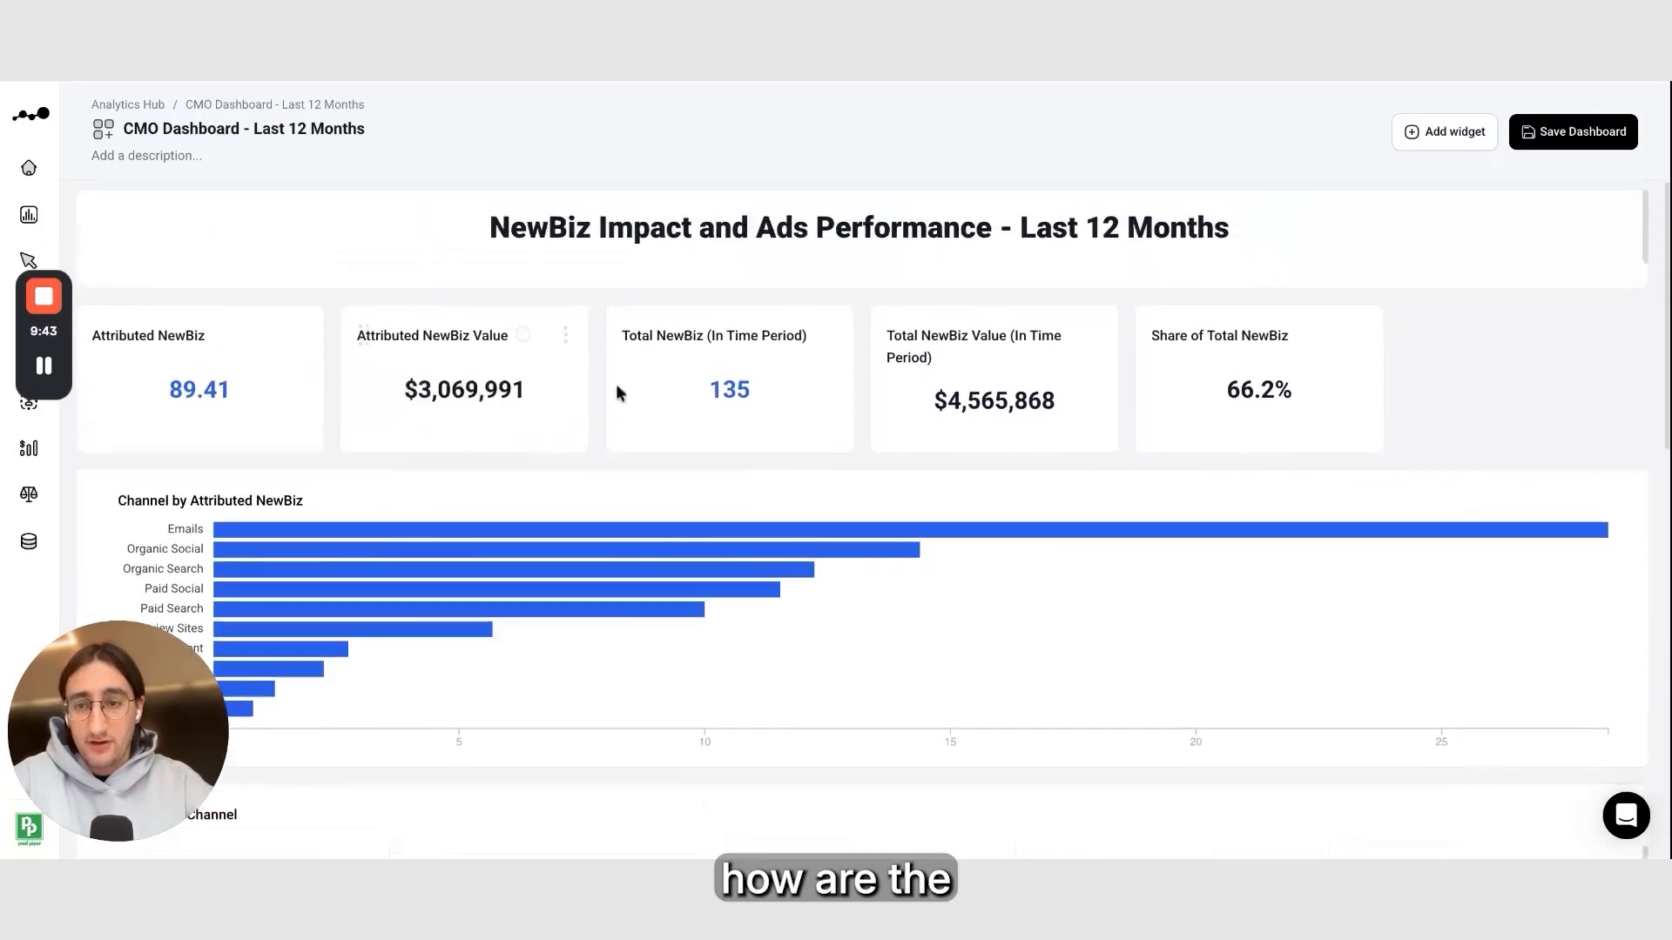
mouse_move(219, 334)
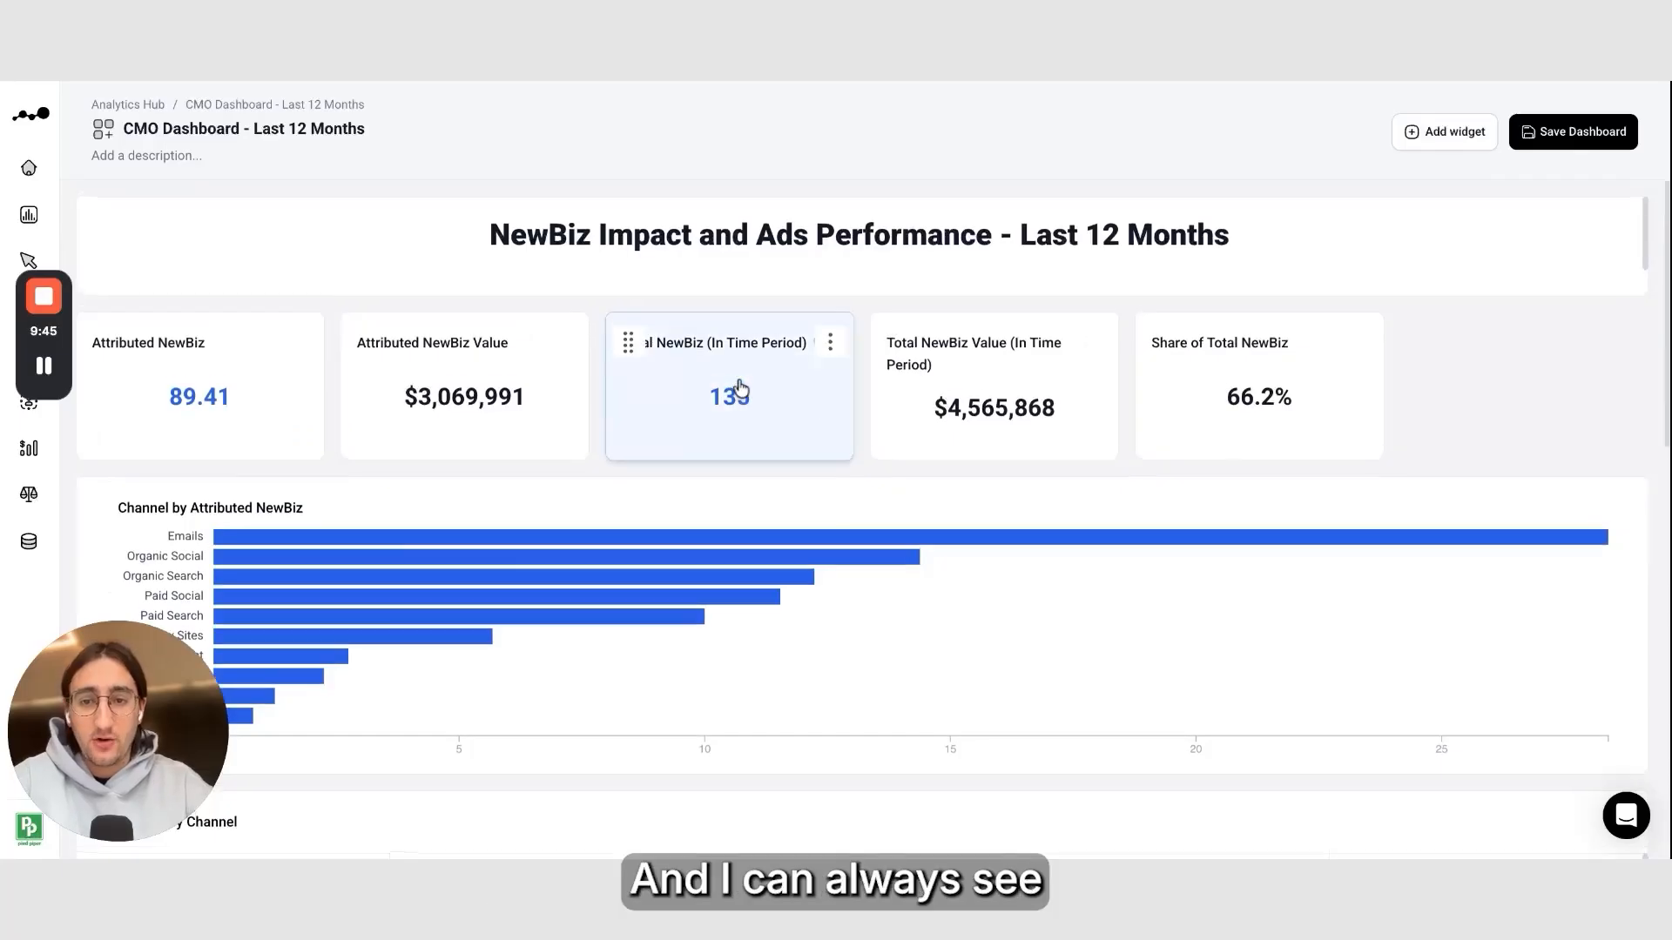
mouse_move(448, 357)
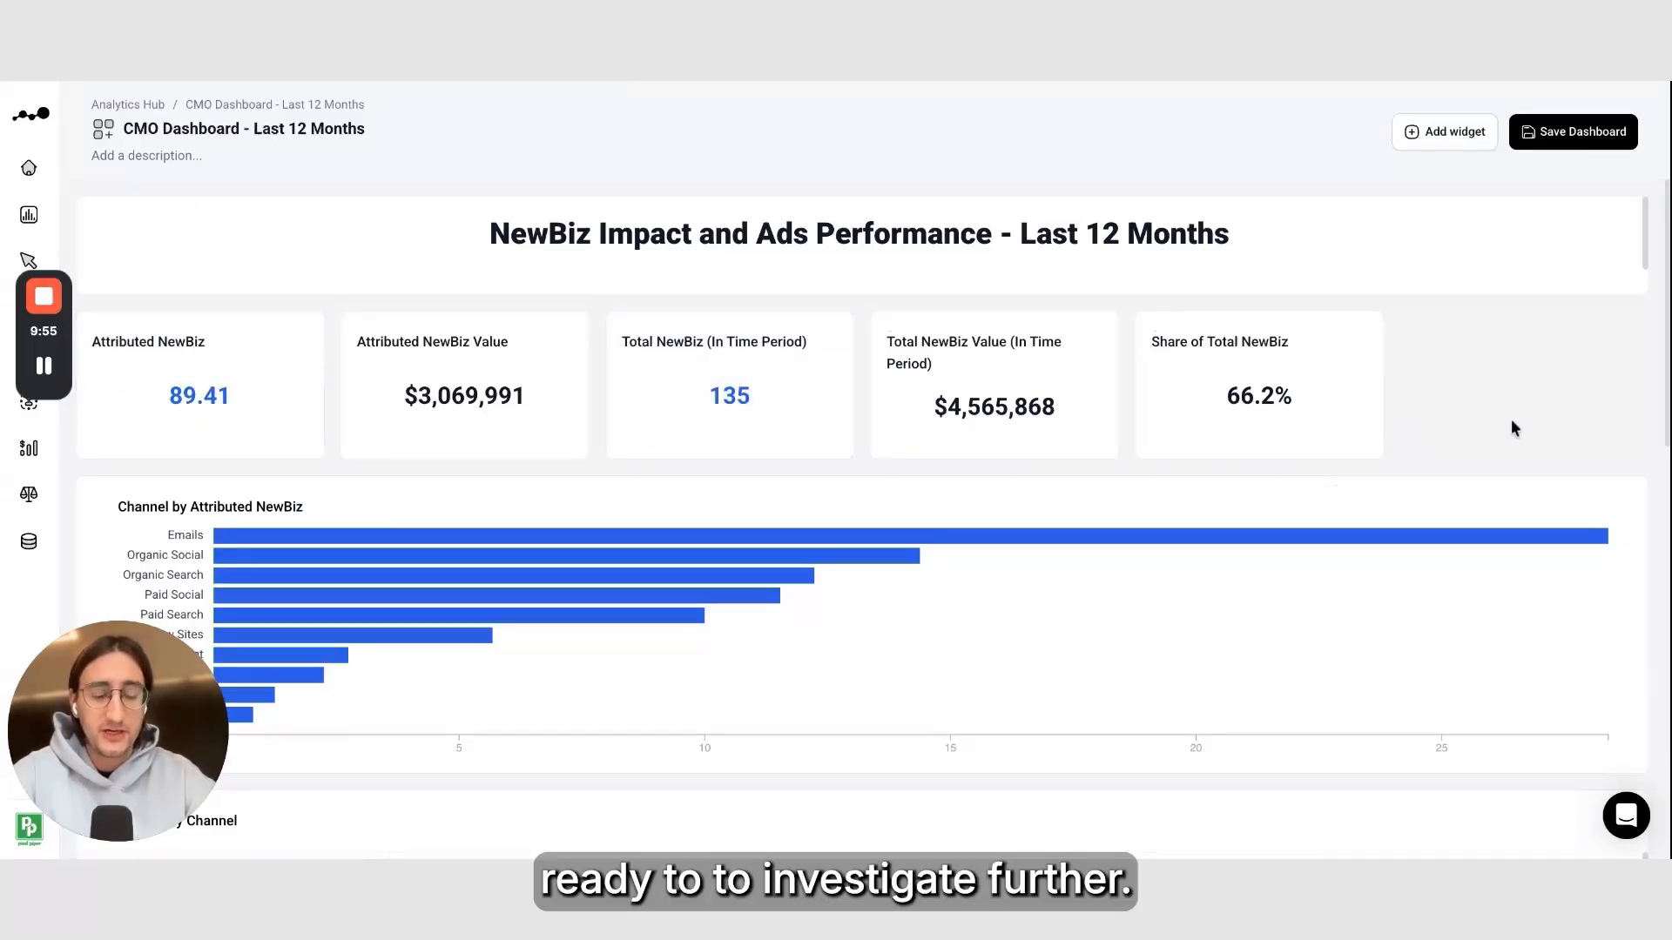
scroll(1511, 419, "down", 5)
scroll(802, 302, "up", 3)
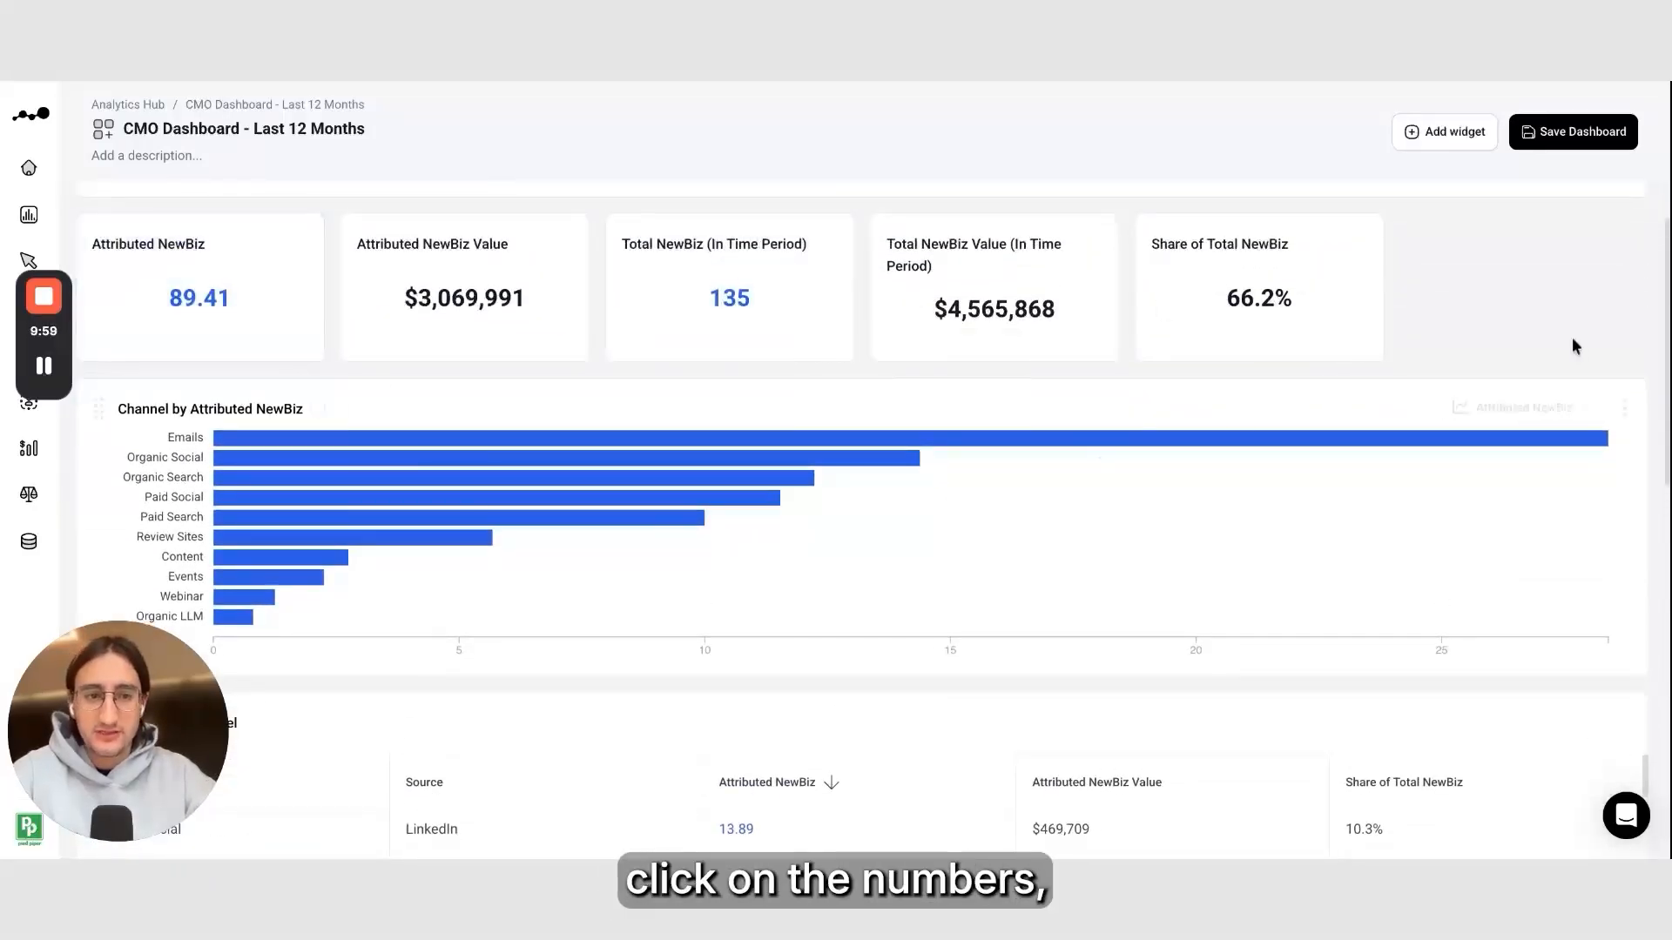
scroll(1486, 343, "down", 3)
scroll(1486, 343, "up", 1)
scroll(1487, 336, "up", 3)
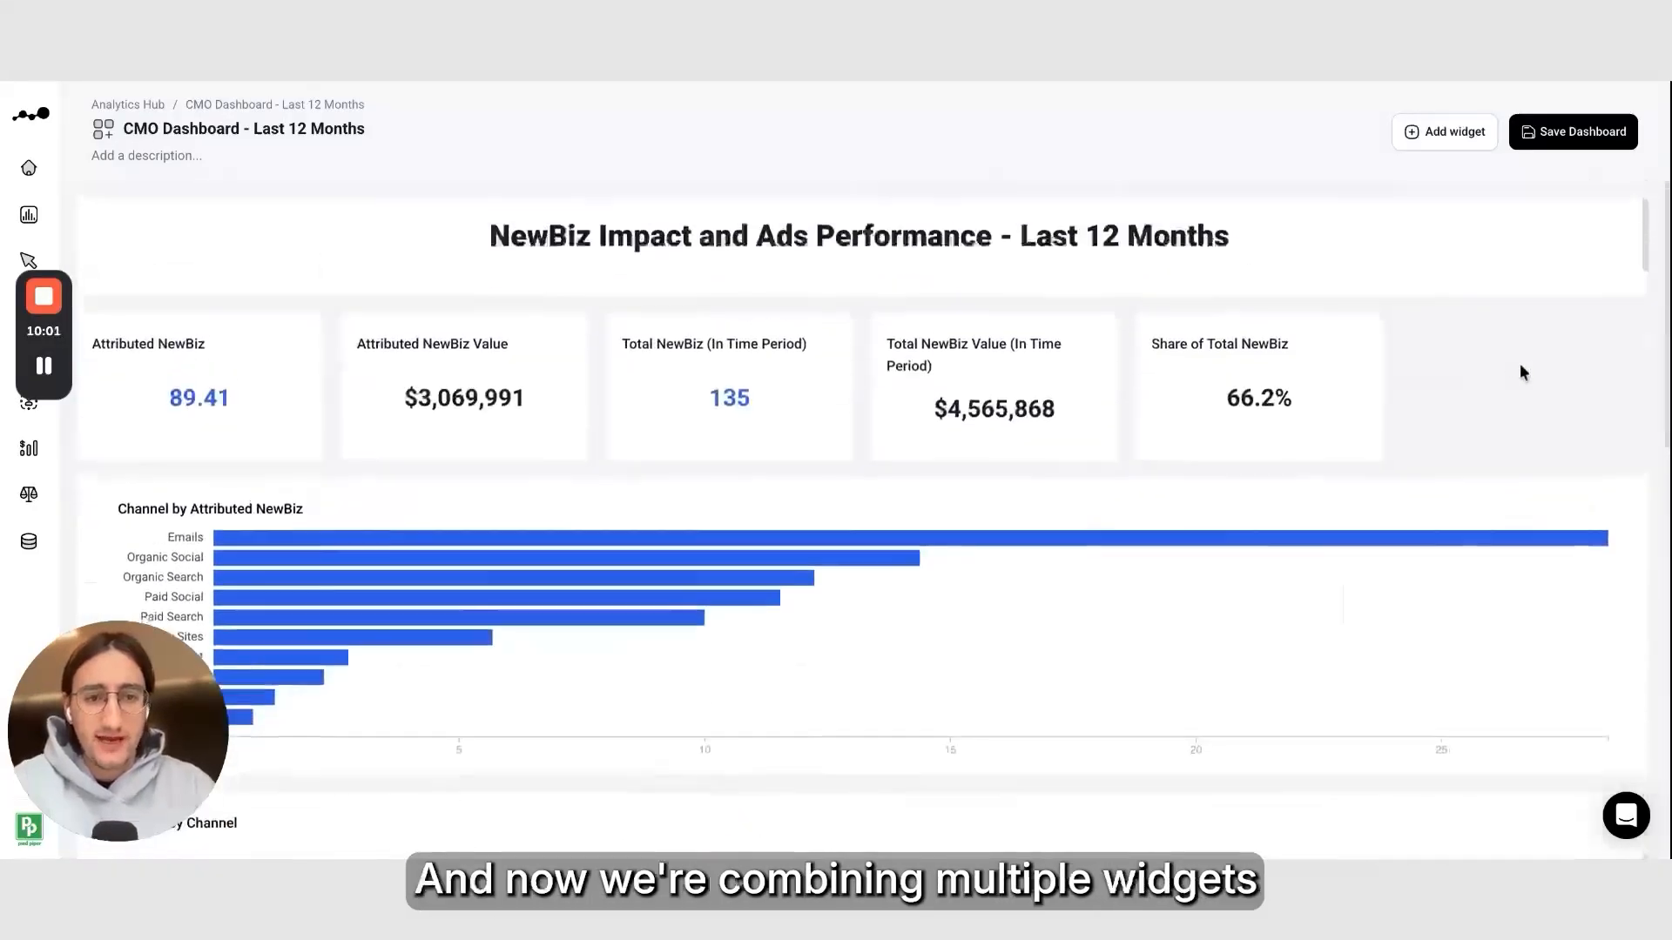
scroll(1071, 499, "down", 10)
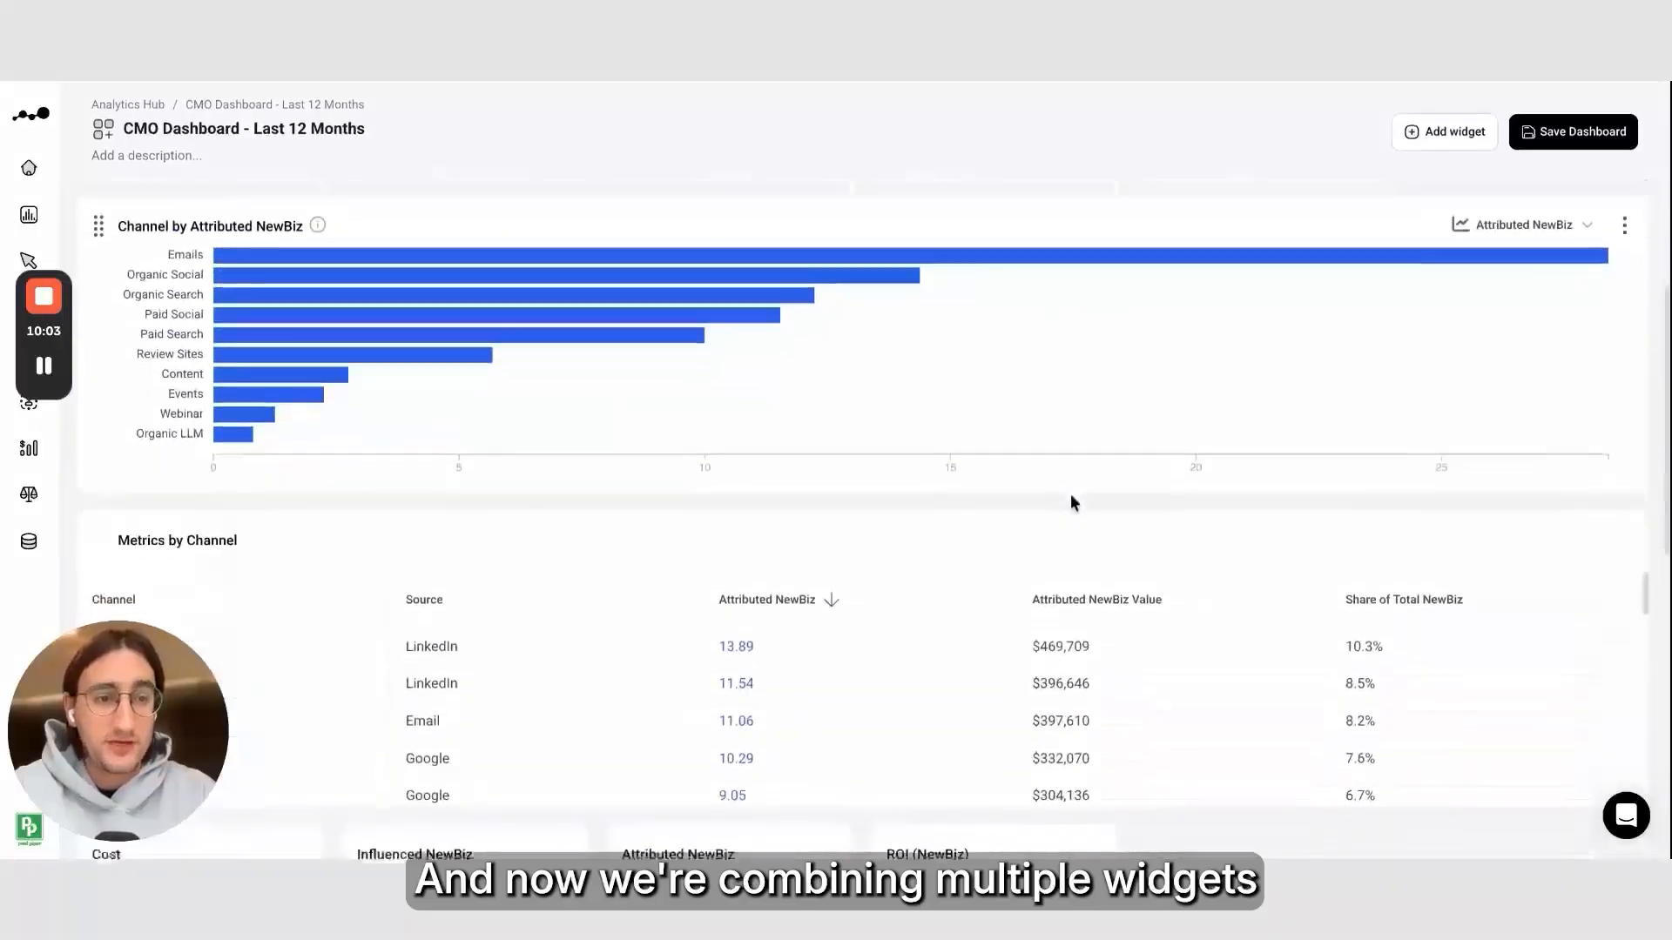
scroll(250, 316, "up", 5)
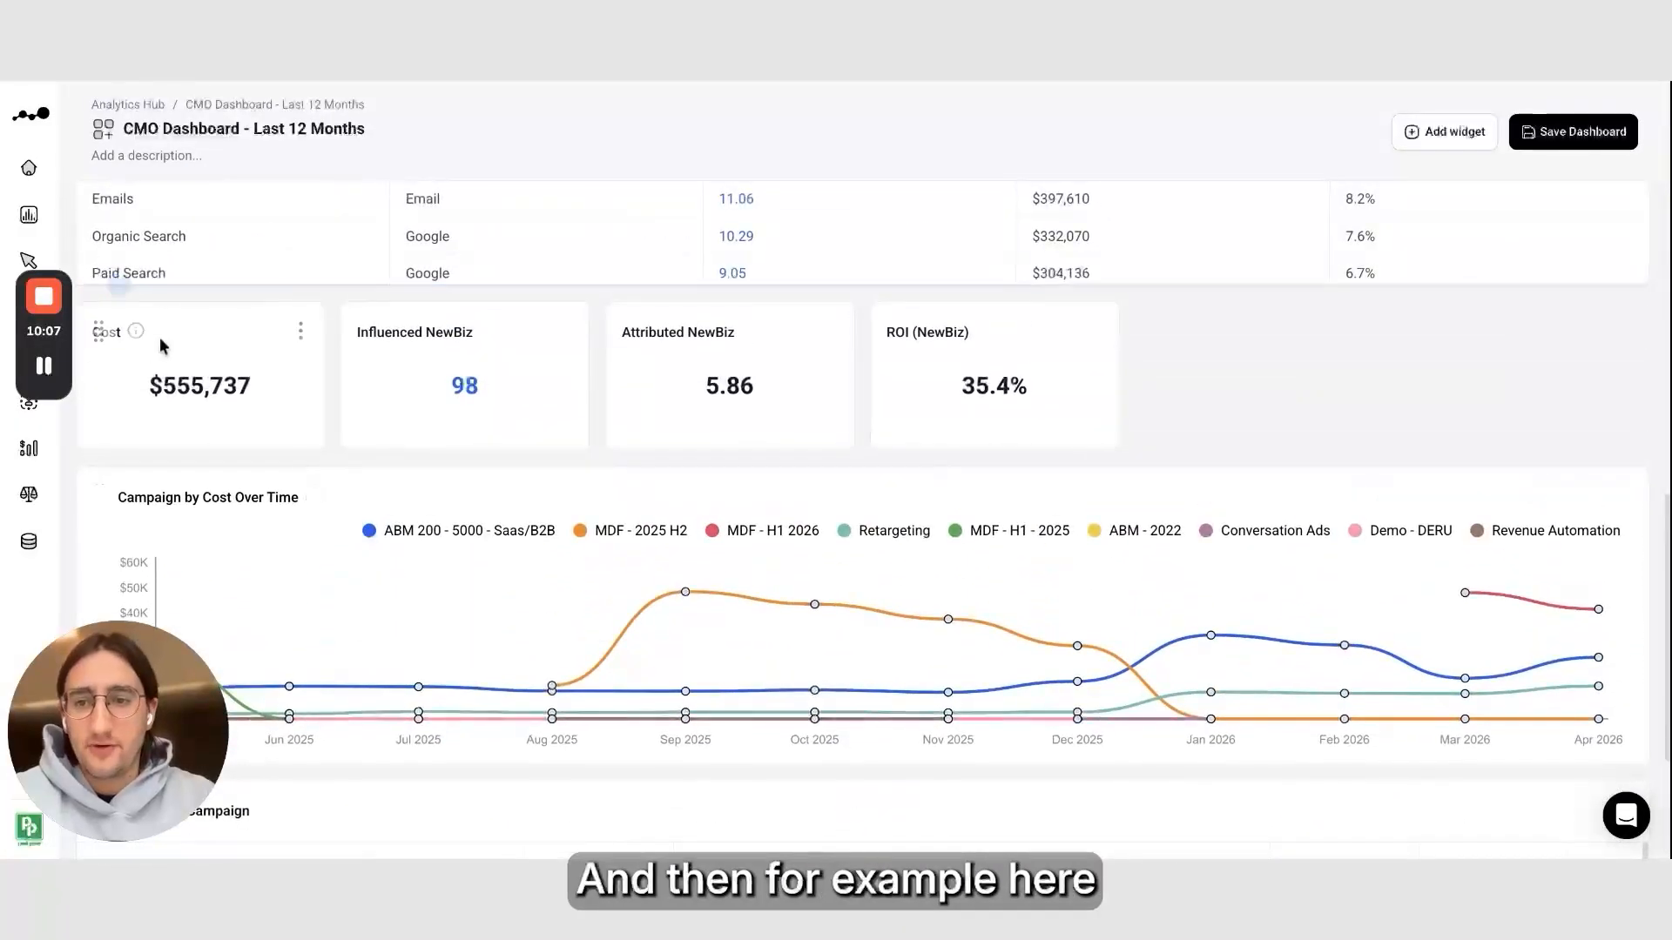
Insert a text widget above the LinkedIn metrics reading LinkedIn Performance, formatted as an H1 heading
left_click(117, 284)
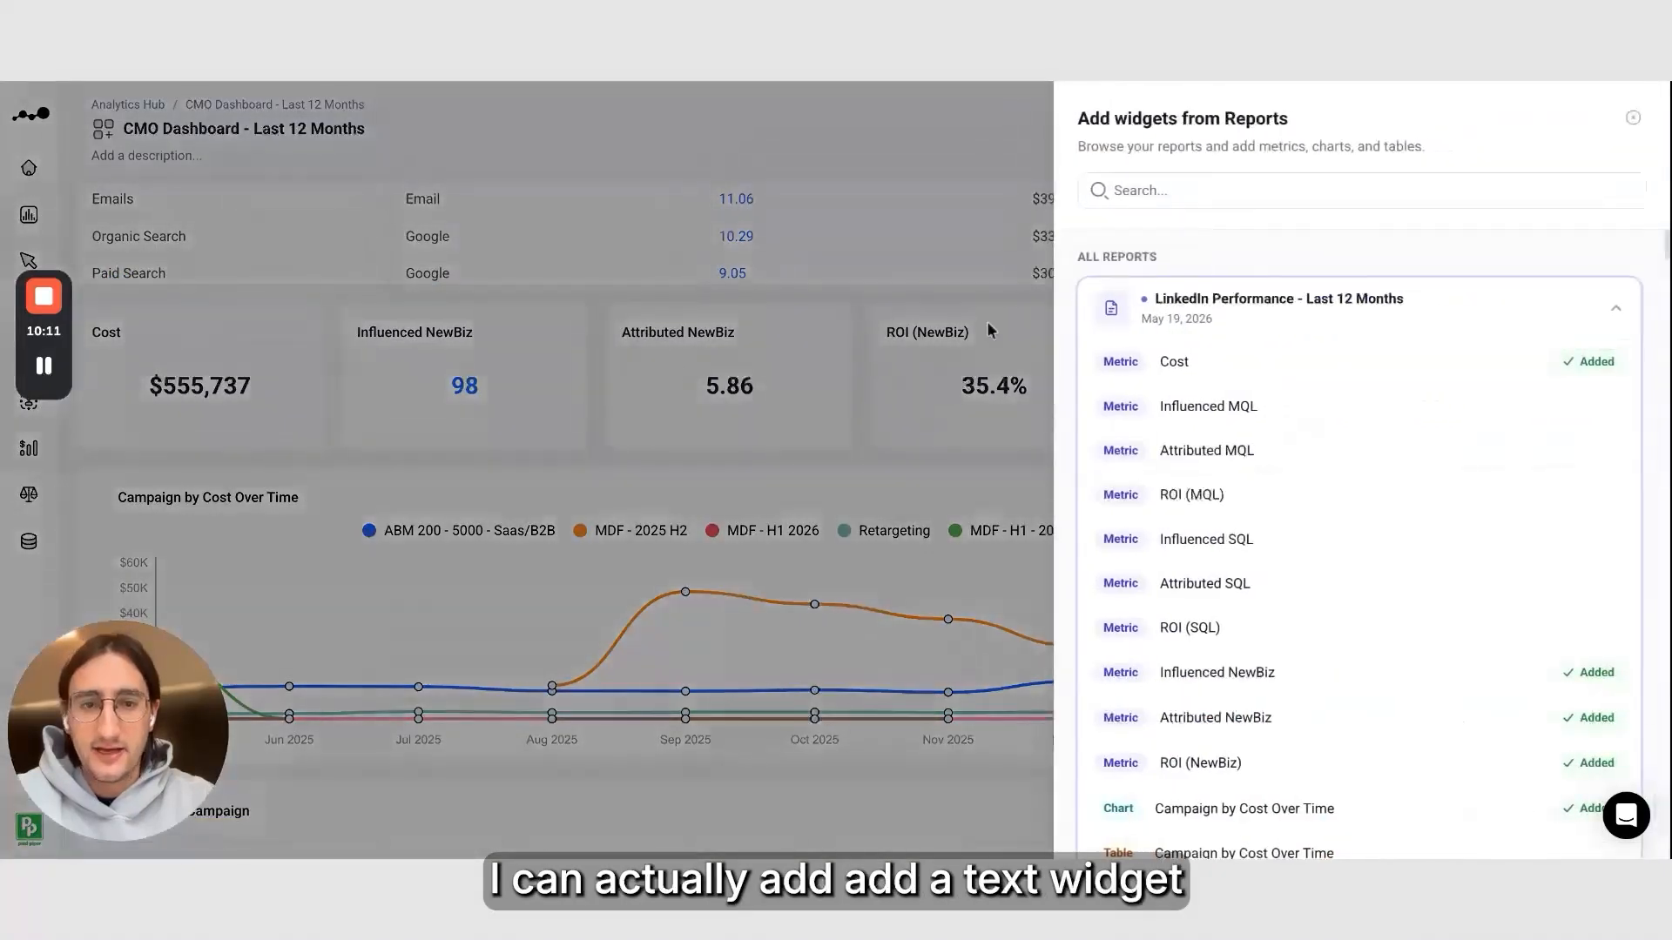
left_click(977, 191)
left_click(116, 287)
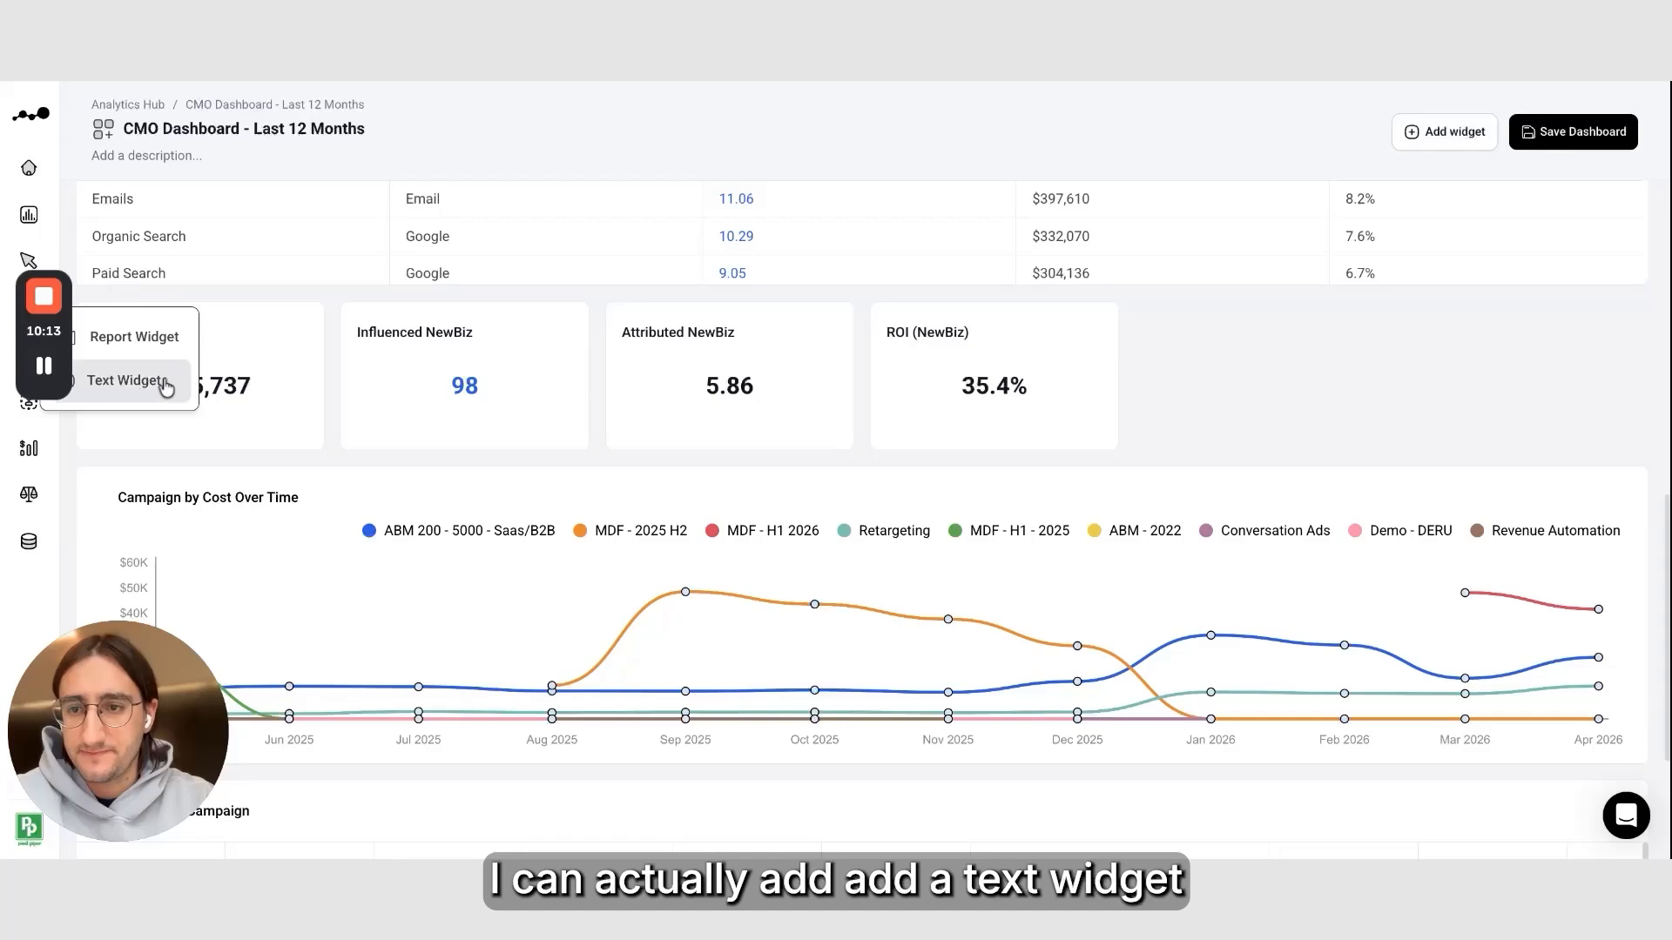
left_click(131, 376)
left_click(532, 370)
type("Linkedi")
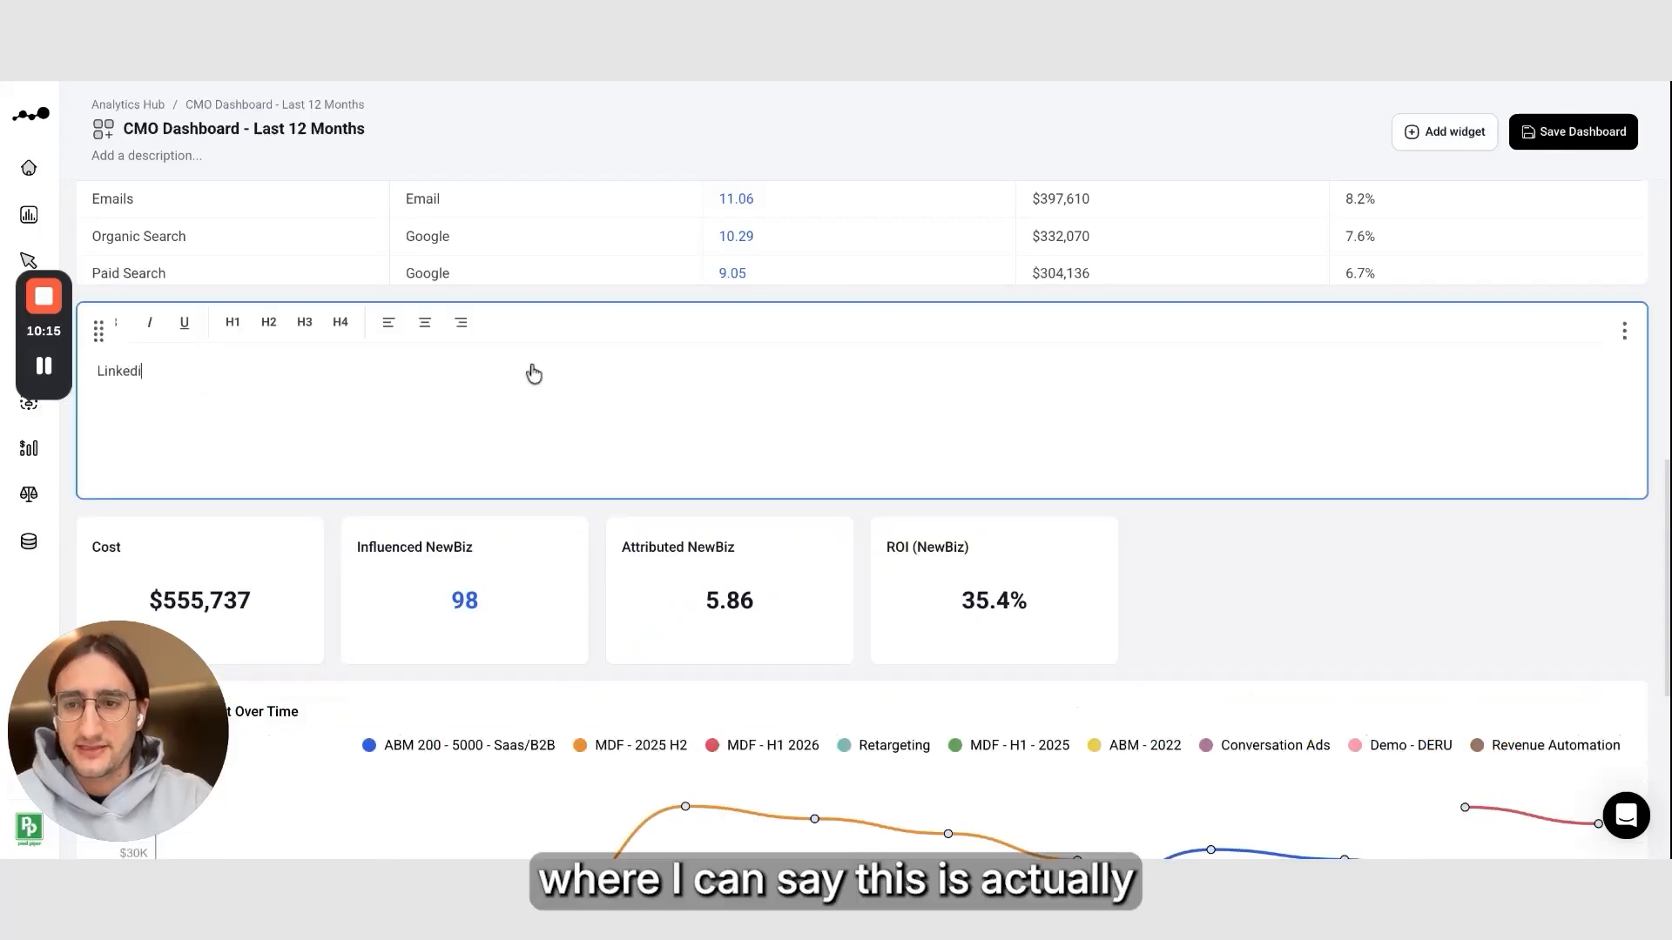
type("n Performance")
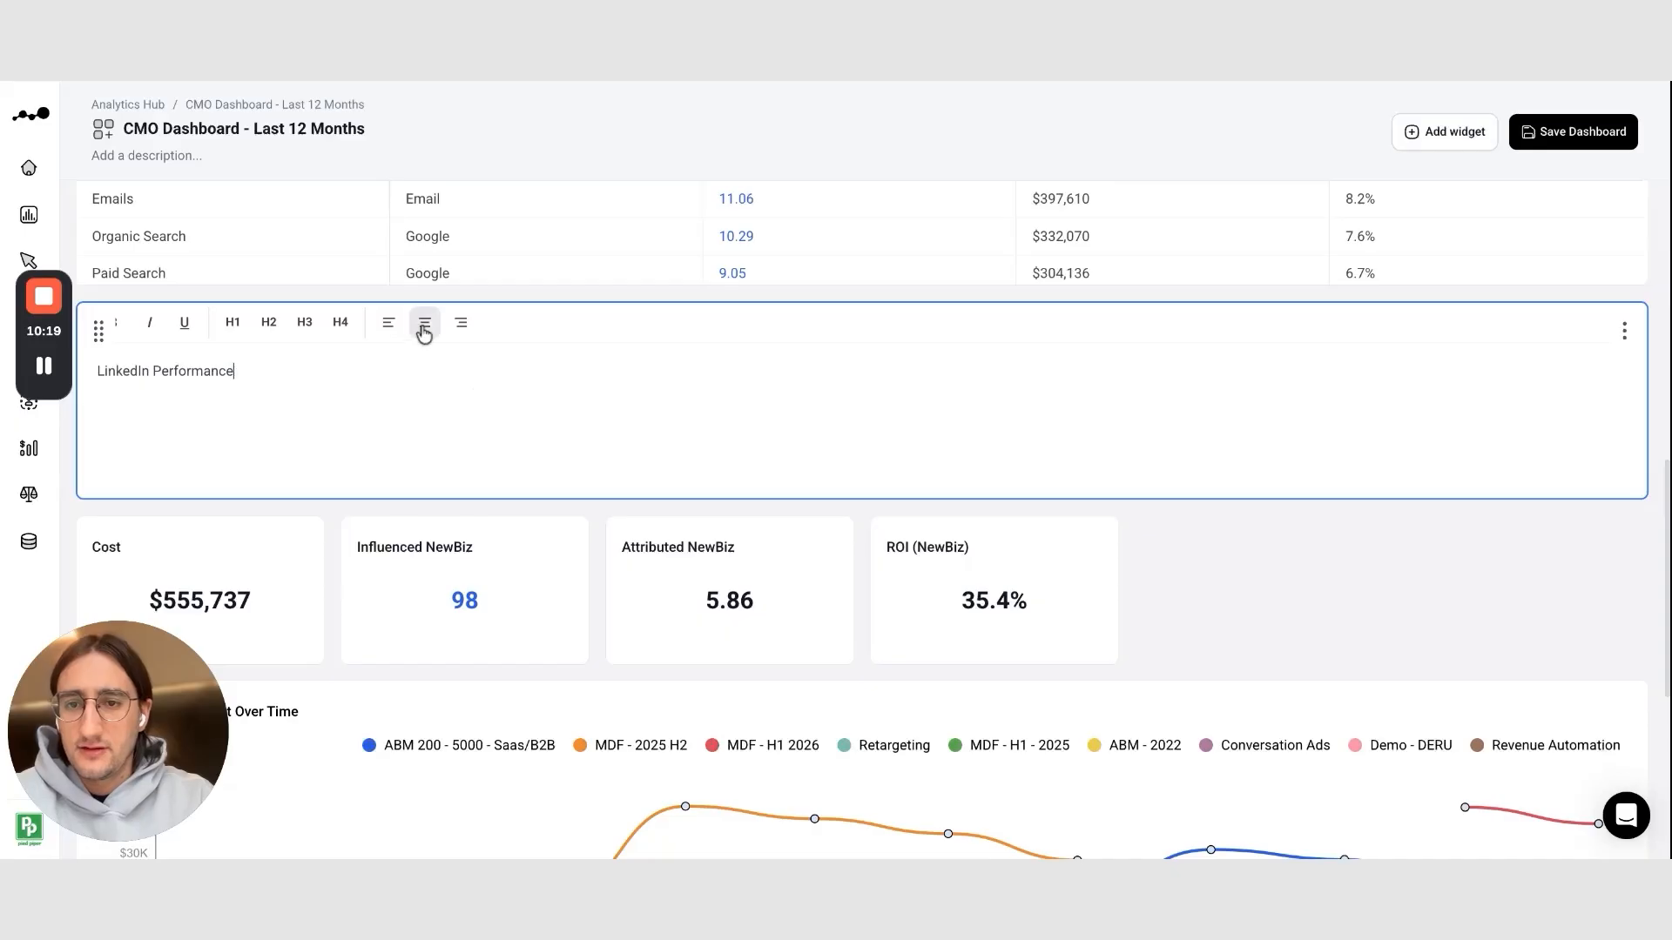
left_click(230, 323)
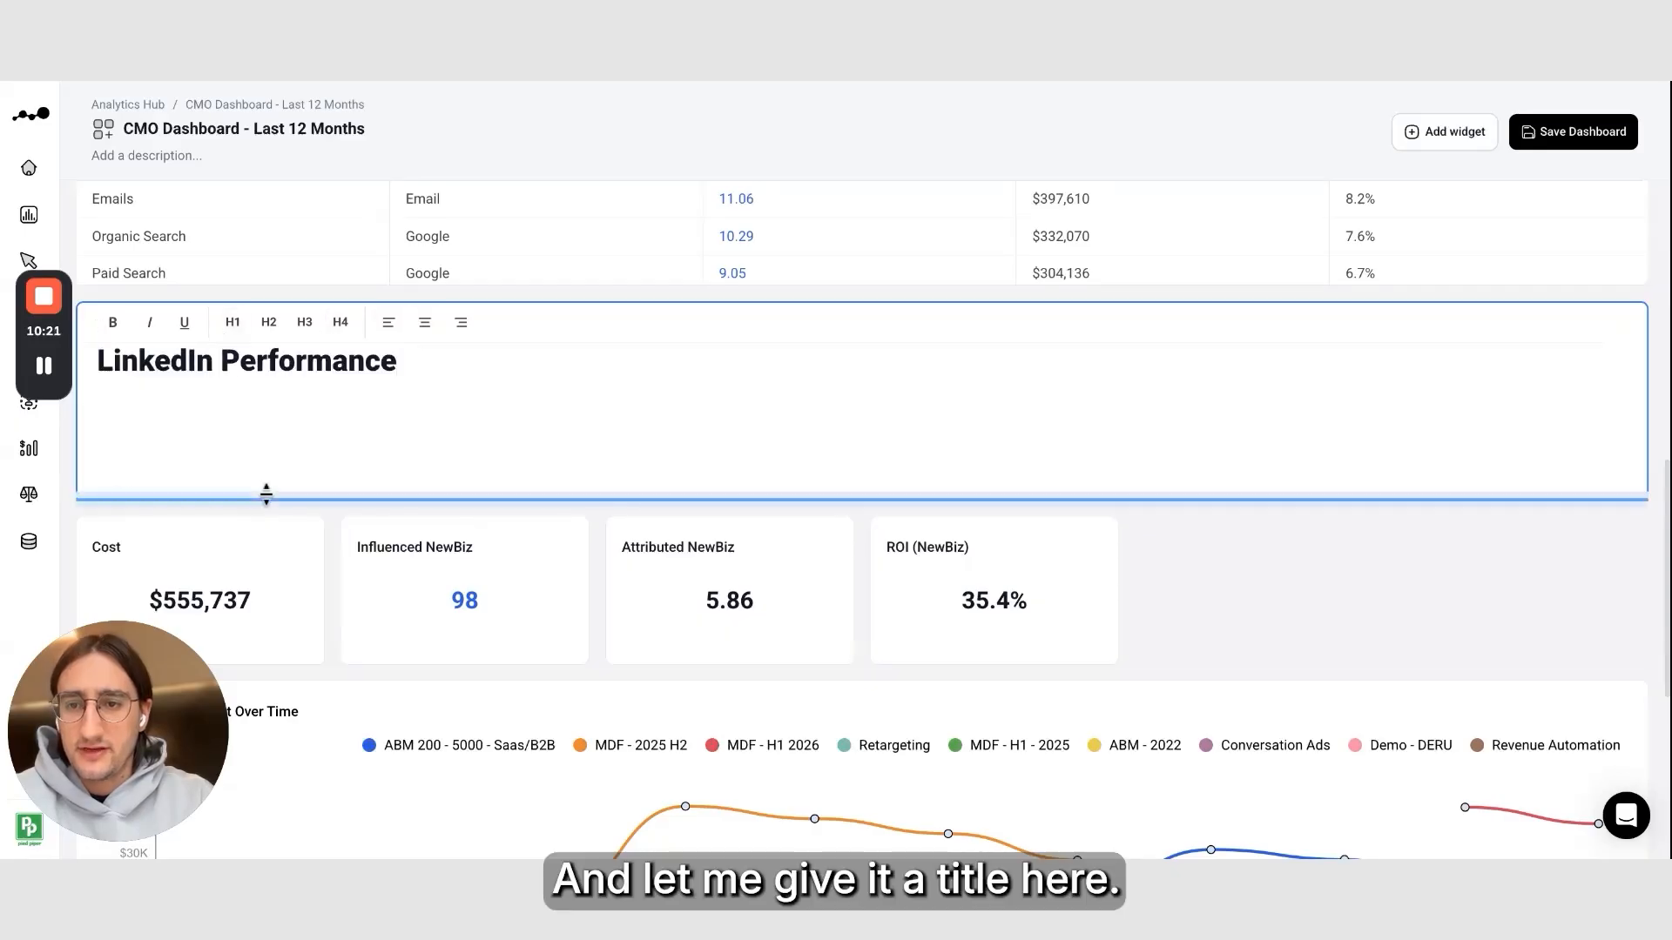
left_click(1289, 509)
Duplicate the Campaign by Cost Over Time chart and place the copy beside the original
scroll(1298, 508, "down", 3)
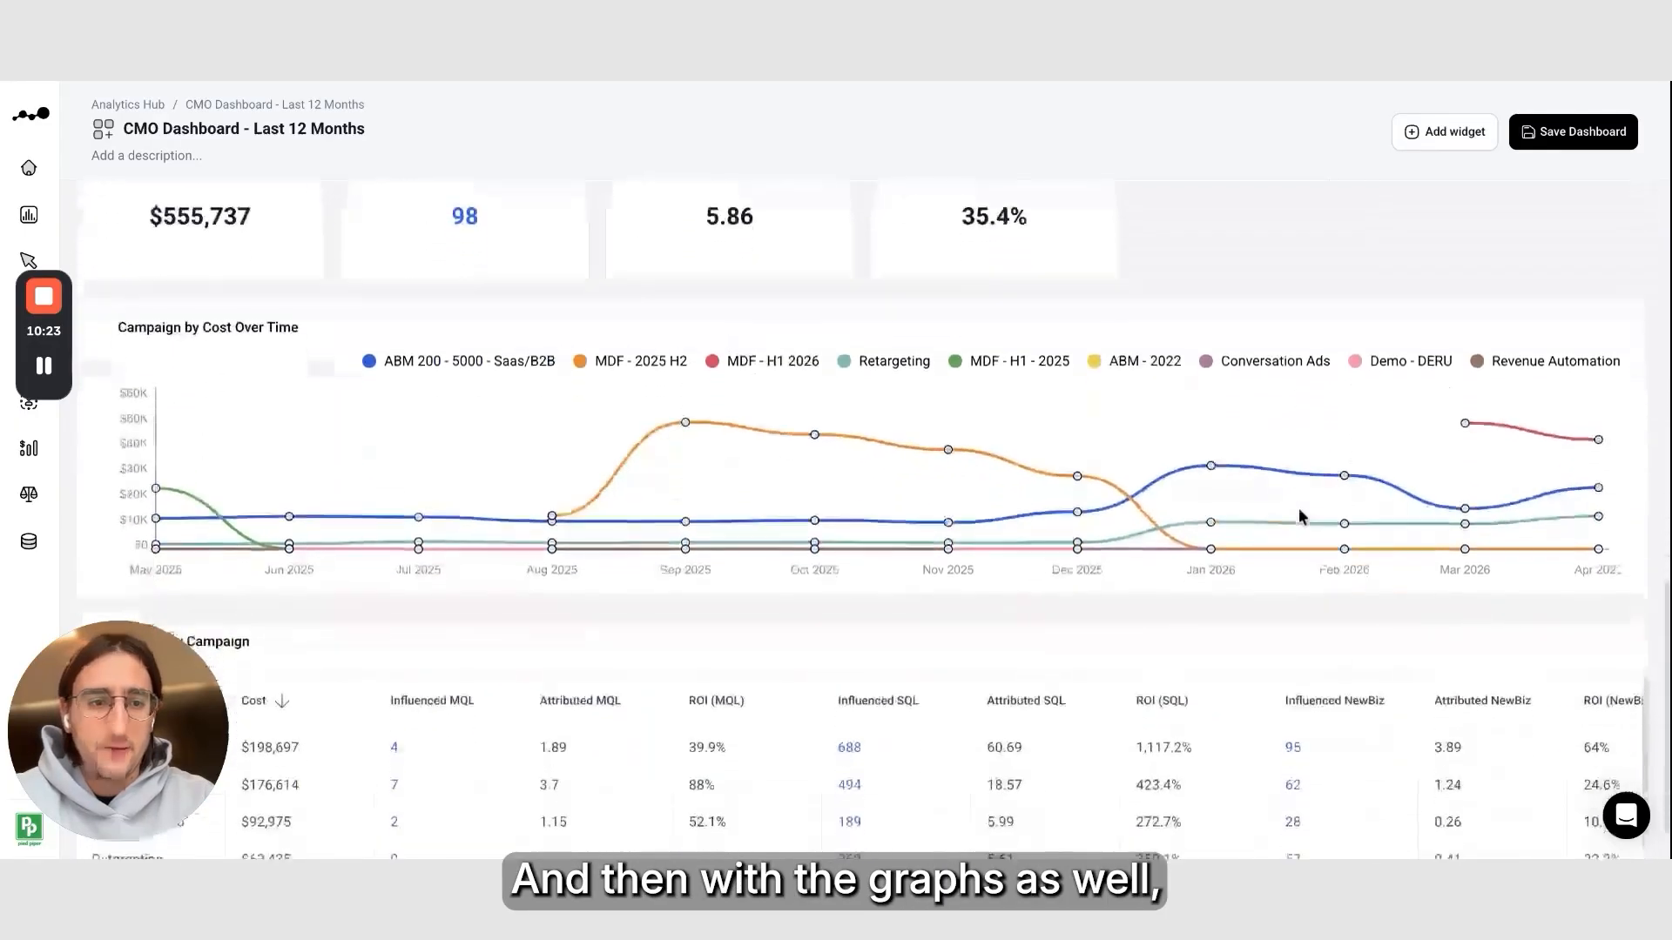
left_click(1623, 325)
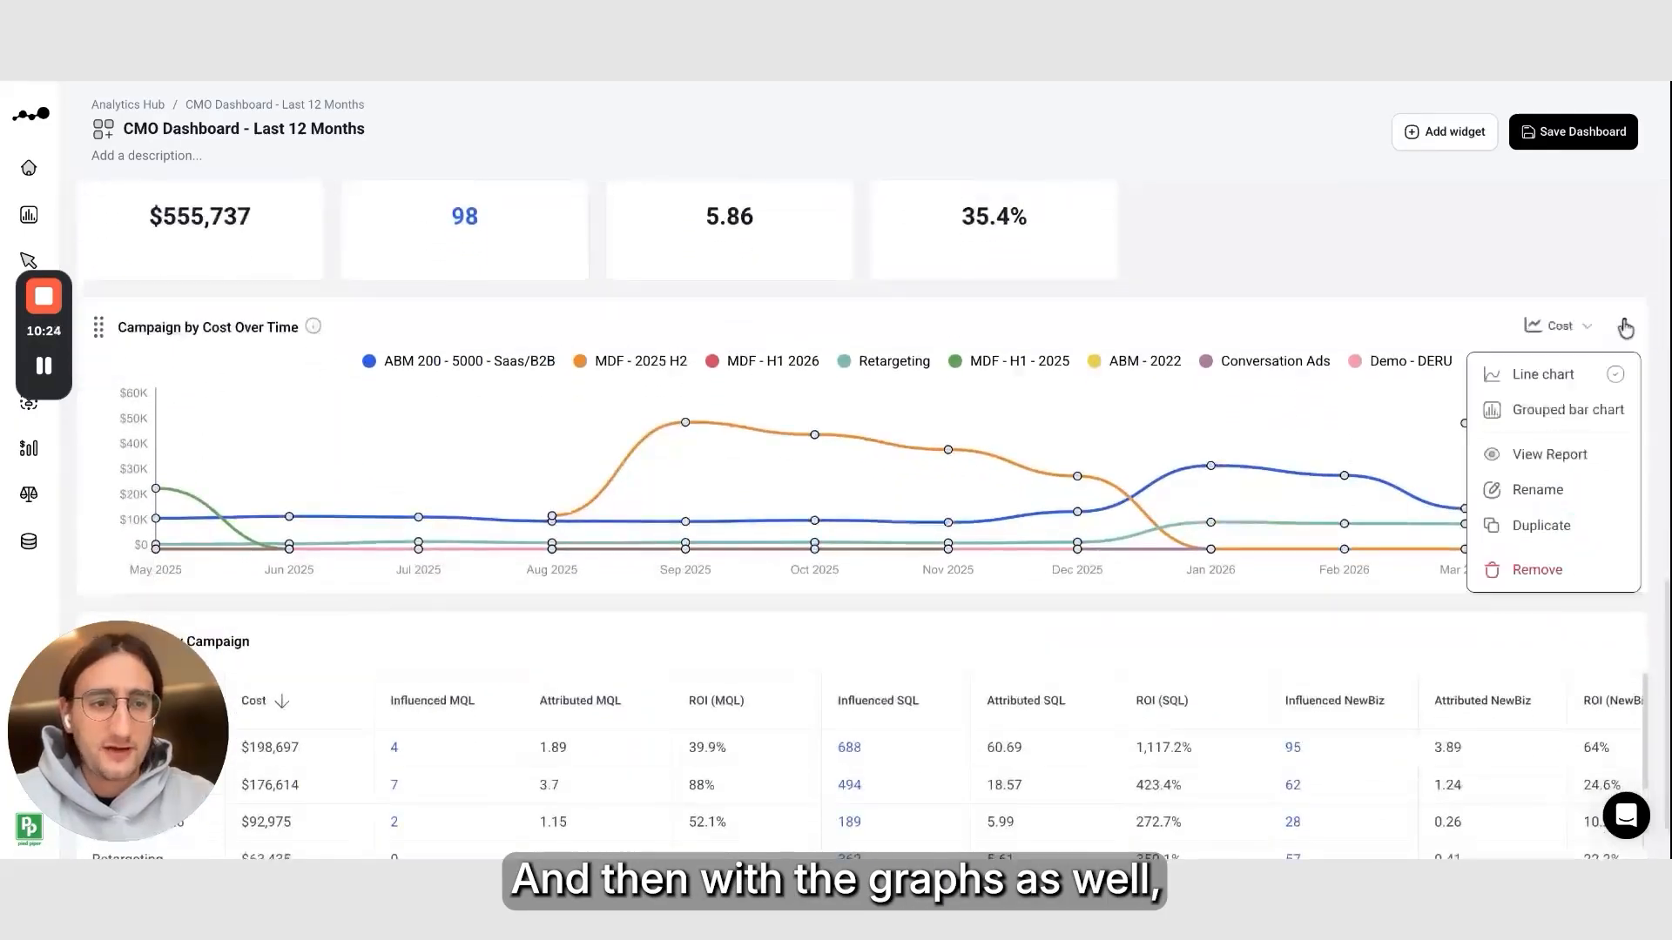
left_click(1543, 533)
scroll(822, 550, "down", 4)
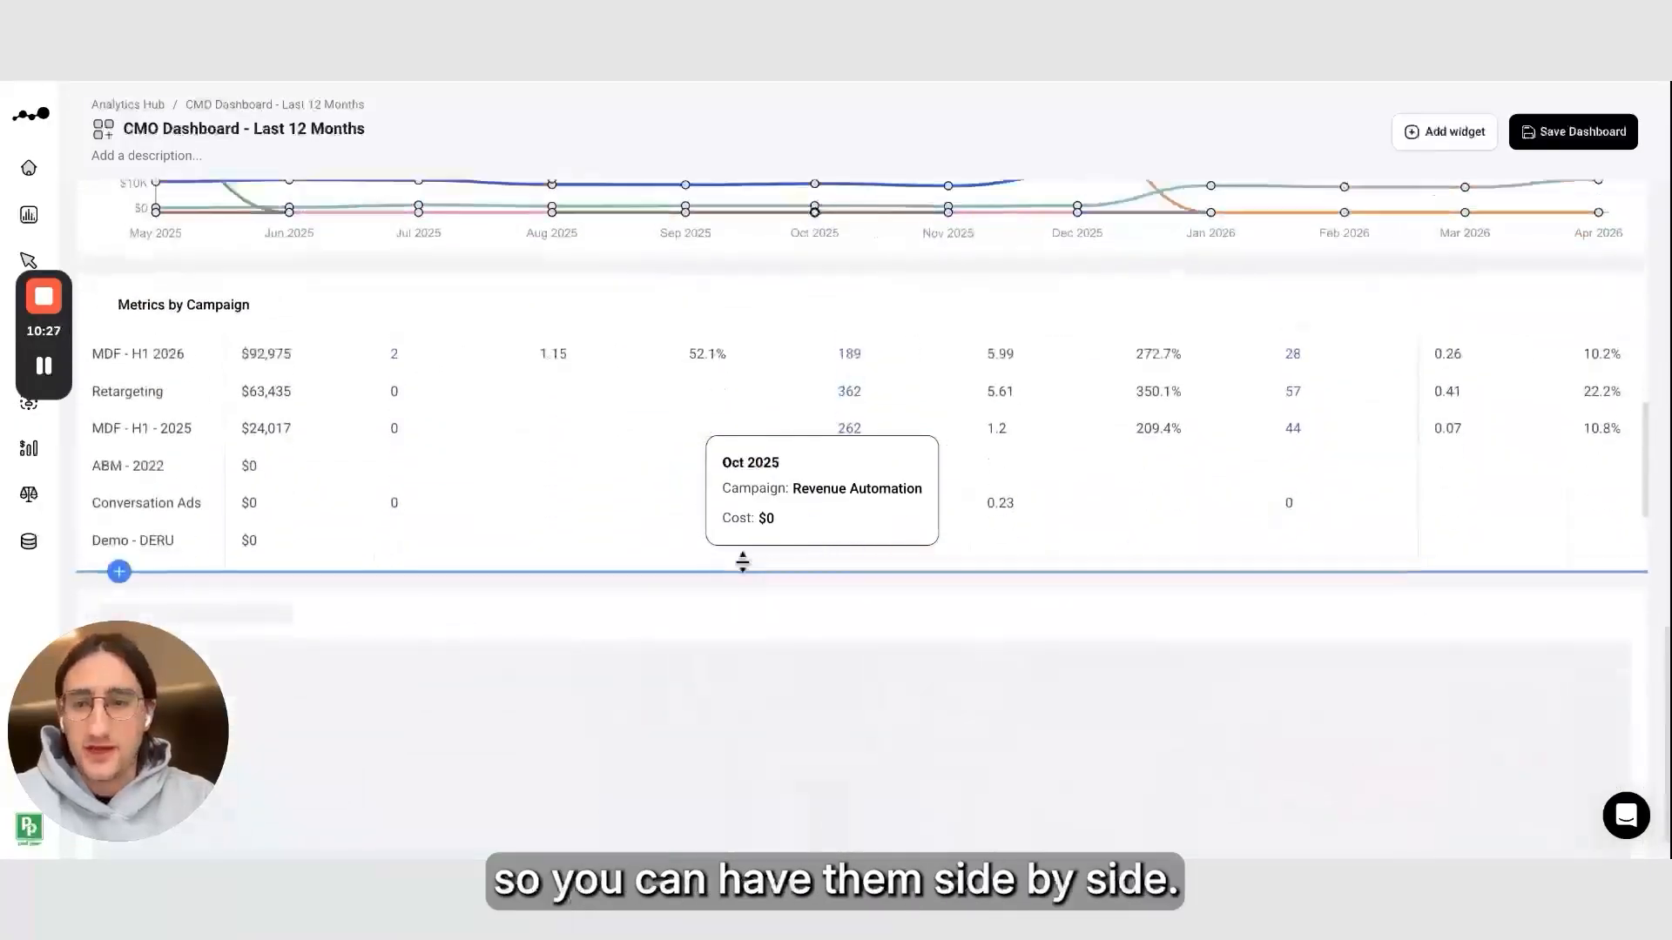
left_click_drag(99, 597, 1512, 183)
scroll(933, 303, "up", 3)
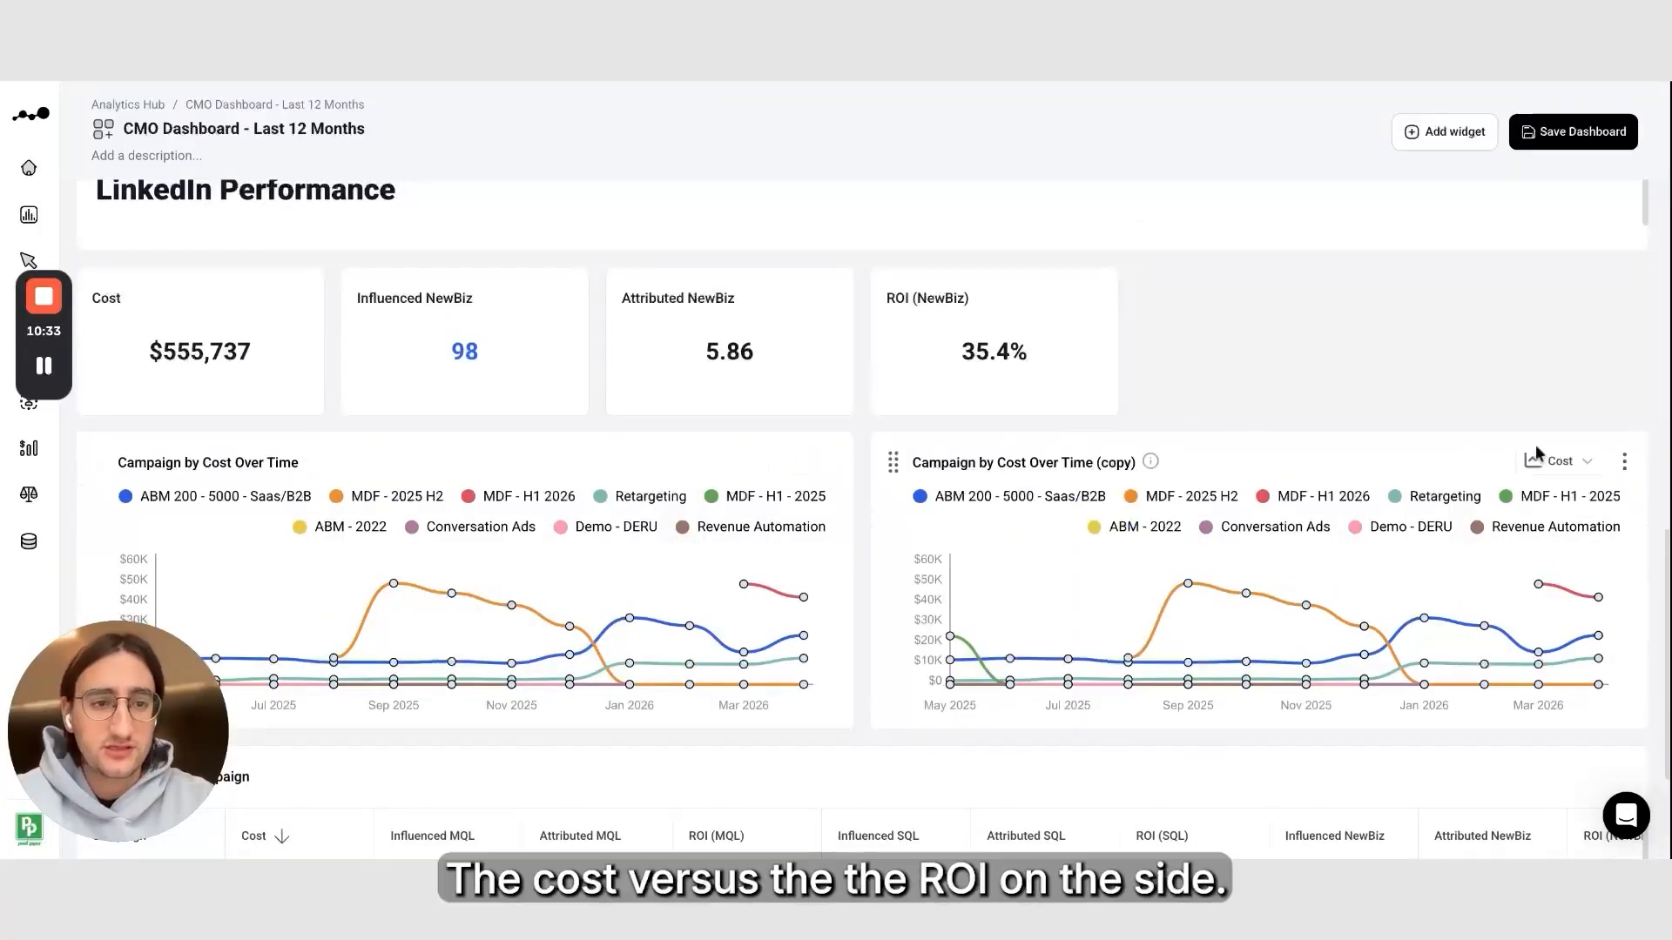
Switch the copied chart's displayed metric from cost to ROI
left_click(1536, 459)
left_click(1543, 735)
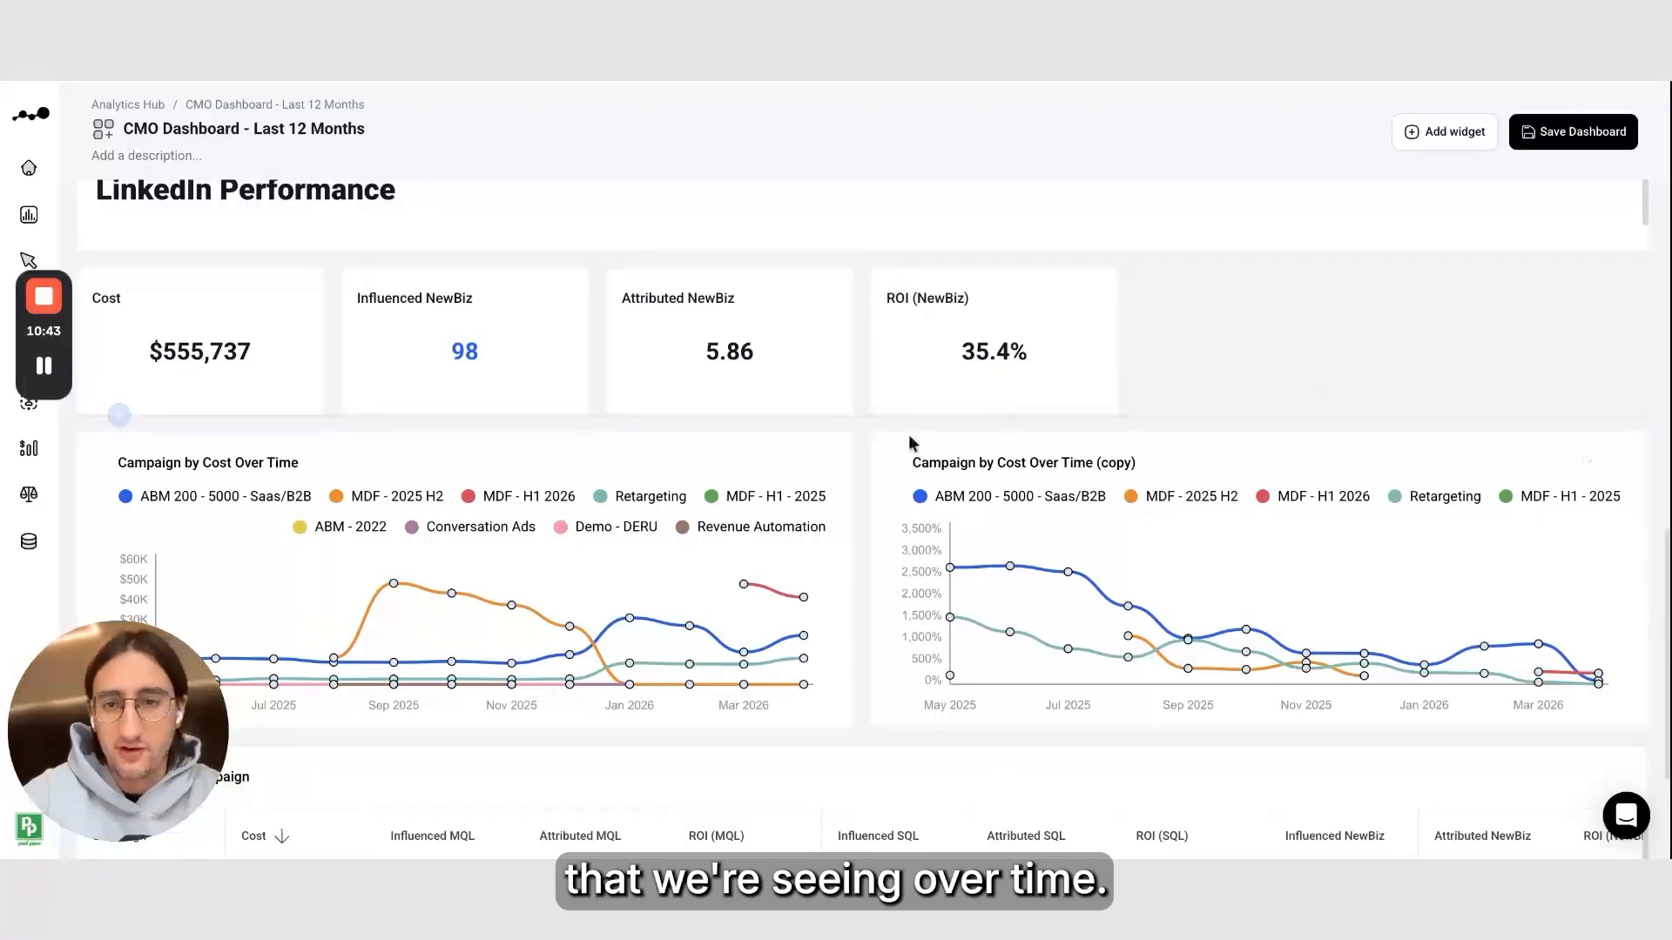
scroll(853, 515, "down", 3)
scroll(853, 522, "up", 12)
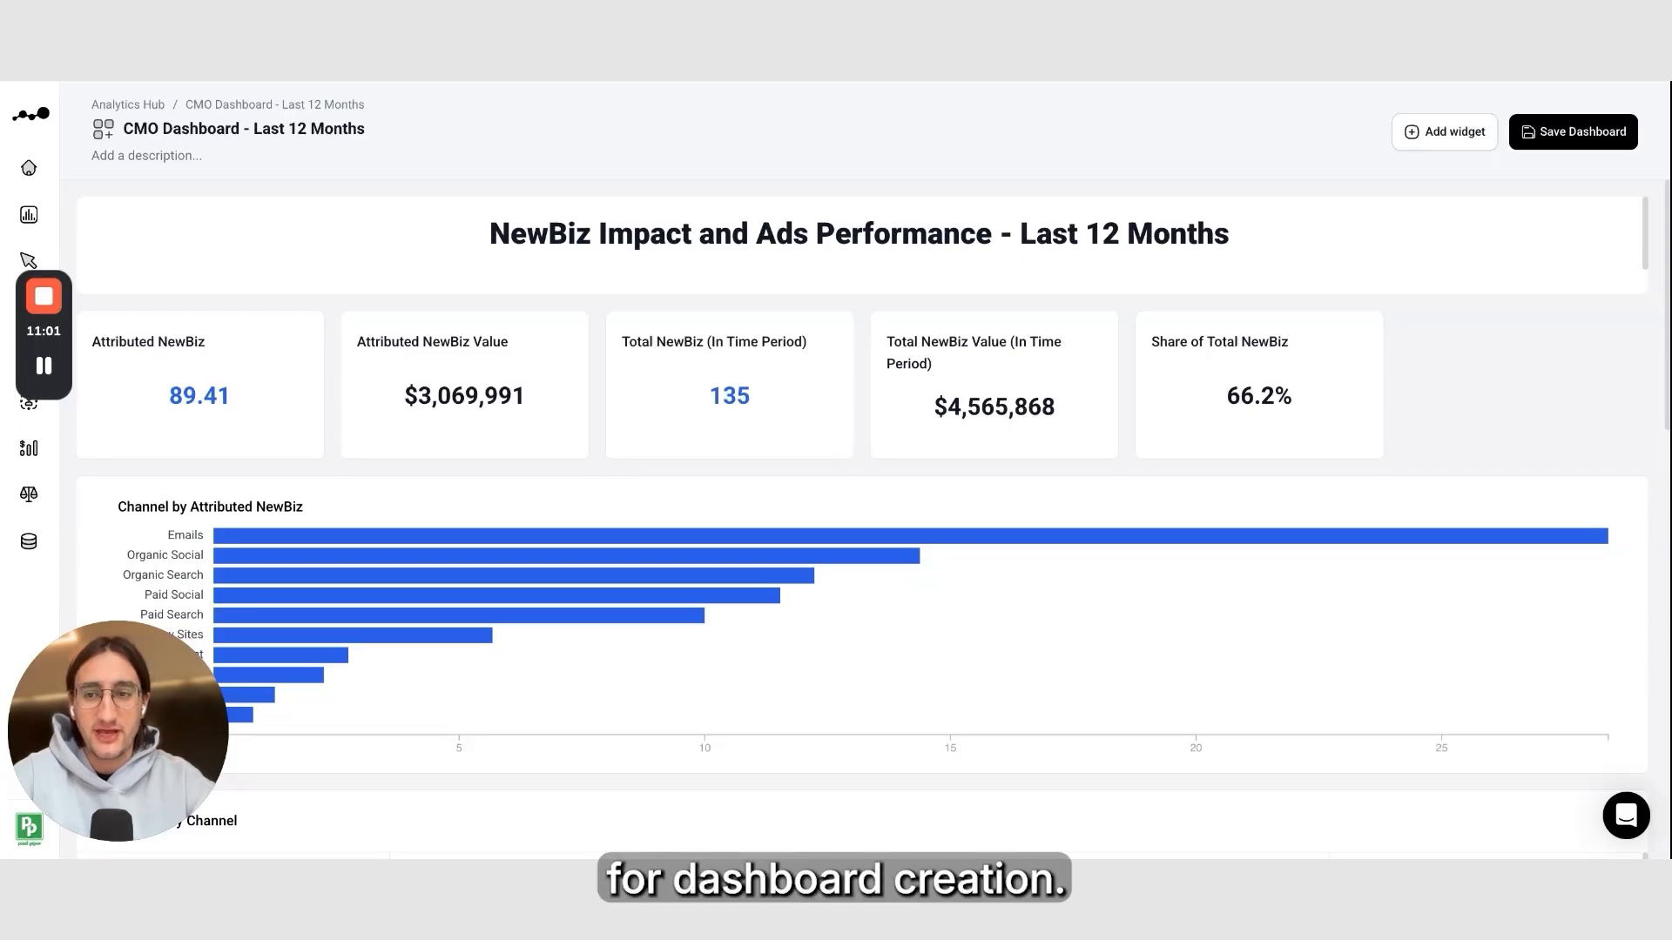
Save the dashboard as CMO Dashboard - Last 12 Months
left_click(1611, 134)
double_click(910, 435)
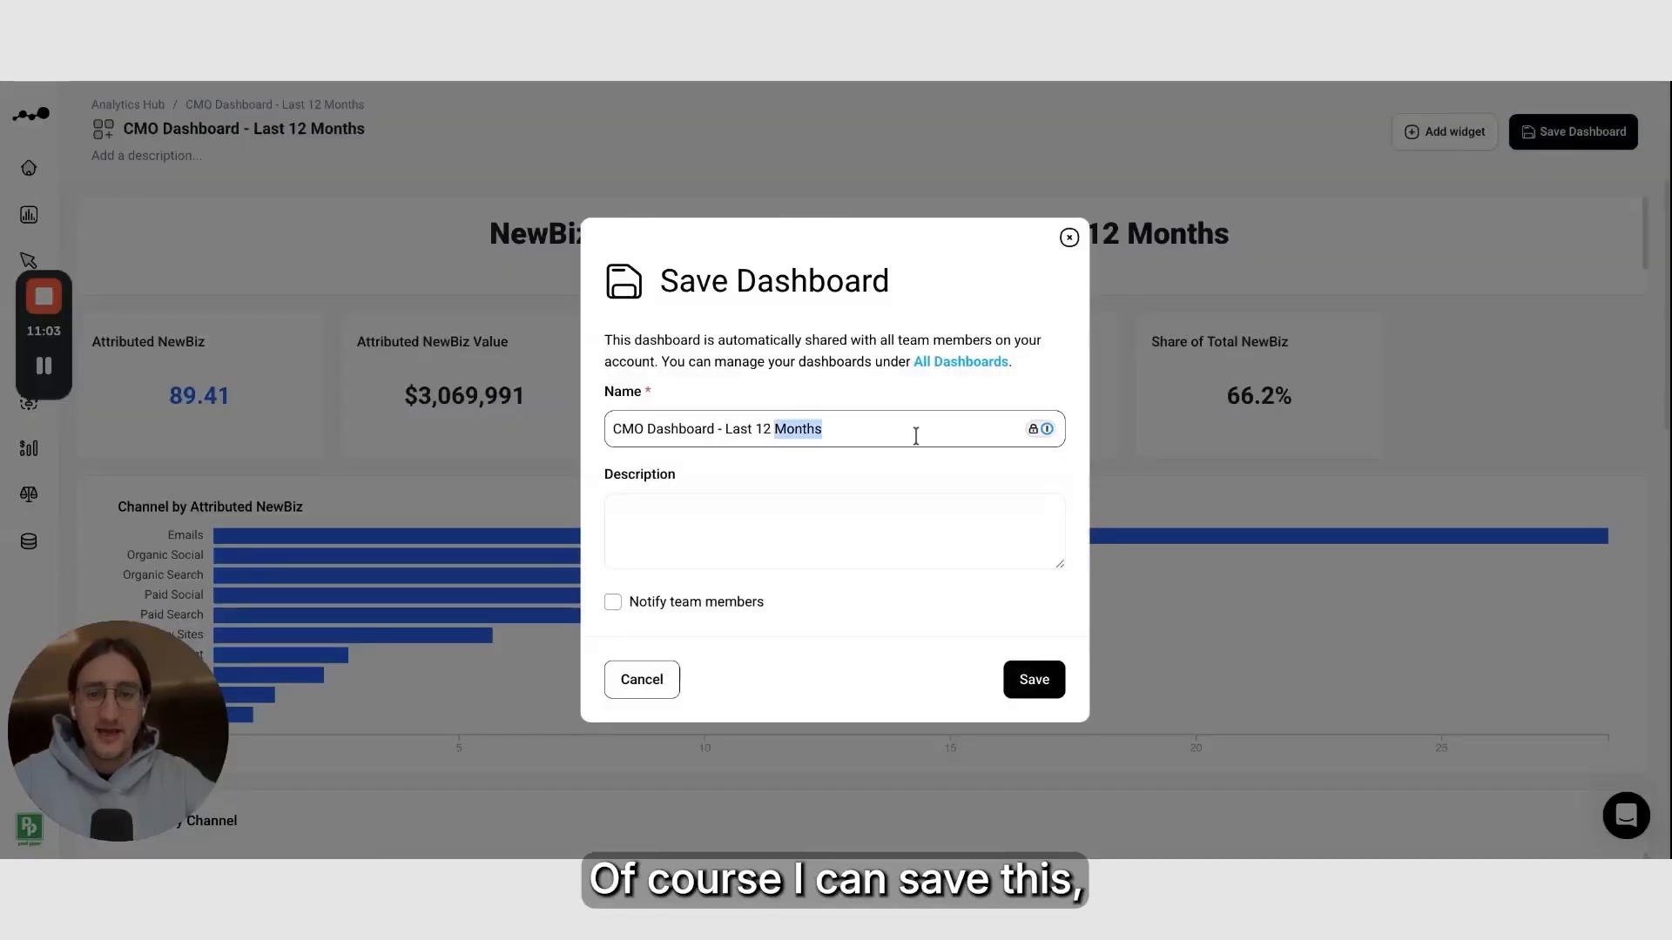
left_click(1050, 696)
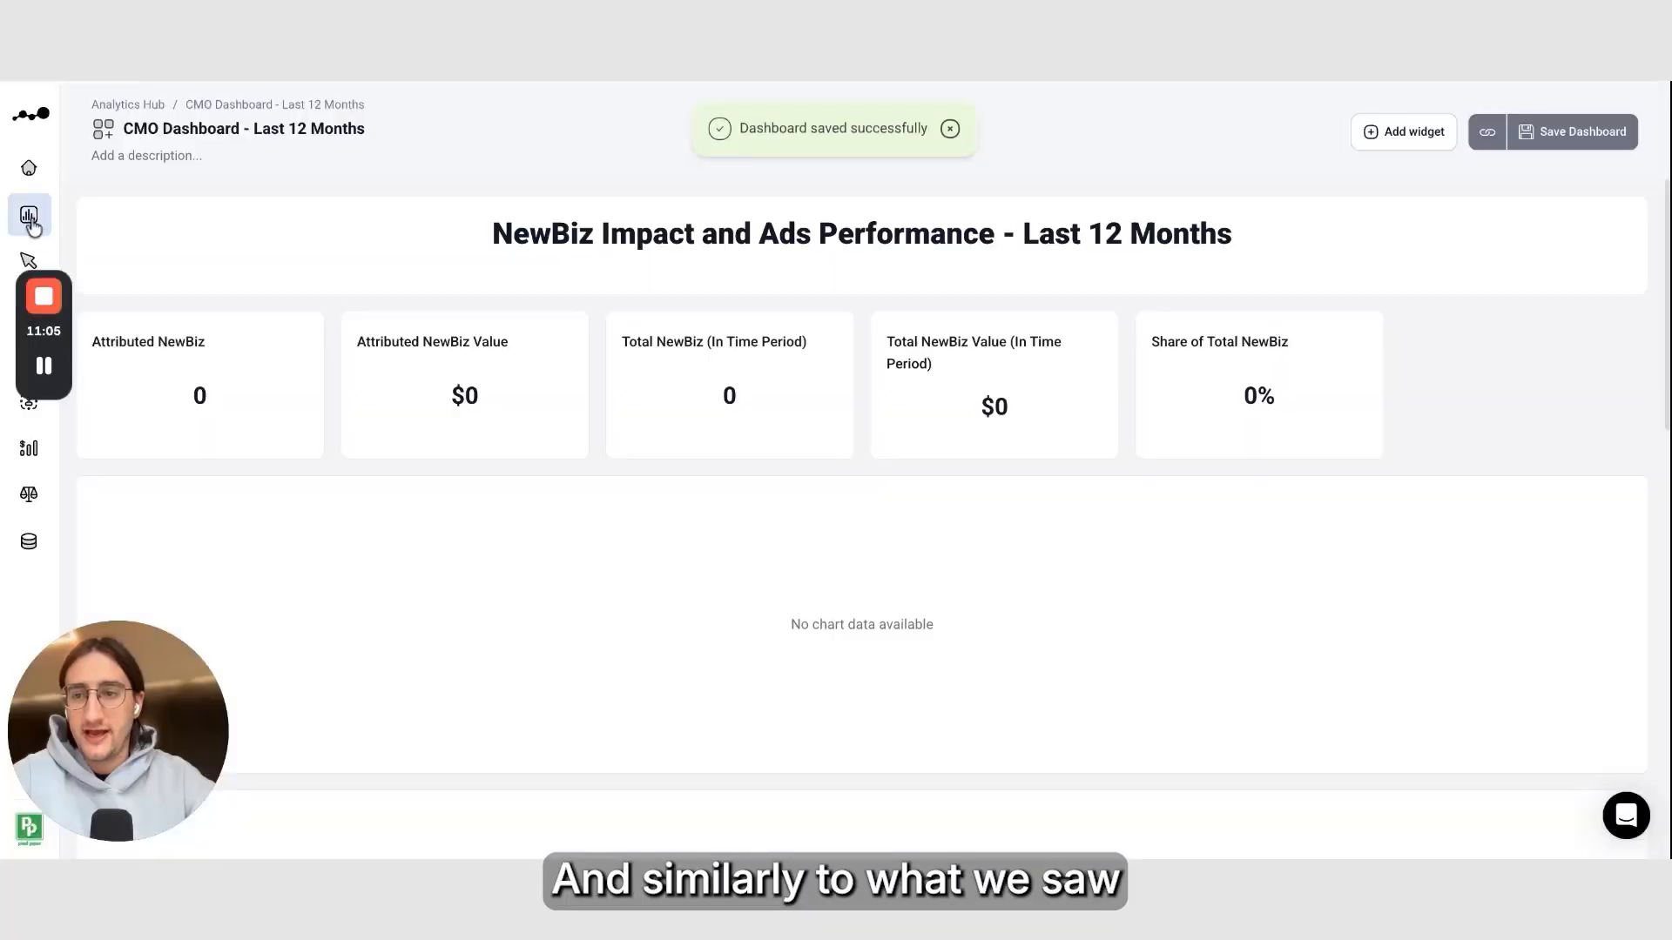
Open the Analytics Hub and star the CMO Dashboard - Last 12 Months
left_click(33, 216)
scroll(854, 683, "down", 2)
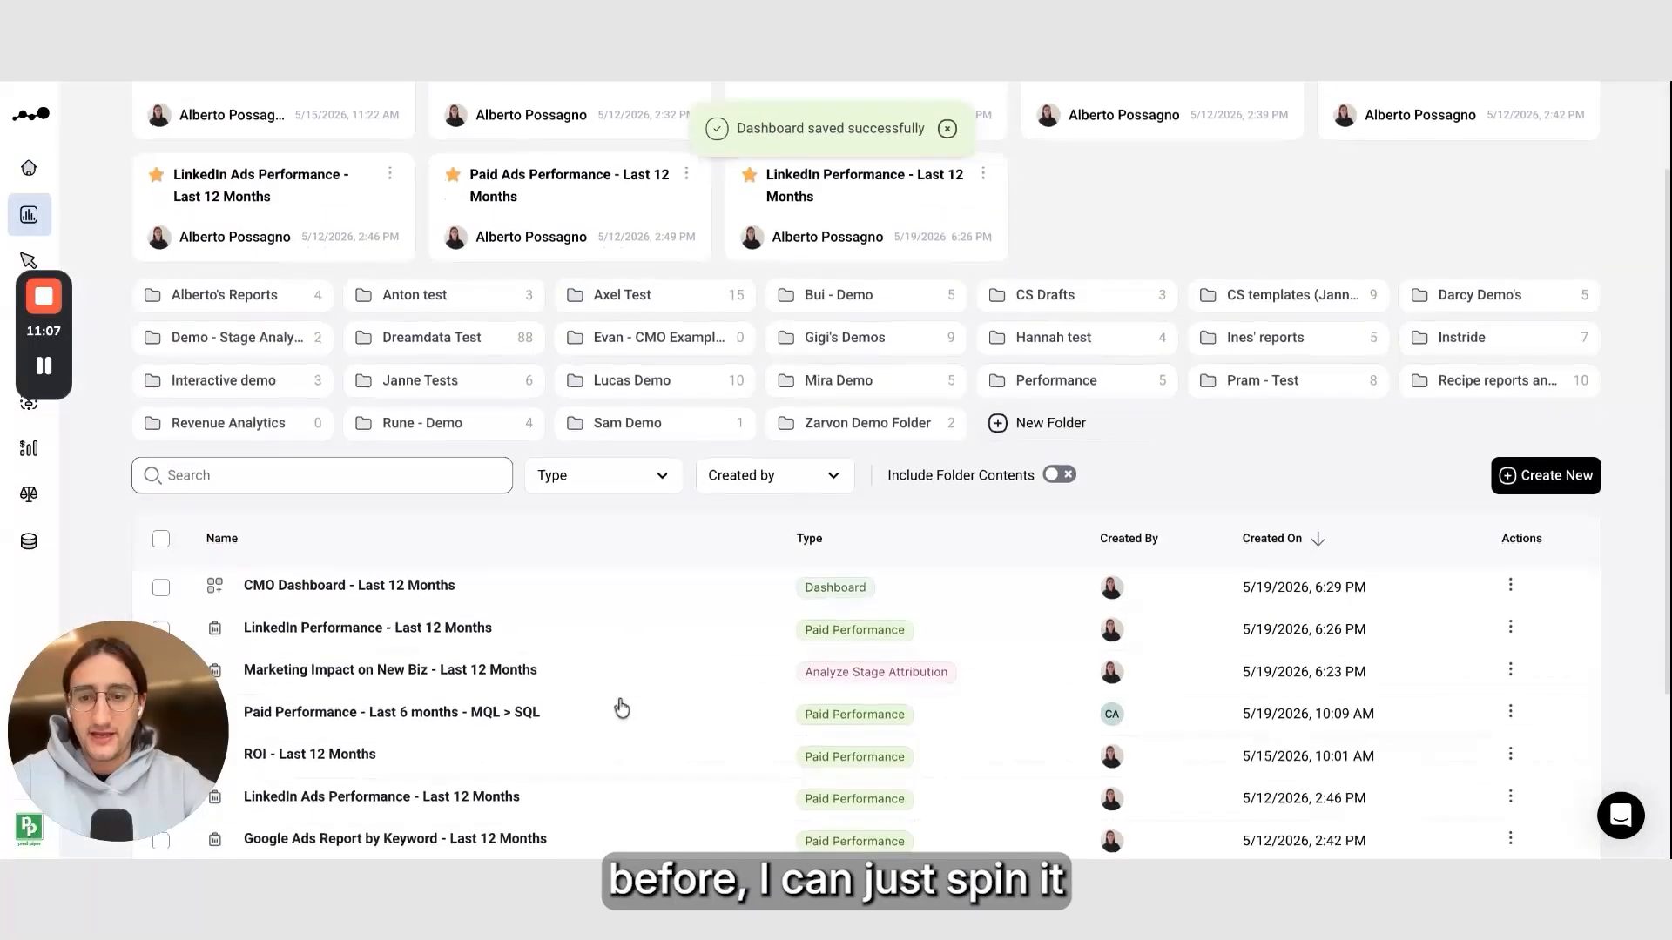
left_click(160, 587)
scroll(805, 526, "up", 2)
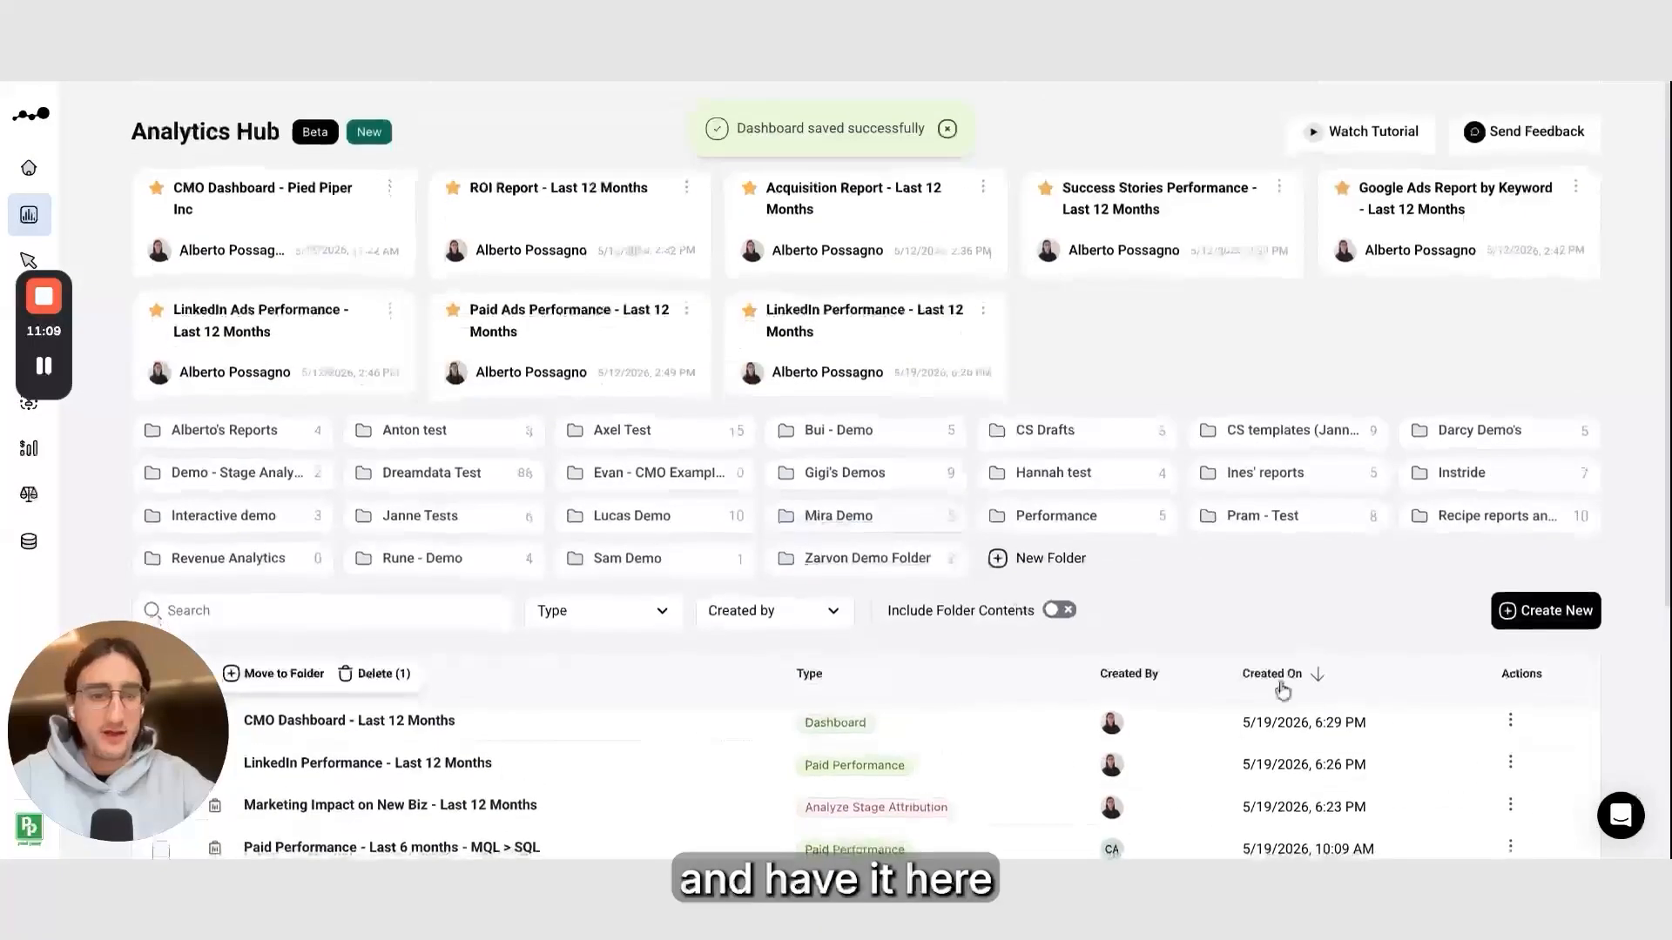
left_click(1511, 719)
left_click(1477, 621)
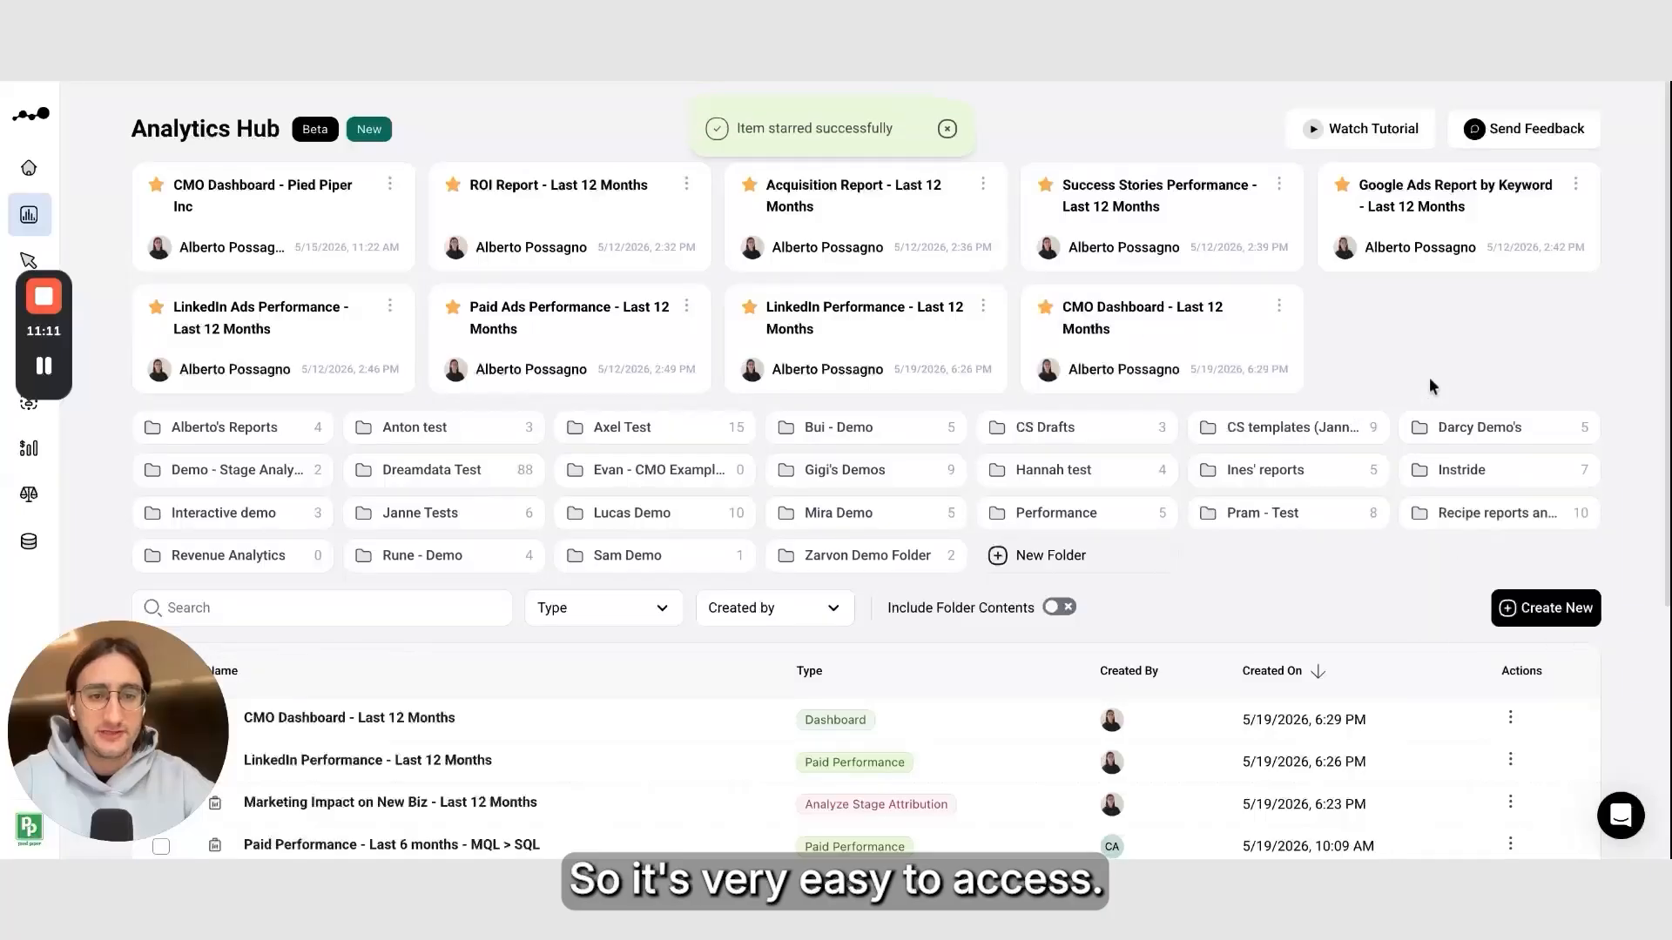